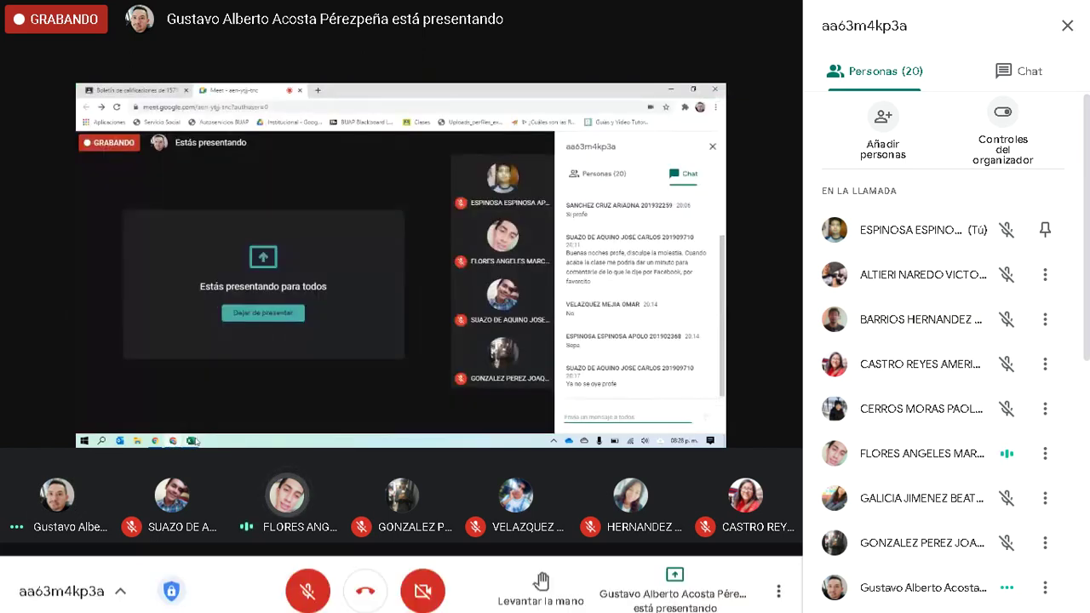
Step: Unmute the microphone briefly in the Google Meet call and mute it again
key("ctrl+d")
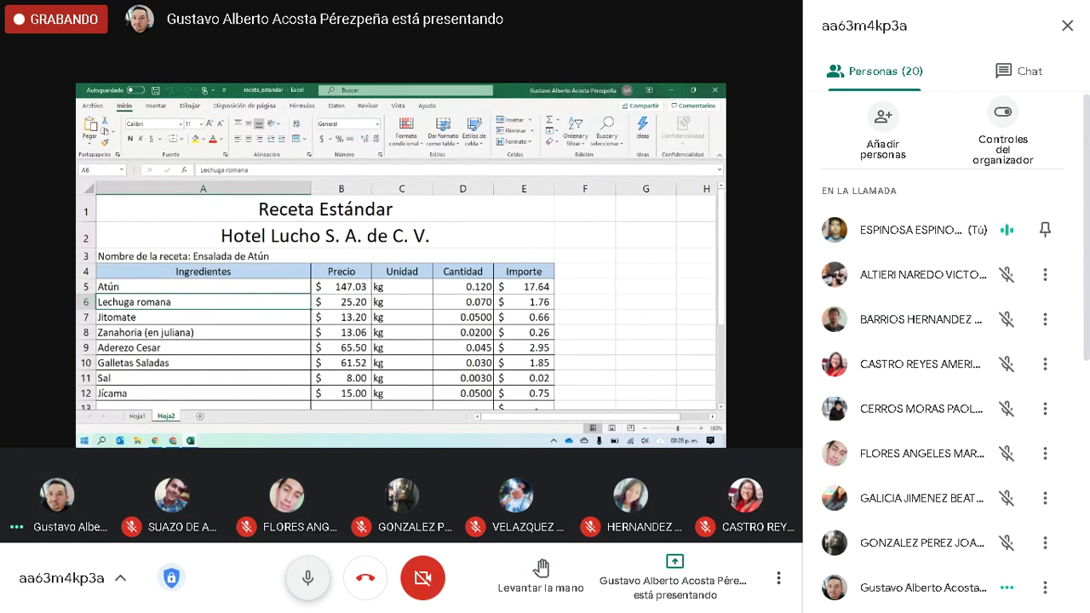
key("ctrl+d")
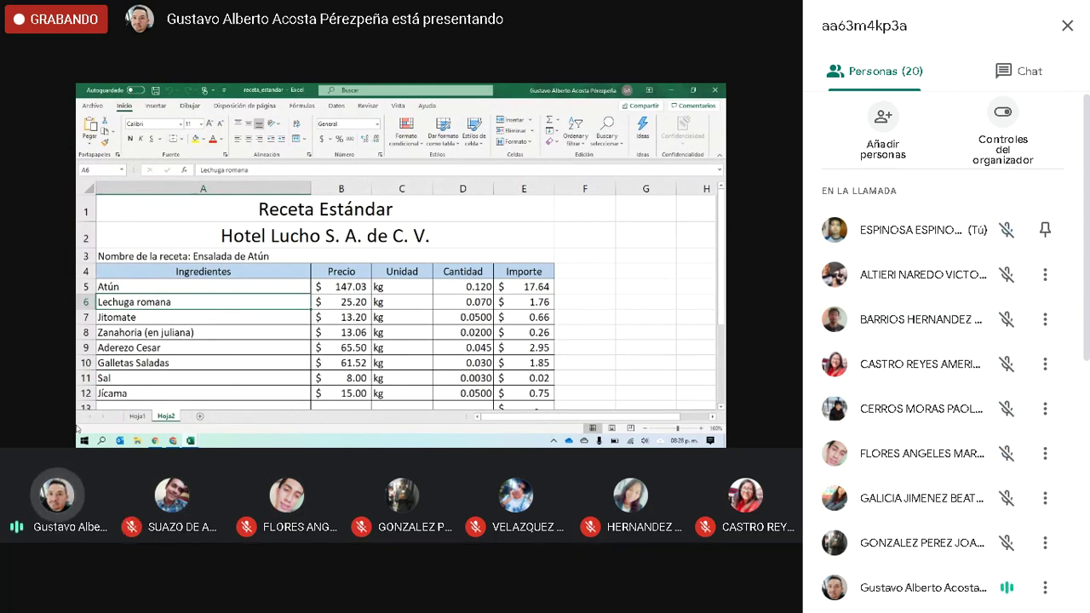
mouse_move(287, 495)
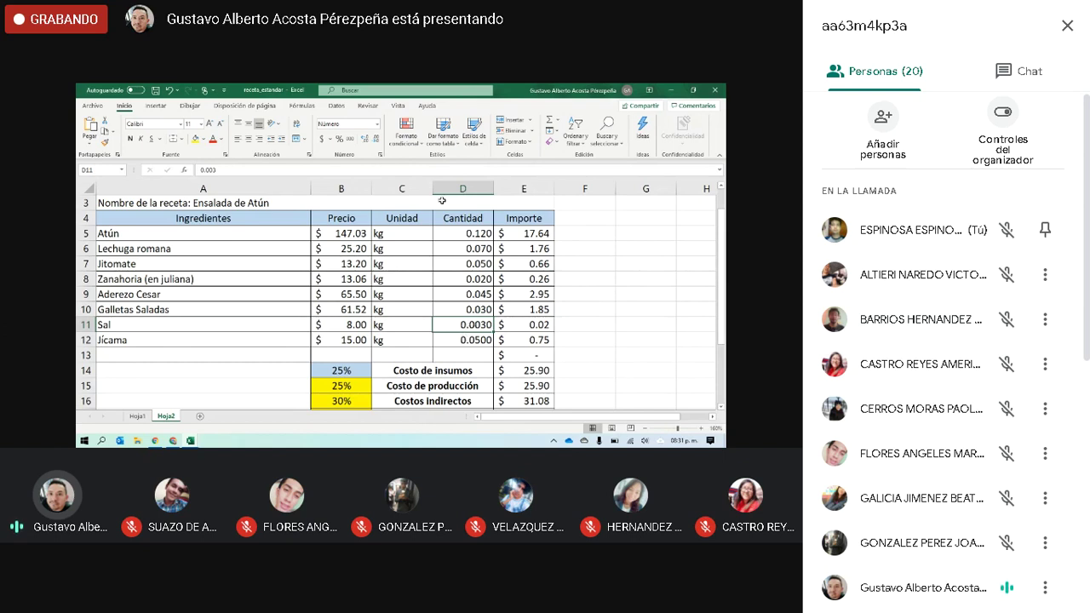
Step: Reduce the Cantidad values for Sal and Jícama to three decimal places
left_click(372, 138)
left_click(438, 338)
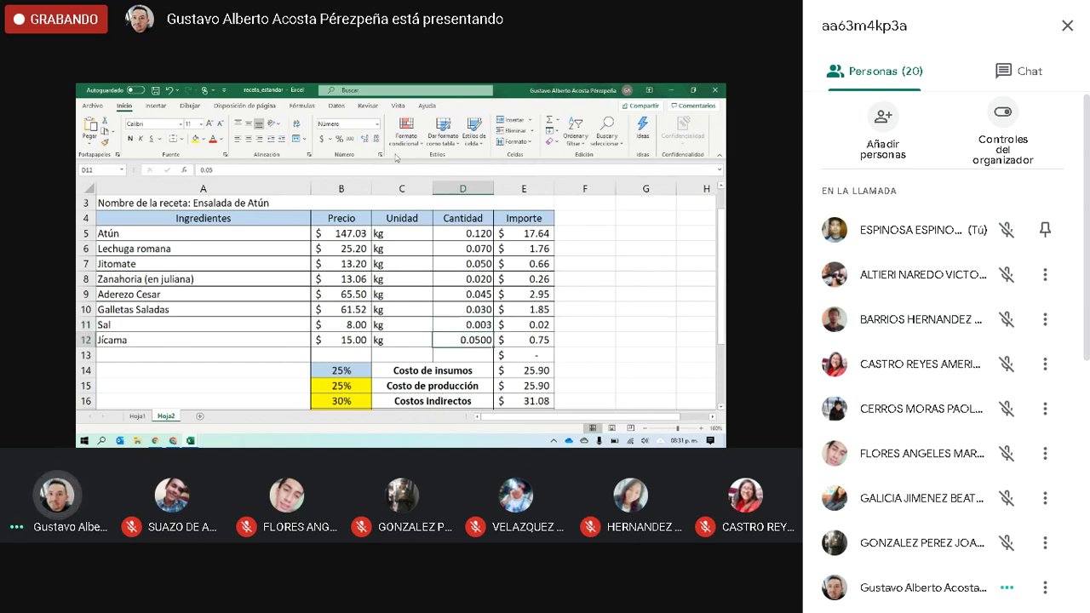
left_click(372, 138)
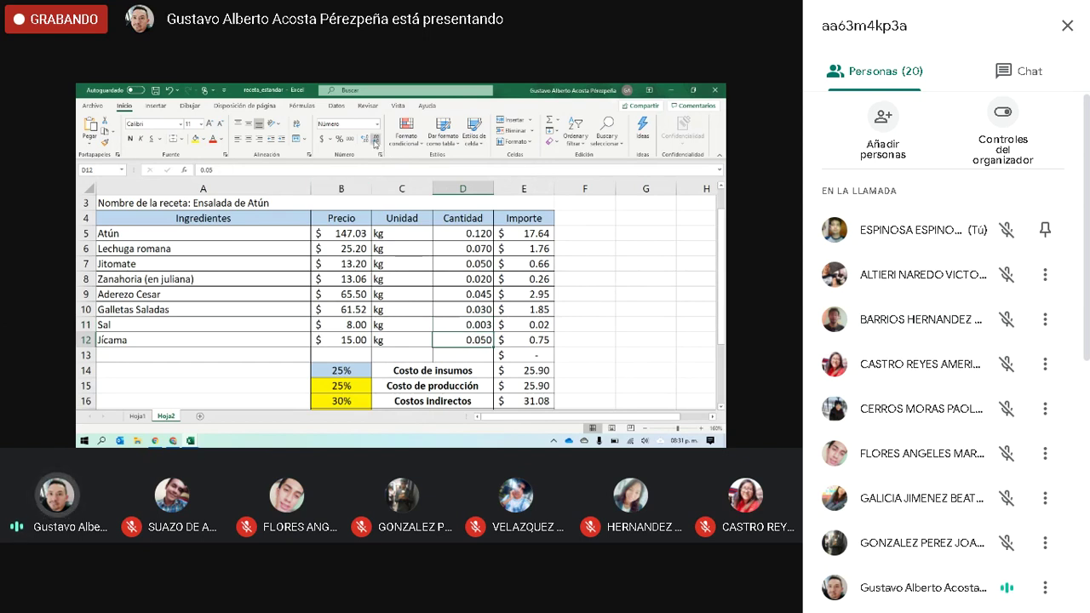
Step: Check the Importe formulas of each ingredient from Atún to Jícama in column E
left_click(511, 228)
left_click(518, 247)
left_click(520, 262)
left_click(521, 278)
left_click(528, 293)
left_click(528, 309)
left_click(524, 323)
left_click(520, 338)
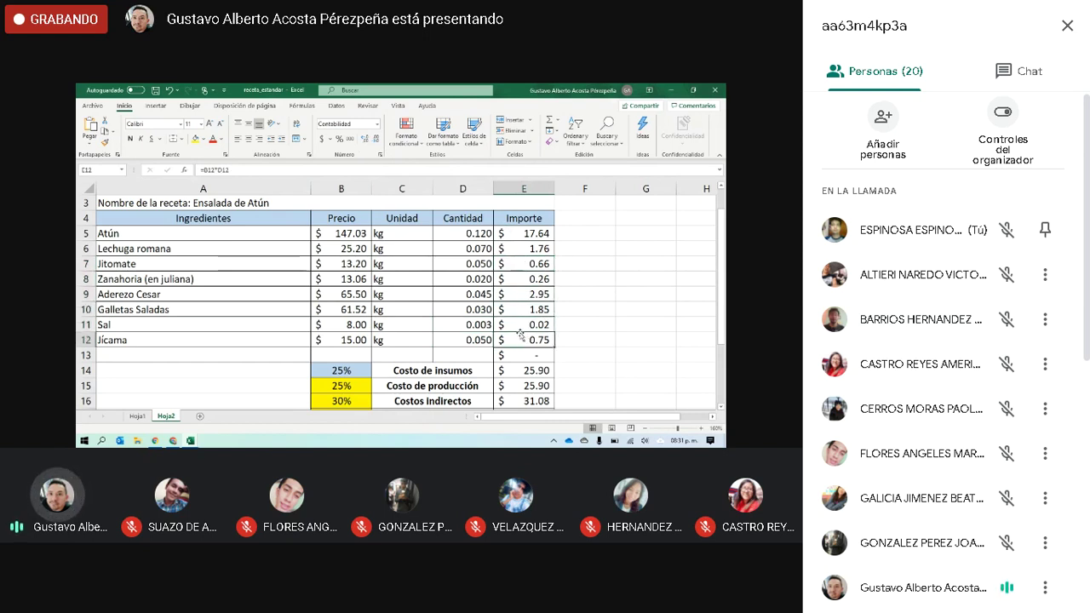
Step: Compare Atún's price and quantity with its Importe formula, and recheck the Importe formulas of the ingredients below it
left_click(338, 236)
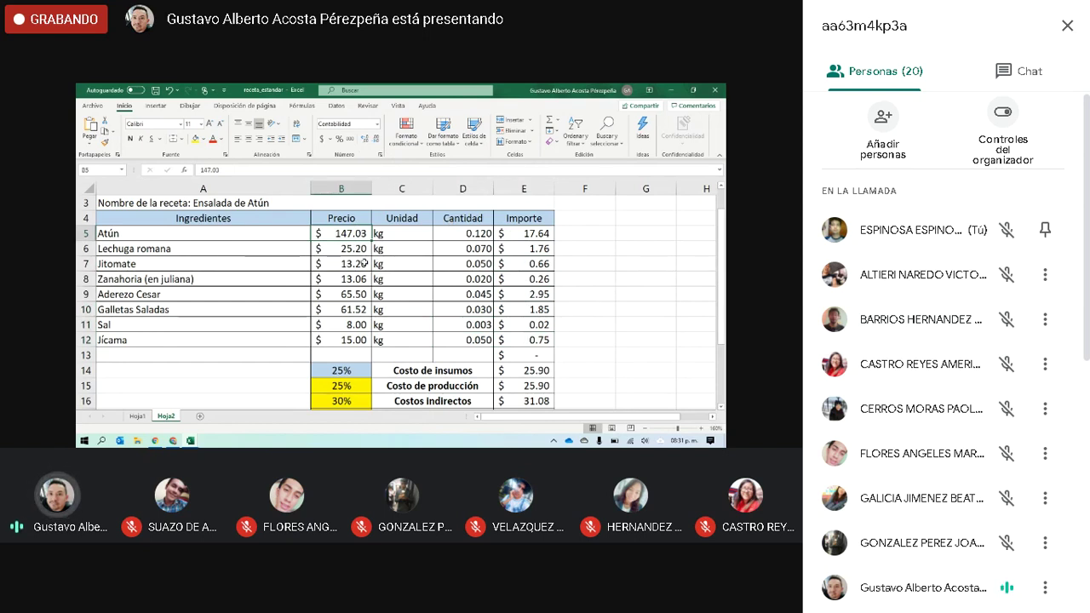
left_click(452, 239)
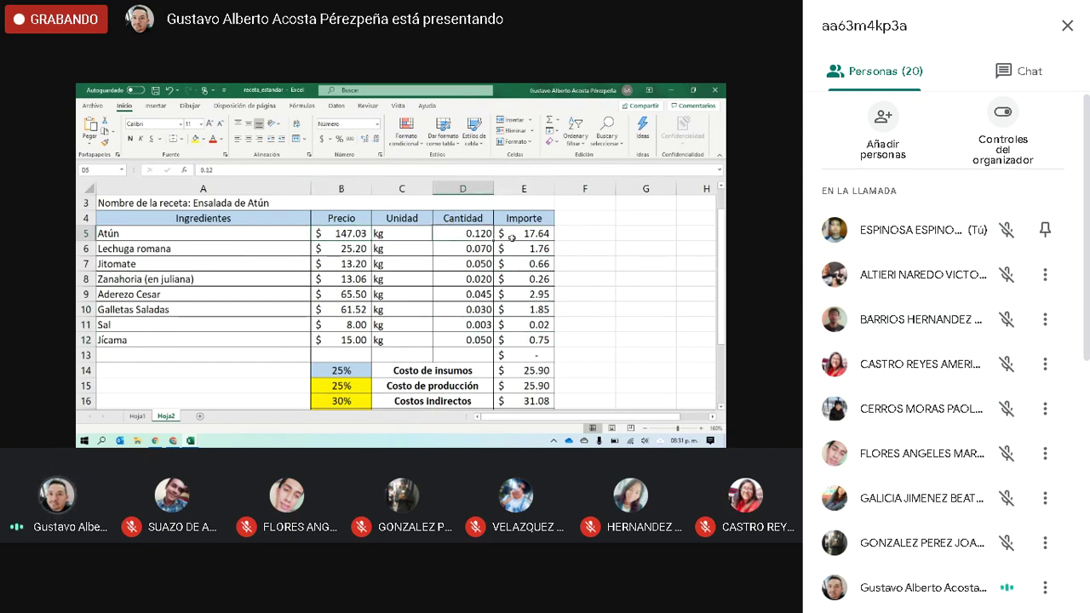
left_click(507, 236)
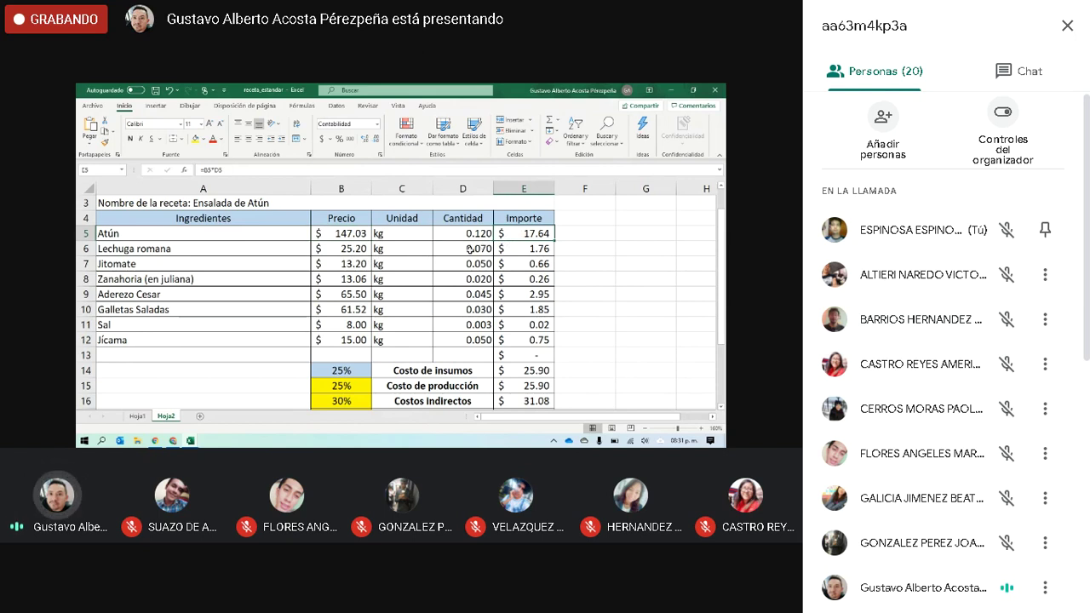
left_click(537, 249)
left_click(534, 264)
left_click(531, 294)
left_click(529, 324)
left_click(530, 340)
Step: Examine the formulas for Costo de insumos, Costo de producción, Costos indirectos, Utilidad and PRECIO PÚBLICO in column E
scroll(530, 339, "down", 2)
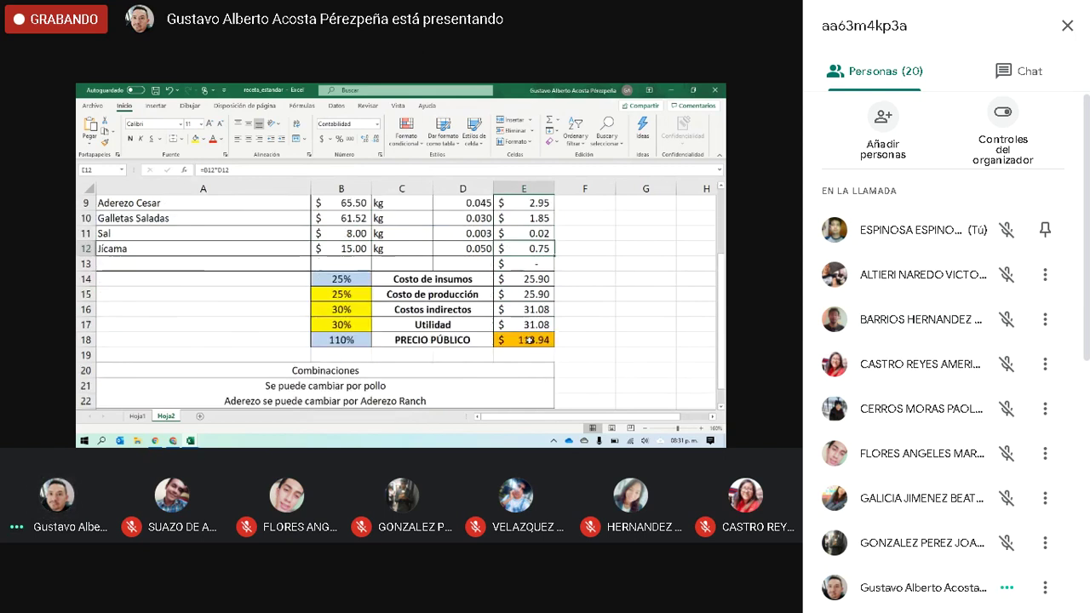
left_click(339, 277)
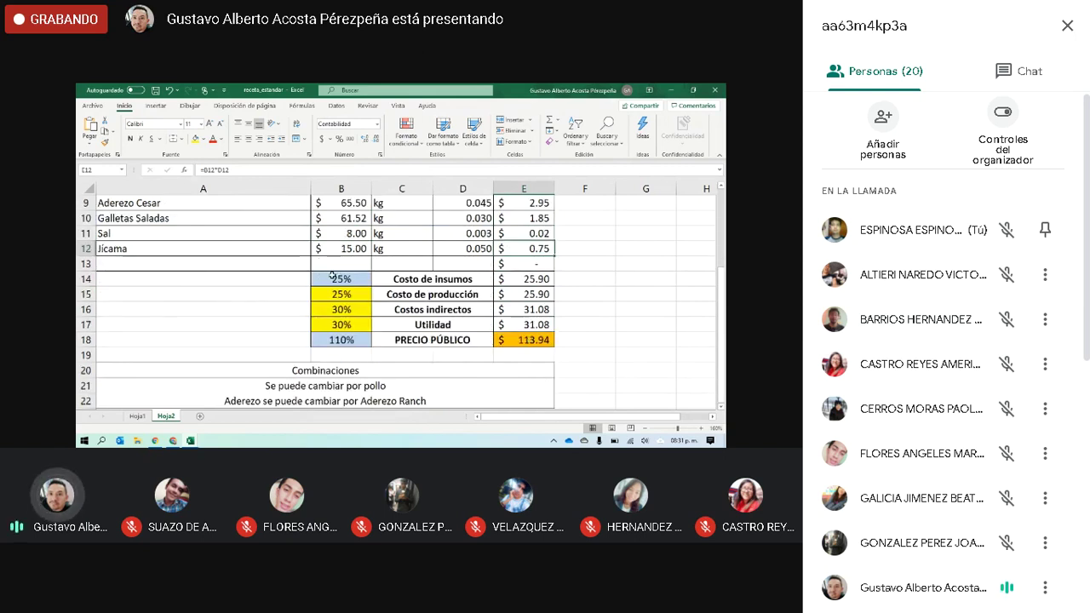
left_click(516, 279)
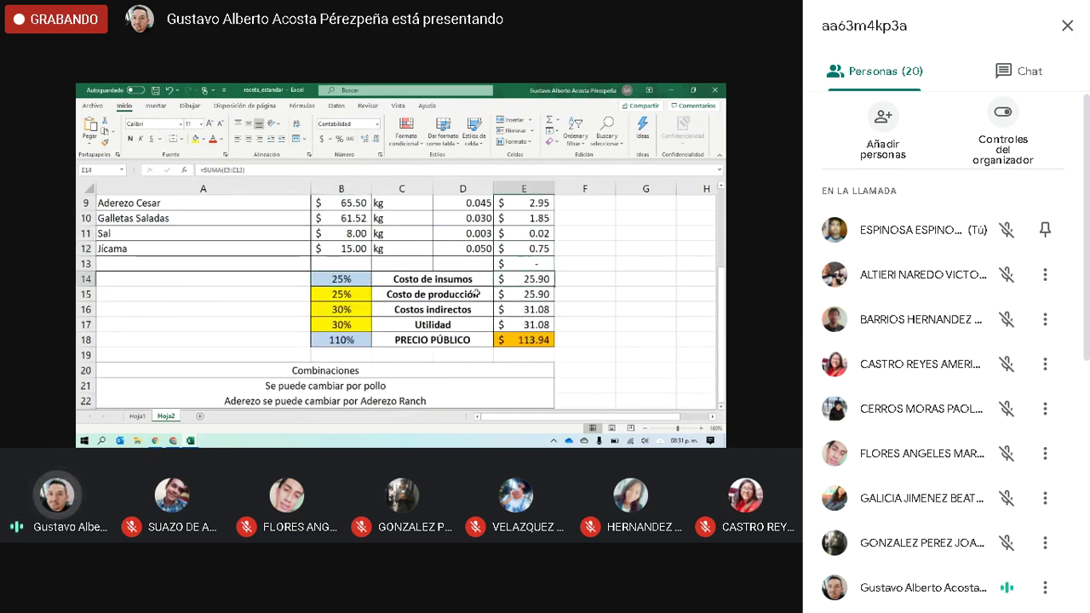
left_click(518, 295)
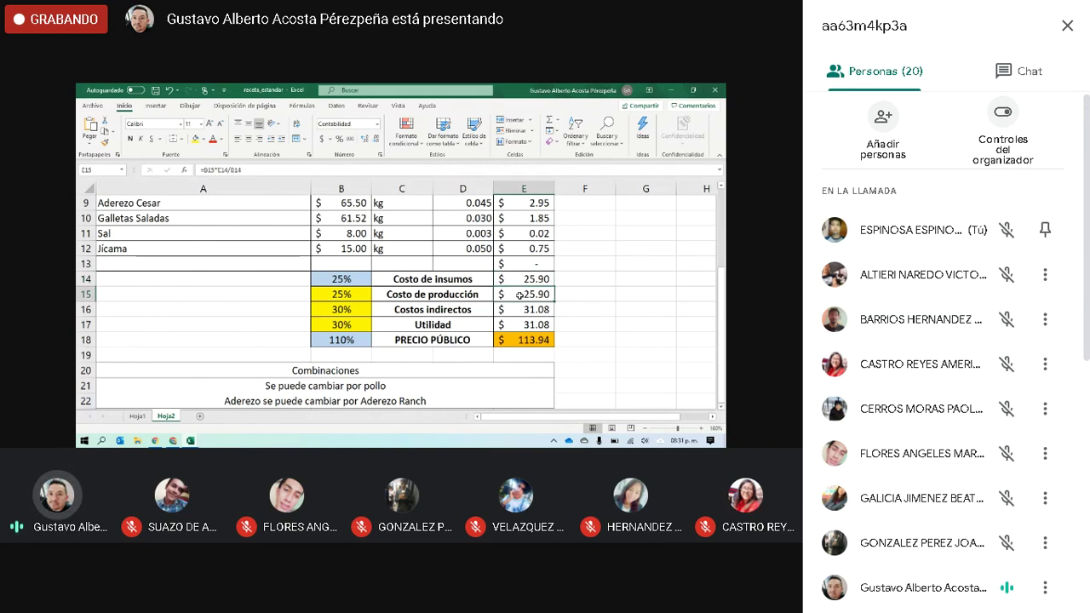
left_click(520, 309)
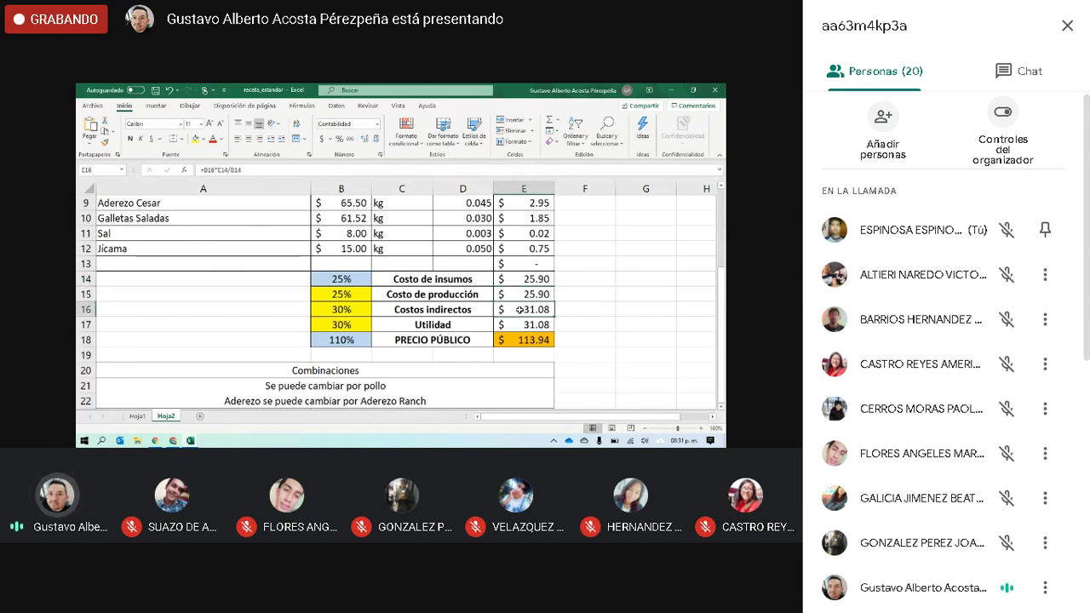
left_click(520, 325)
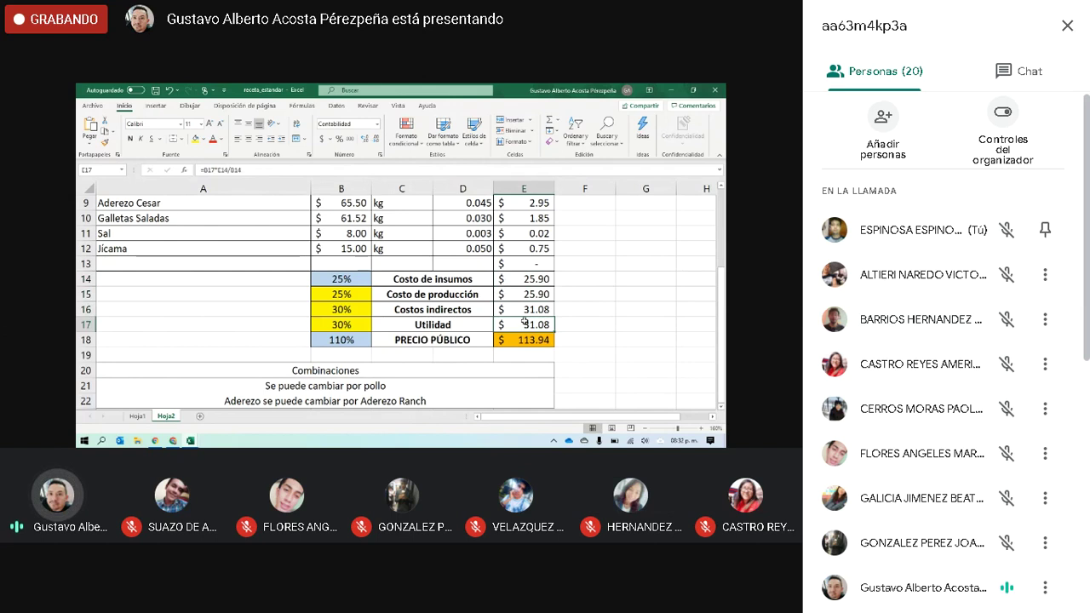
left_click(528, 341)
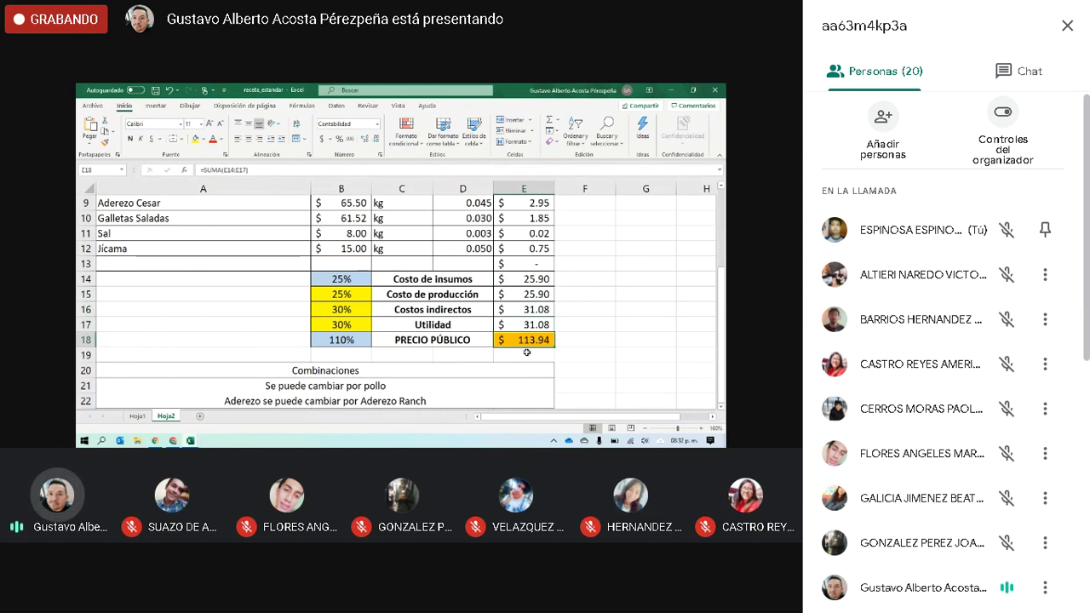
Step: Set the percentage beside PRECIO PÚBLICO in cell B18 to 110%
left_click(355, 341)
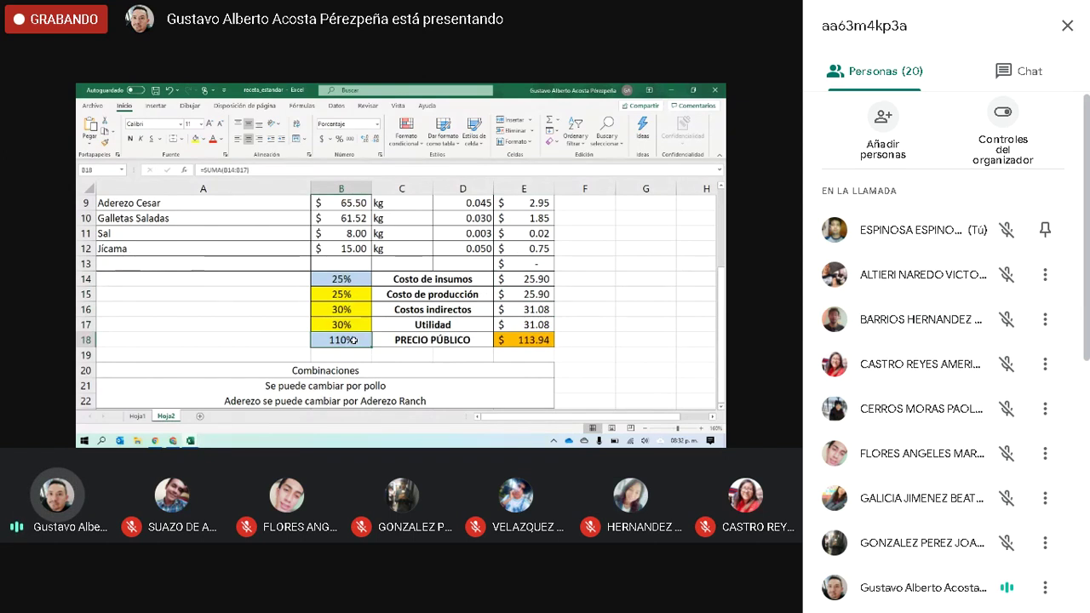
type("100")
key("Return")
left_click(354, 340)
type("11")
type("0")
key("Return")
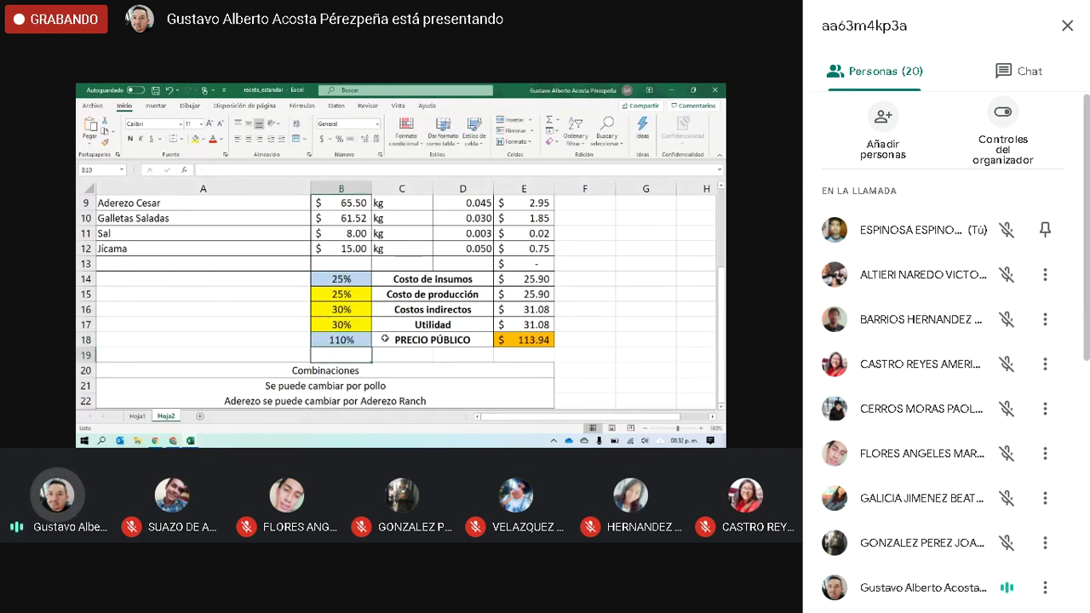
Step: Check the PRECIO PÚBLICO formula in E18 and read the Combinaciones heading and substitution notes below it
left_click(525, 346)
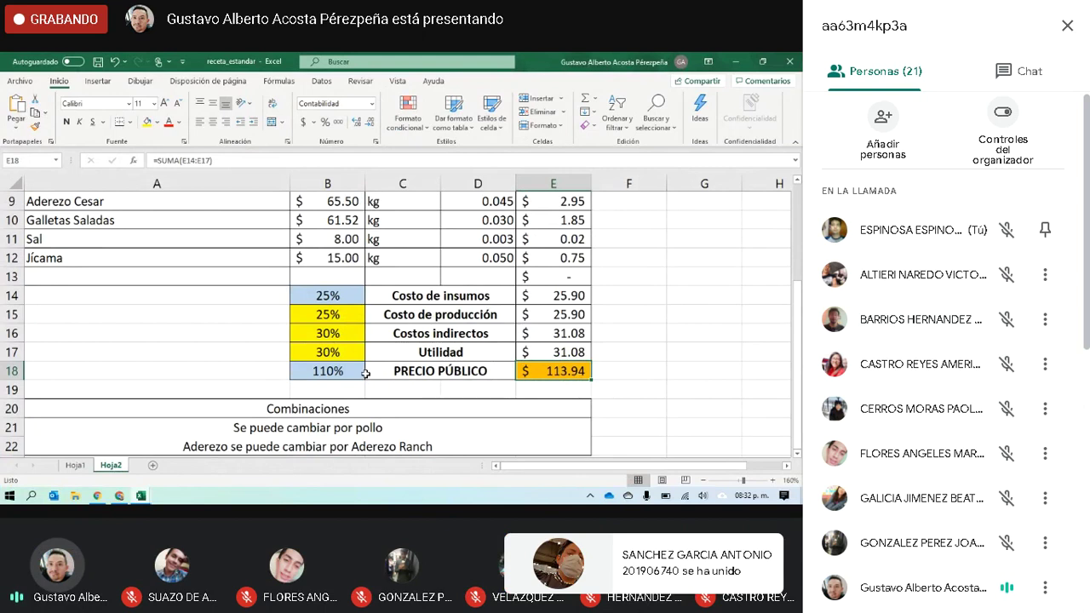
scroll(382, 329, "down", 1)
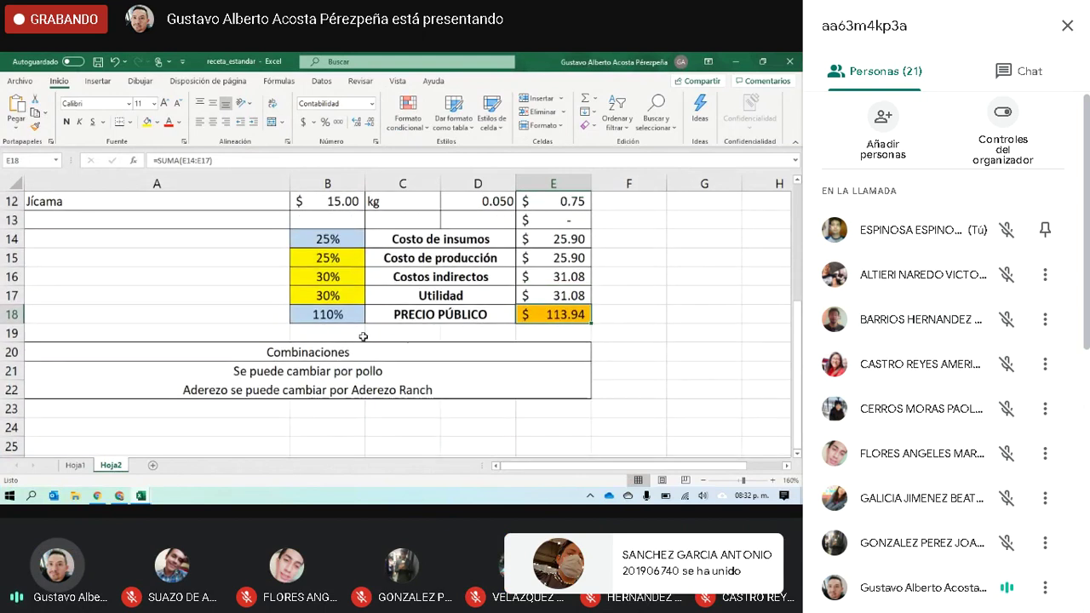
left_click(353, 353)
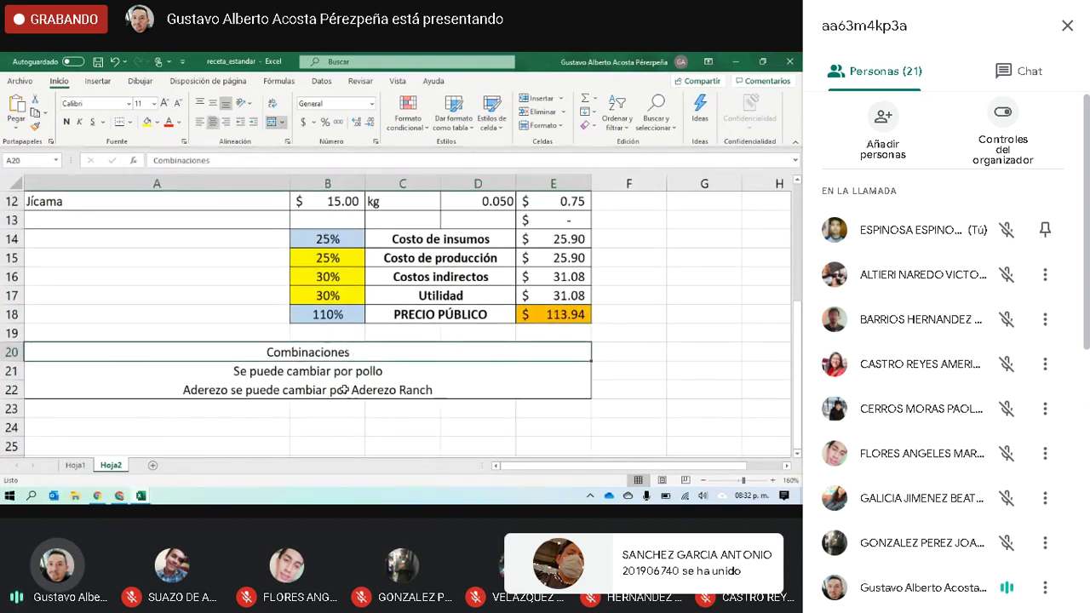
left_click(377, 370)
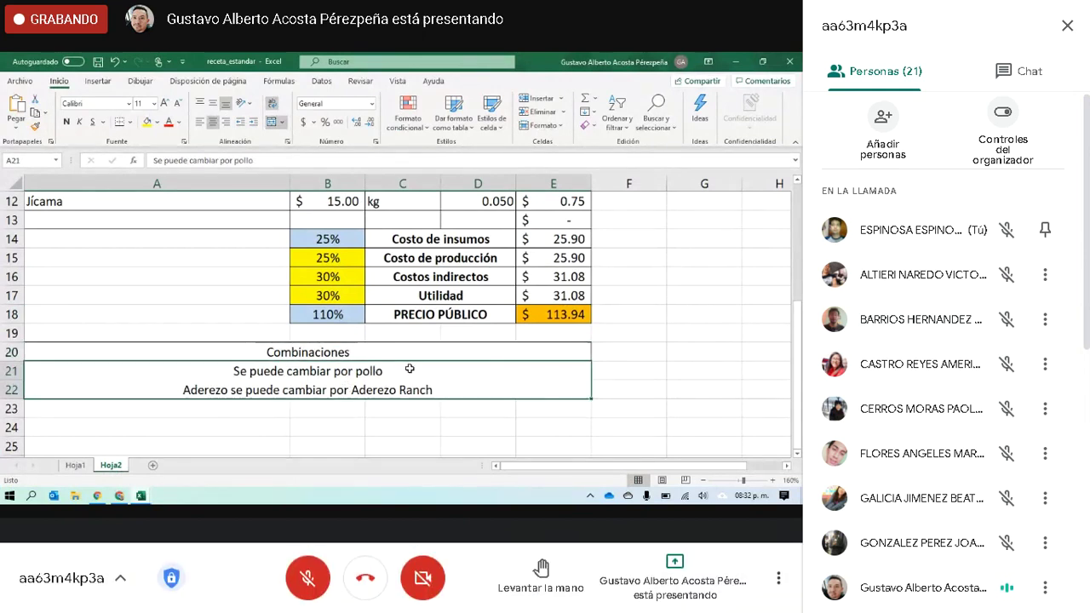
Step: Compare the substitution notes under Combinaciones with the ingredient list, including the Aderezo Cesar row
scroll(402, 367, "up", 1)
scroll(402, 367, "up", 4)
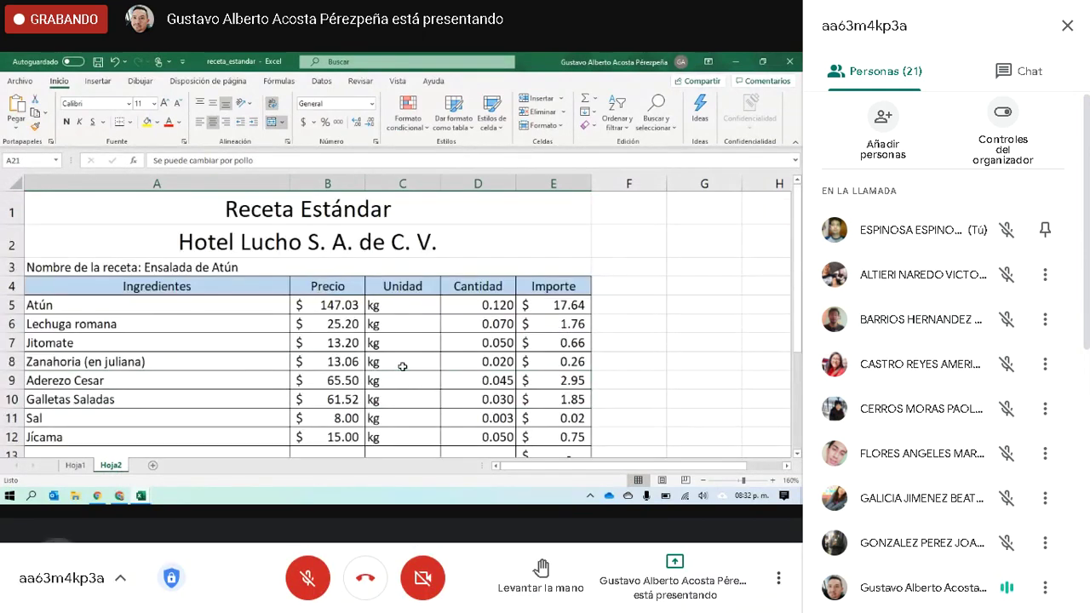
scroll(402, 366, "down", 3)
scroll(402, 366, "down", 1)
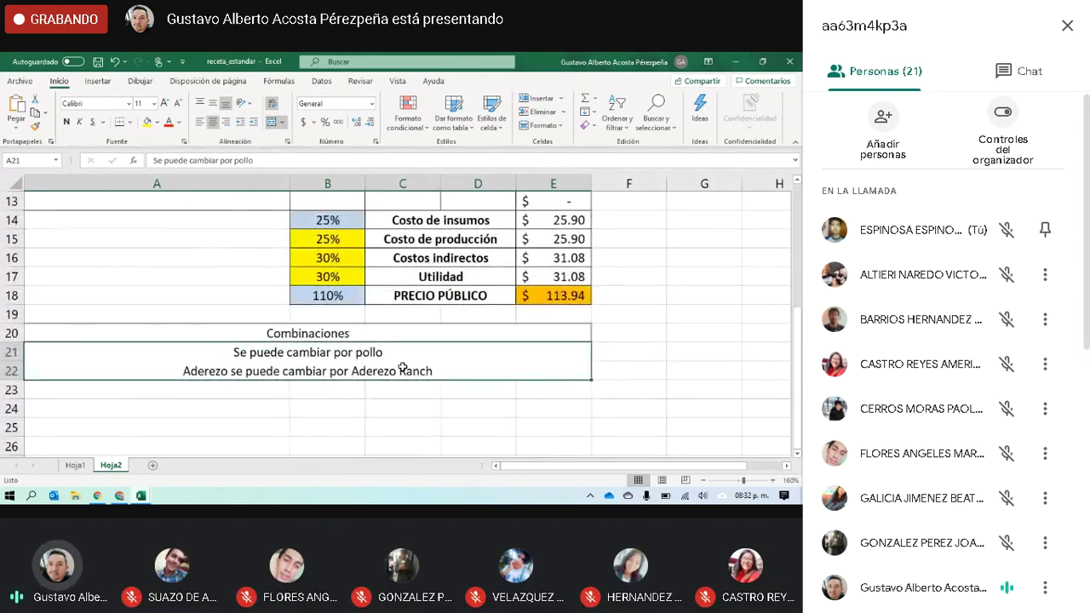
scroll(402, 366, "up", 4)
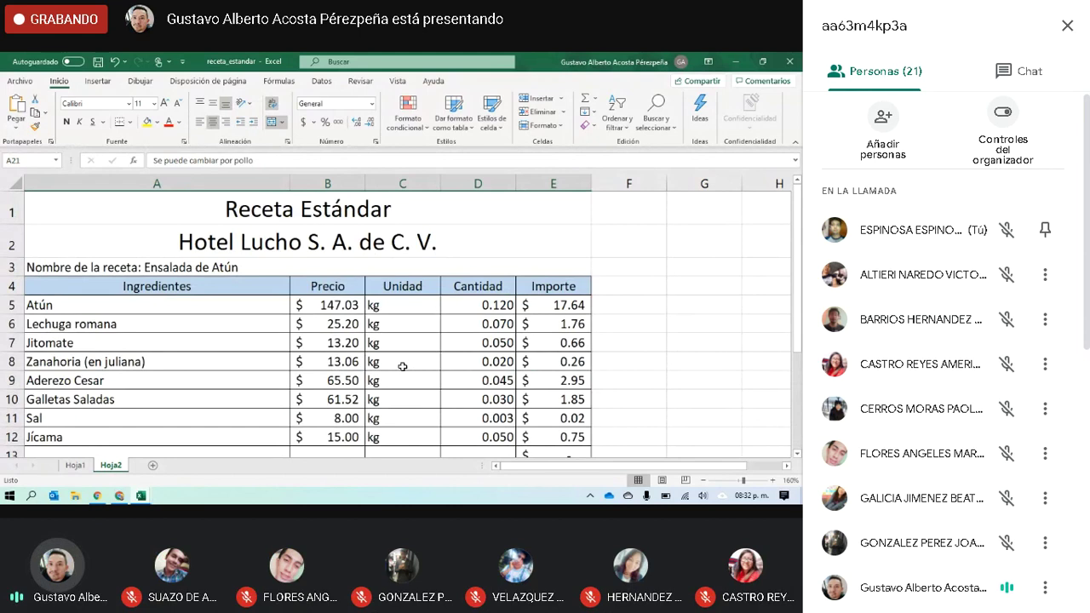
scroll(402, 366, "down", 2)
scroll(402, 367, "down", 1)
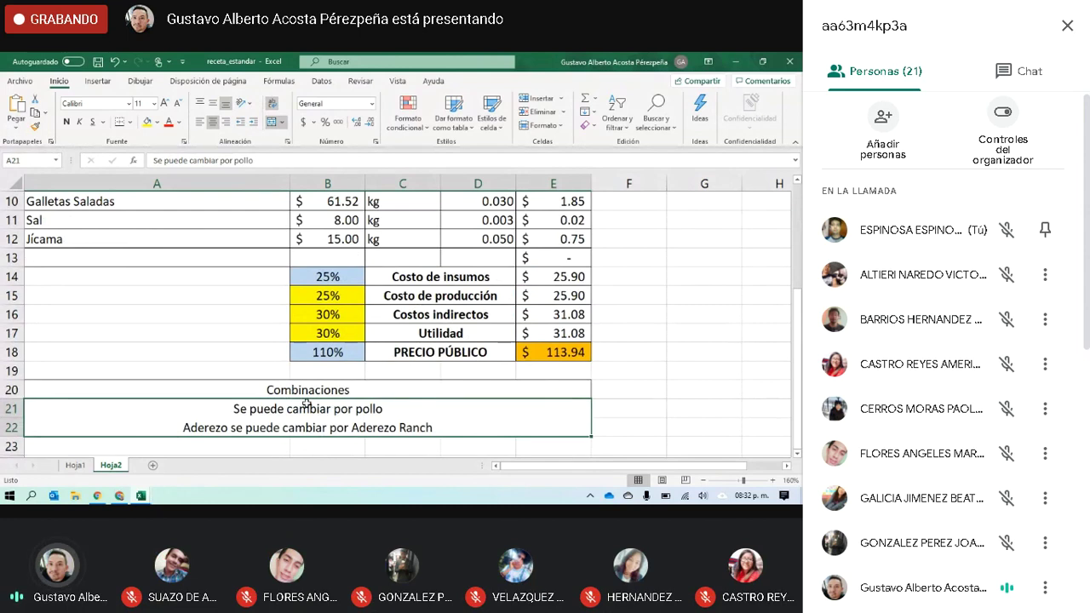
scroll(330, 409, "up", 3)
left_click(120, 383)
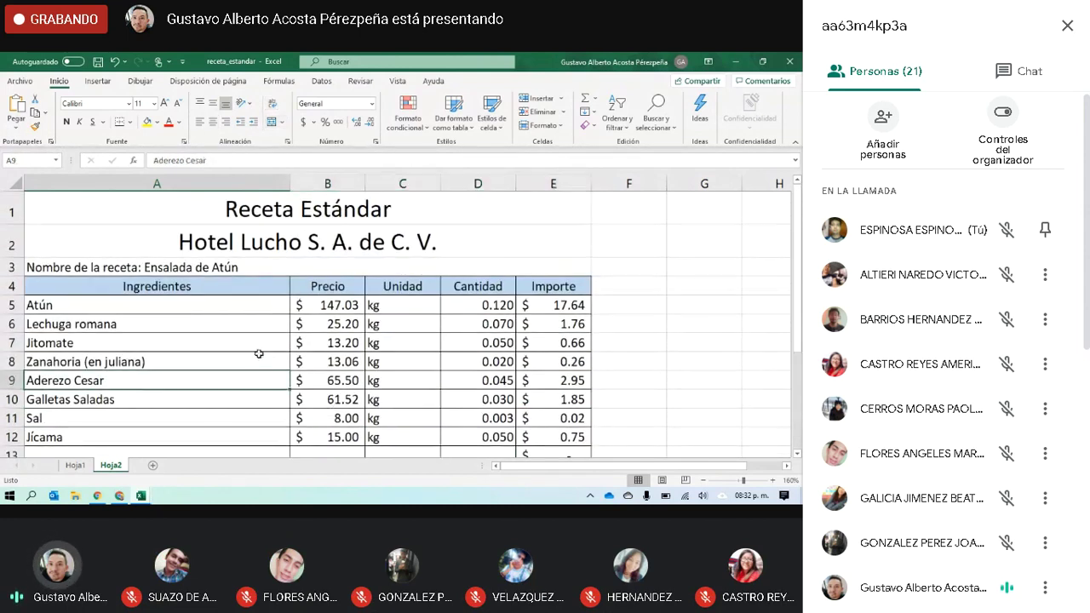
scroll(260, 352, "down", 3)
scroll(260, 352, "up", 3)
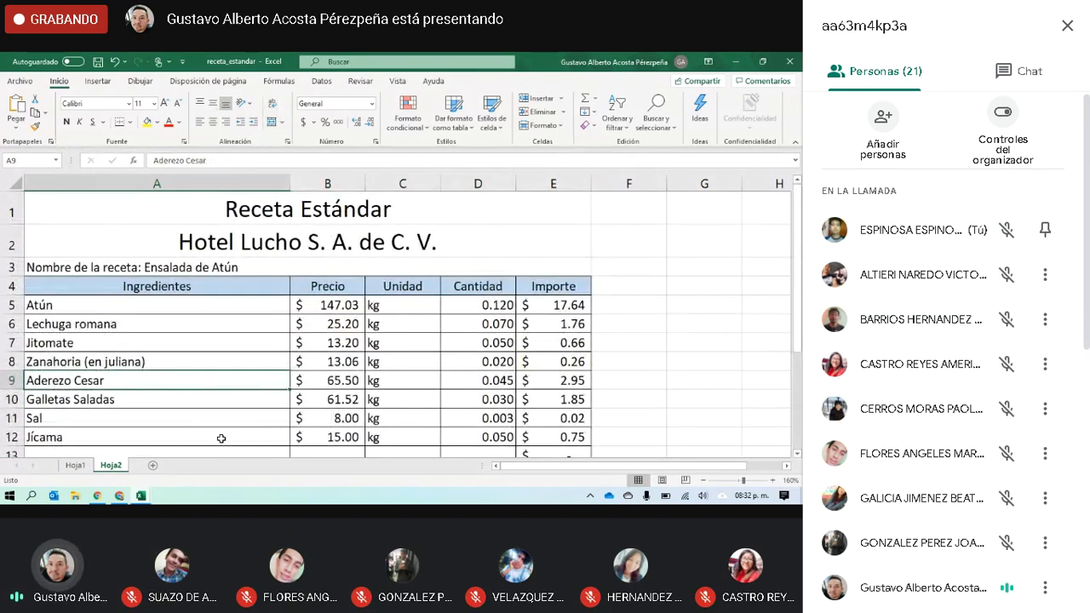
Step: Review the Precio and Cantidad columns of the ingredients and the formulas for production cost, Utilidad and PRECIO PÚBLICO
scroll(359, 351, "down", 1)
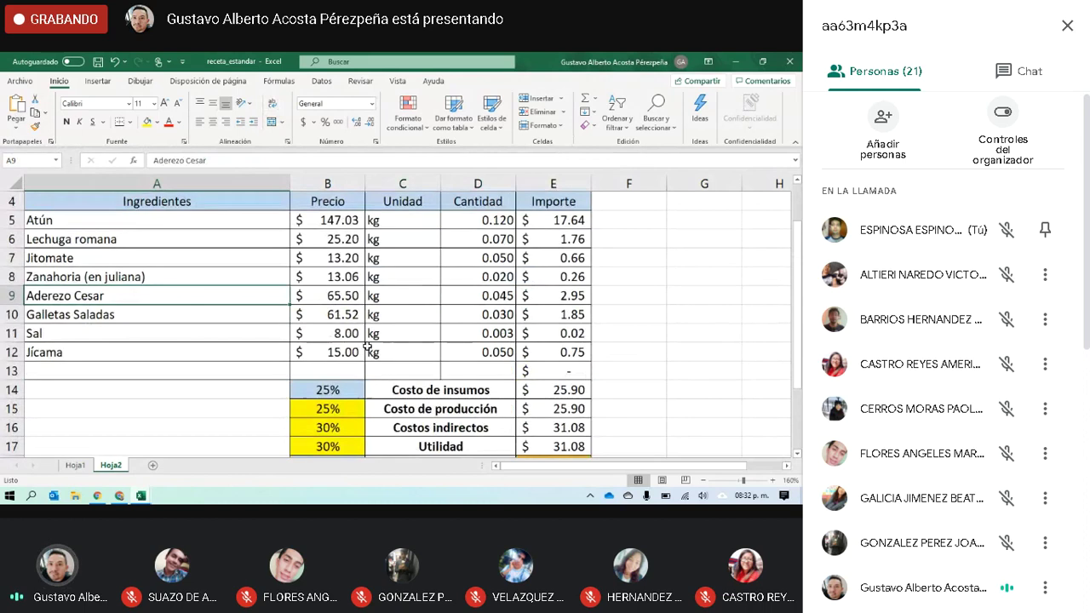
left_click_drag(319, 221, 324, 358)
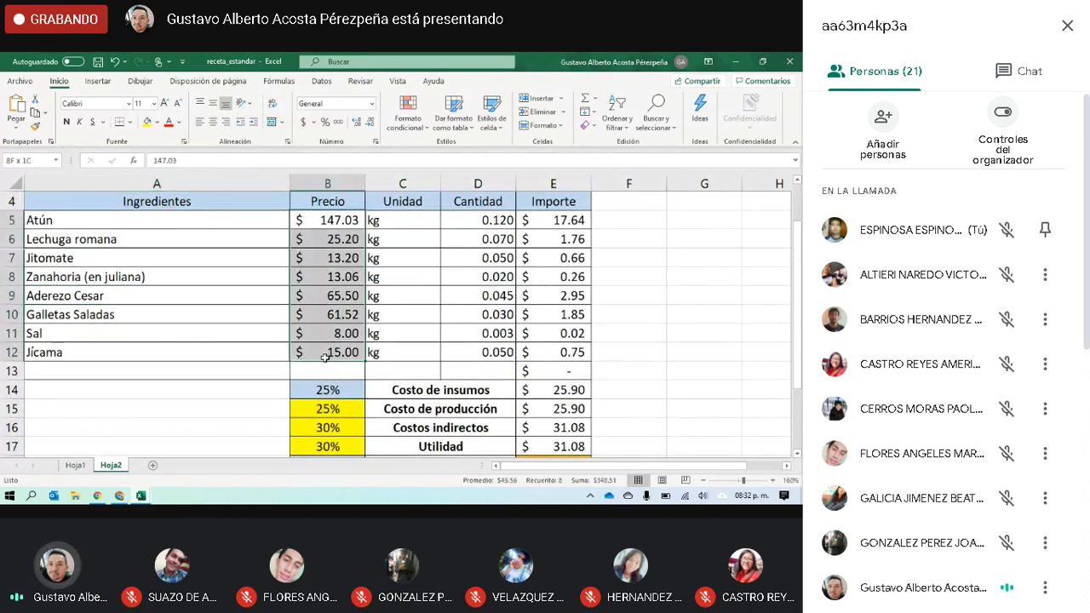
left_click_drag(485, 222, 488, 339)
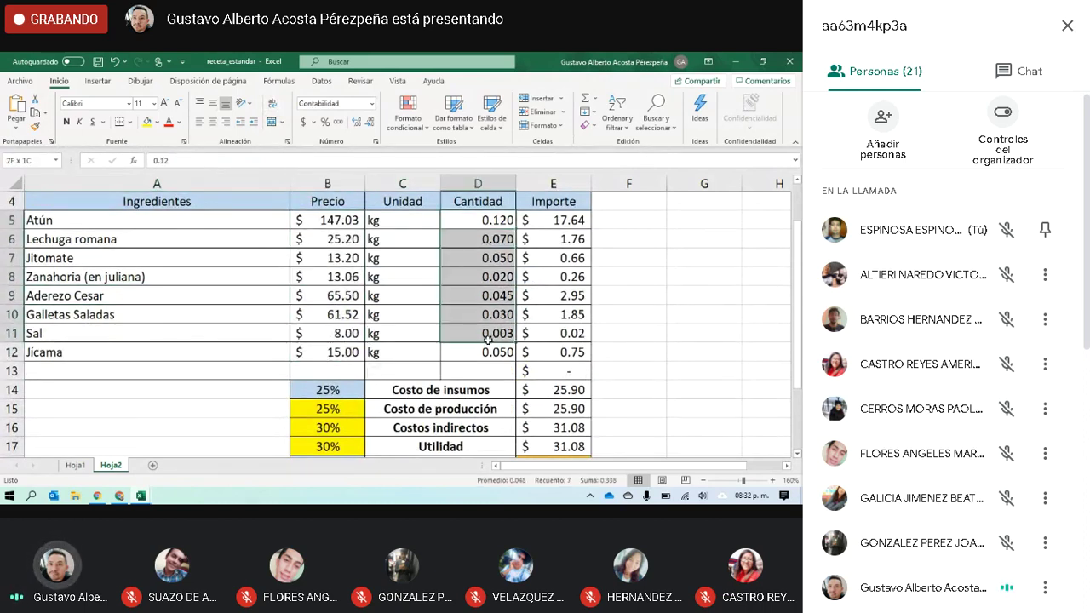
left_click(529, 412)
left_click(564, 446)
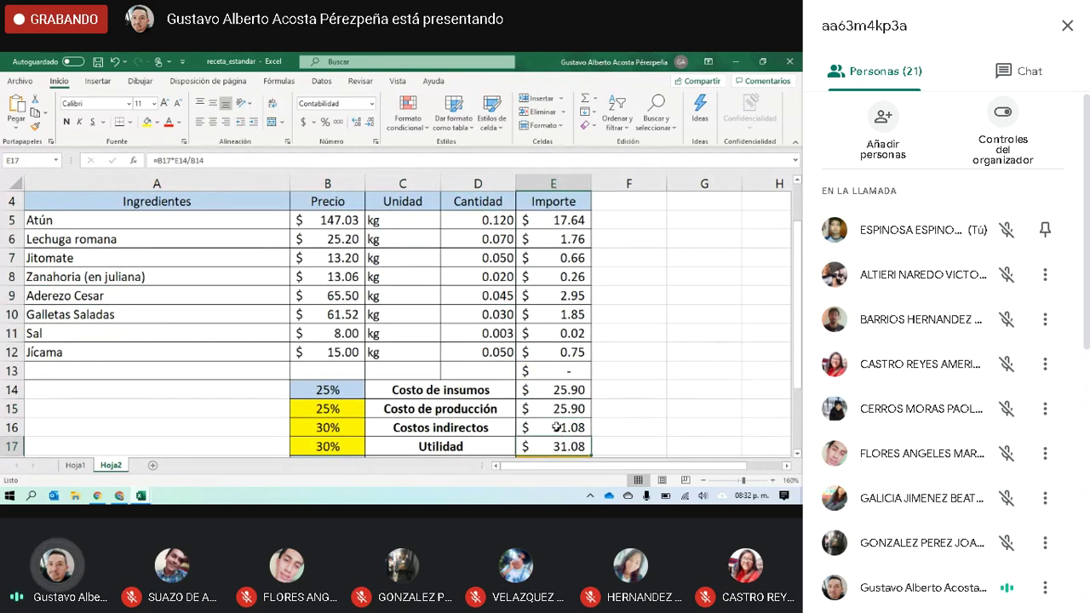
scroll(555, 427, "down", 1)
left_click(564, 409)
scroll(257, 411, "up", 2)
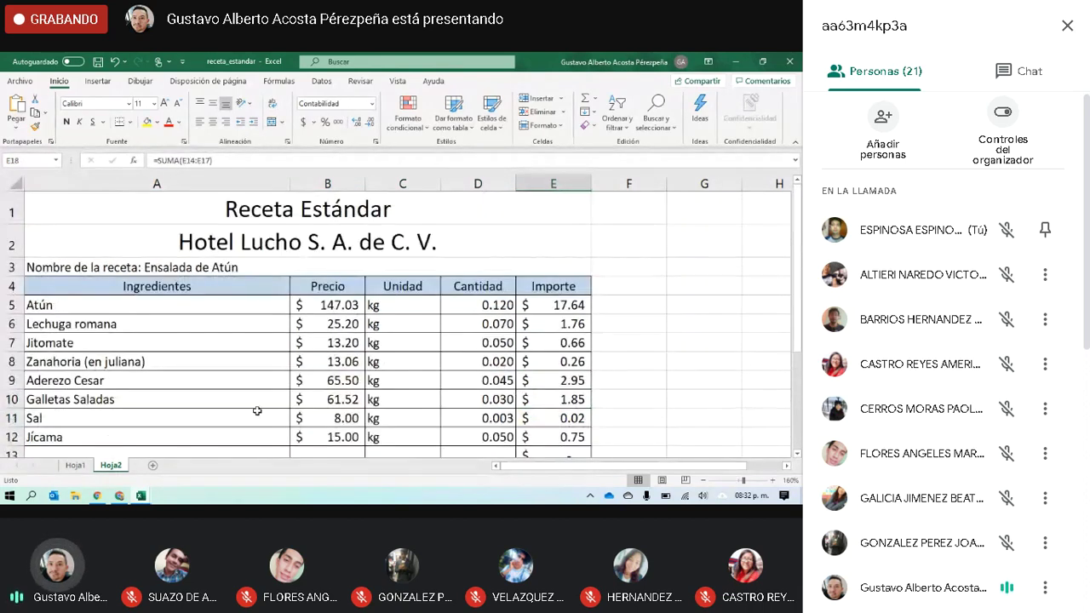
Step: Review the products and purchase prices listed in the Tabla de rendimientos on sheet Hoja1, from the first row to the last
left_click(75, 466)
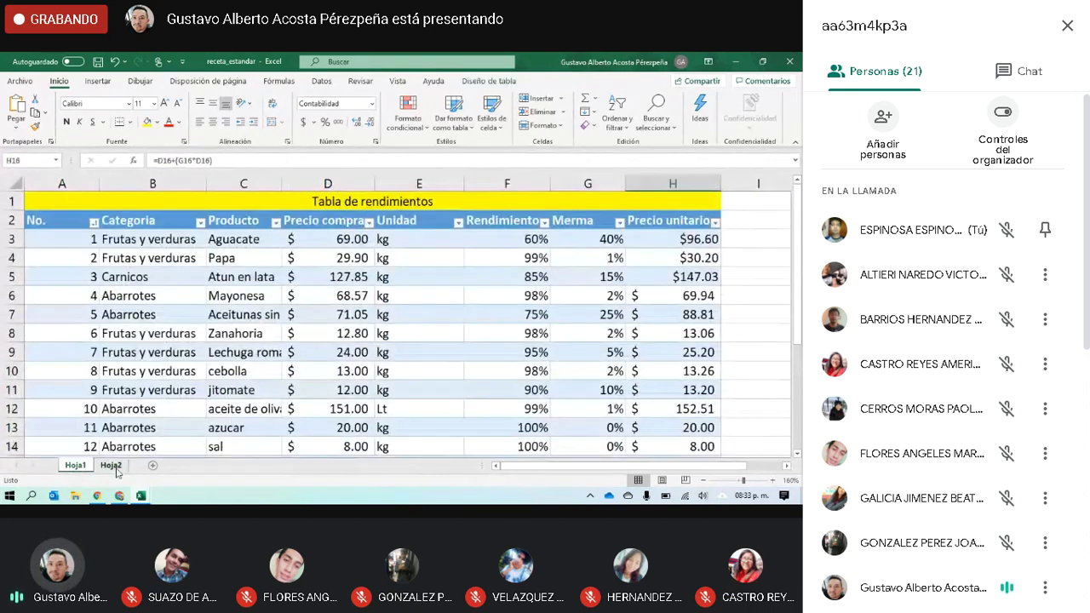
left_click(355, 276)
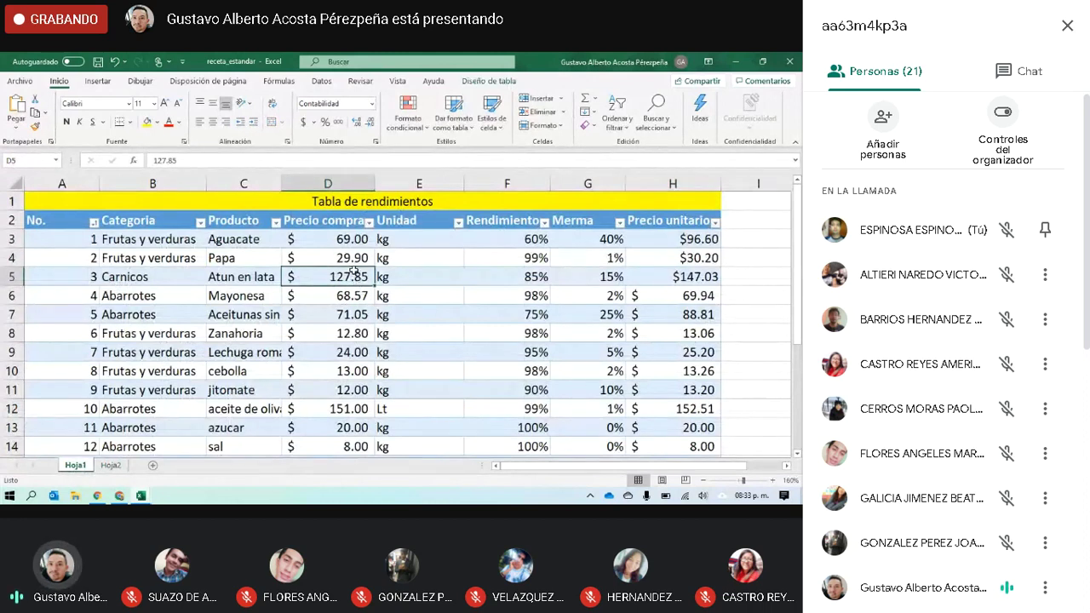
scroll(272, 295, "down", 2)
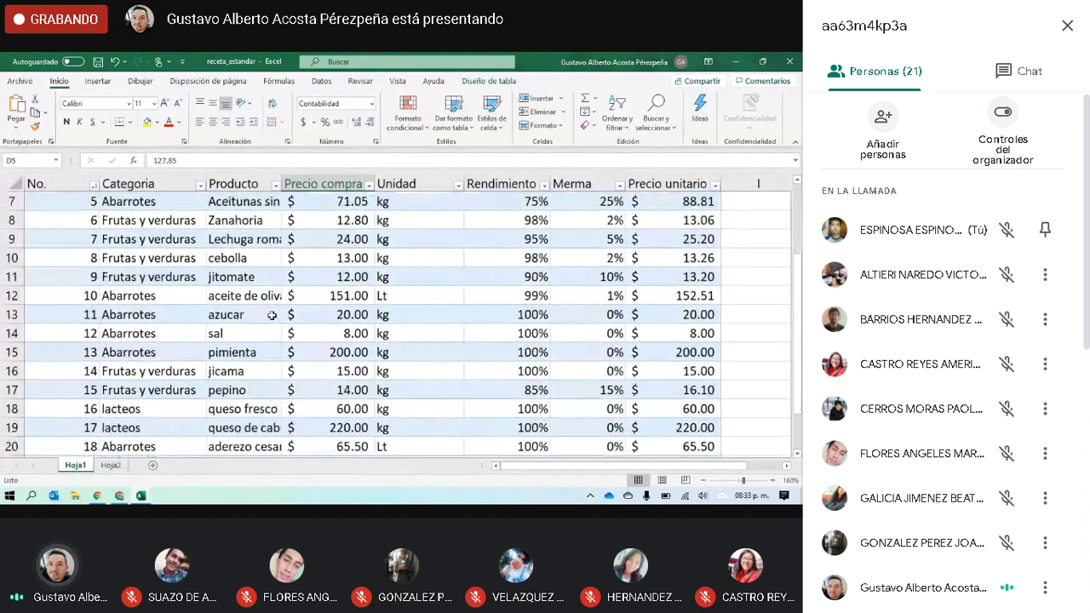
scroll(272, 298, "down", 2)
scroll(273, 316, "up", 4)
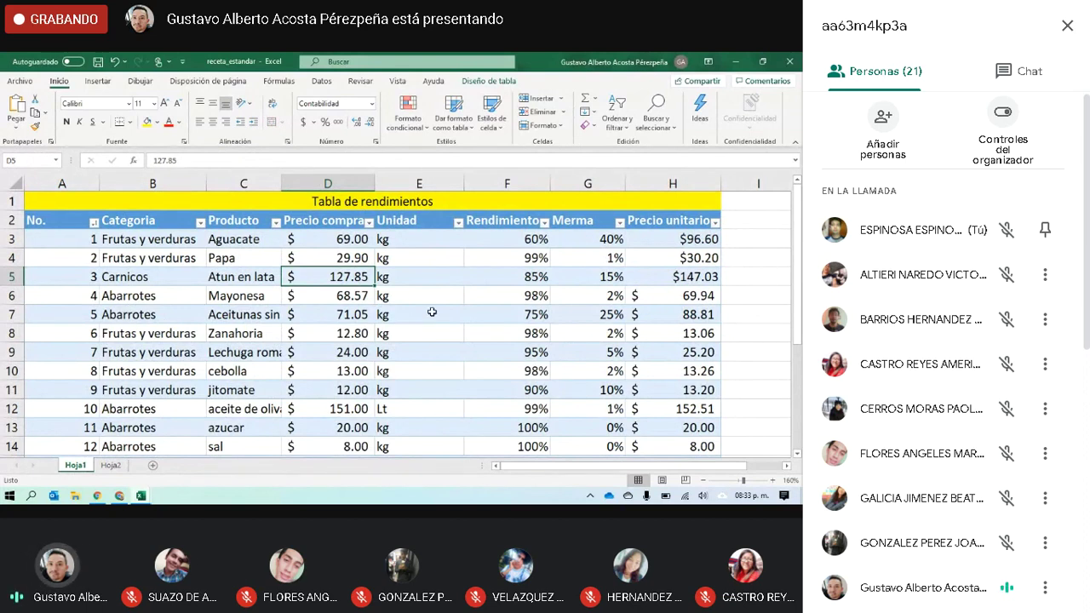
Step: Widen the Producto column of the yield table so the full product names fit
left_click(231, 237)
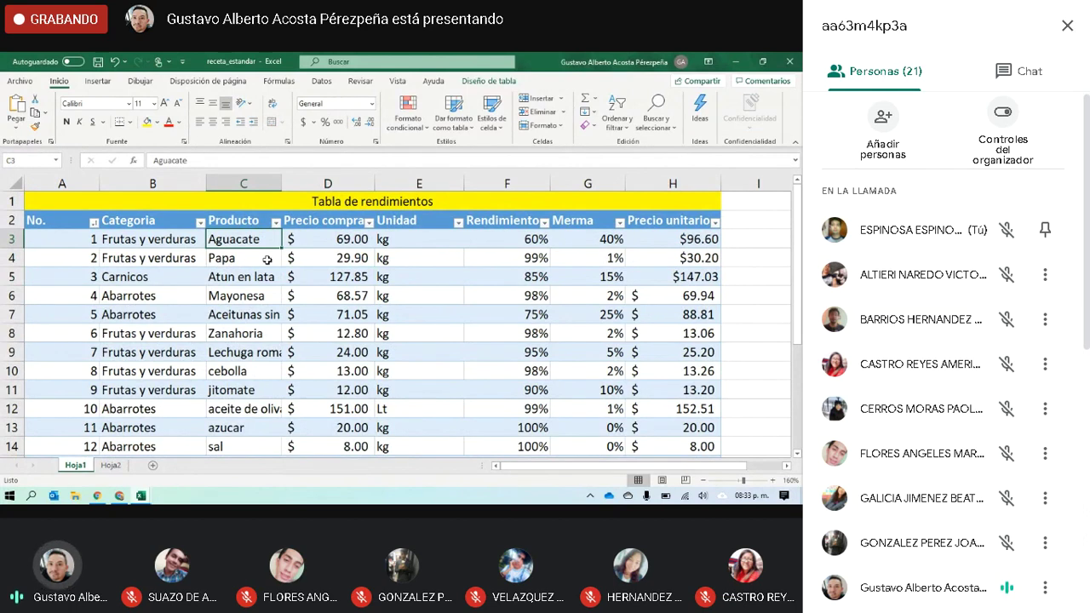
key("Right")
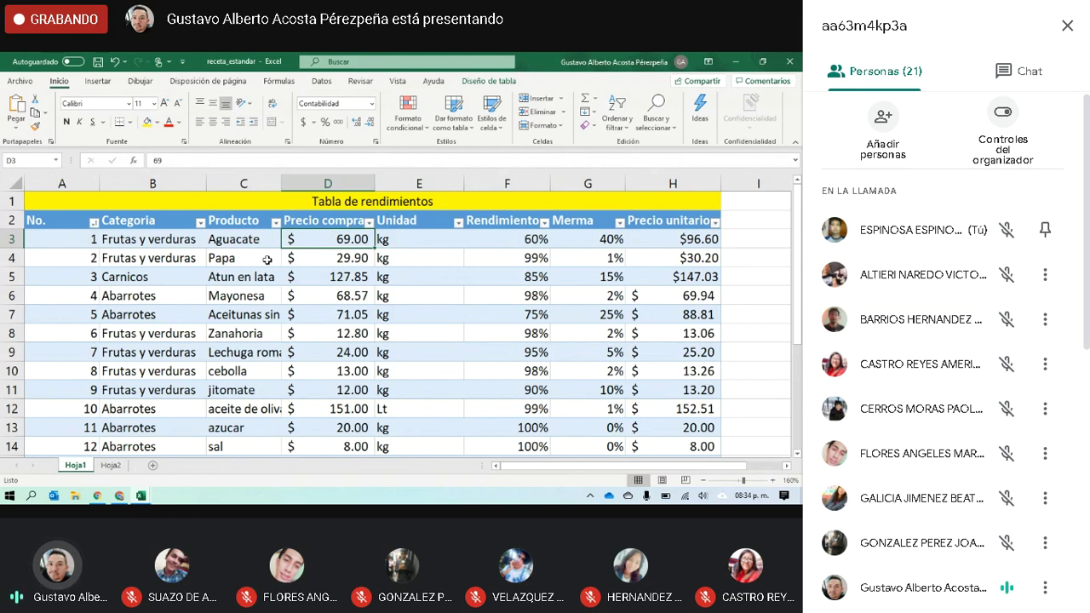
left_click(235, 238)
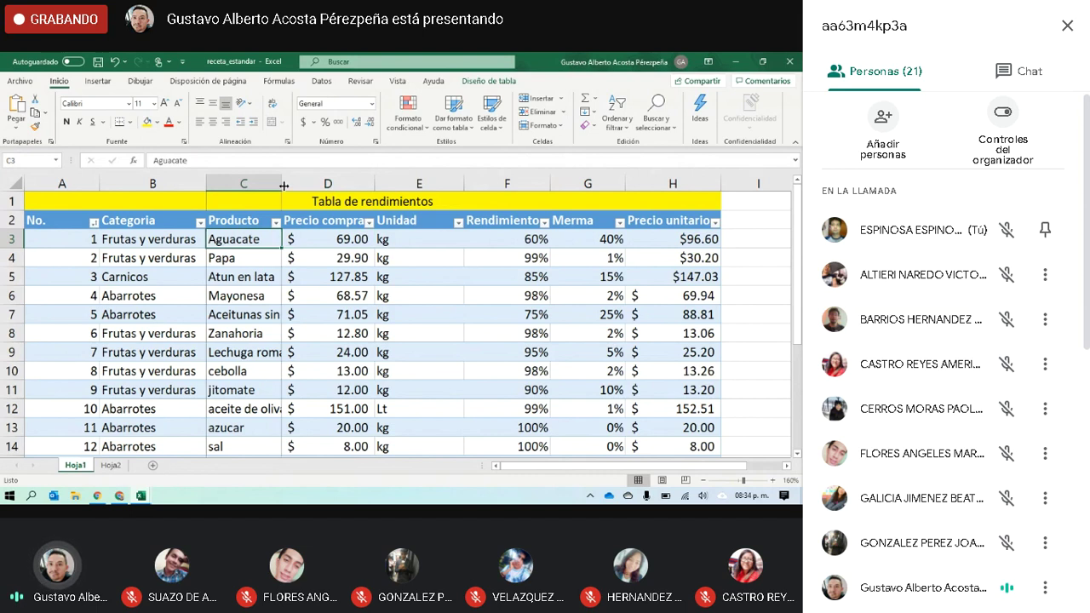
left_click_drag(282, 184, 331, 184)
Step: Check Aguacate's Precio compra, Rendimiento, Merma formula and Precio unitario formula in row 3 of the yield table
left_click(392, 239)
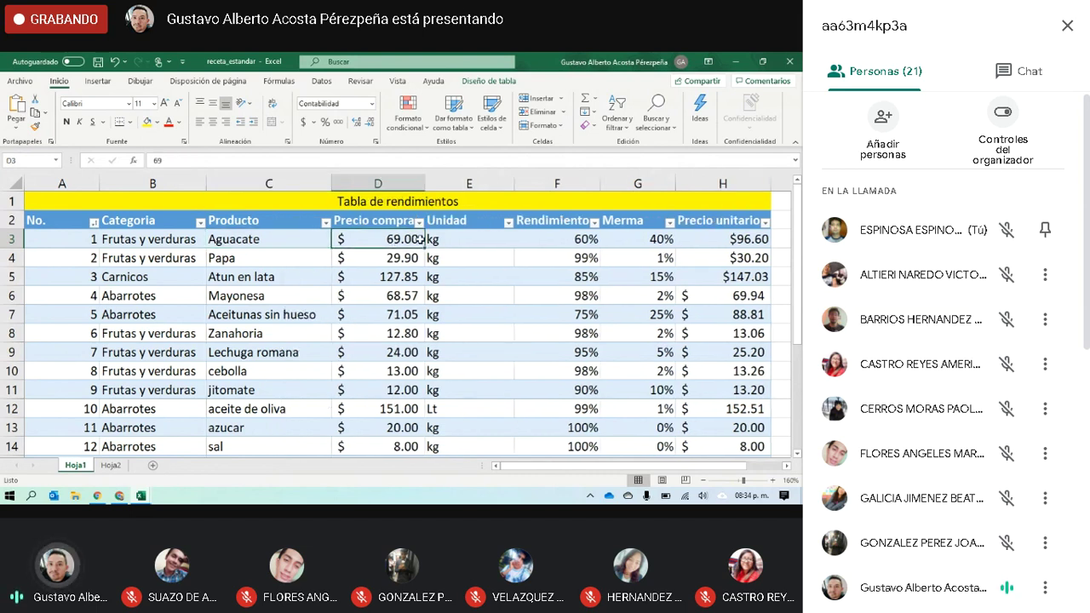
left_click(537, 242)
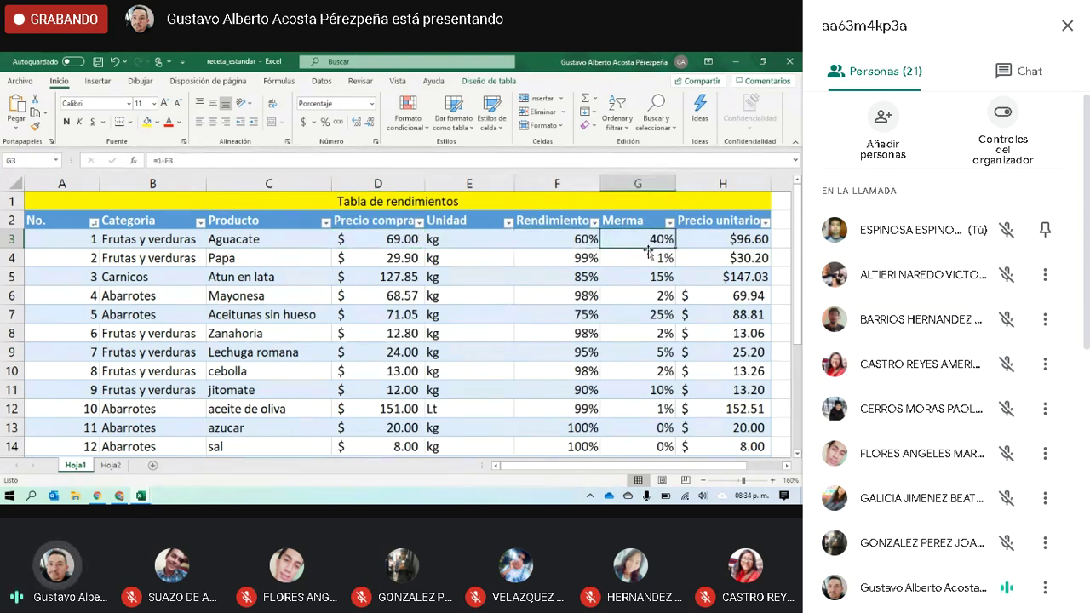
left_click(557, 233)
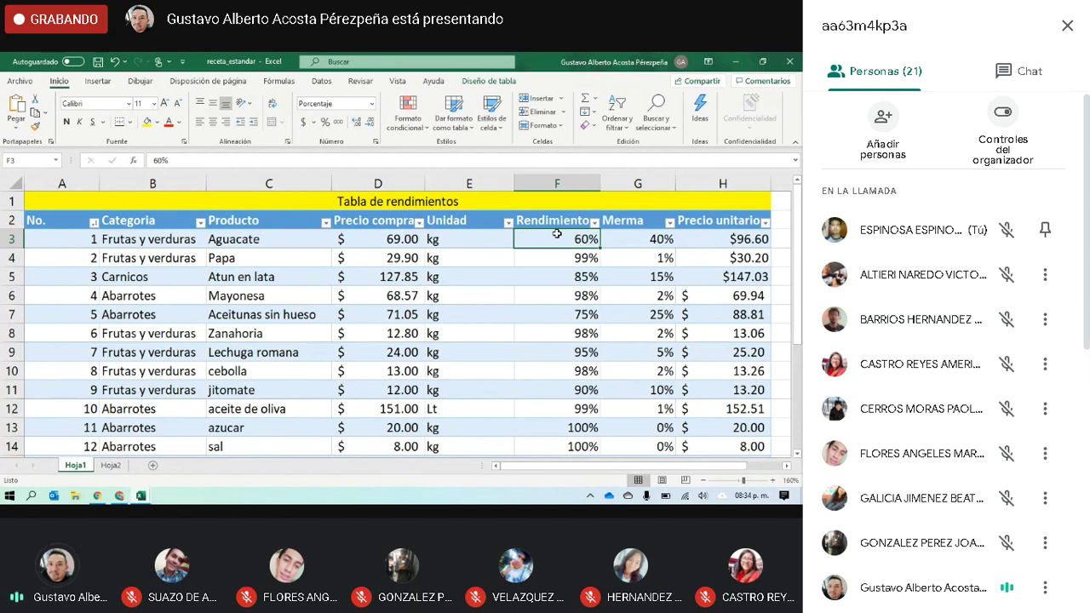
key("Right")
key("Right")
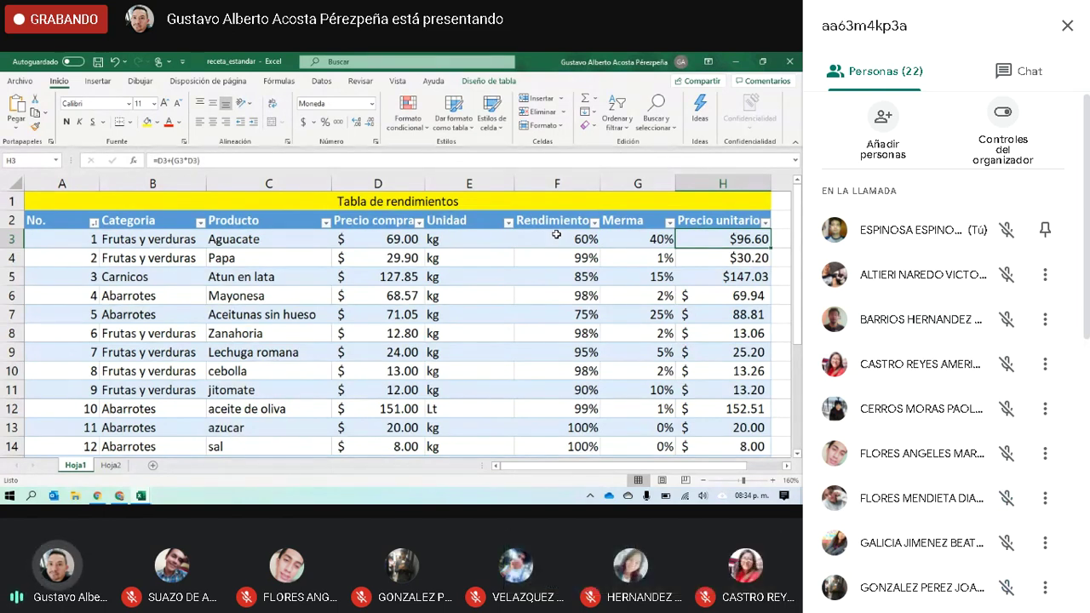
Step: Compare Aguacate's Precio compra in D3 with the Precio unitario formula in H3
key("Left")
key("Left")
key("Left")
key("Left")
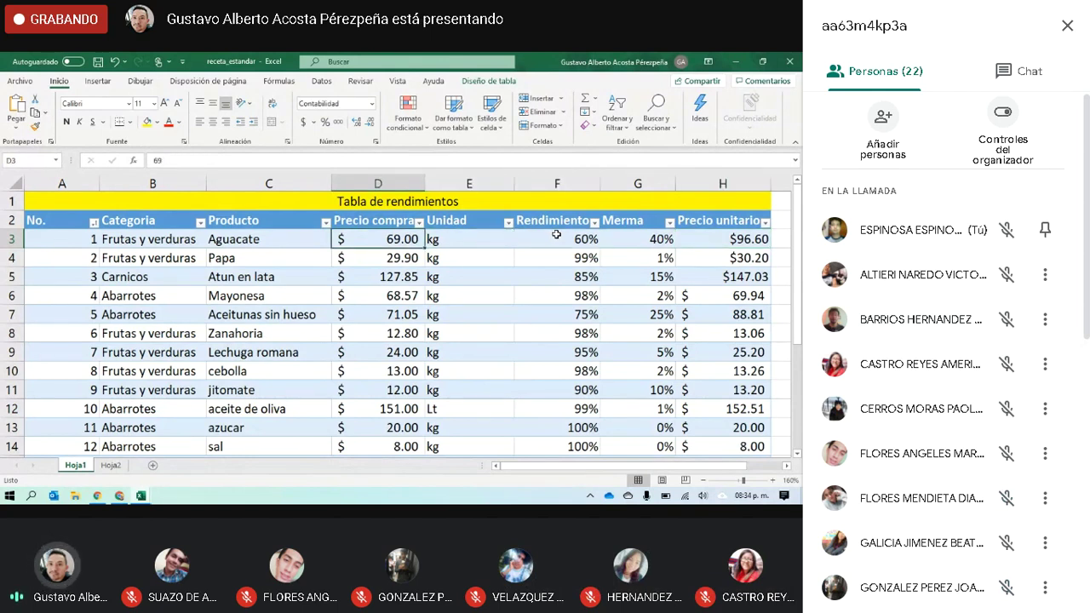
key("Right")
key("Right")
key("Right")
key("Right")
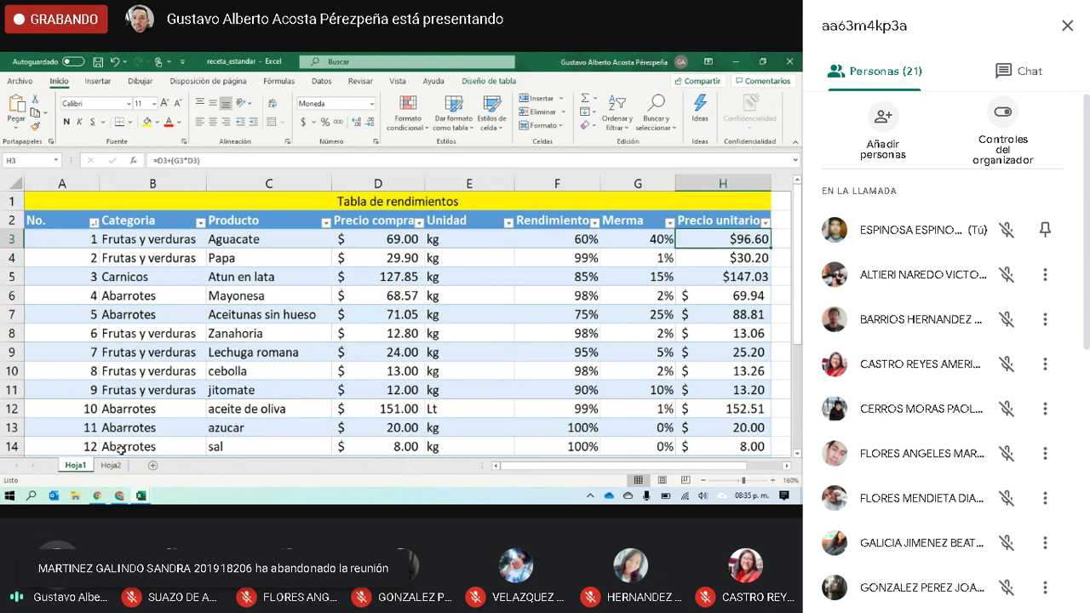
Step: Create a new blank workbook, glance back at the yield table in receta_estandar, and return to the blank workbook
left_click(182, 477)
left_click(139, 295)
left_click(37, 179)
left_click(41, 193)
scroll(46, 241, "up", 3)
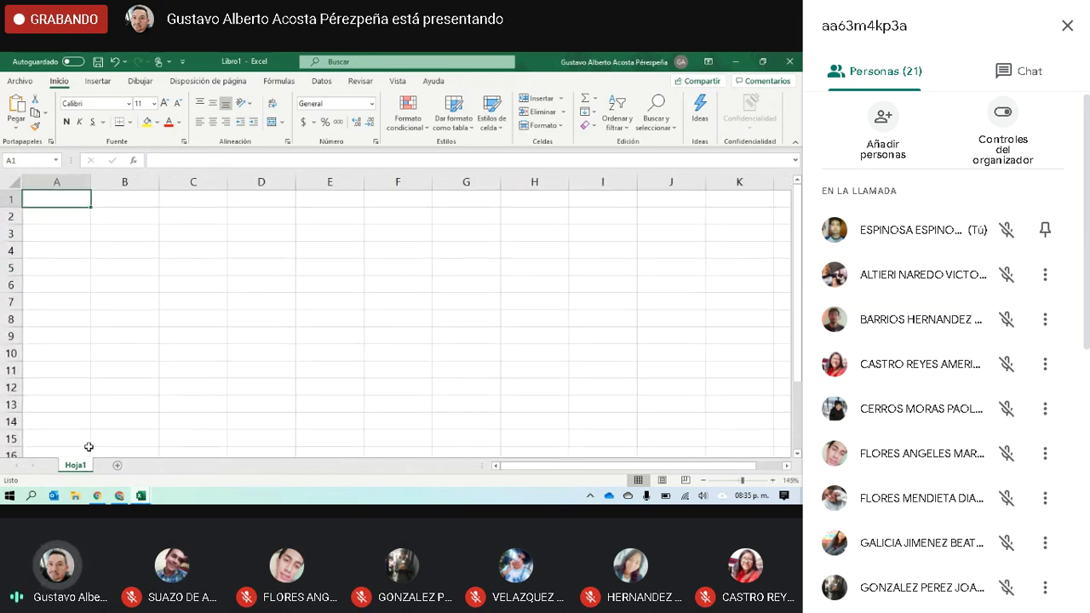
left_click(141, 496)
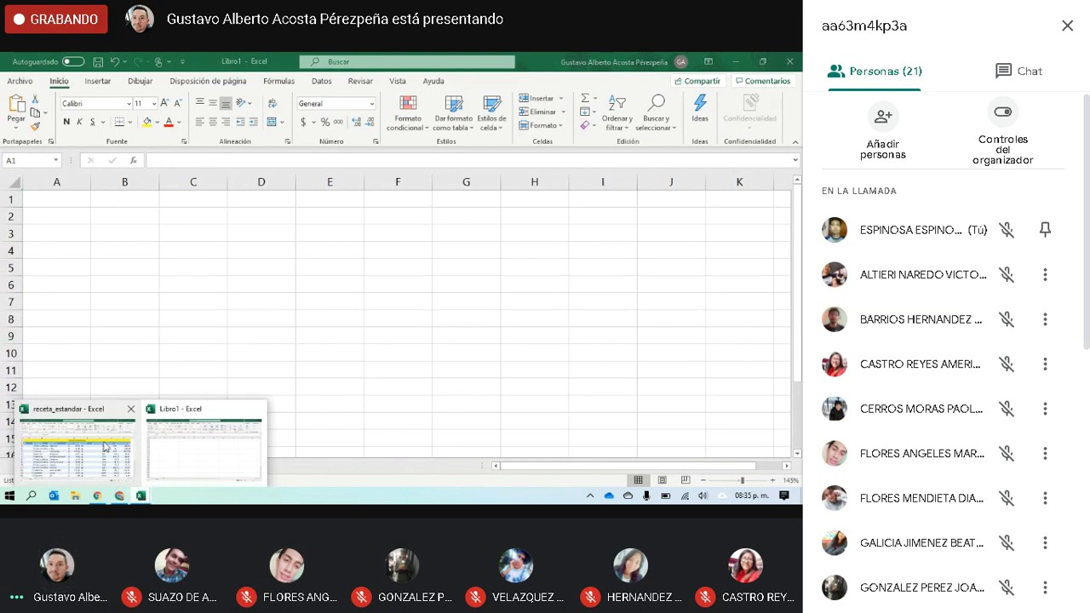
left_click(105, 446)
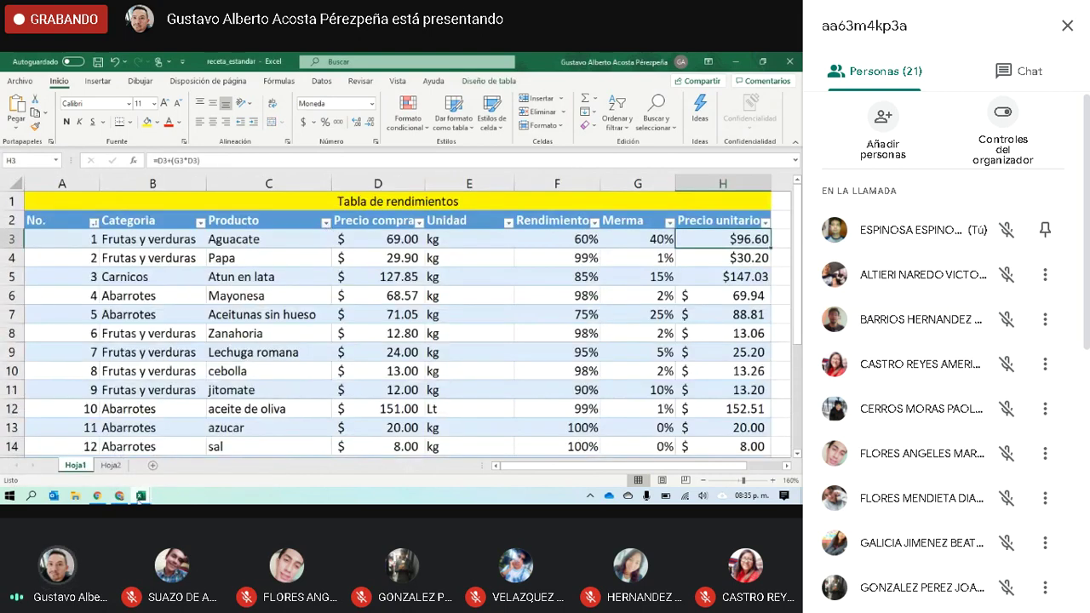
mouse_move(139, 499)
left_click(194, 410)
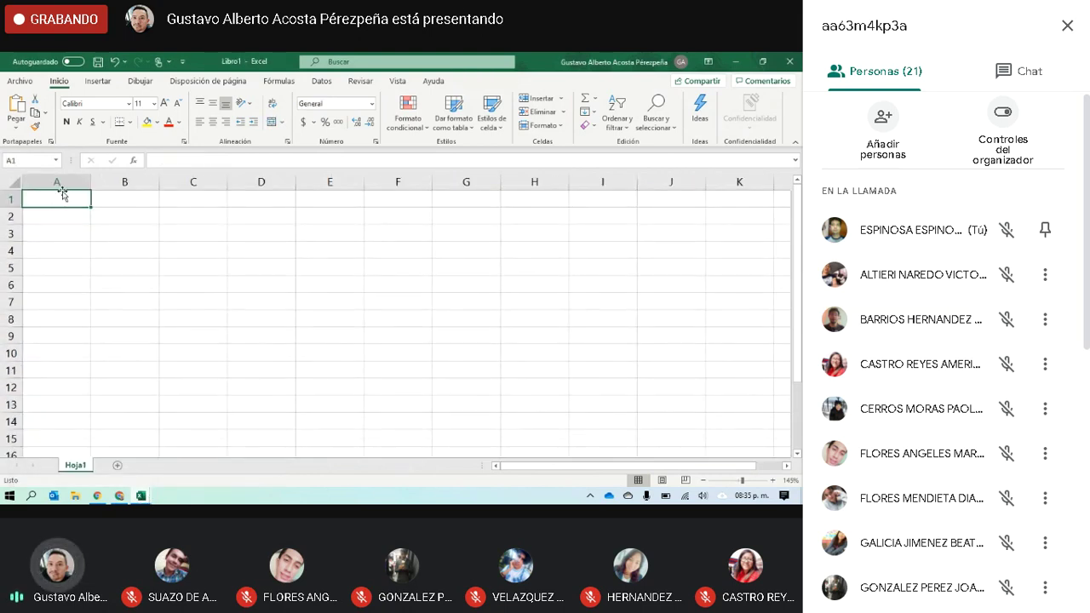
Step: Enter the title "Tabla de Rendimientos" in cell A1 of the new workbook
type("tBL")
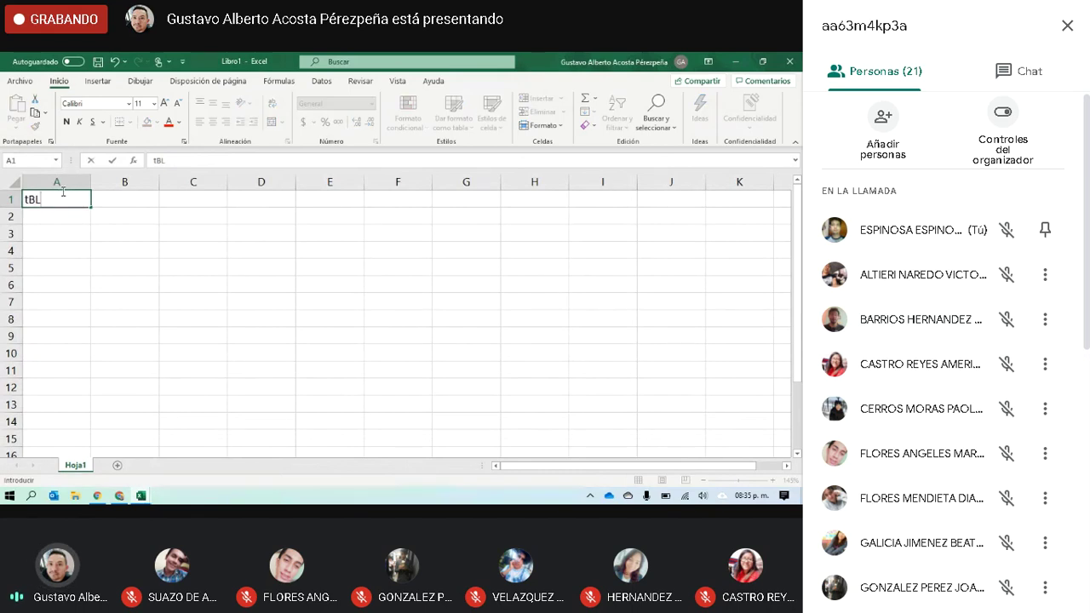
key("BackSpace")
key("BackSpace")
key("BackSpace")
type("Tb")
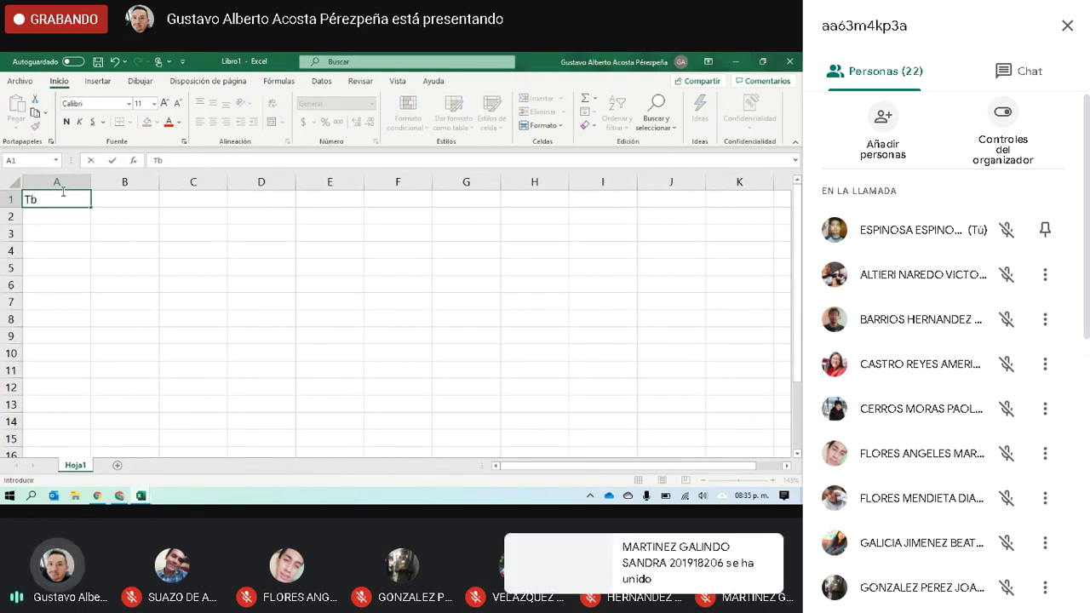
key("BackSpace")
type("a")
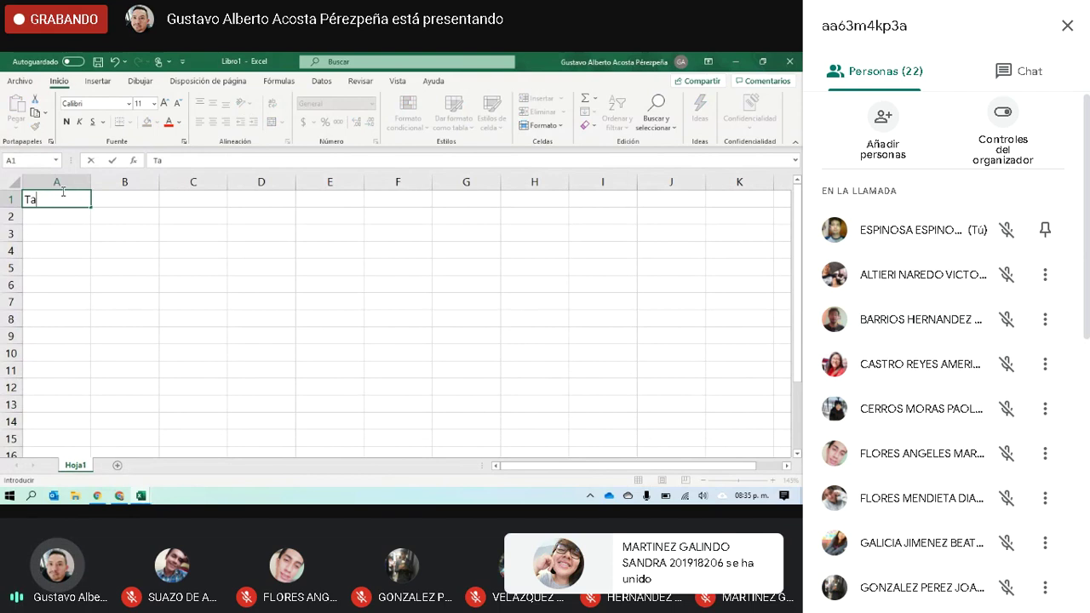
type("bla de Re")
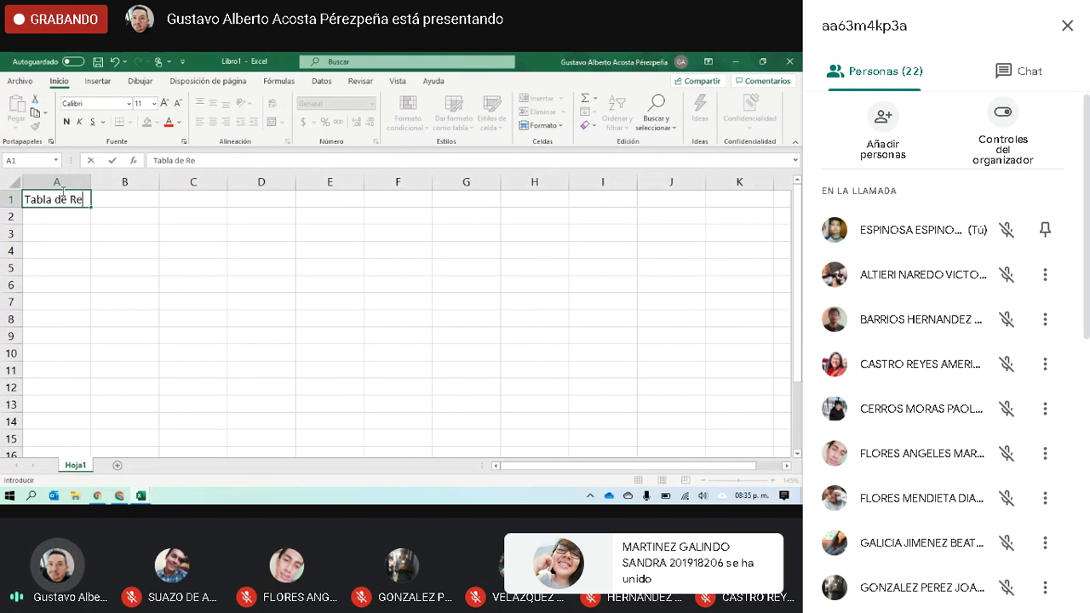
type("ndimientos")
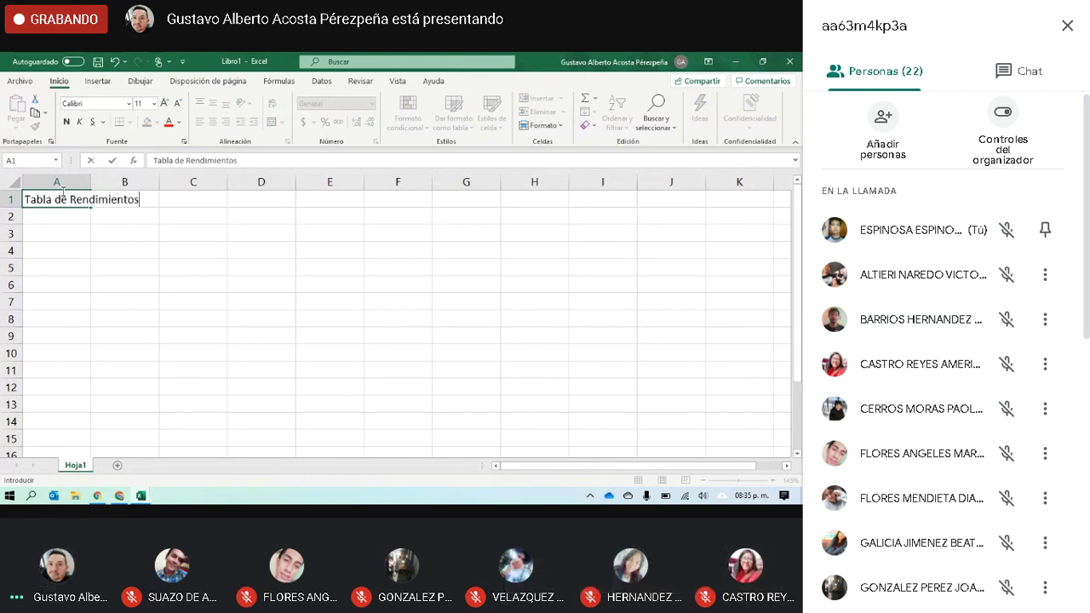
key("Return")
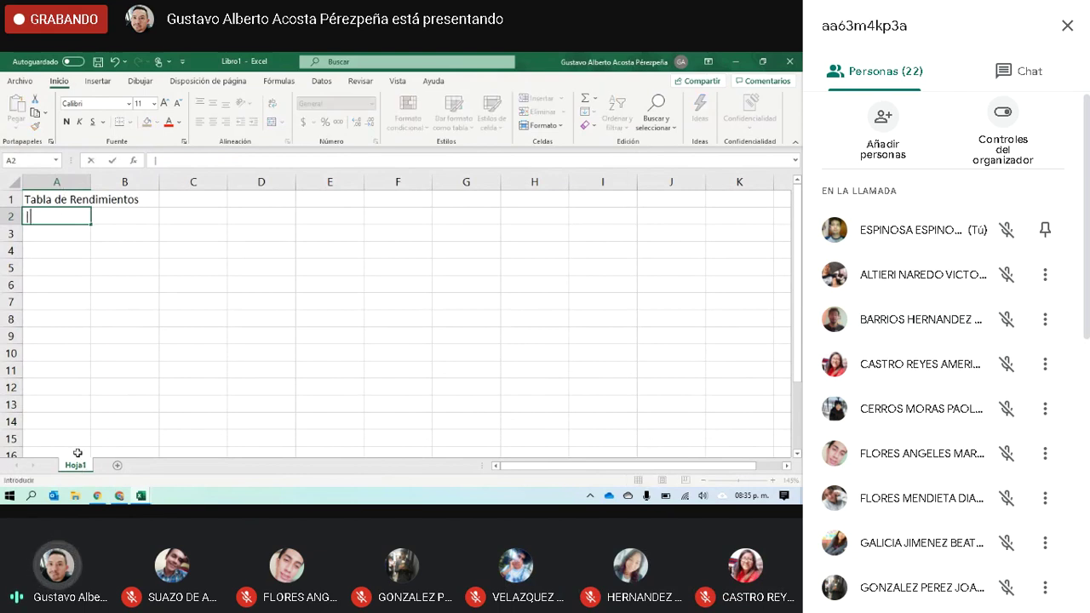
Step: Consult the header row in receta_estandar and enter the first header, "No.", in cell A2 of Libro1
left_click(179, 372)
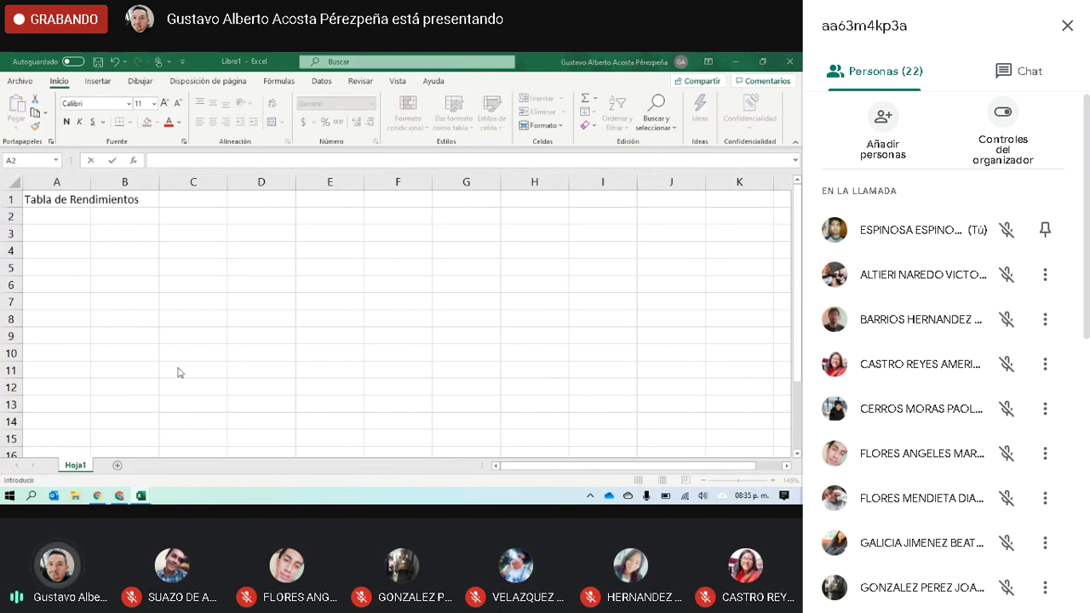
key("alt+Tab")
left_click(39, 220)
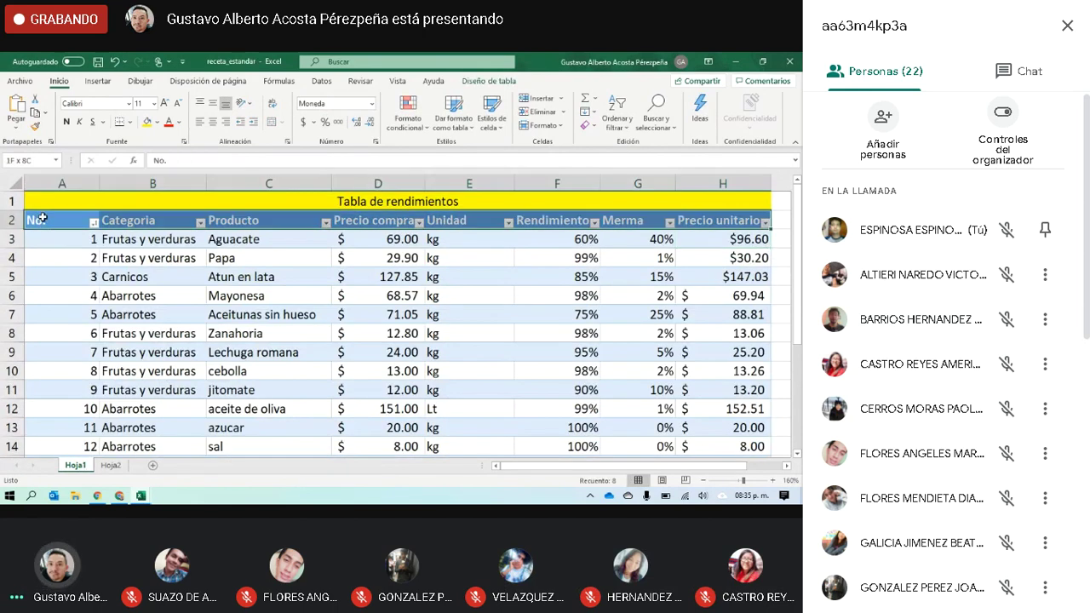
key("alt+Tab")
left_click(66, 219)
type("no.")
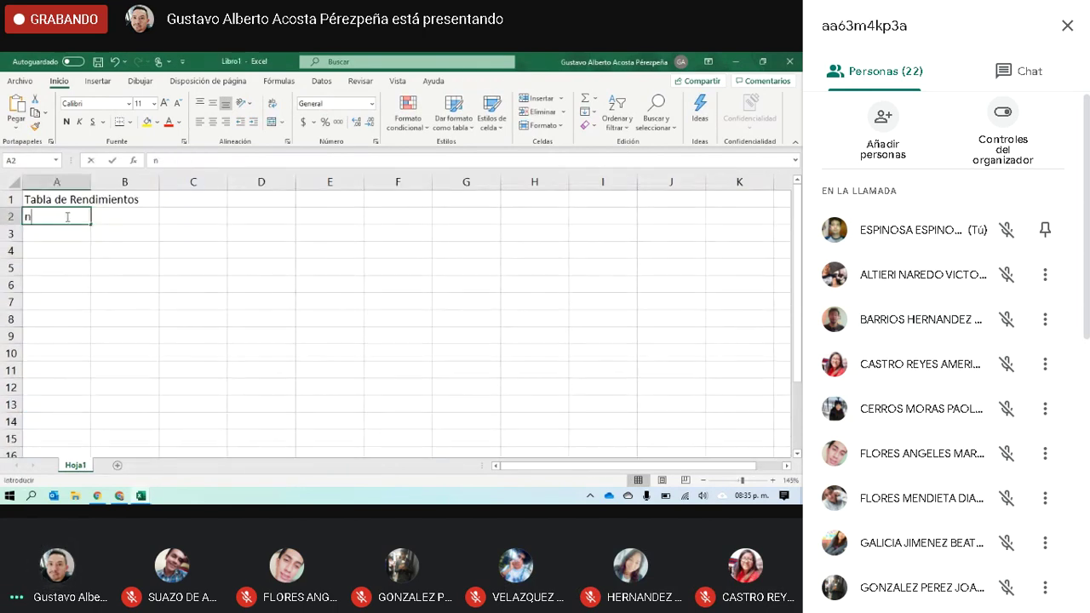
key("BackSpace")
key("BackSpace")
key("BackSpace")
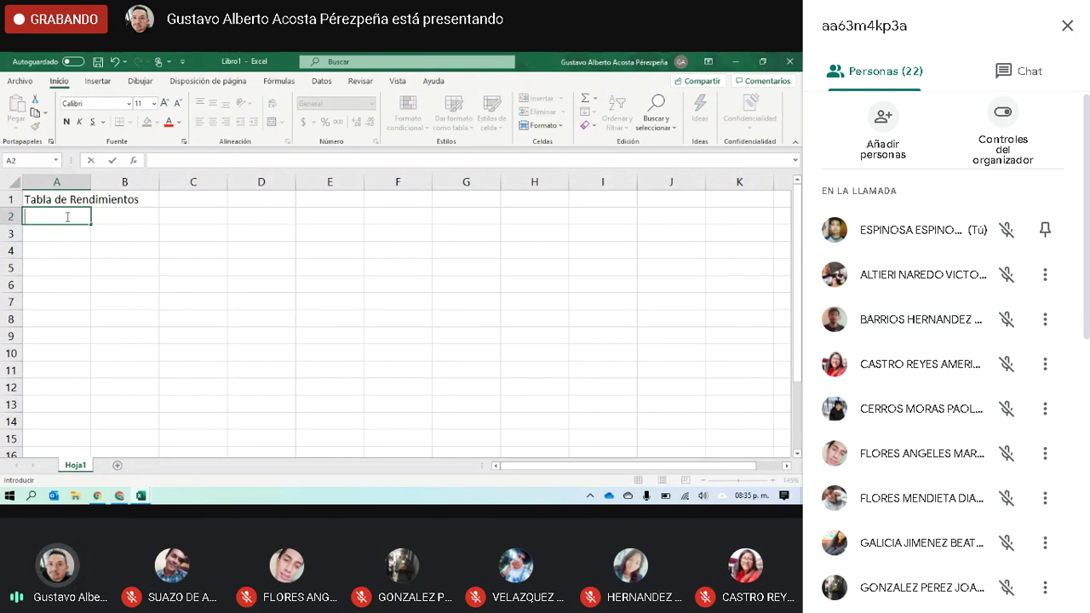
type("No.")
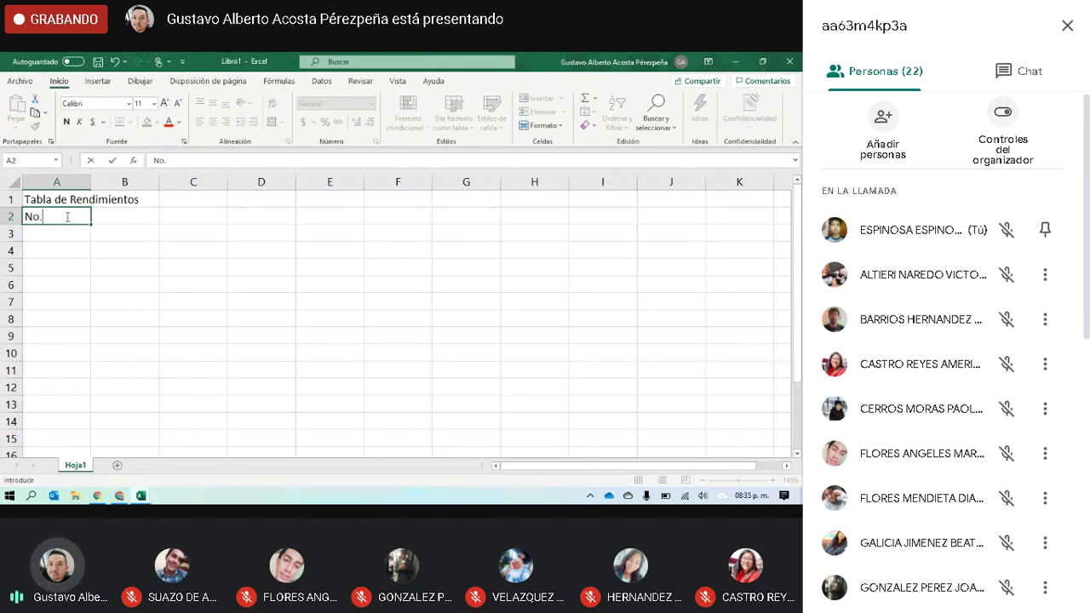
key("Return")
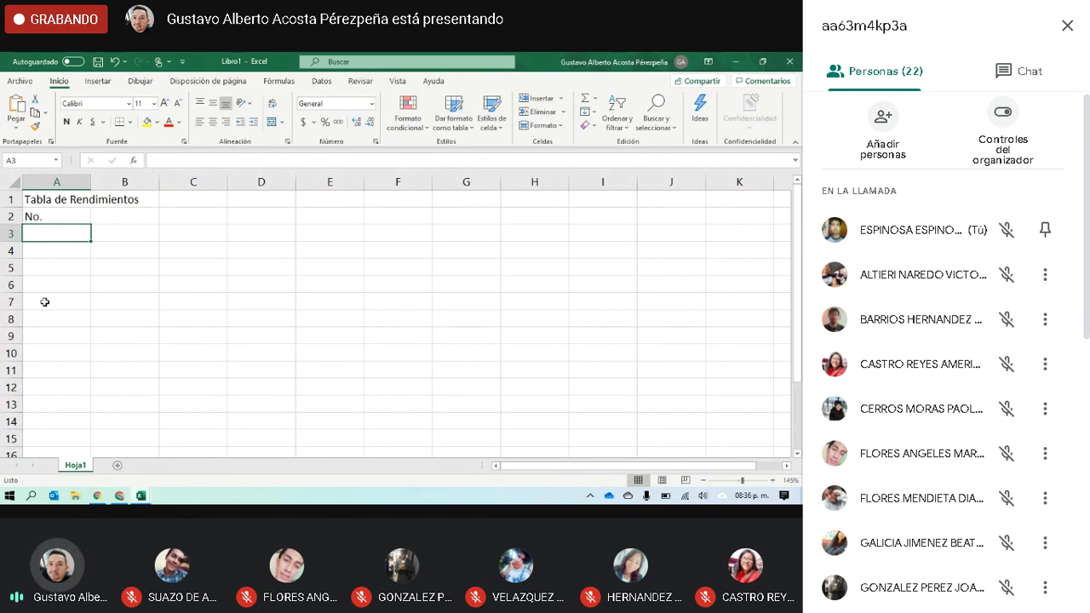
Step: Switch to receta_estandar and examine how the No. column numbers the products down to the last row
left_click(138, 497)
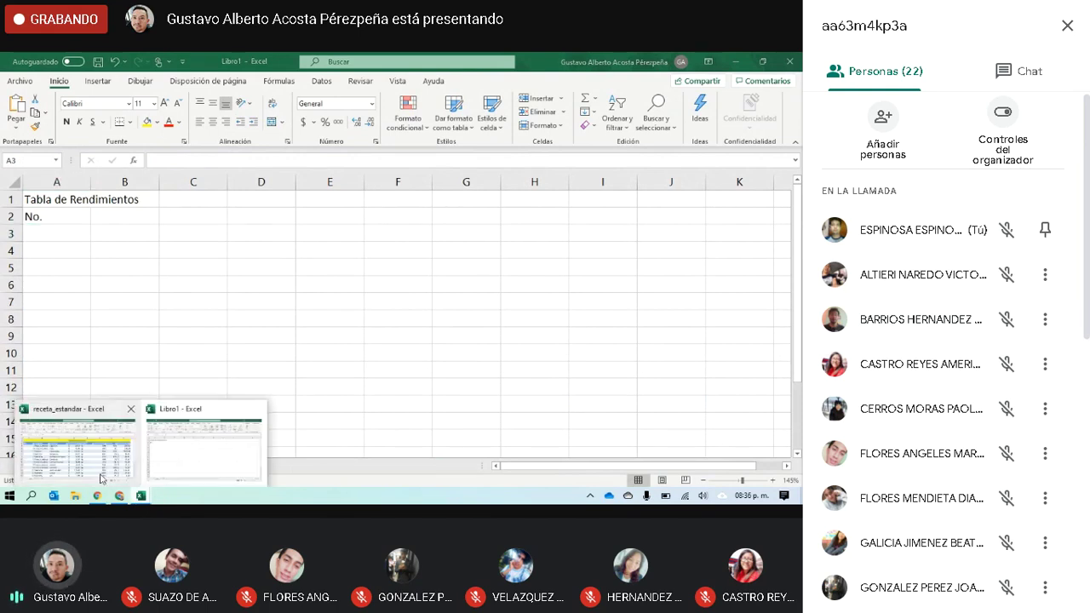
left_click(100, 479)
scroll(85, 400, "down", 4)
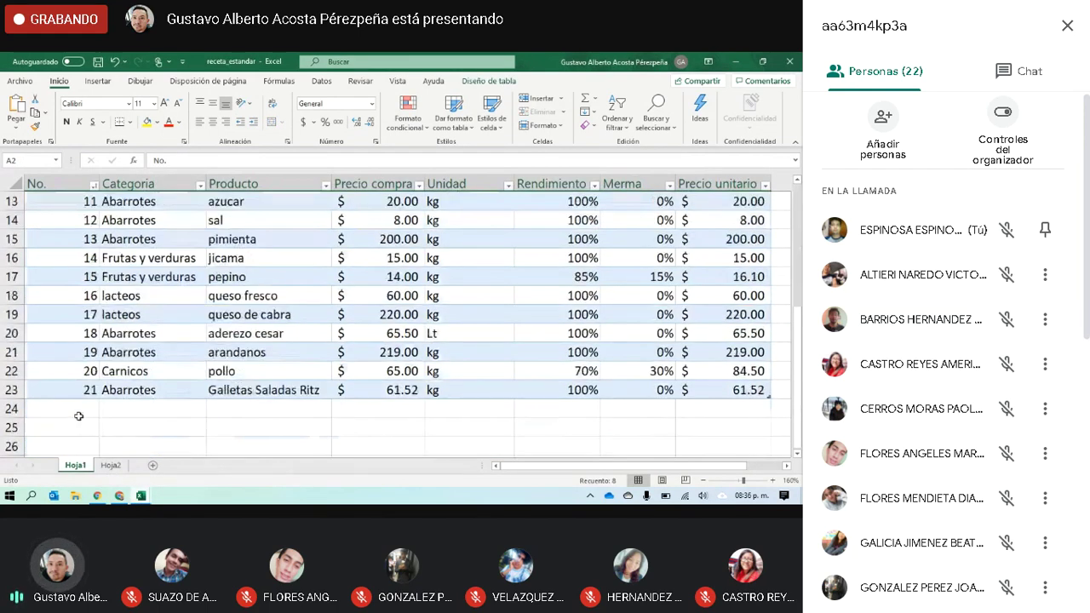
left_click(76, 392)
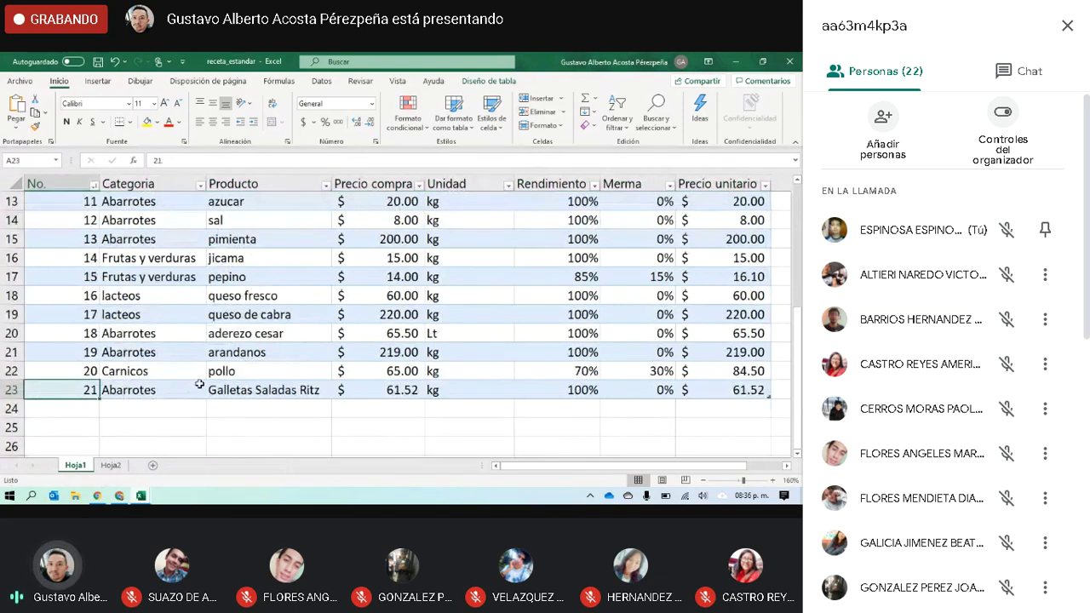
scroll(195, 381, "up", 1)
scroll(165, 361, "up", 4)
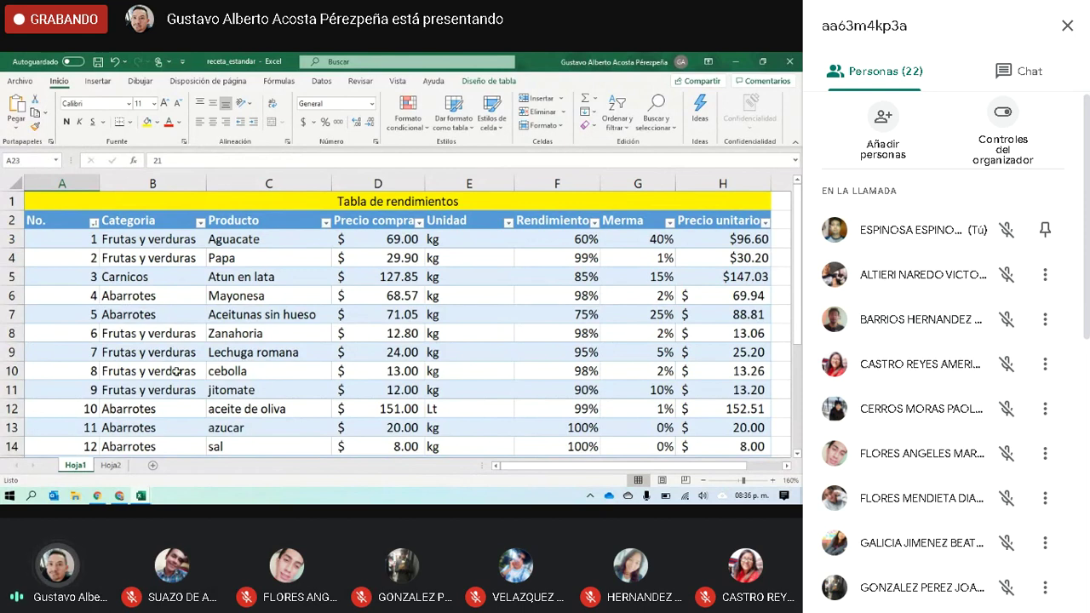
Step: Switch back to Libro1 and enter the header "Categoria" in cell B2
key("alt+Tab")
left_click(112, 213)
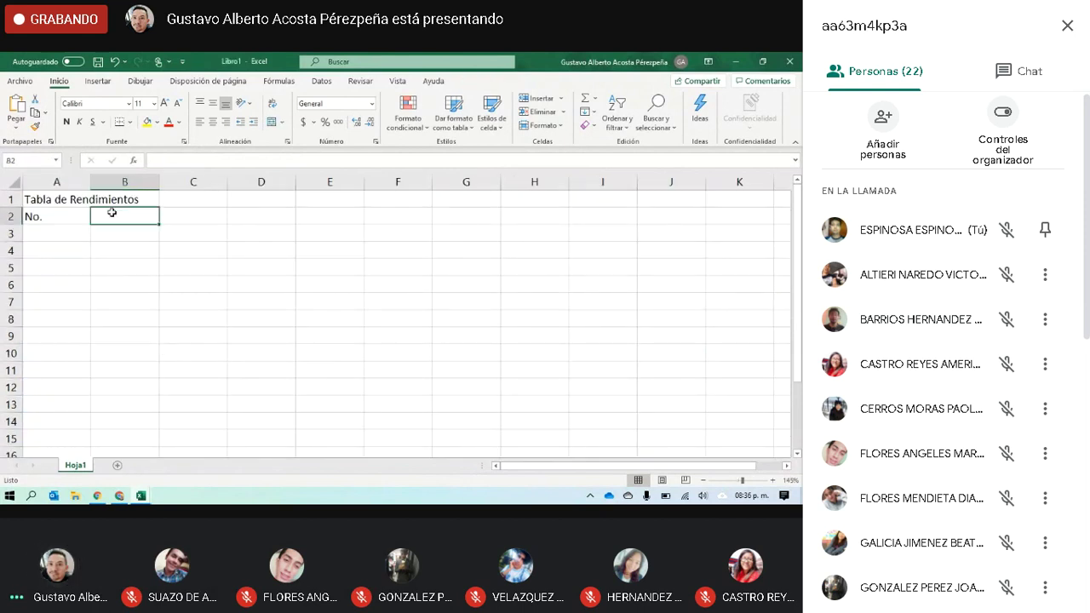
type("Categoria")
key("Return")
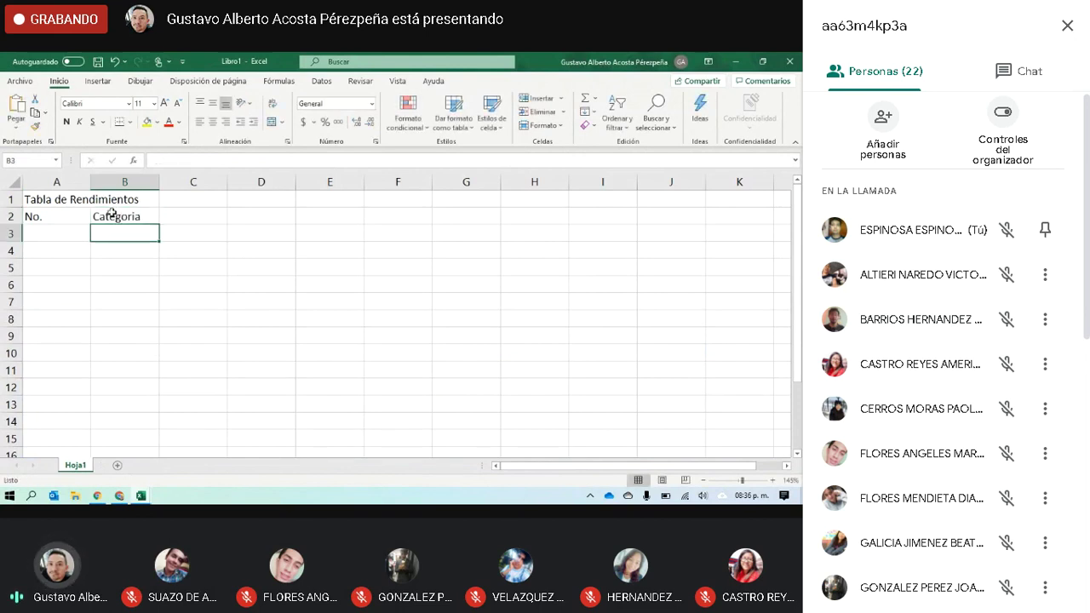
Step: Switch to receta_estandar and examine the category assigned to each product in the Categoria column down to the last row
key("alt+Tab")
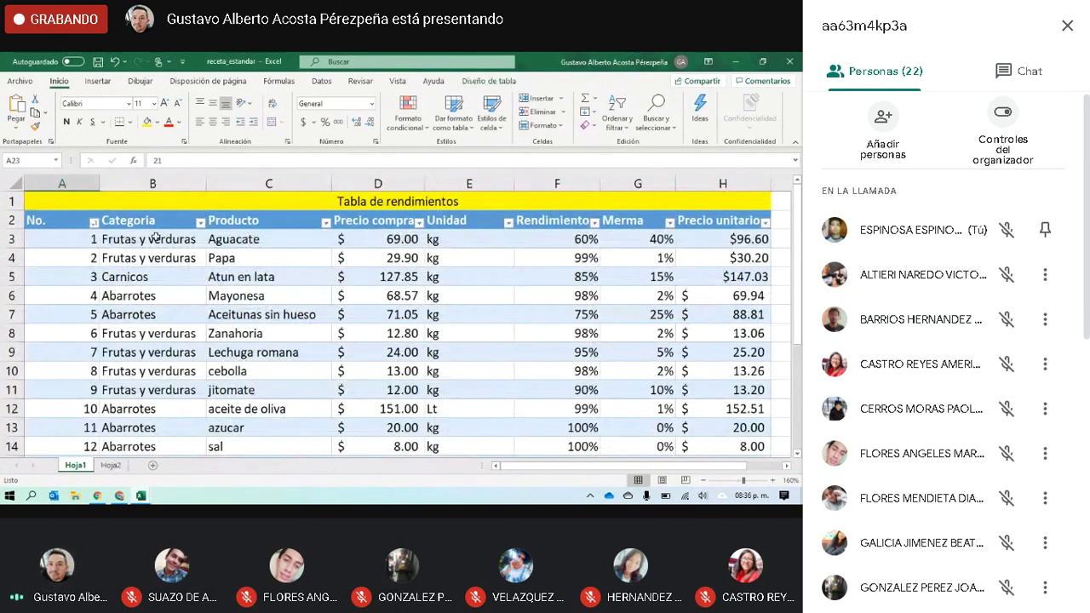
left_click(156, 237)
left_click(153, 276)
left_click(153, 291)
key("Down")
key("Down")
key("Down")
key("Down")
key("Down")
key("Down")
key("Down")
key("Down")
key("Down")
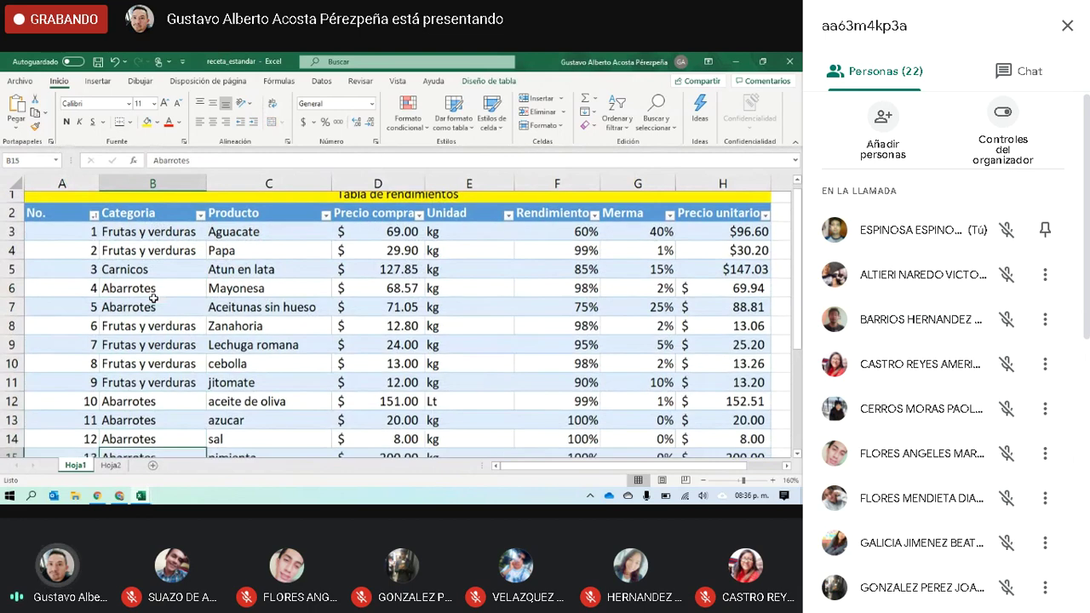
key("Down")
key("Down")
key("Down")
key("Down")
key("Down")
key("Down")
key("Down")
key("Down")
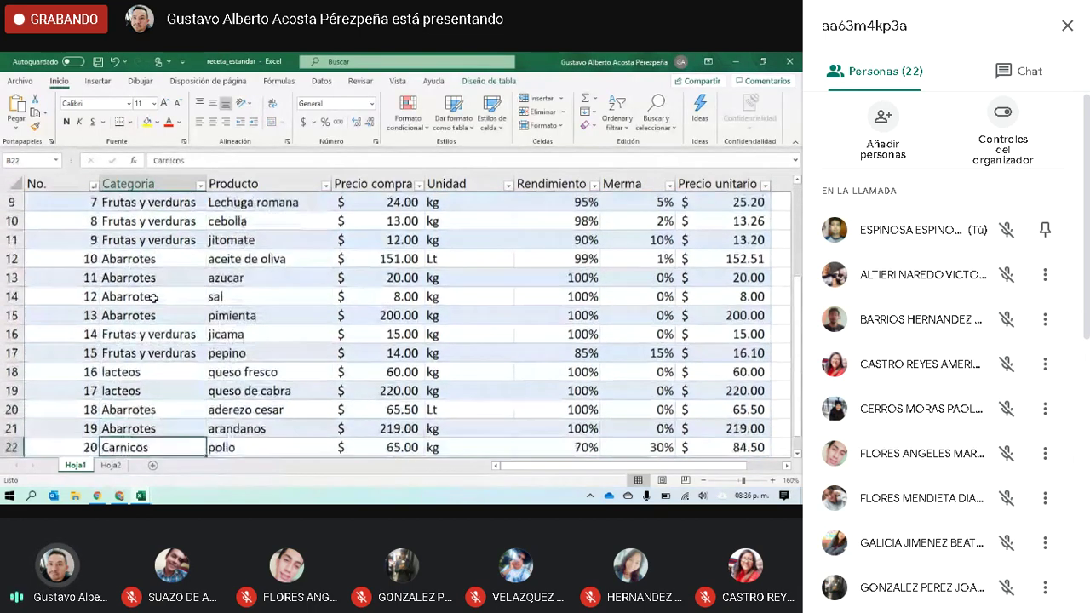
key("Down")
key("Down")
key("Up")
key("Up")
key("Up")
key("Up")
key("Up")
key("Up")
key("Up")
key("Up")
key("Up")
key("Up")
key("Up")
key("Up")
key("Up")
key("Up")
key("Up")
key("Up")
key("Up")
key("Up")
key("Up")
key("Up")
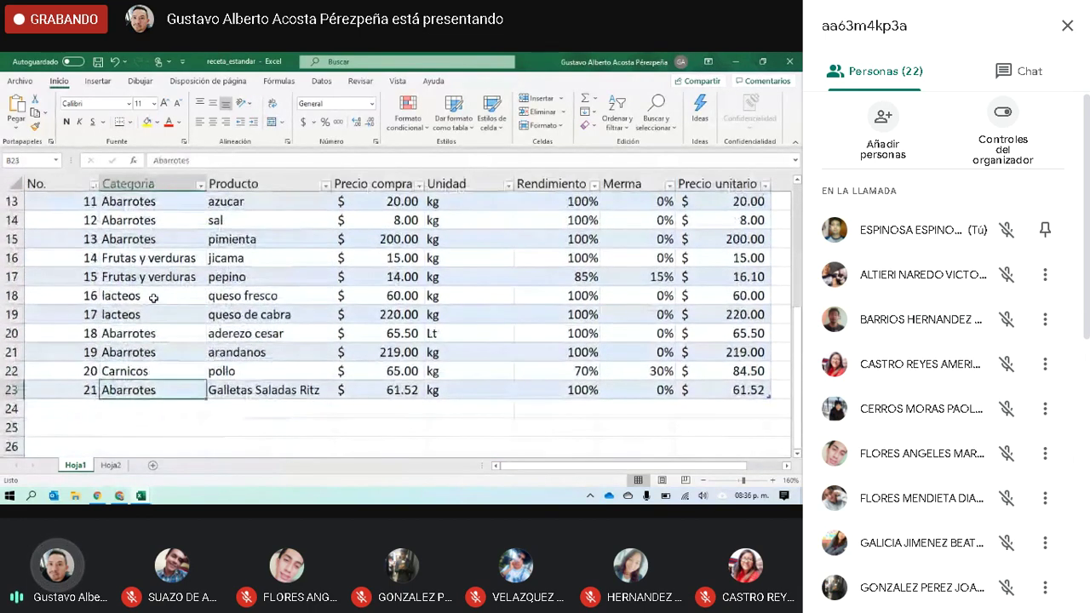
key("Up")
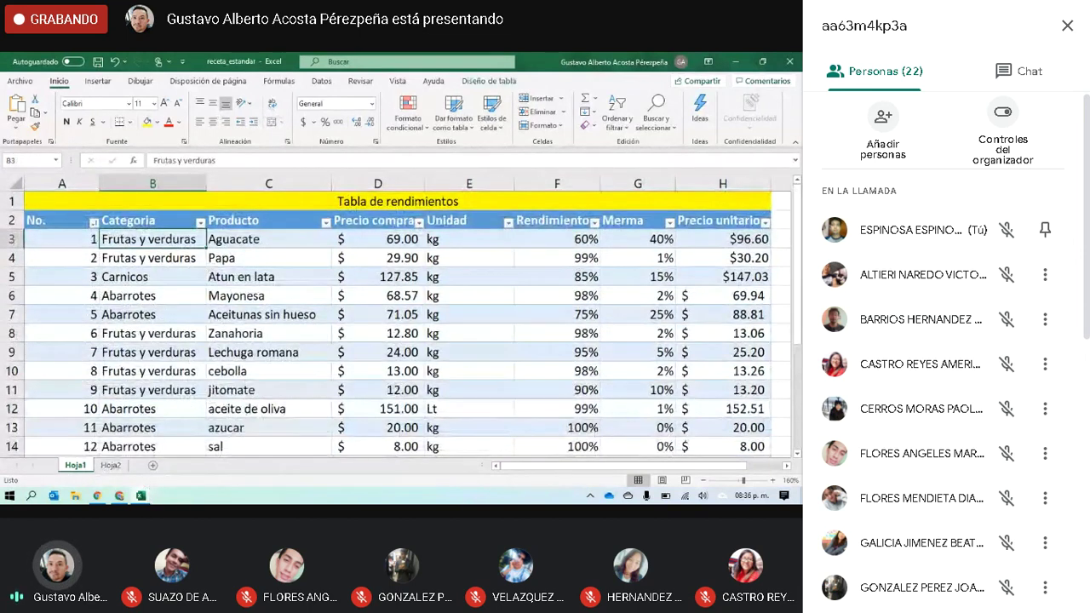
Step: Switch back to Libro1 and select cell C2, next to the Categoria header
mouse_move(142, 495)
left_click(159, 467)
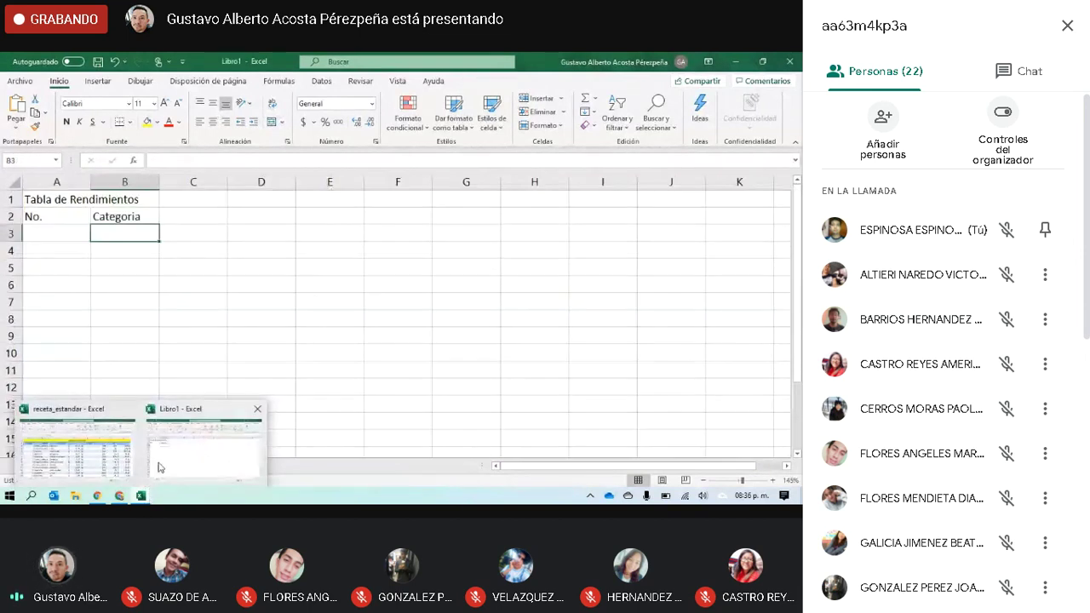
left_click(179, 219)
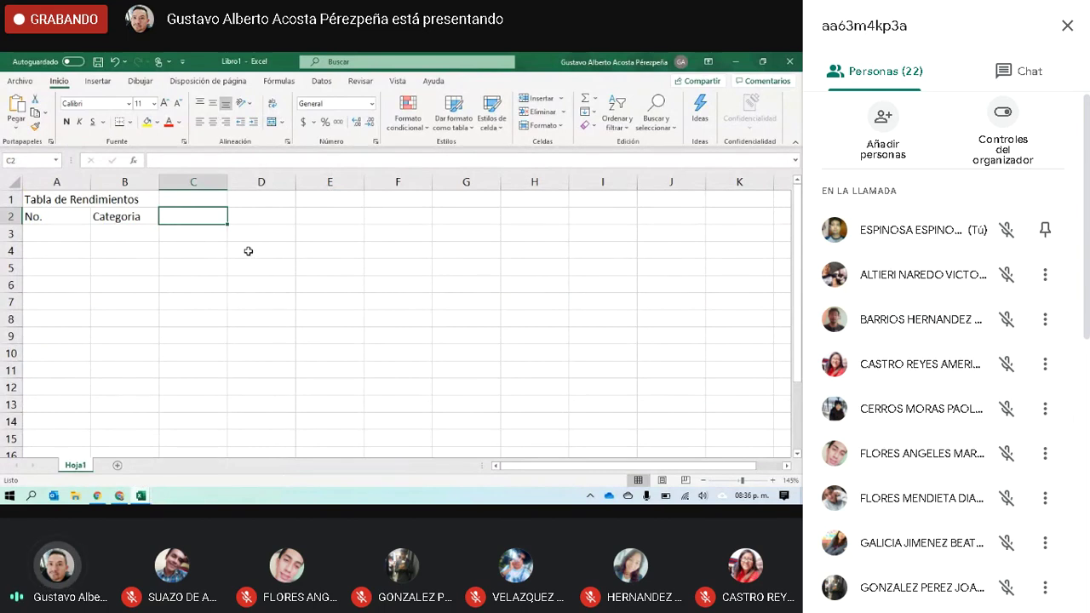
Step: Switch to receta_estandar and filter the Categoria column to show only Frutas y verduras
key("alt+Tab")
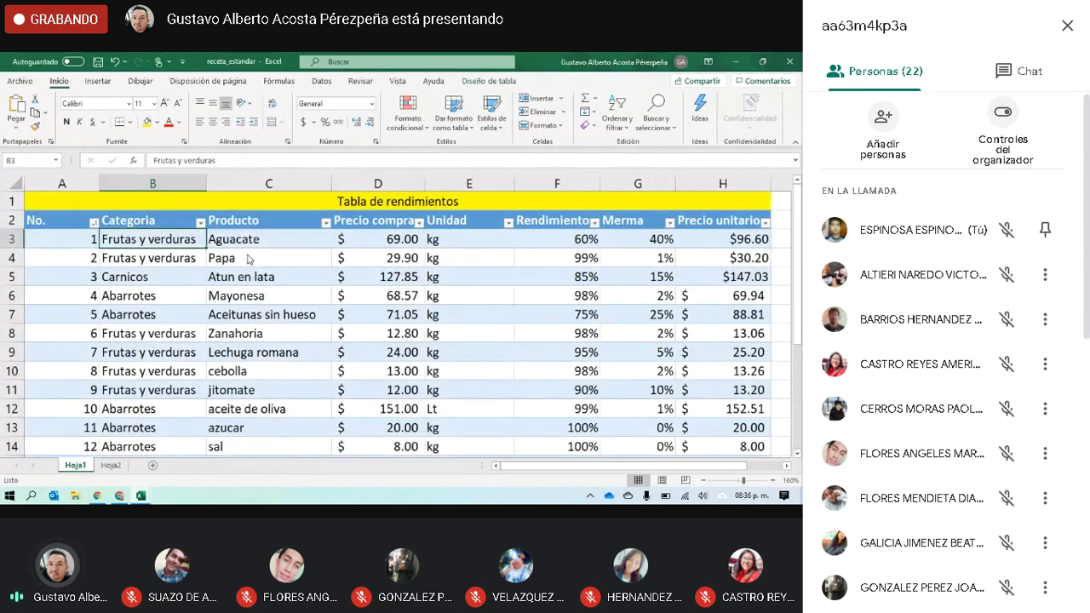
left_click(200, 222)
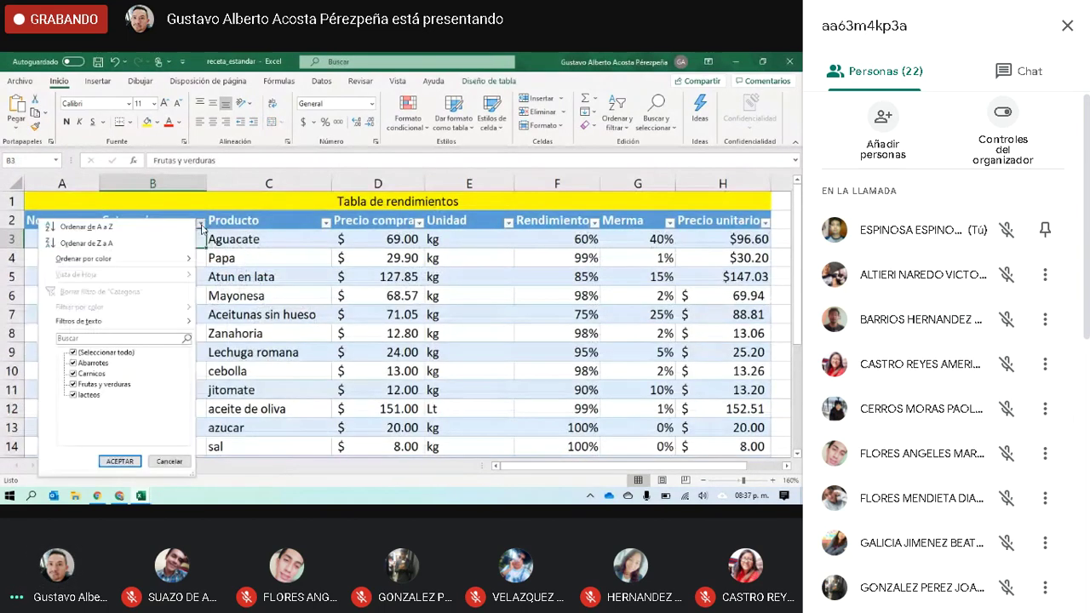
left_click(73, 352)
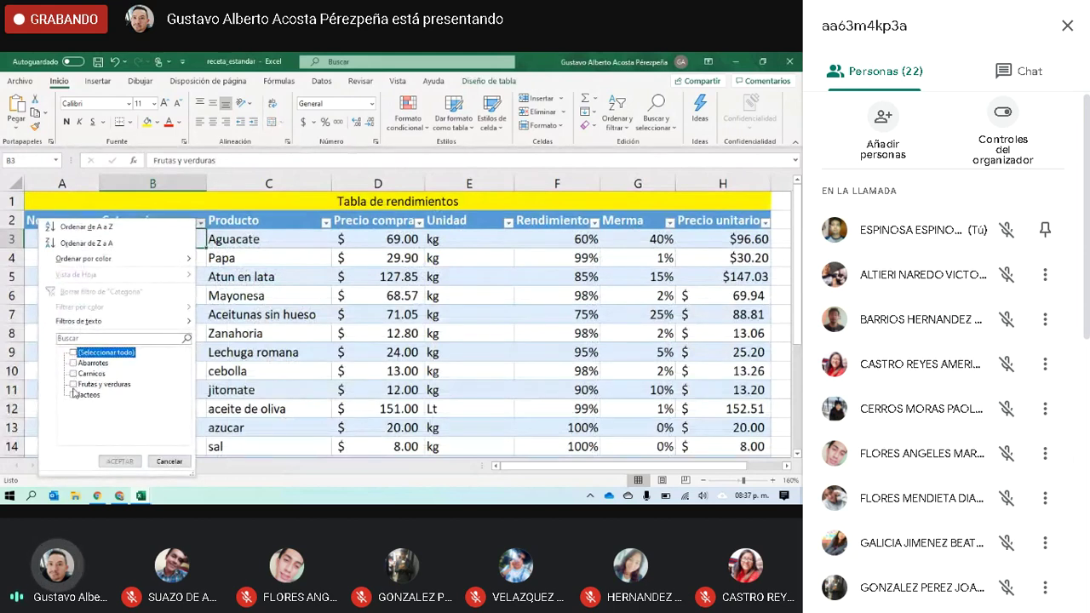
left_click(73, 384)
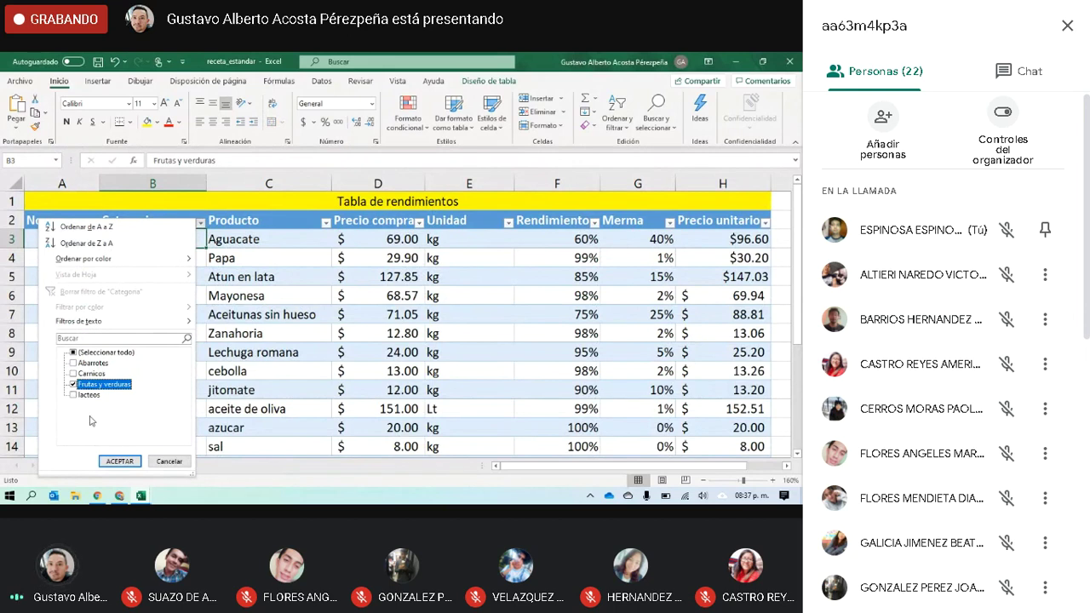
left_click(119, 460)
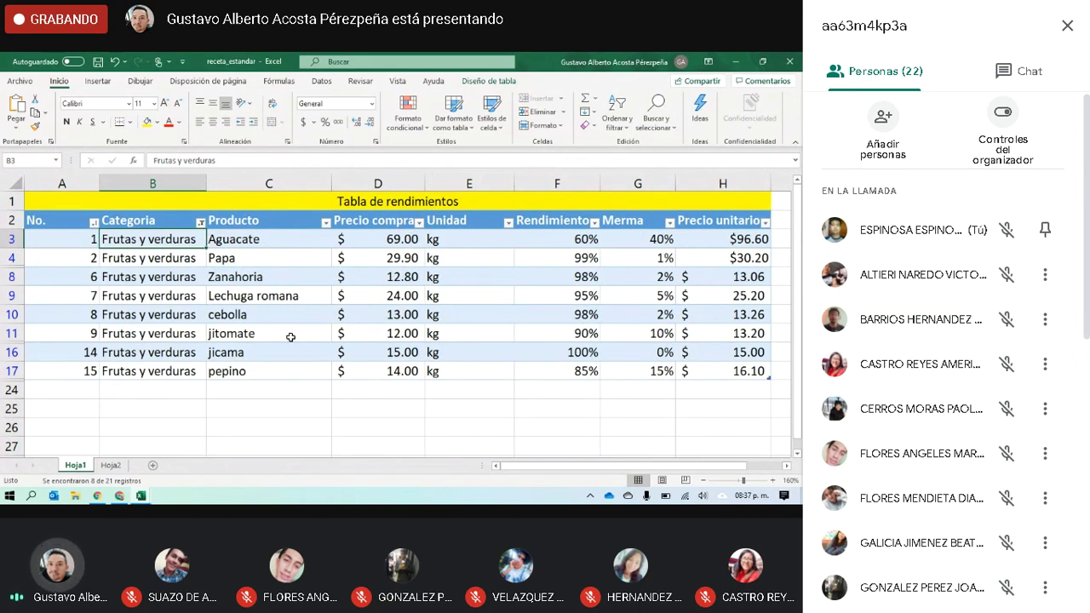
Step: Change the Categoria filter to show only Abarrotes, and restore the display of all categories
left_click(200, 223)
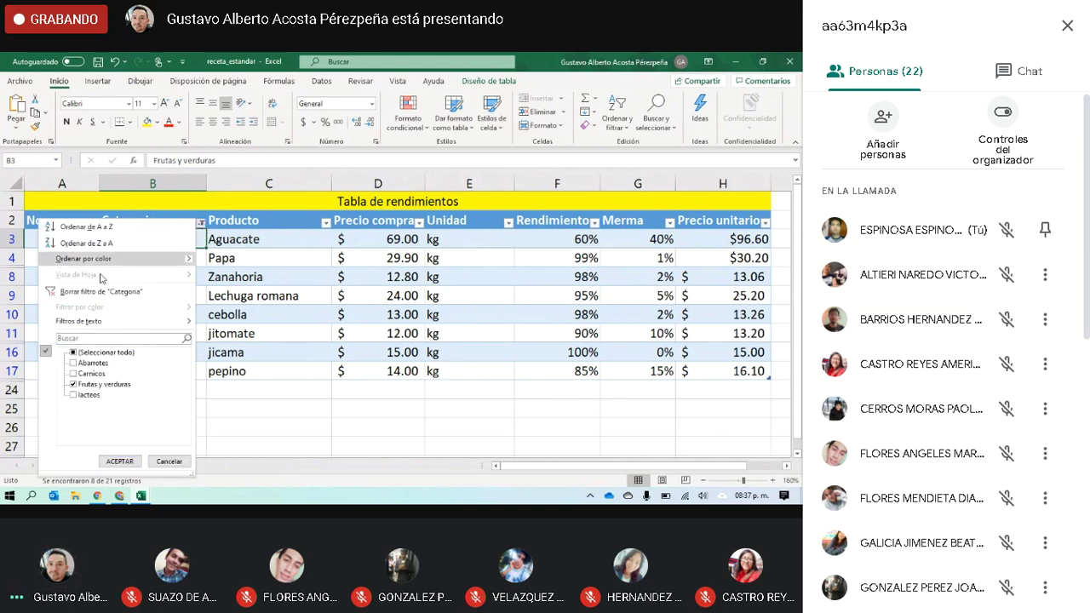
left_click(73, 352)
left_click(73, 353)
left_click(73, 384)
left_click(120, 460)
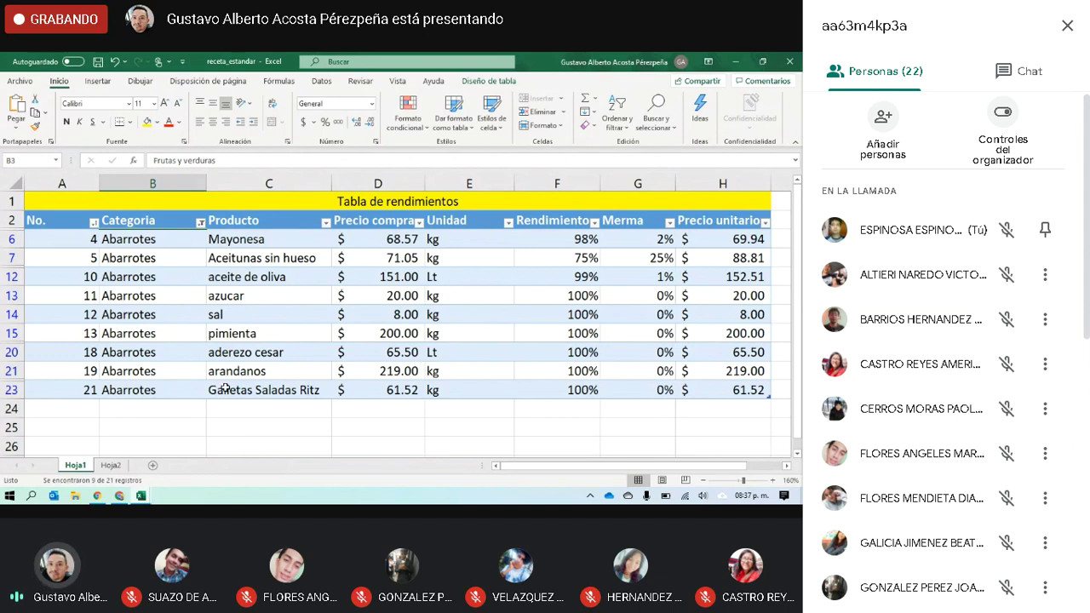
left_click(200, 223)
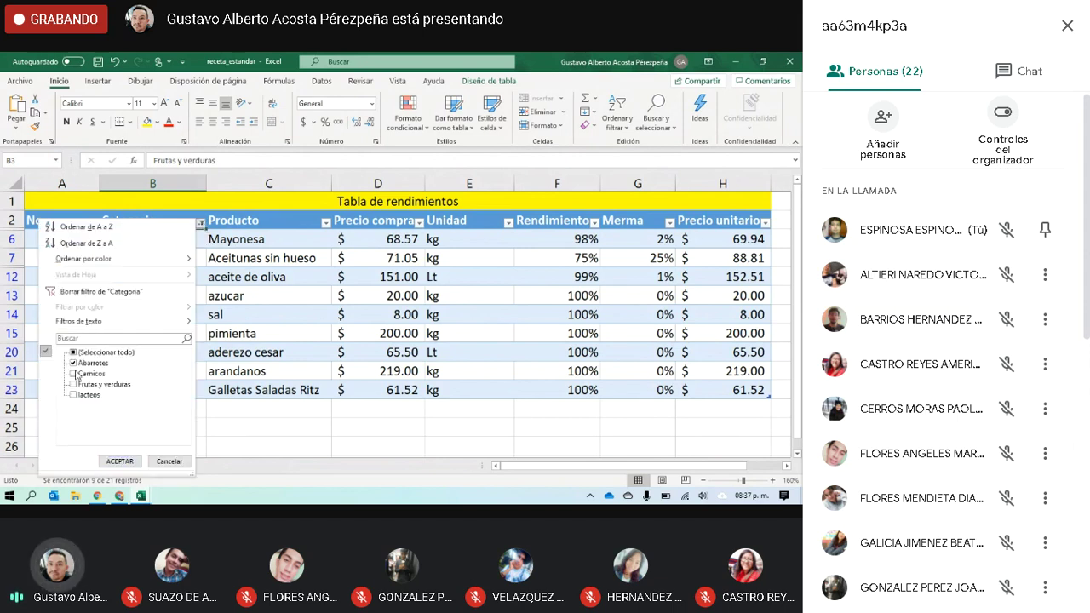
left_click(120, 460)
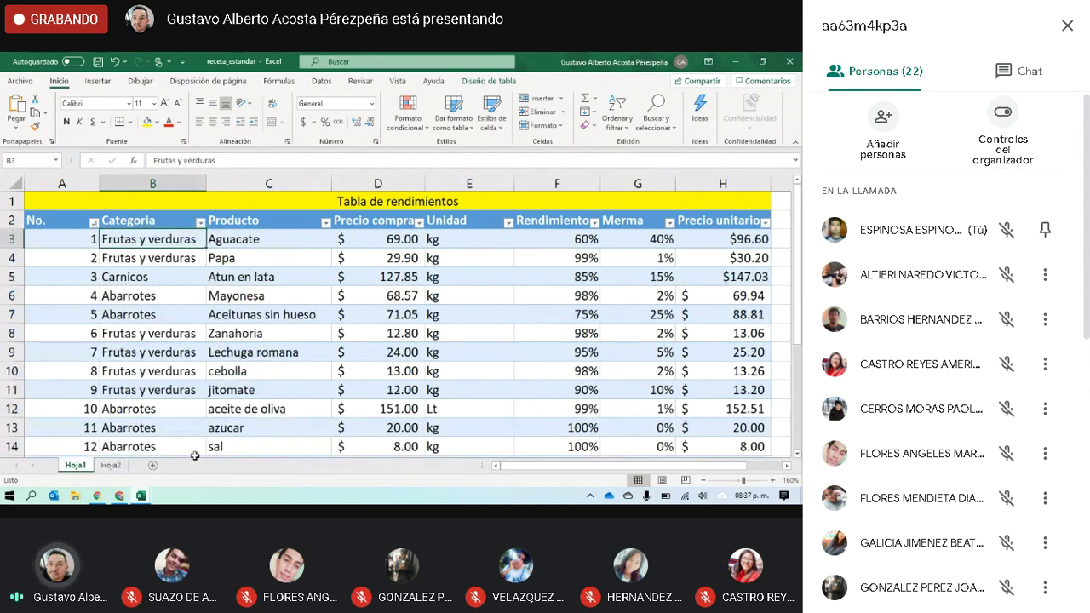
Step: Switch to Libro1 and enter the header "Producto" in cell C2
key("alt+Tab")
left_click(195, 216)
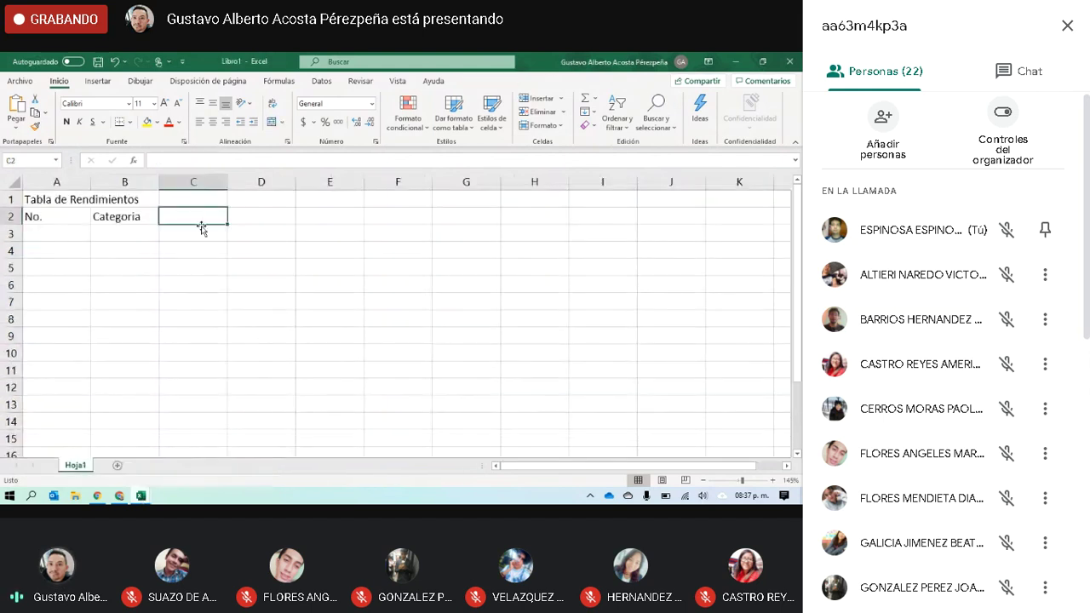
type("Producto")
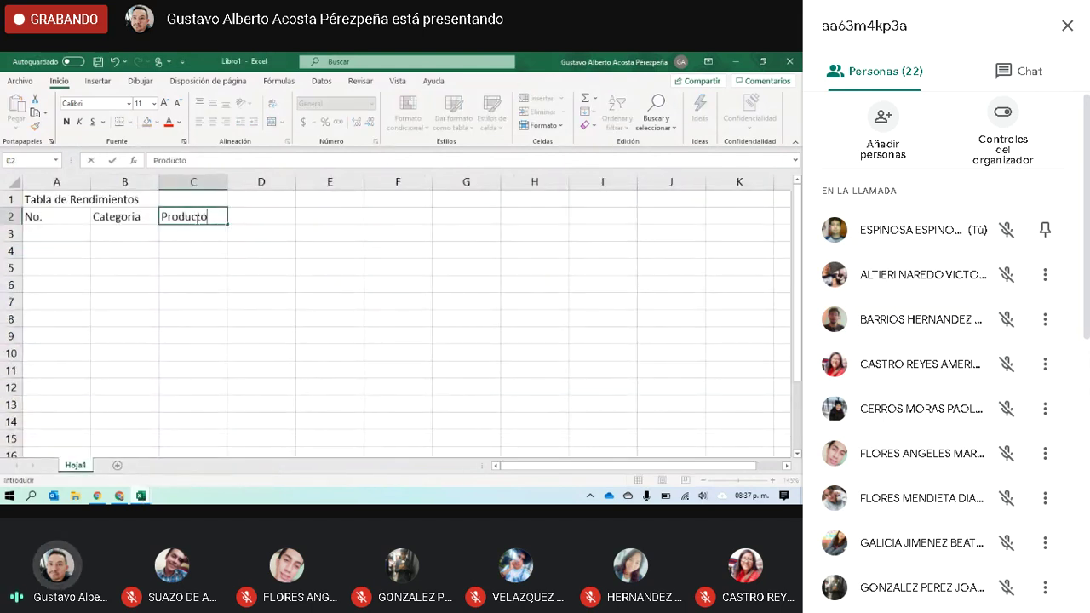
key("Return")
key("Tab")
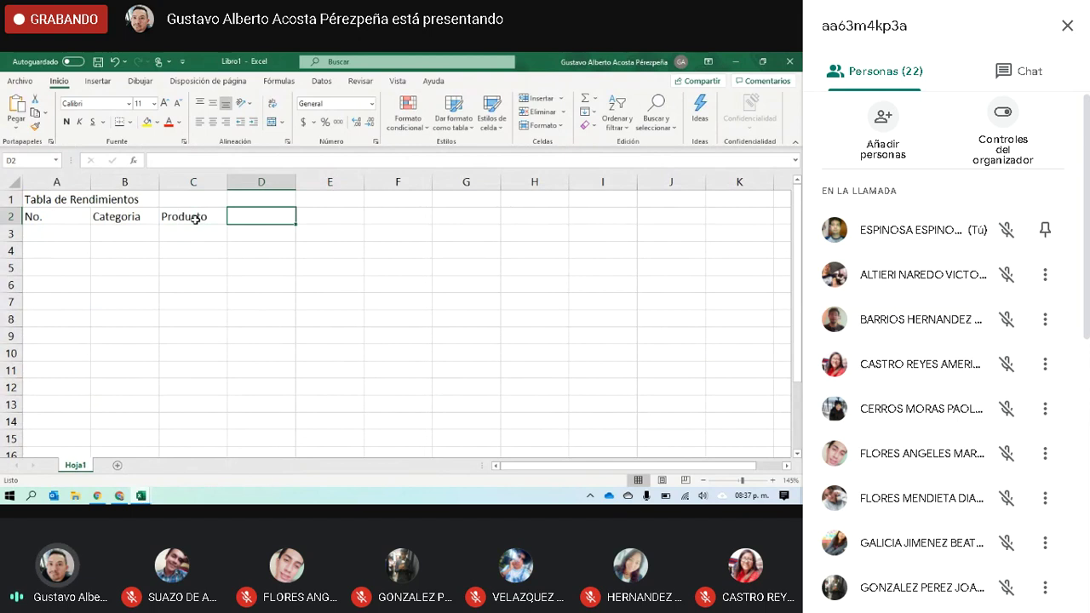
Step: Switch to receta_estandar and examine the product names in the Producto column down to the last row
key("alt+Tab")
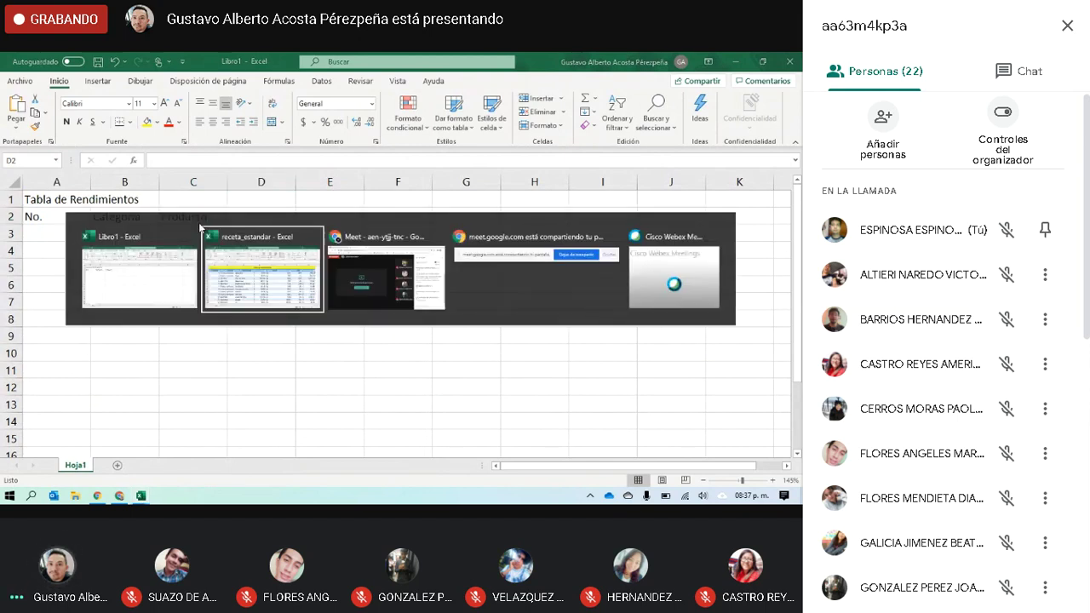
left_click(248, 258)
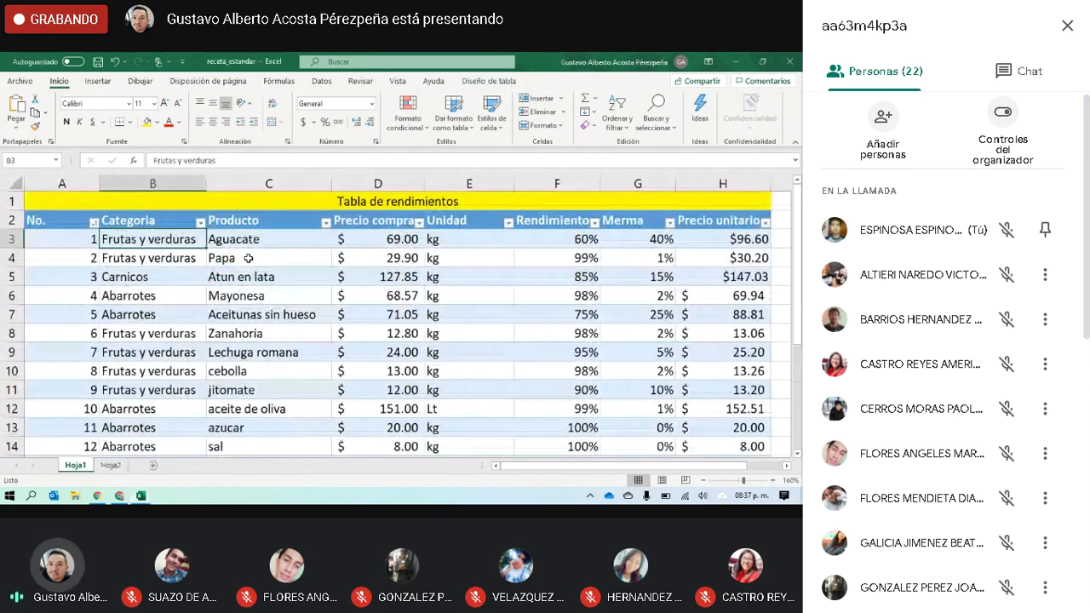
scroll(248, 258, "down", 3)
scroll(281, 295, "down", 1)
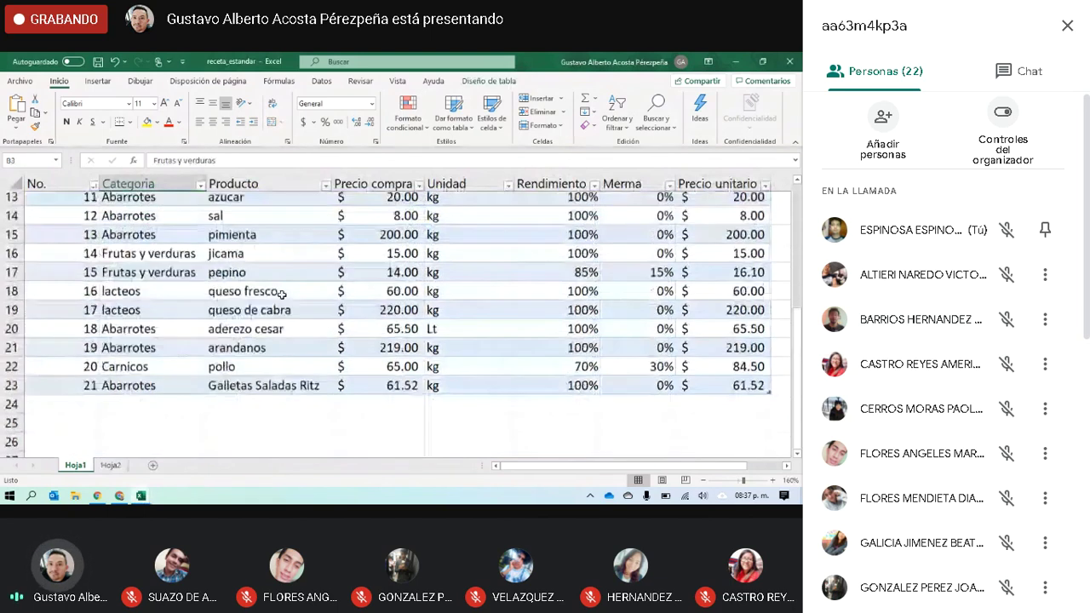
left_click(279, 295)
key("Down")
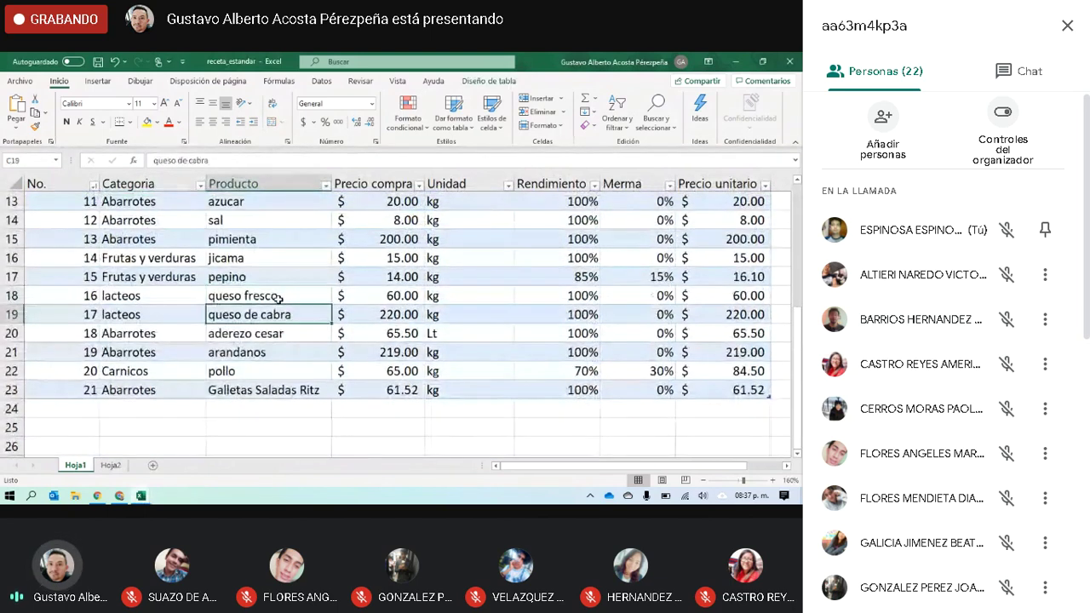
key("Down")
key("Down")
key("Down")
key("Up")
key("Up")
key("Up")
key("Up")
key("Up")
key("Up")
key("Up")
key("Up")
key("Up")
key("Up")
key("Up")
key("Up")
key("Up")
key("Up")
key("Up")
key("Up")
key("Up")
key("Up")
key("Up")
key("Up")
key("Up")
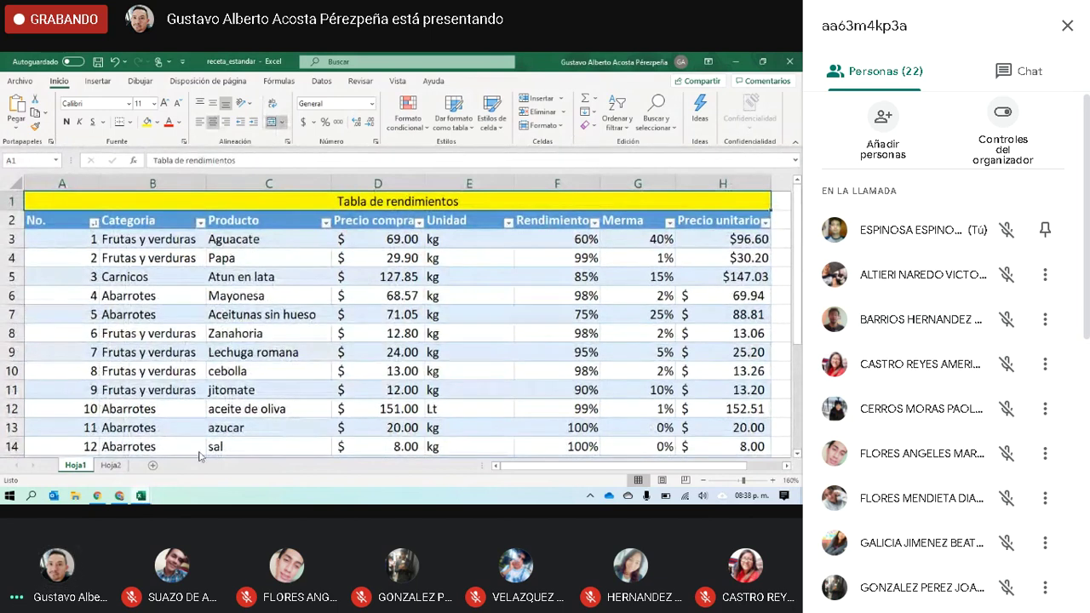
Step: Switch to Libro1, enter the header "Precio de compra" in cell D2 and fit column D's width to the text
key("alt+Tab")
type("Precio de compr")
key("Return")
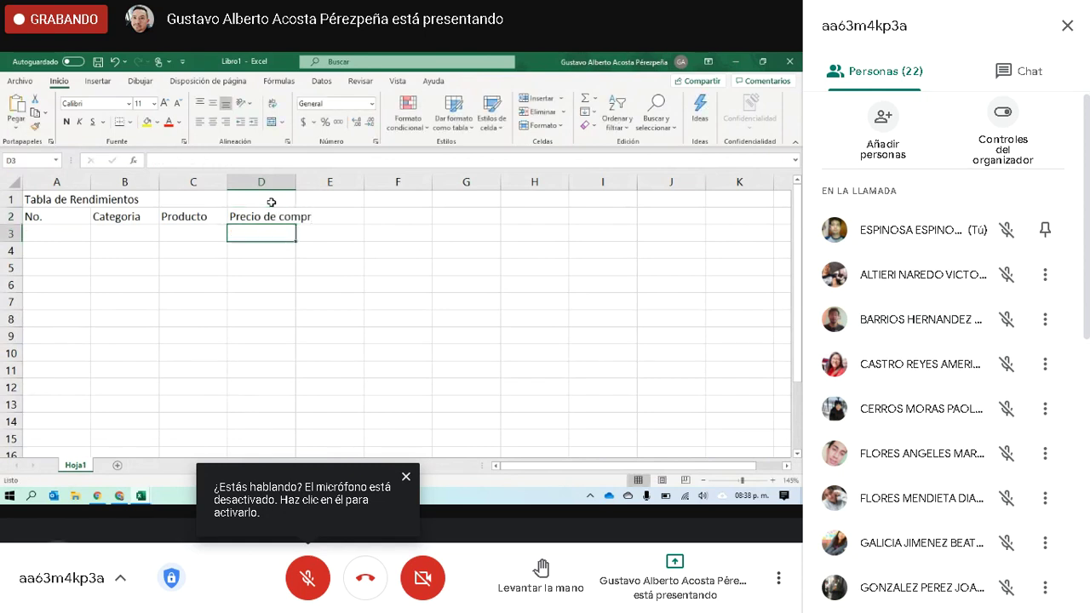
key("Up")
left_click(251, 161)
type("a")
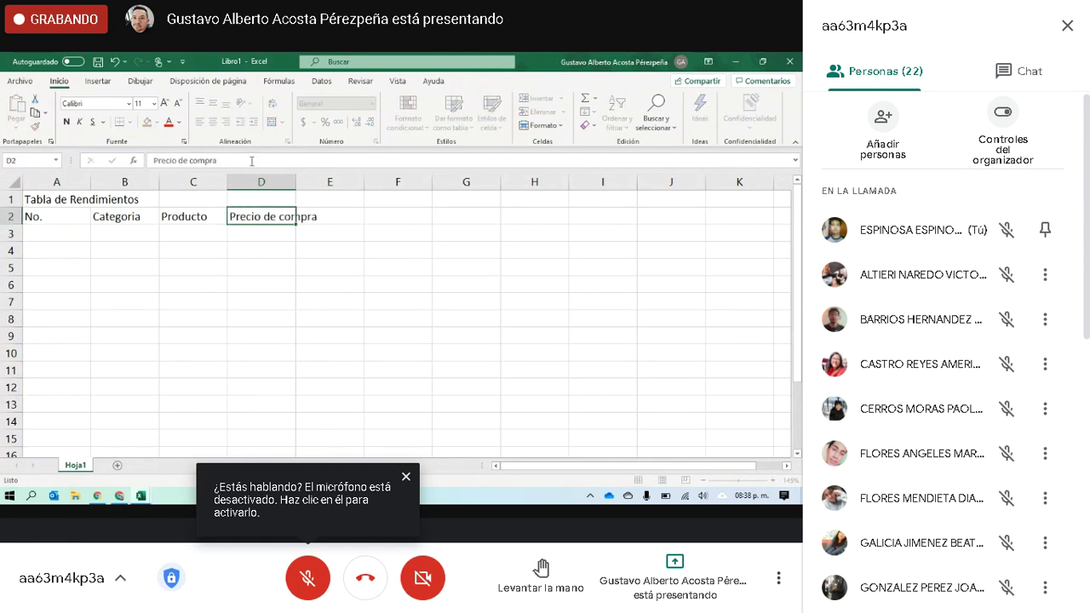
key("Return")
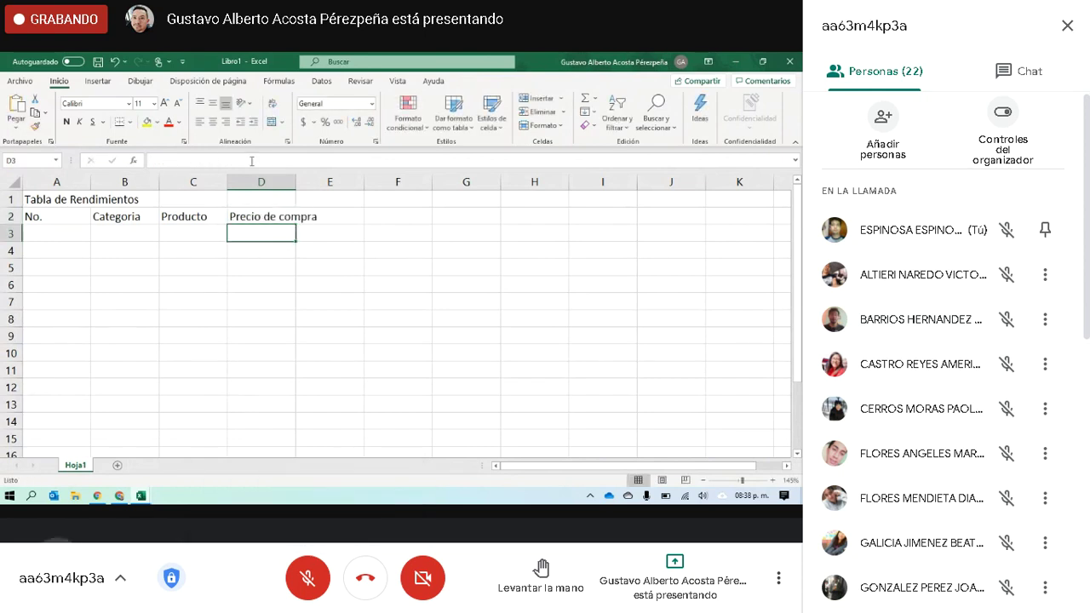
double_click(294, 173)
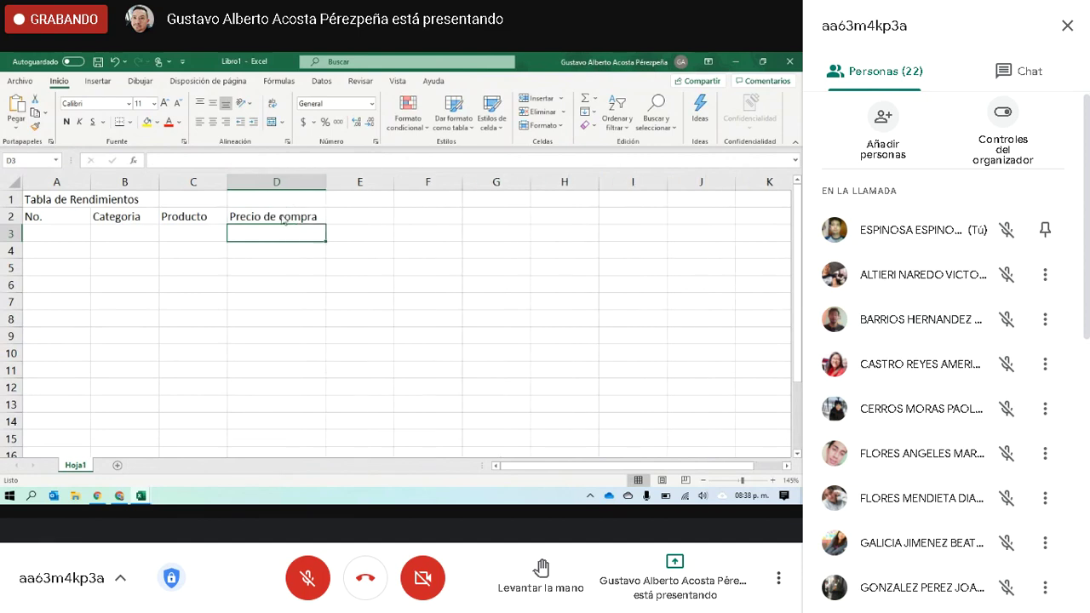
Step: Consult the header row in receta_estandar and enter the header "Unidad" in cell E2 of Libro1
key("alt+Tab")
left_click(696, 222)
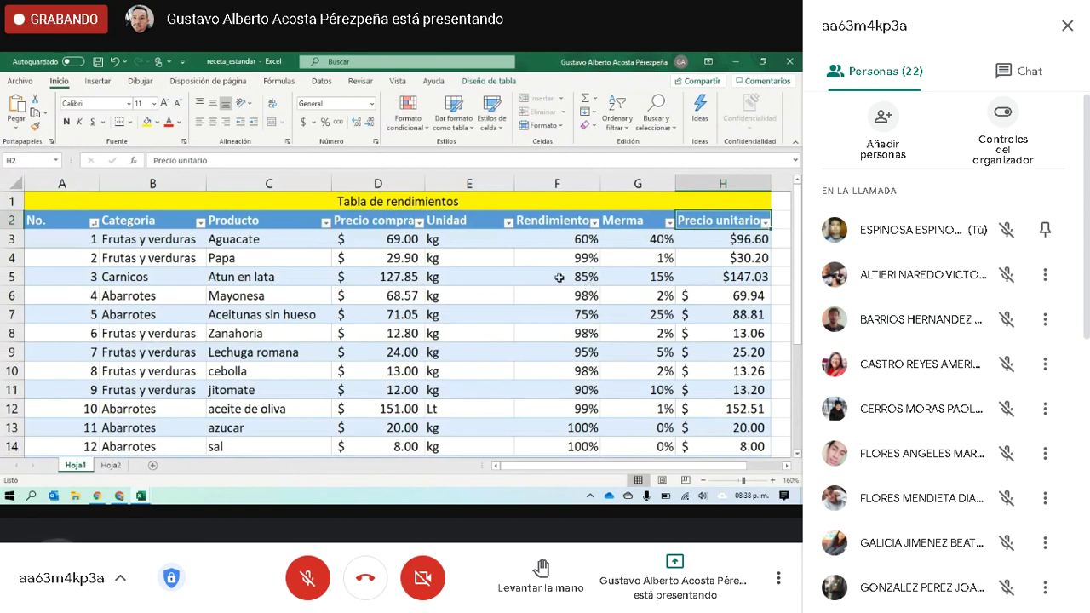
key("alt+Tab")
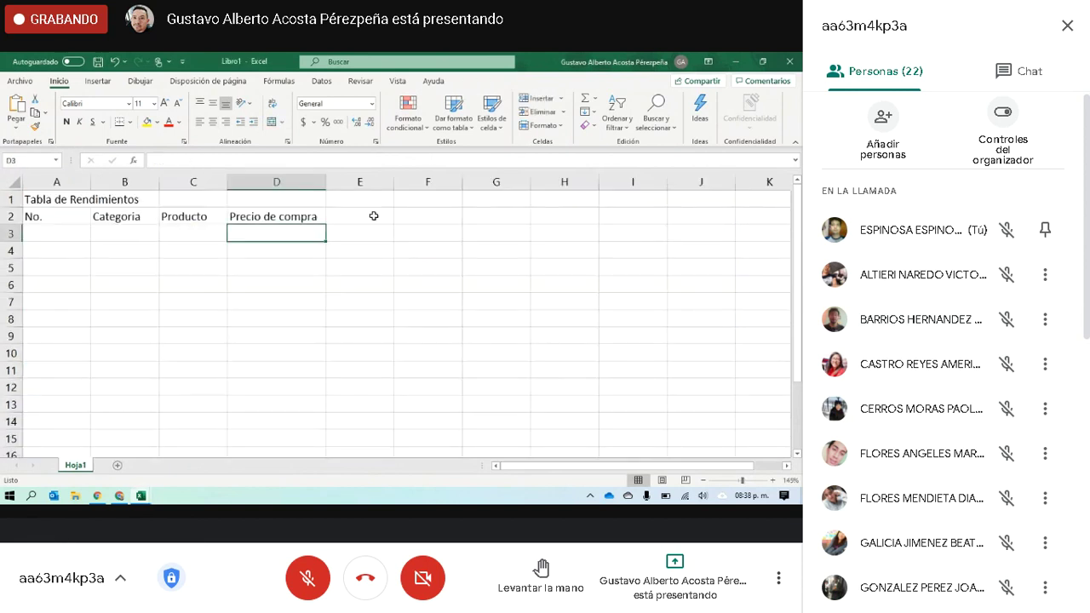
left_click(371, 217)
type("Unidad")
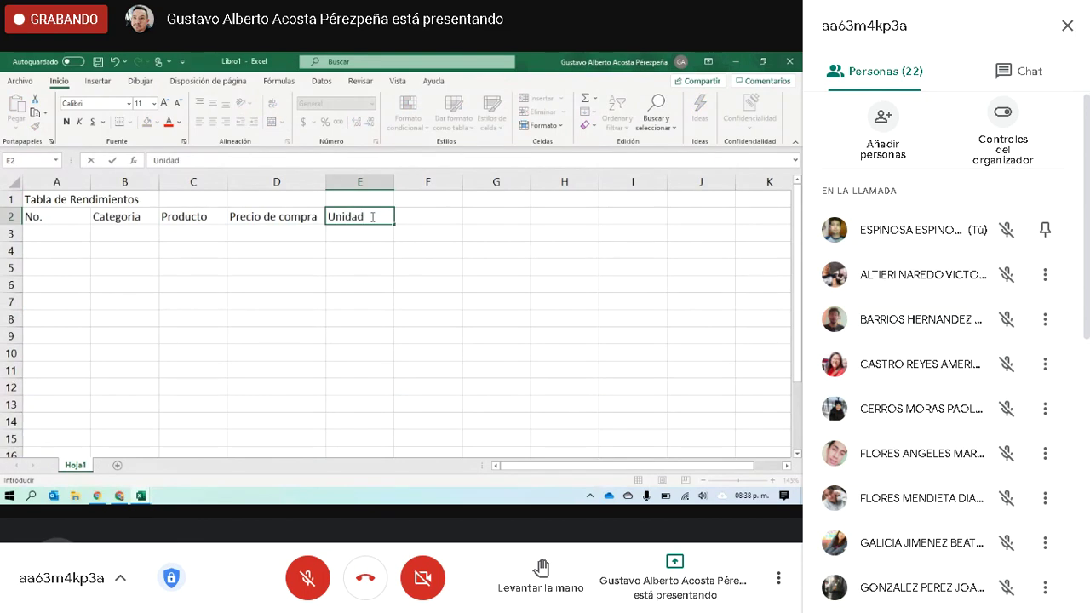
key("Tab")
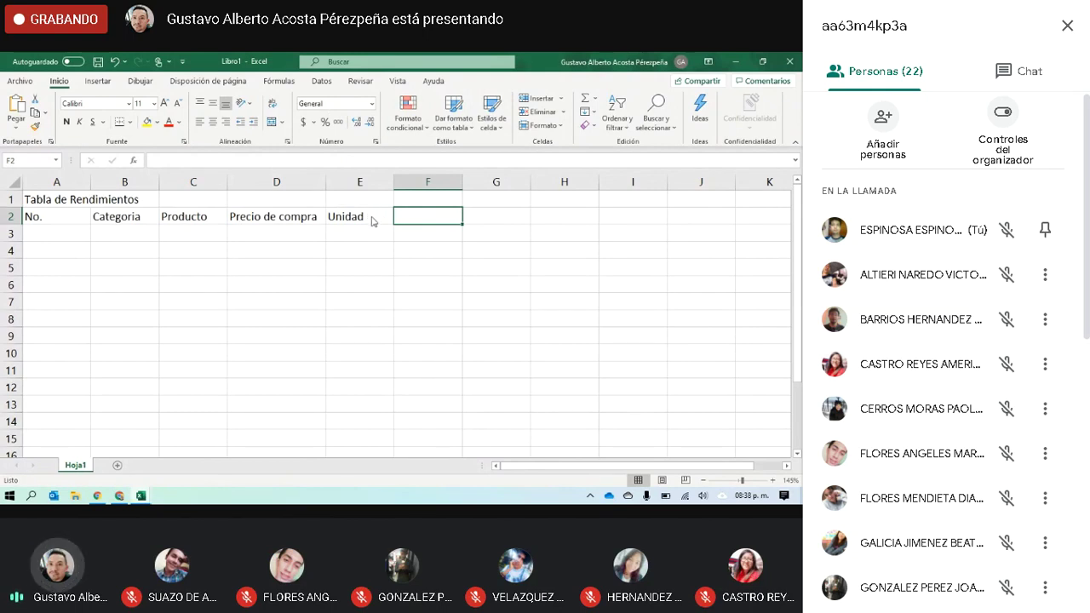
Step: Switch to receta_estandar and examine the purchase units listed down the Unidad column
key("alt+Tab")
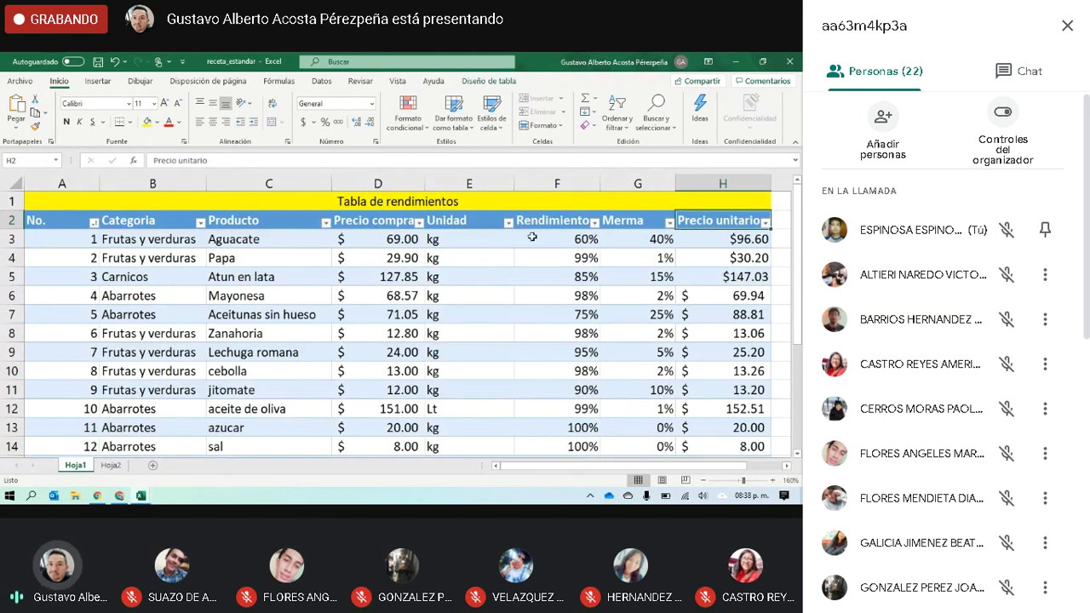
left_click(466, 265)
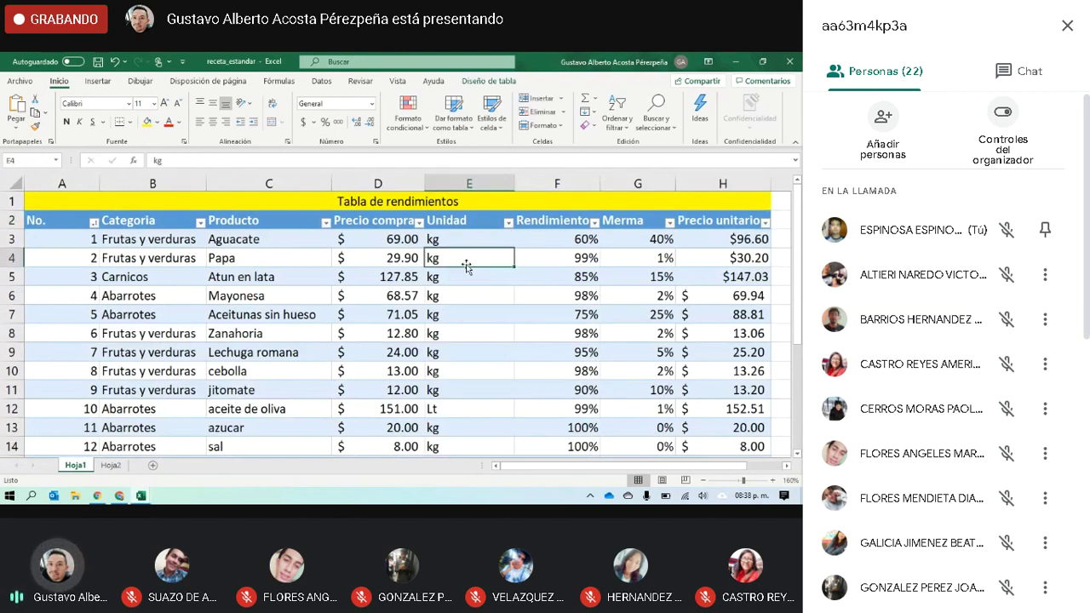
key("Down")
key("Down")
key("Down")
key("Down")
key("Down")
key("Down")
key("Down")
key("Down")
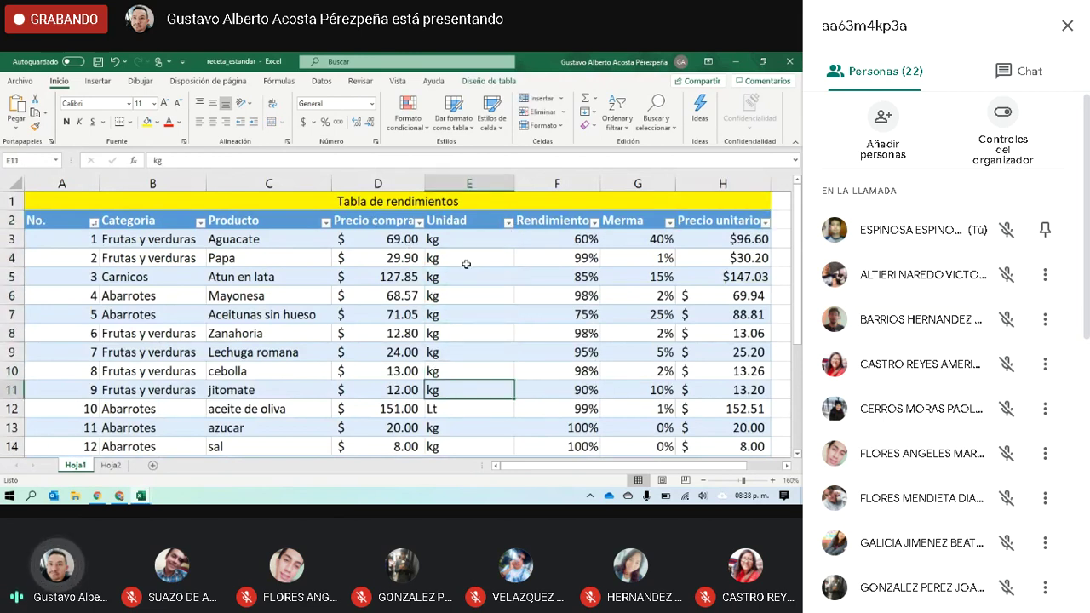
Step: Switch to Libro1 and enter the headers "Rendimiento" in cell F2 and "Merma" in cell G2
key("alt+Tab")
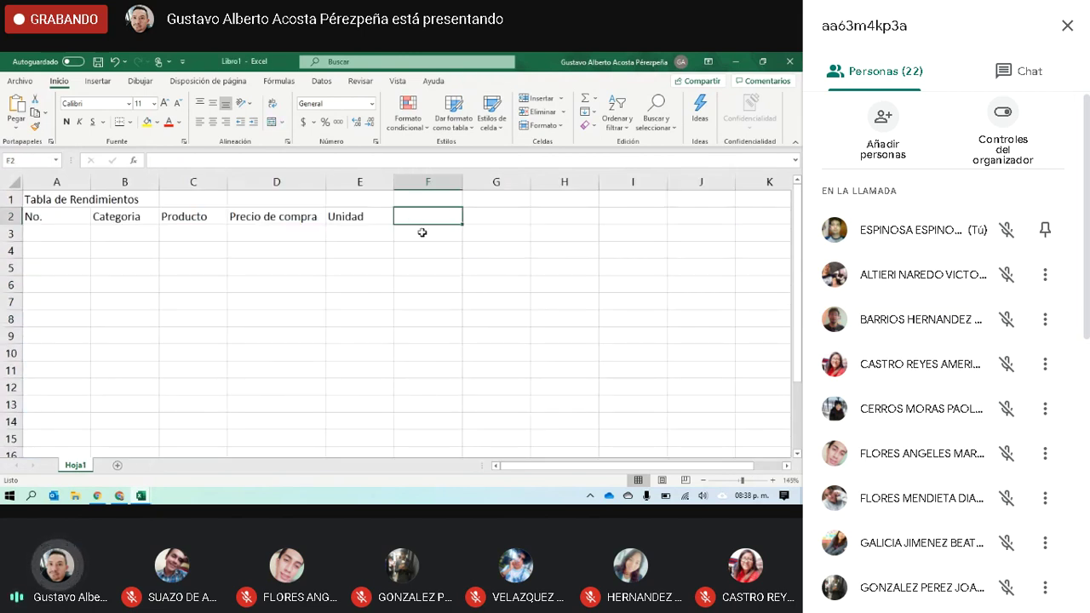
key("alt+Tab")
key("alt+Tab")
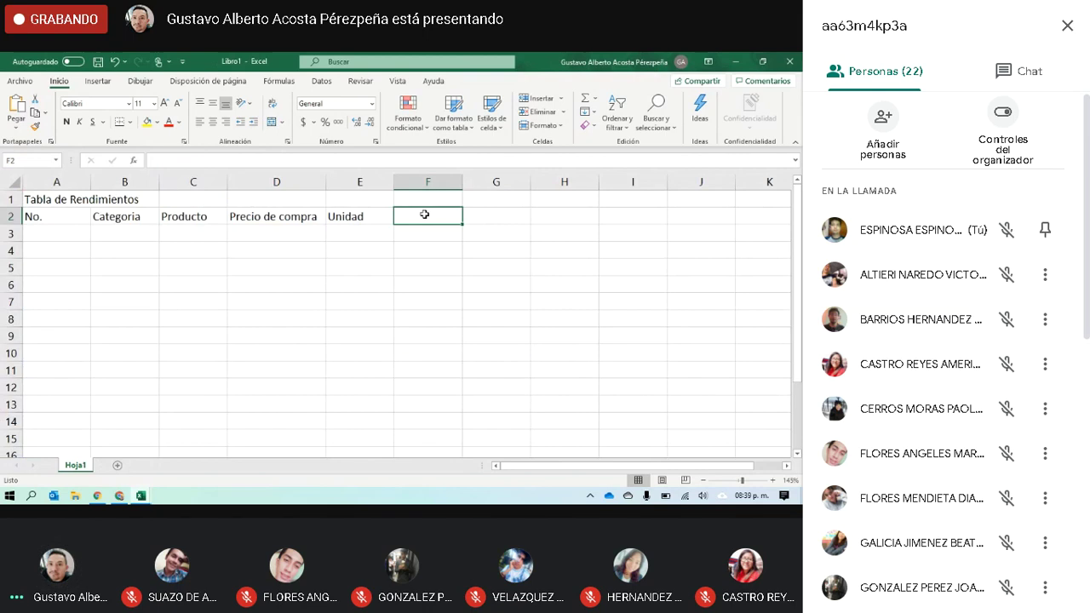
type("Rendimiento")
key("Tab")
type("Mercanc")
key("BackSpace")
key("BackSpace")
key("BackSpace")
key("BackSpace")
type("ma")
key("Return")
left_click(421, 230)
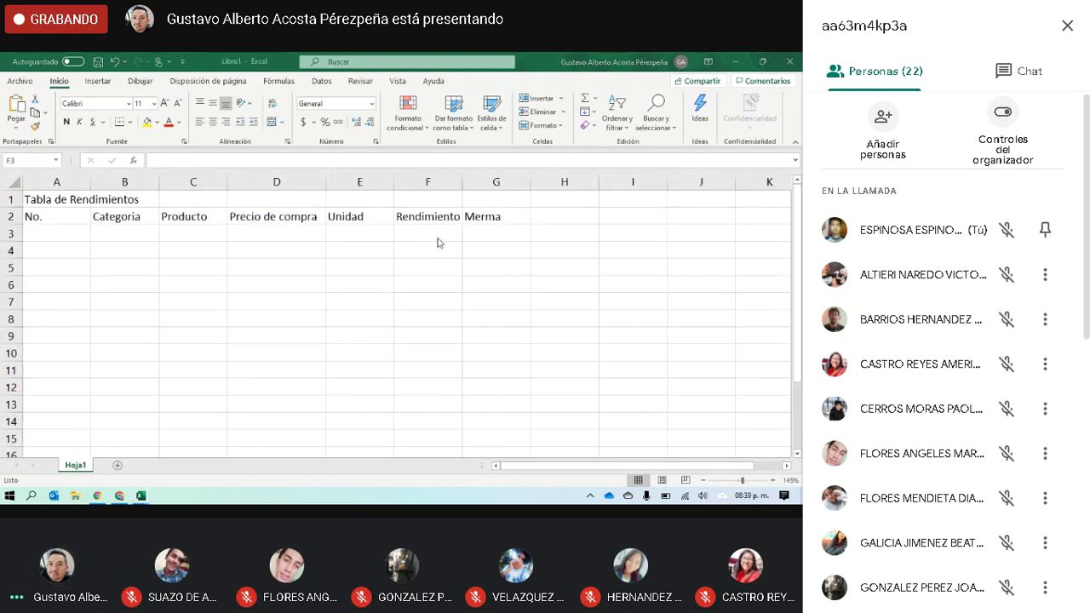
Step: Enter the header "Precio unitario" in cell H2 and fit column H's width to the text
left_click(561, 218)
type("Precio")
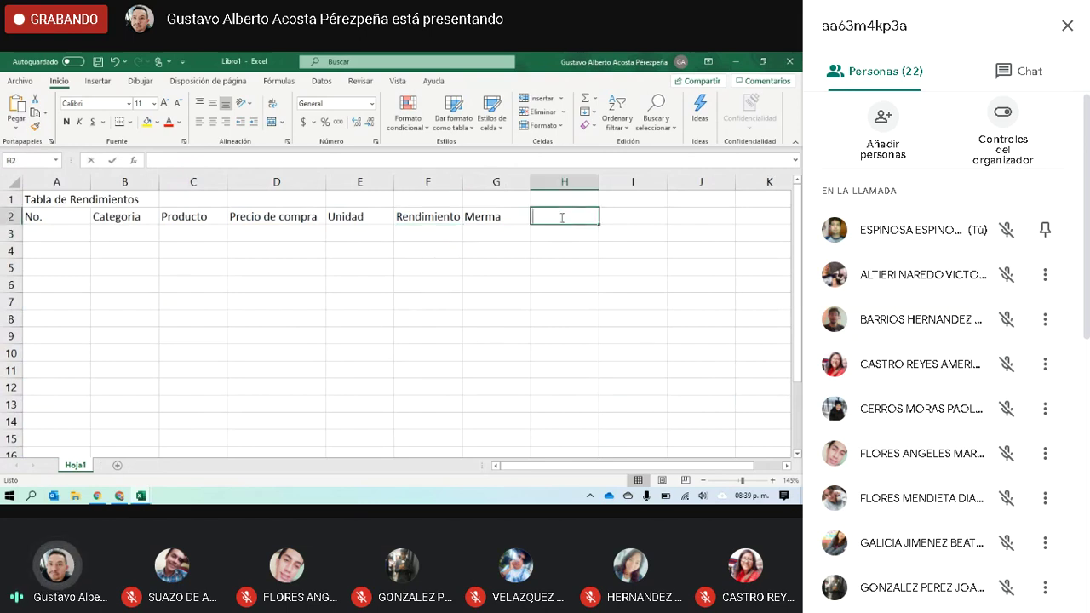
type(" unitario")
key("Return")
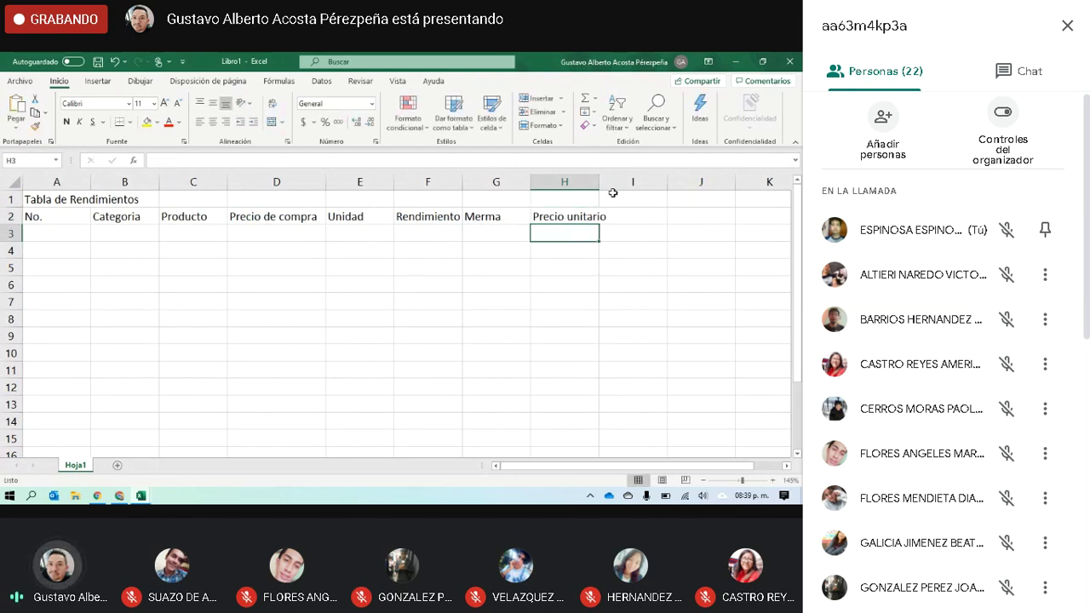
double_click(598, 183)
Step: Review the empty data cells below the headers and consult the Precio unitario formula in cell H3 of receta_estandar
left_click(433, 253)
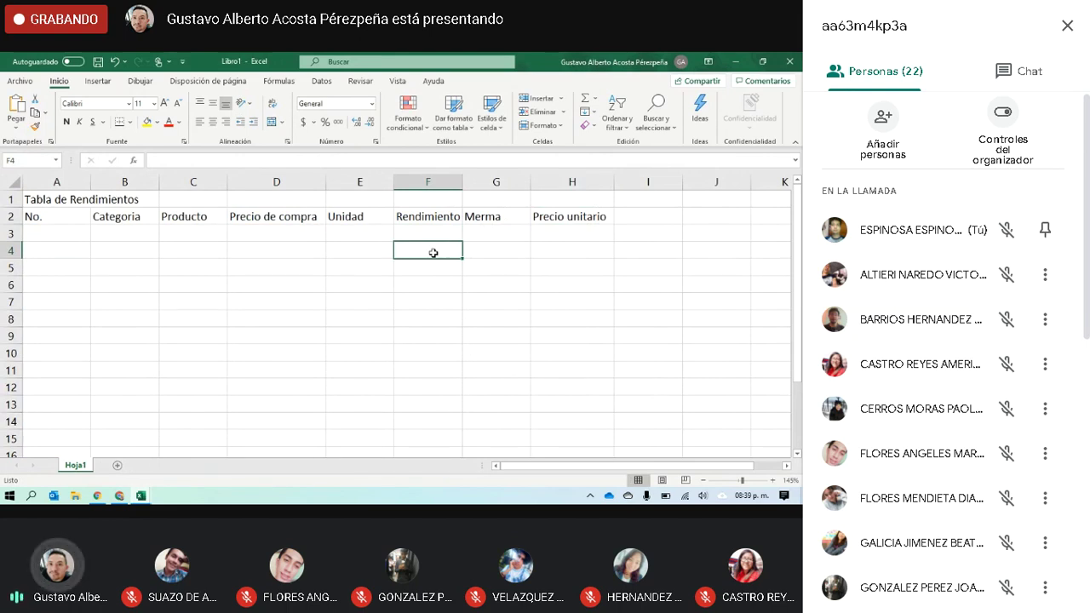
key("Up")
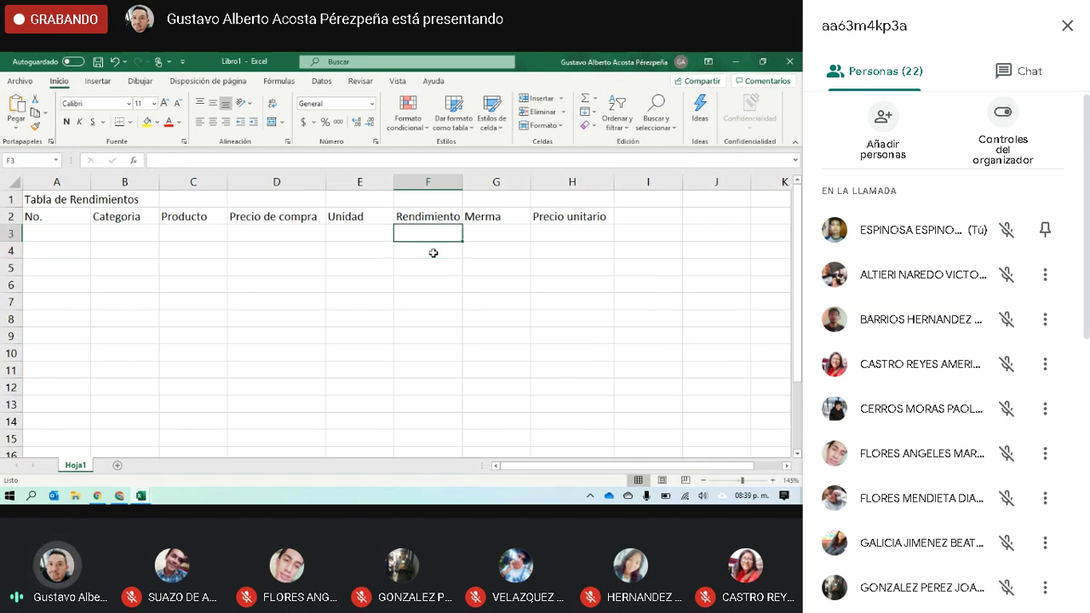
key("Left")
key("Left")
key("Left")
key("Left")
key("Left")
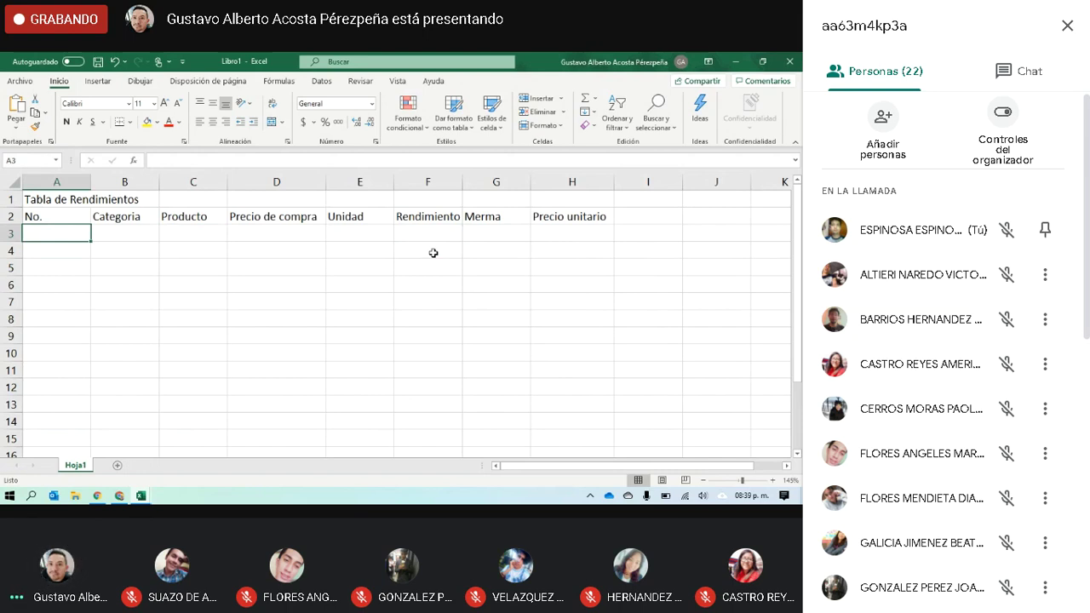
key("alt+Tab")
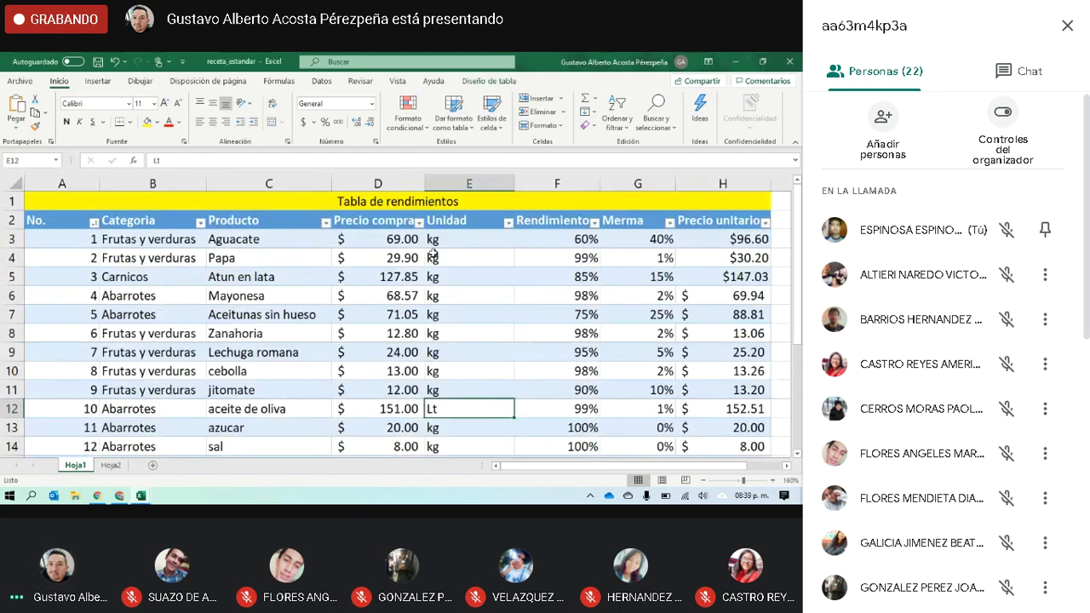
left_click(748, 241)
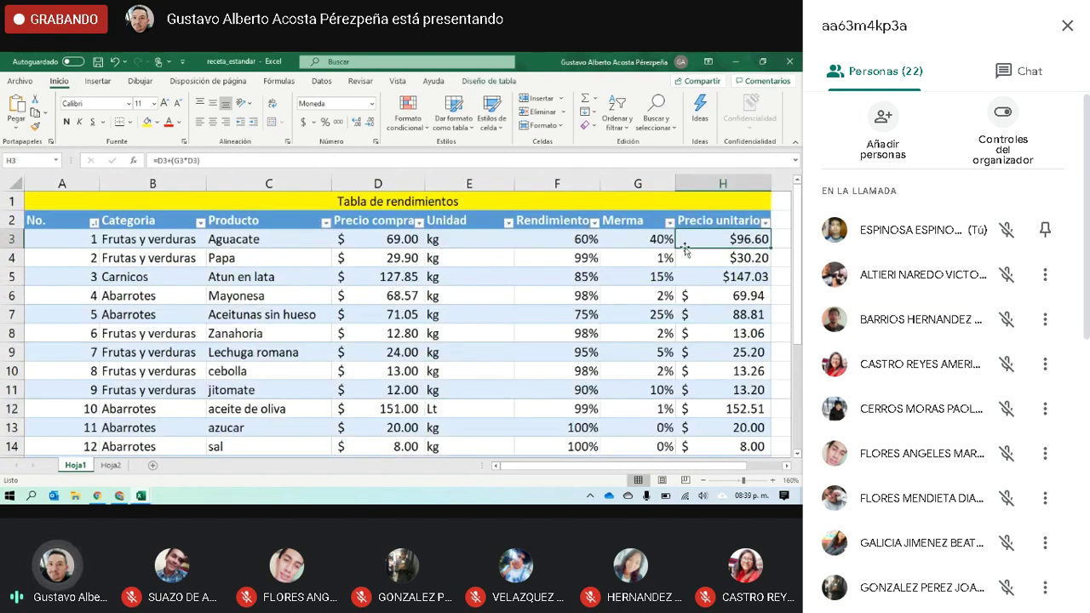
Step: Switch to Libro1, merge and center the table title across A1:H1 and fill it with yellow
key("alt+Tab")
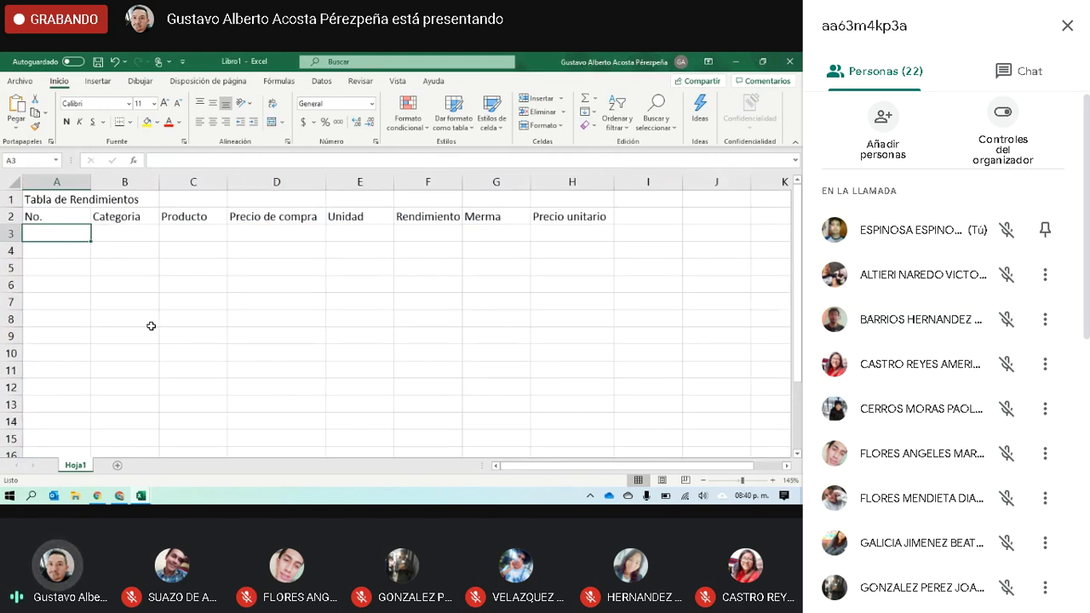
left_click_drag(38, 199, 573, 189)
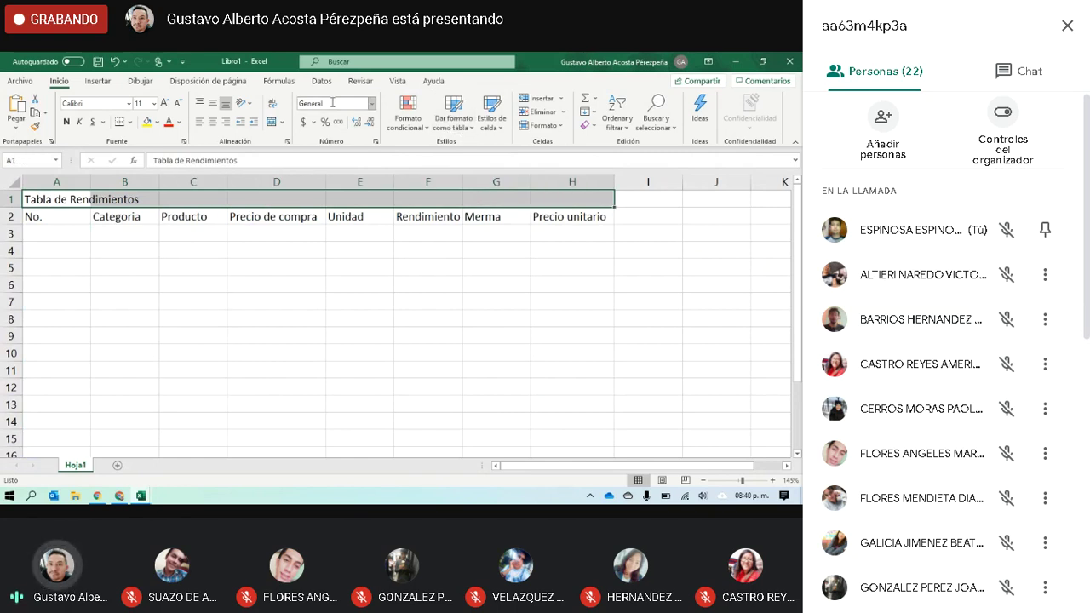
left_click(271, 123)
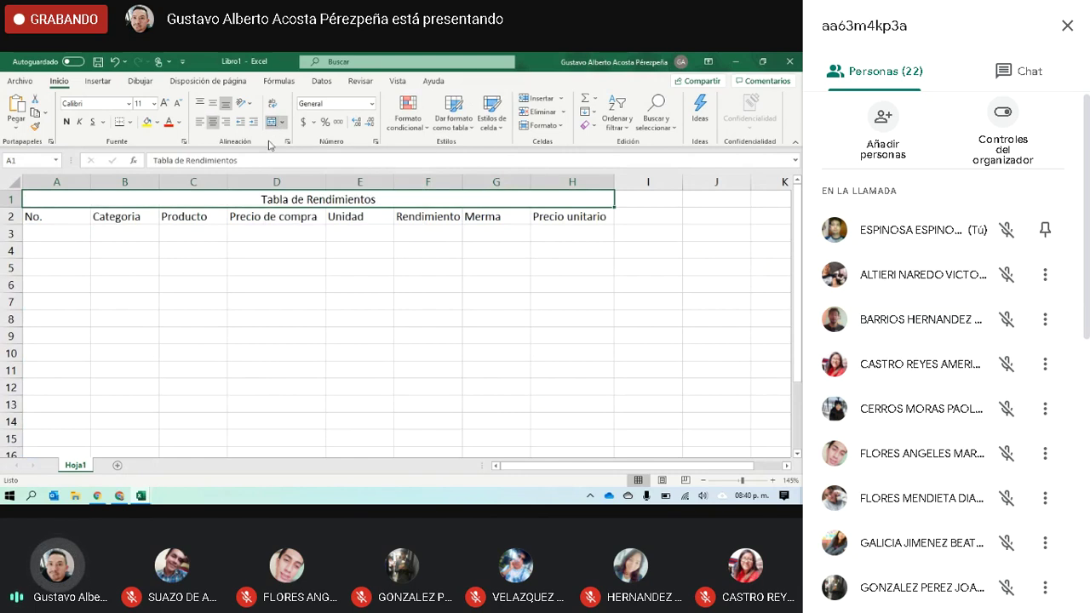
left_click(146, 122)
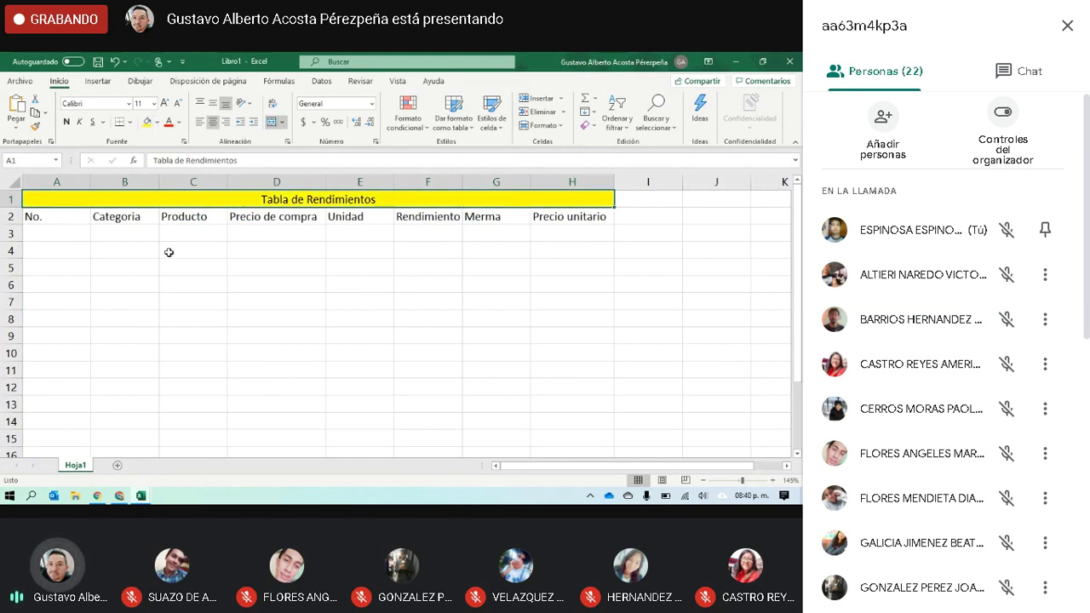
left_click(168, 250)
left_click(314, 200)
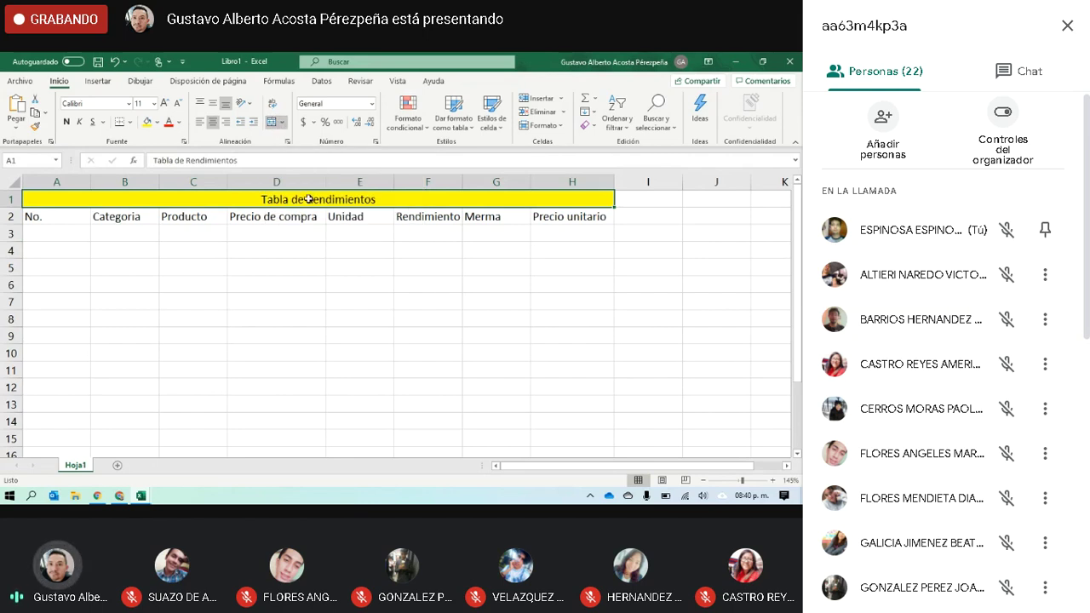
left_click(331, 285)
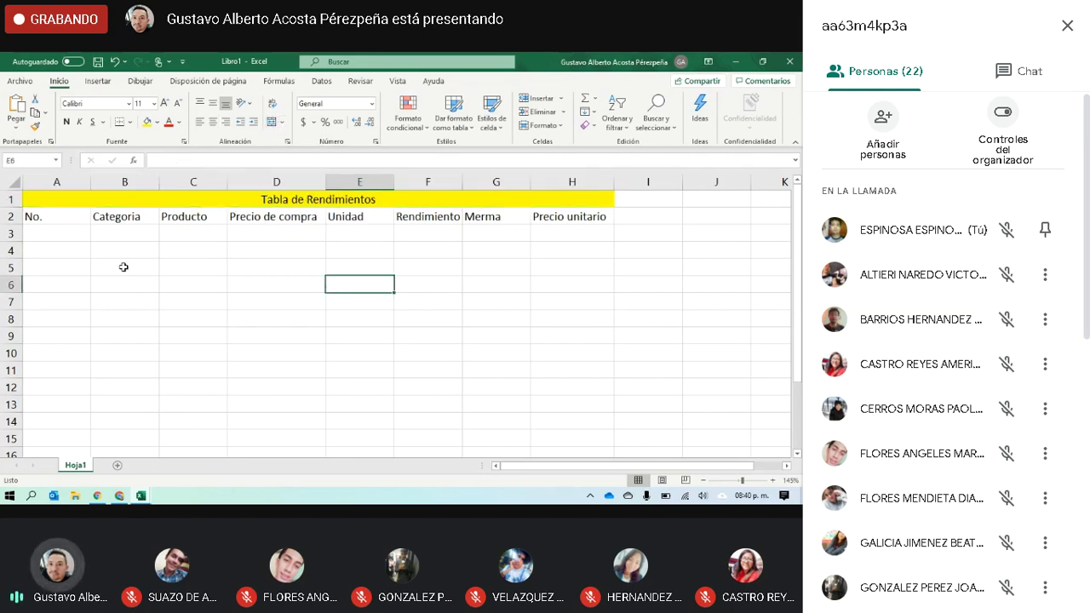
Step: Number the first three rows of the No. column 1, 2 and 3 in cells A3 to A5
left_click(74, 237)
type("1")
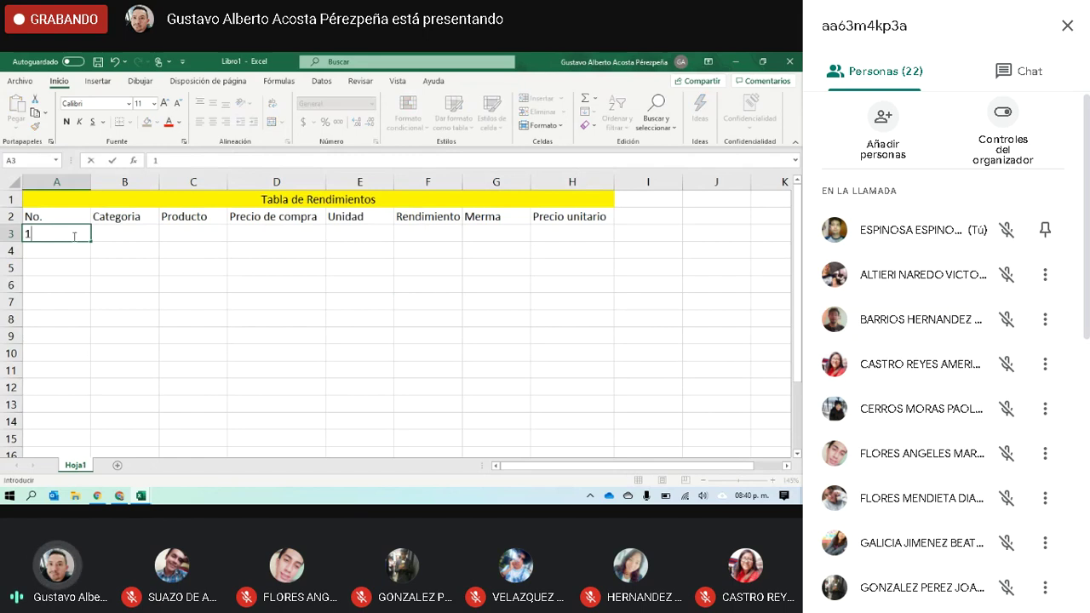
key("Return")
type("2")
key("Return")
type("3")
key("Return")
Step: Convert the range A2:H5 into a table with headers and select the first Categoria cell, B3
left_click_drag(54, 212, 573, 271)
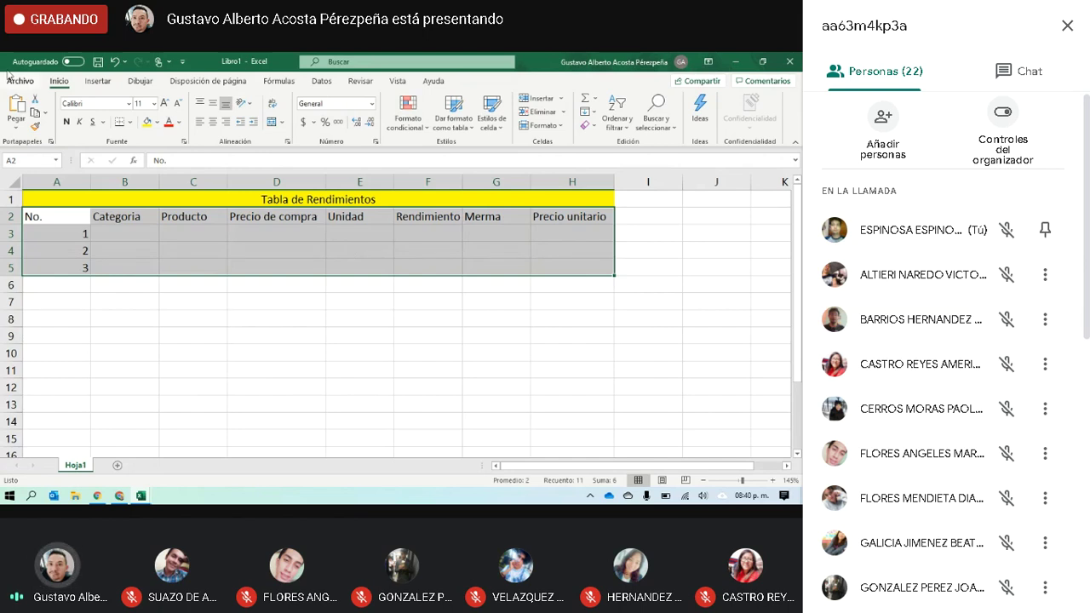
left_click(98, 82)
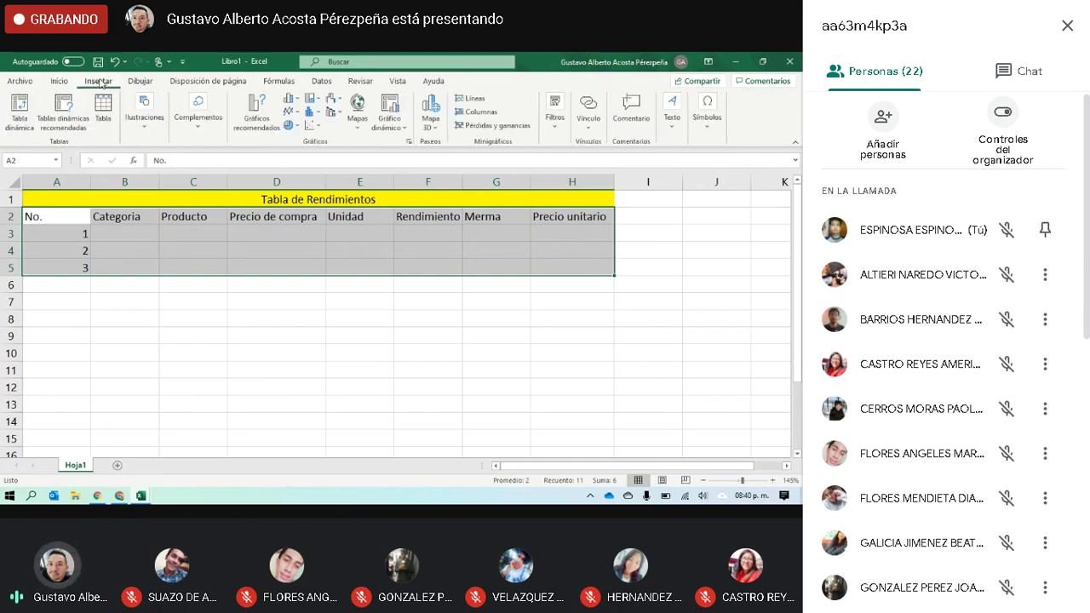
left_click(102, 123)
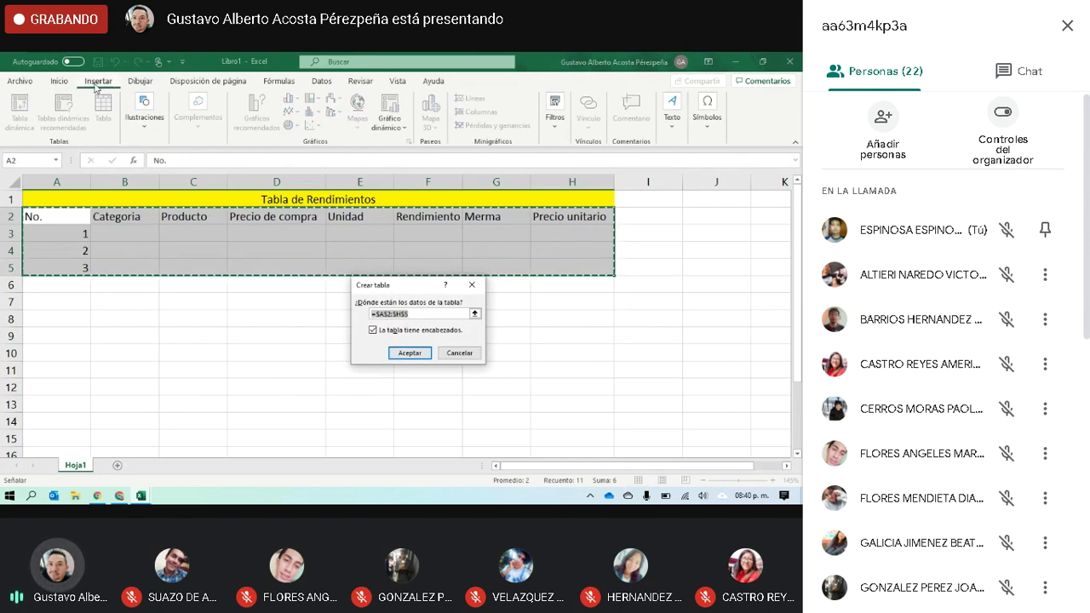
key("Escape")
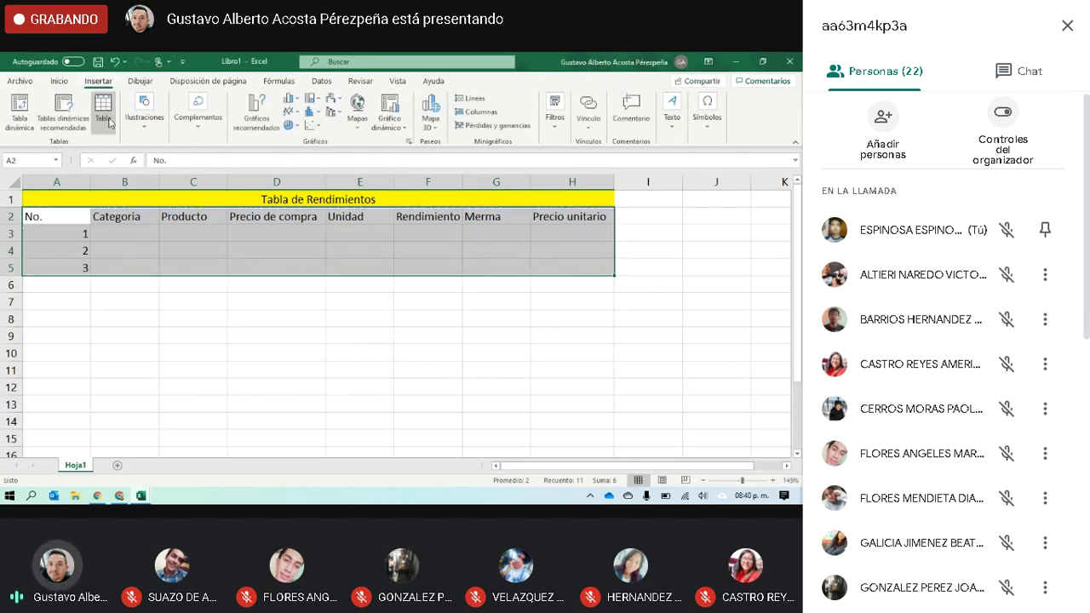
left_click(103, 120)
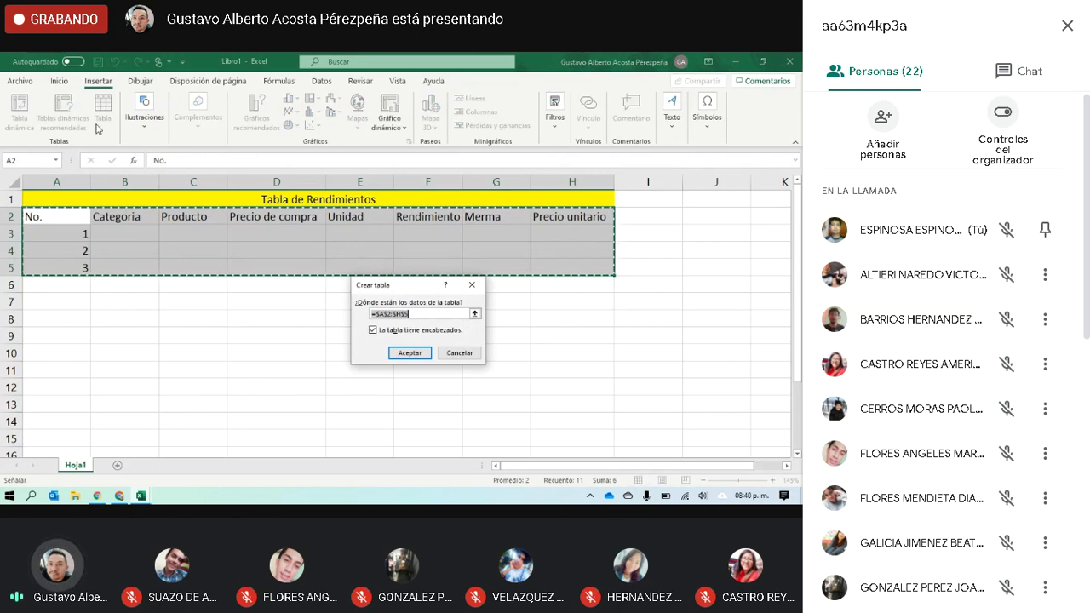
left_click(405, 352)
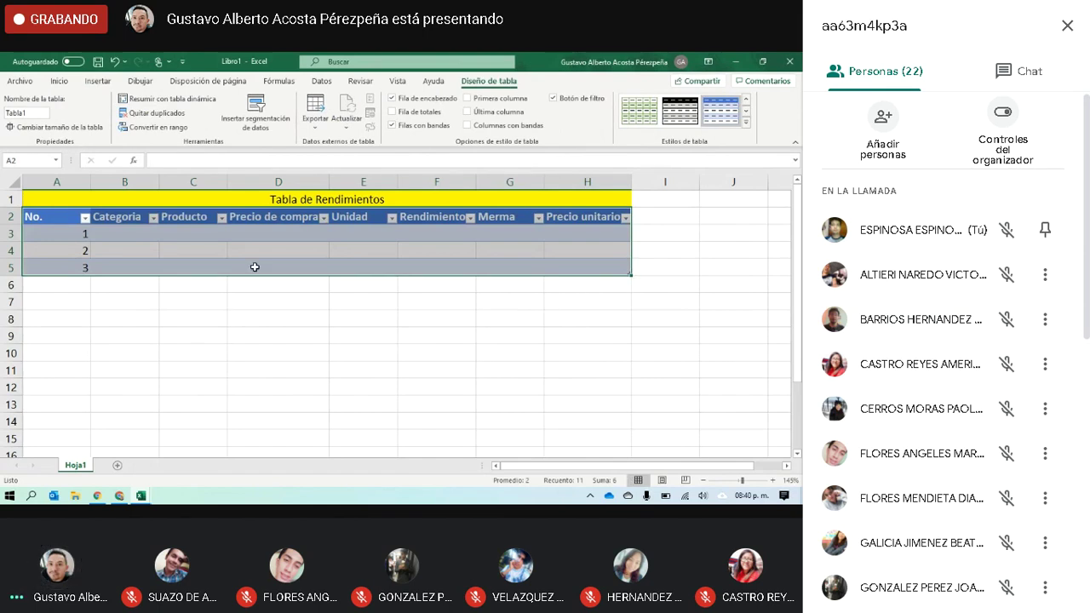
left_click(181, 266)
left_click(103, 228)
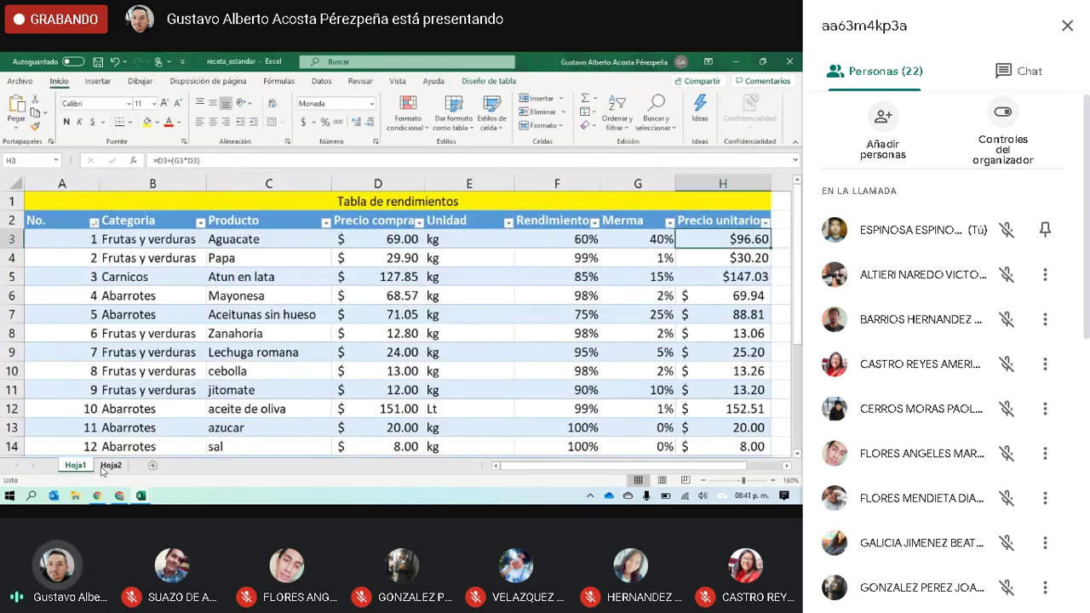
Step: Switch to receta_estandar and review the ingredient costing in Hoja2 and the yield table's products in Hoja1
left_click(110, 465)
scroll(244, 268, "down", 2)
key("alt+Tab")
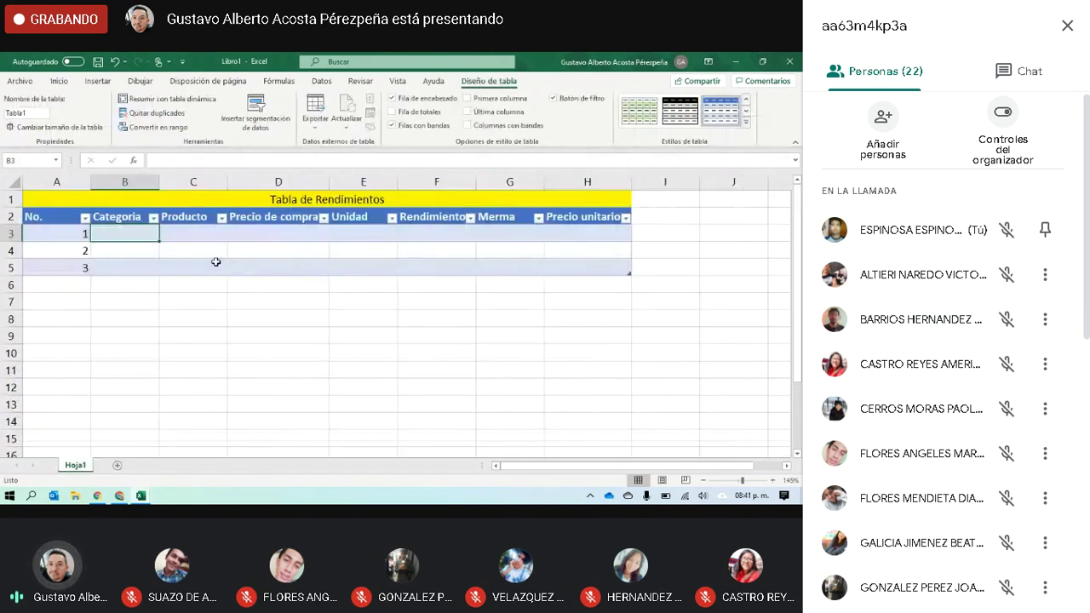
key("alt+Tab")
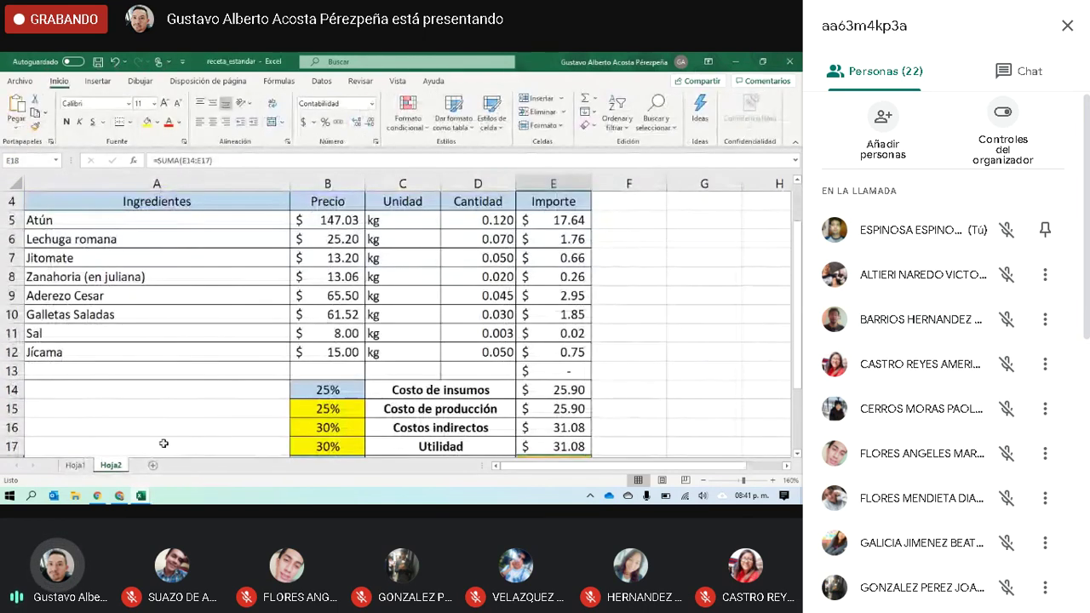
left_click(75, 465)
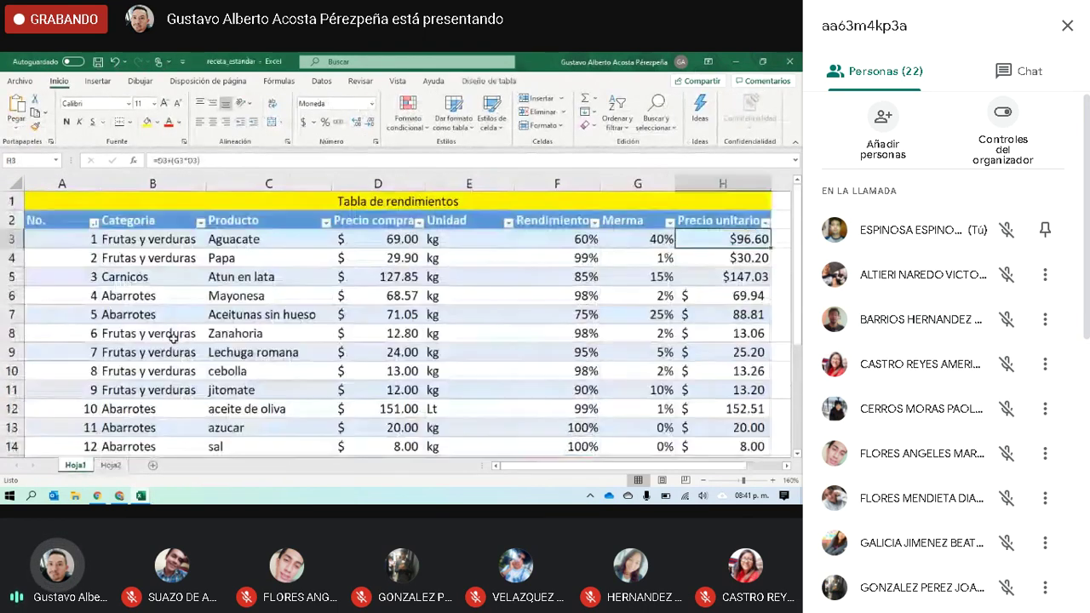
left_click(247, 240)
key("alt+Tab")
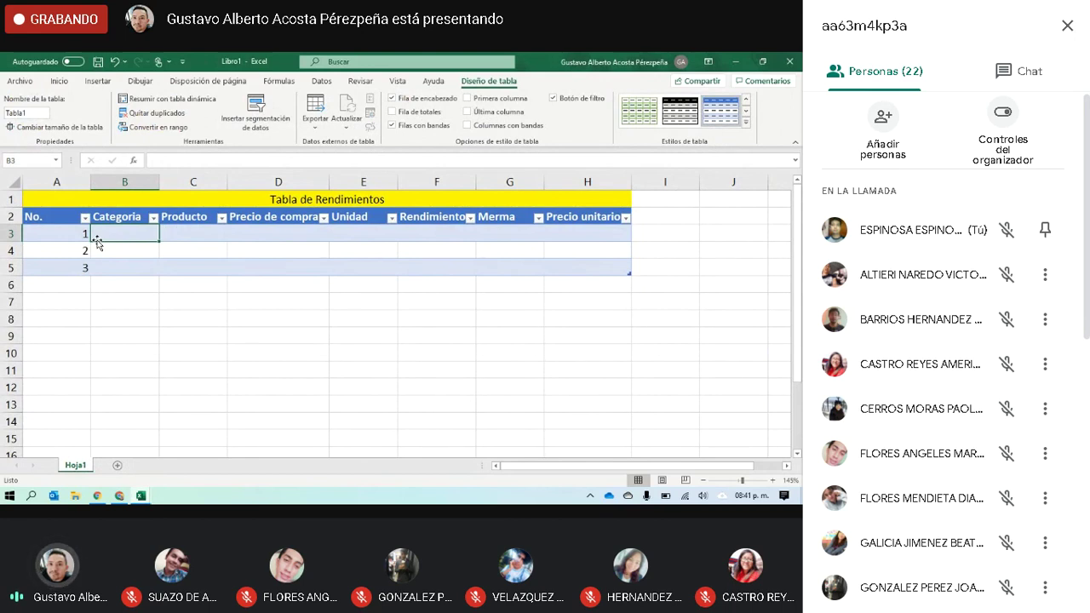
key("alt+Tab")
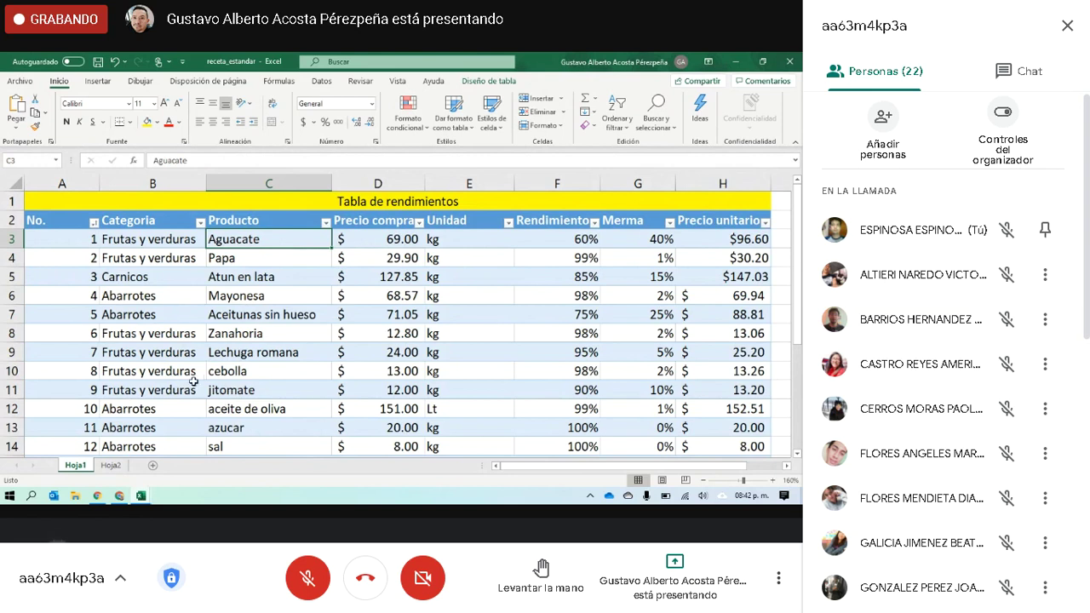
Step: Switch to Libro1, enter "Frutas y verduras" as the first Categoria in B3, and fit column B to its contents
key("alt+Tab")
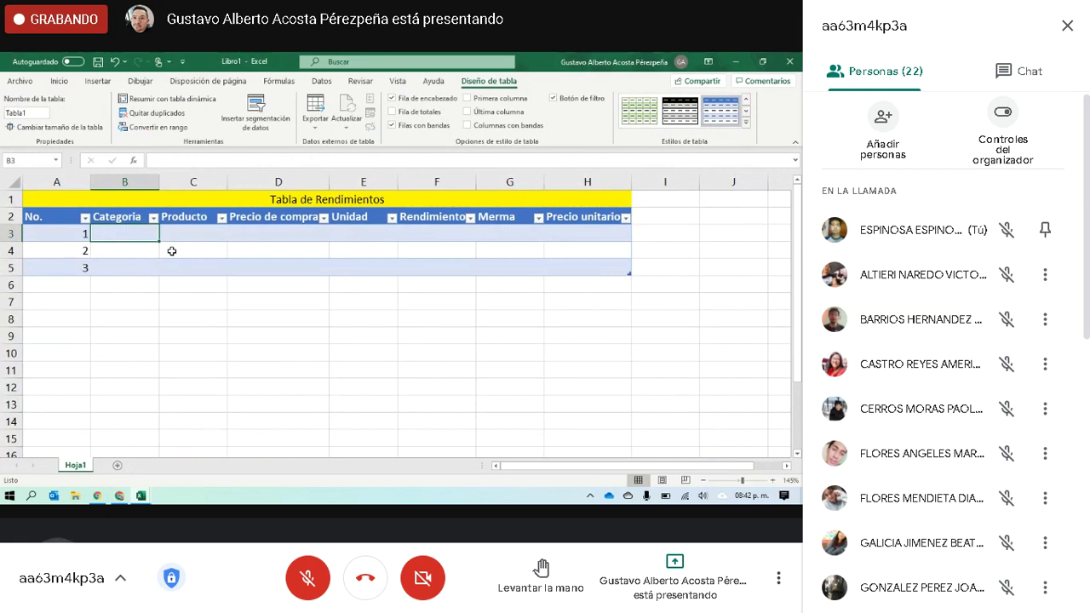
type("FRUTA")
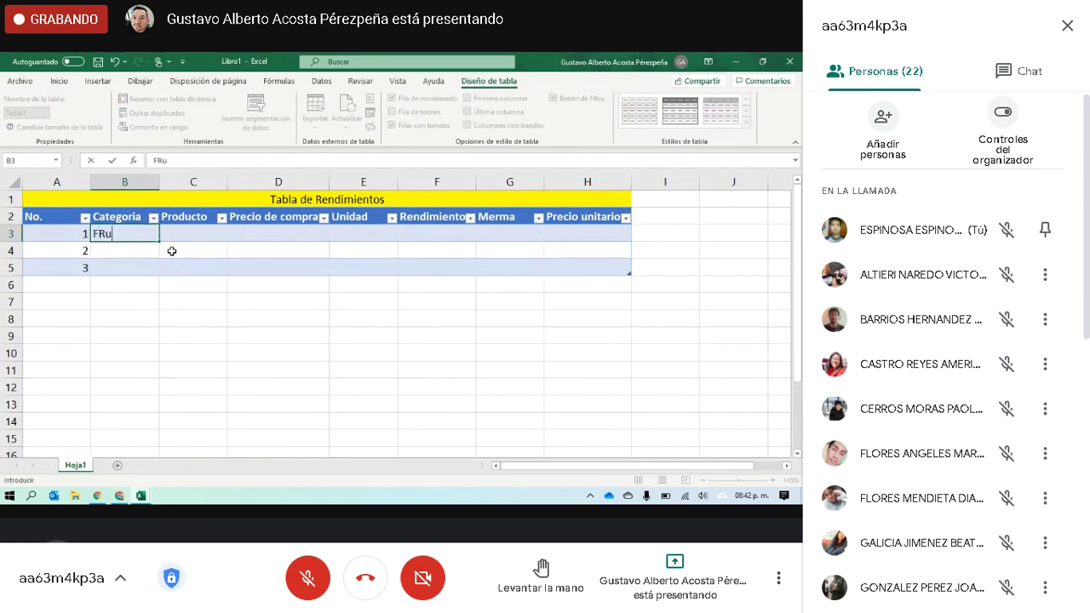
key("BackSpace")
key("BackSpace")
key("BackSpace")
key("BackSpace")
type("rutas y verdura")
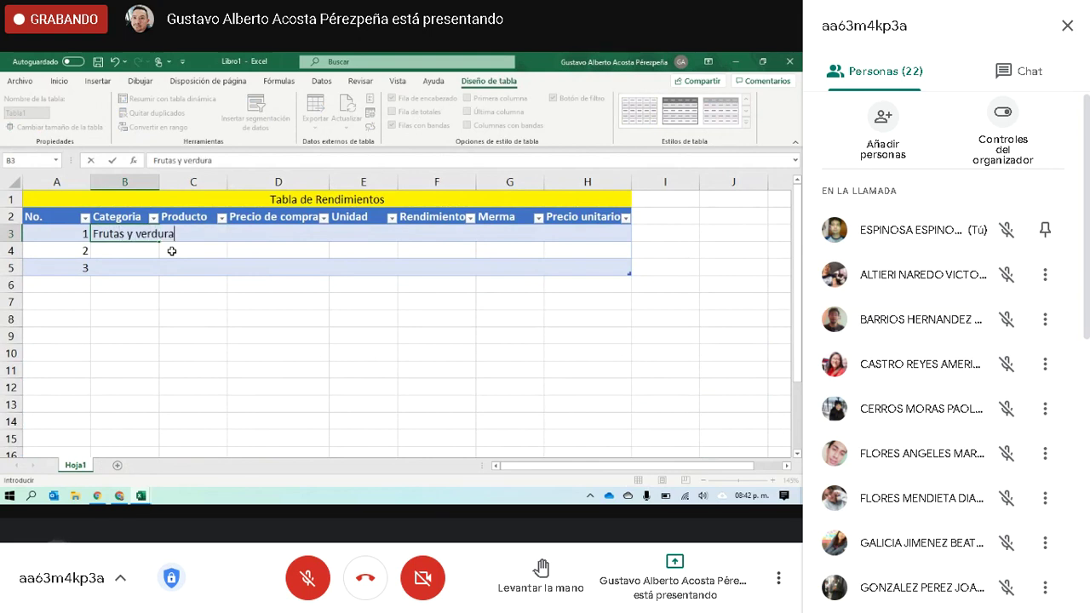
type("s")
key("Return")
key("Up")
double_click(159, 182)
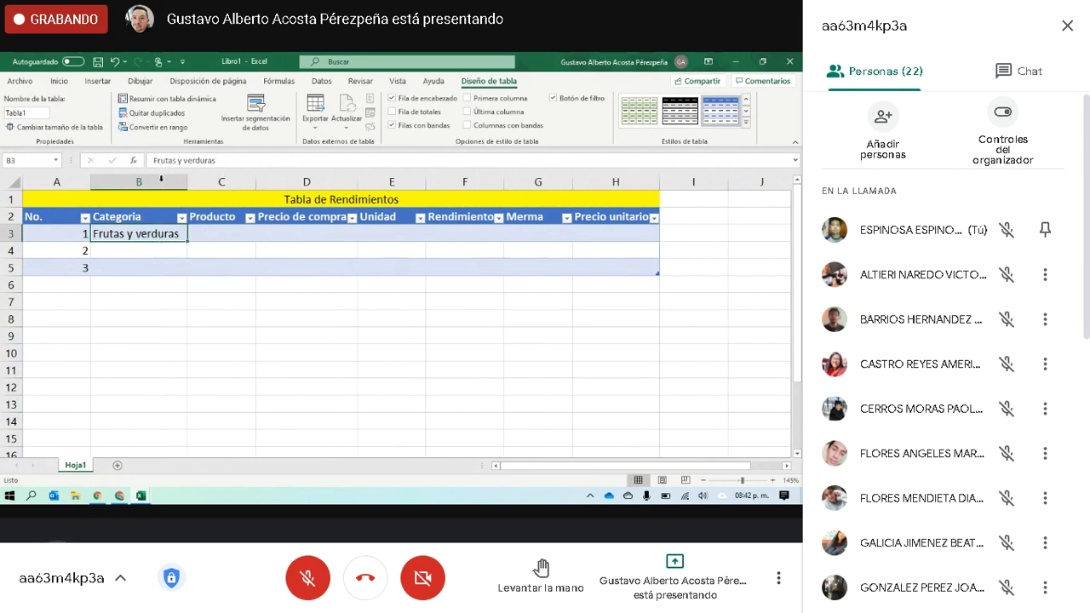
Step: Enter "Aguacate" as the first Producto in cell C3
left_click(219, 230)
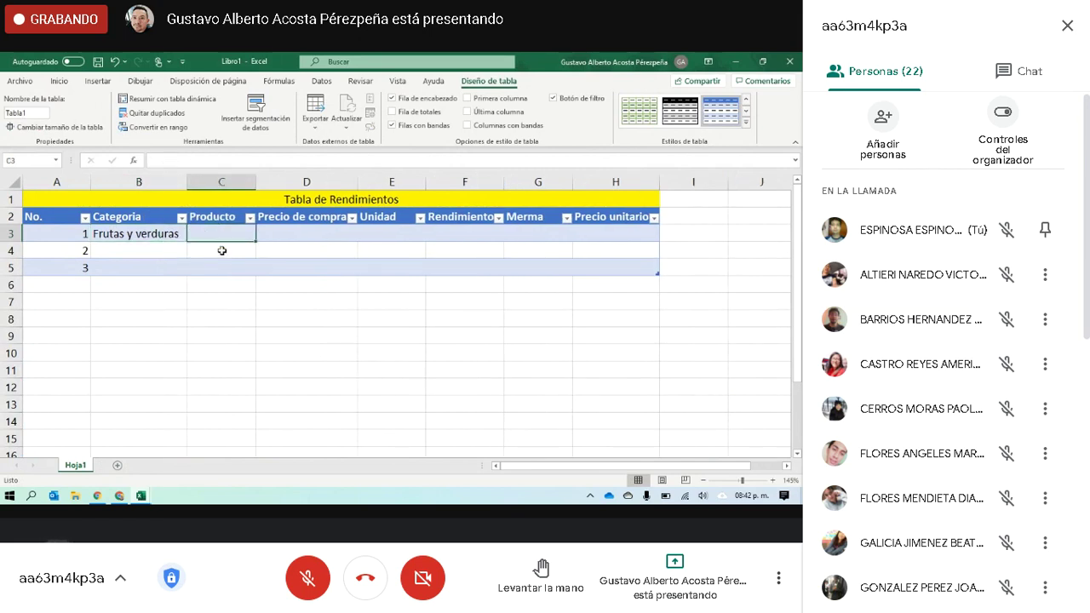
type("Aguact")
key("BackSpace")
type("ate")
key("Tab")
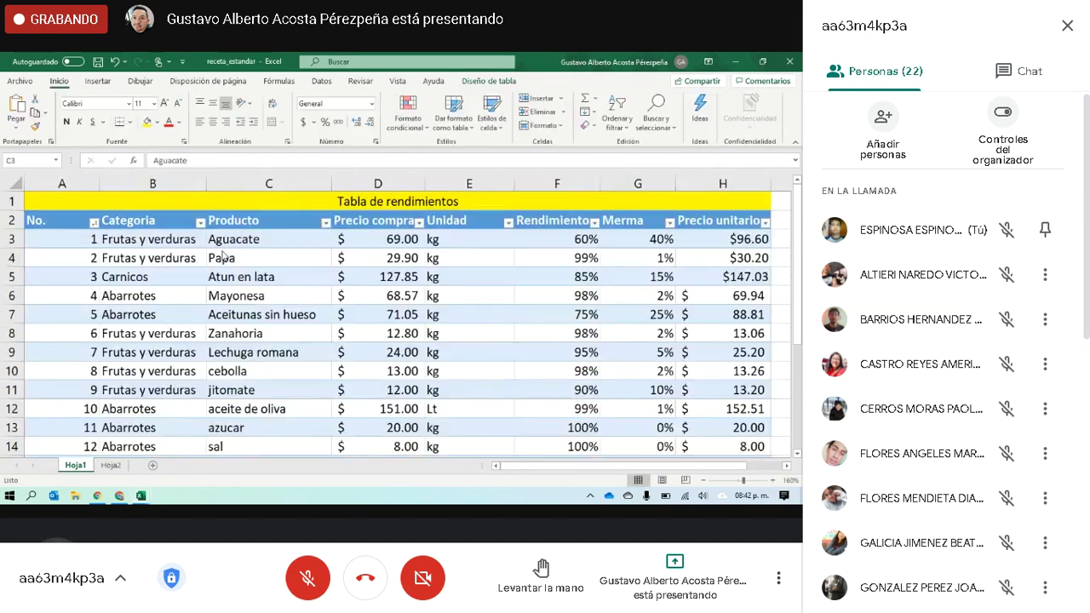
Step: Switch to Chrome and search Google Shopping for "aguacate" in a new tab
left_click(119, 496)
left_click(298, 64)
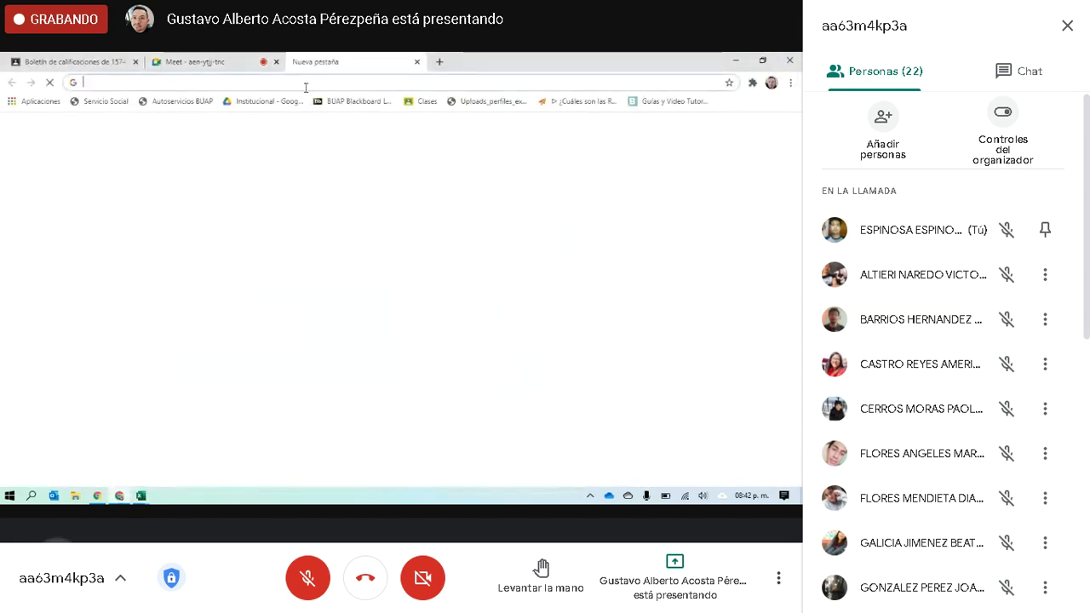
type("agu")
type("acate")
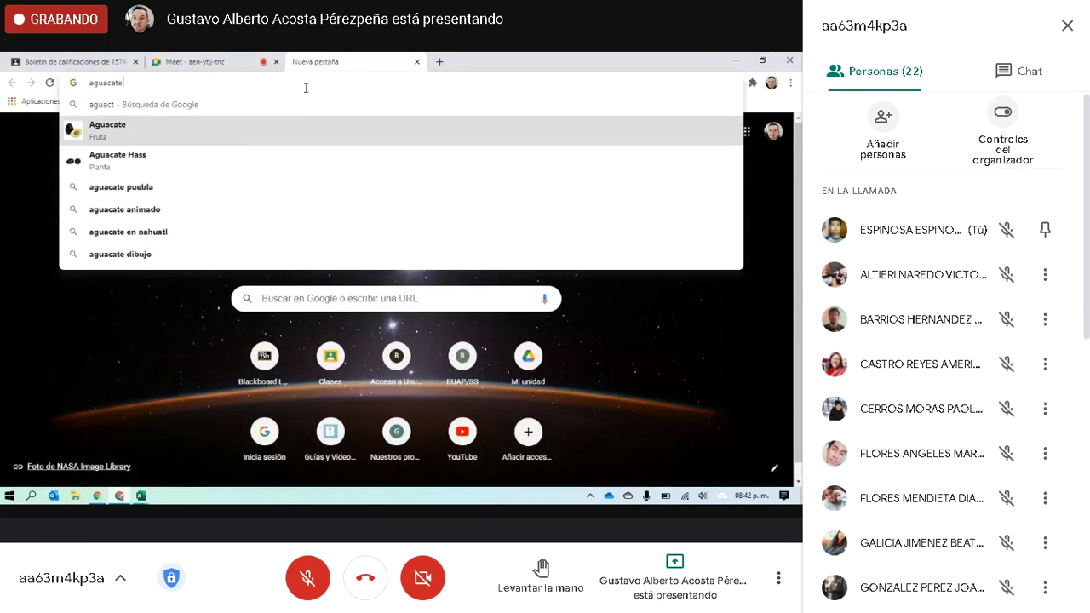
key("Return")
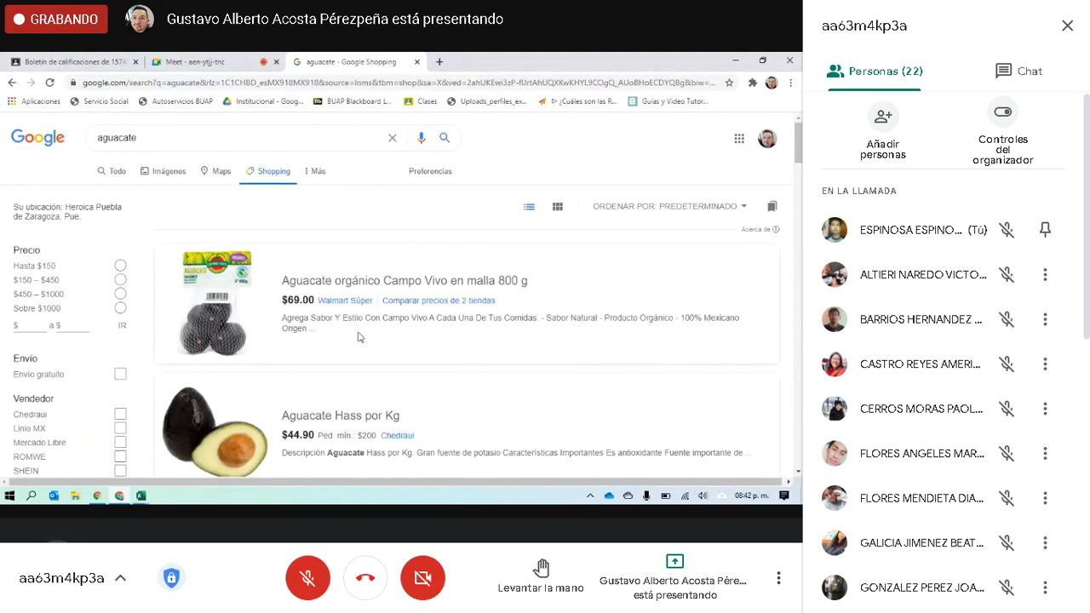
Step: Examine the avocado shopping results for a purchase price per kilogram
scroll(366, 324, "down", 2)
scroll(371, 313, "down", 1)
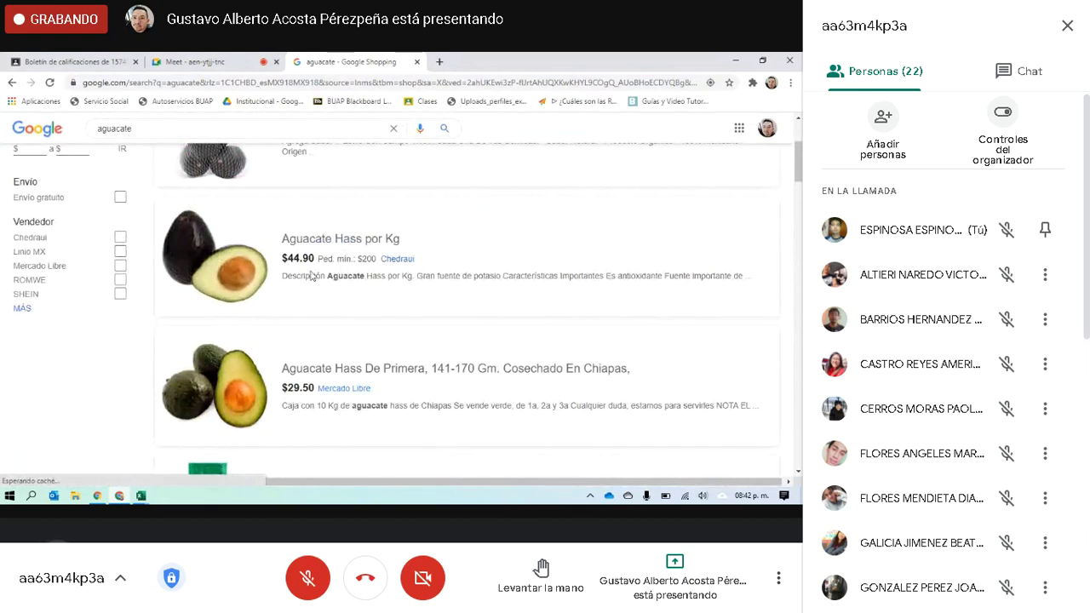
scroll(328, 277, "down", 1)
scroll(327, 277, "down", 1)
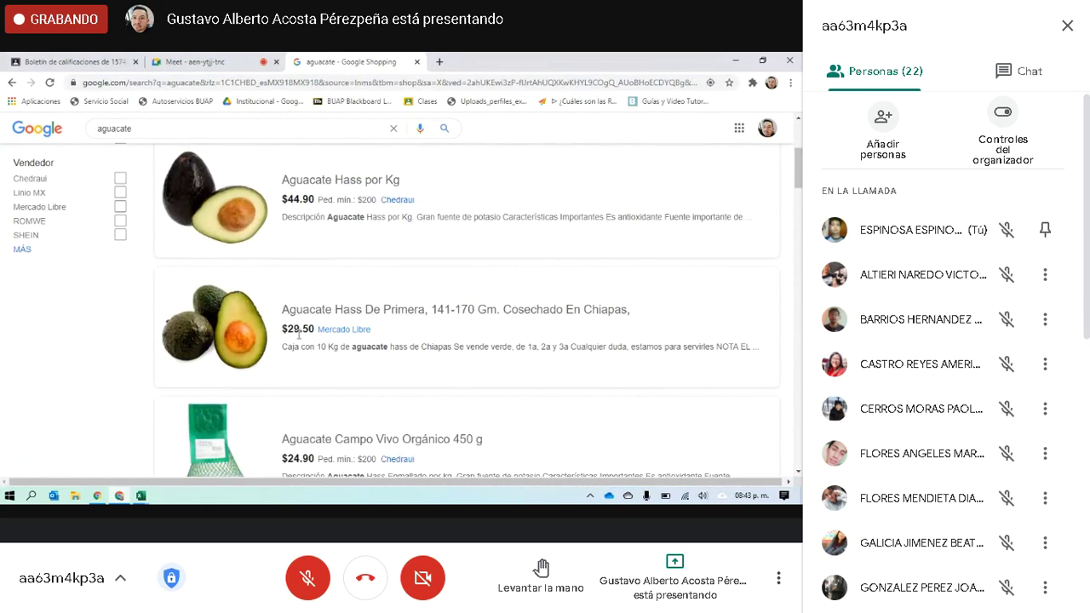
scroll(314, 341, "down", 4)
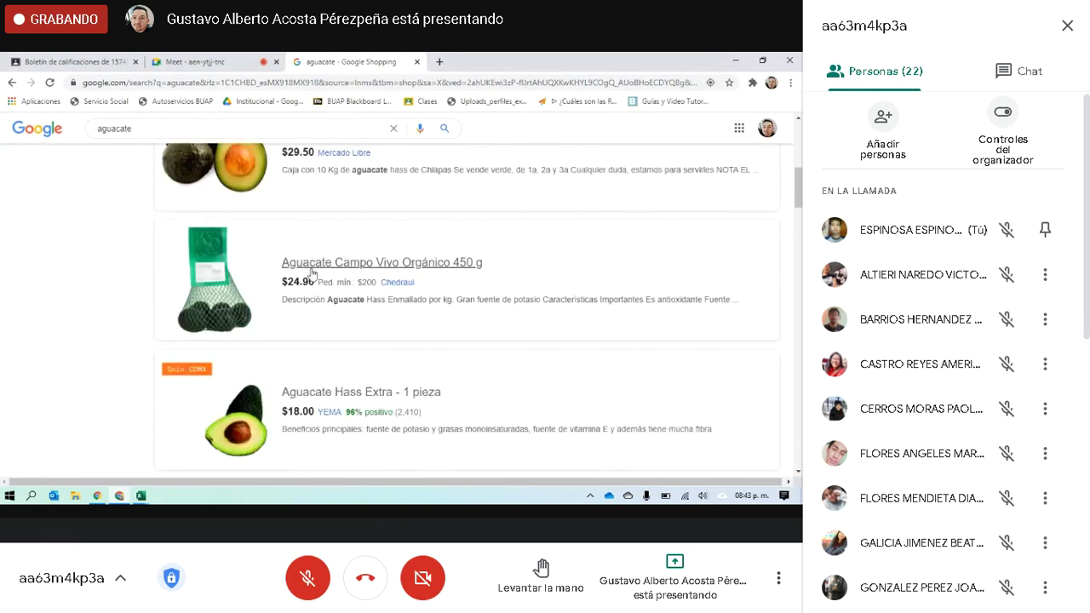
scroll(331, 298, "down", 1)
scroll(331, 298, "down", 1)
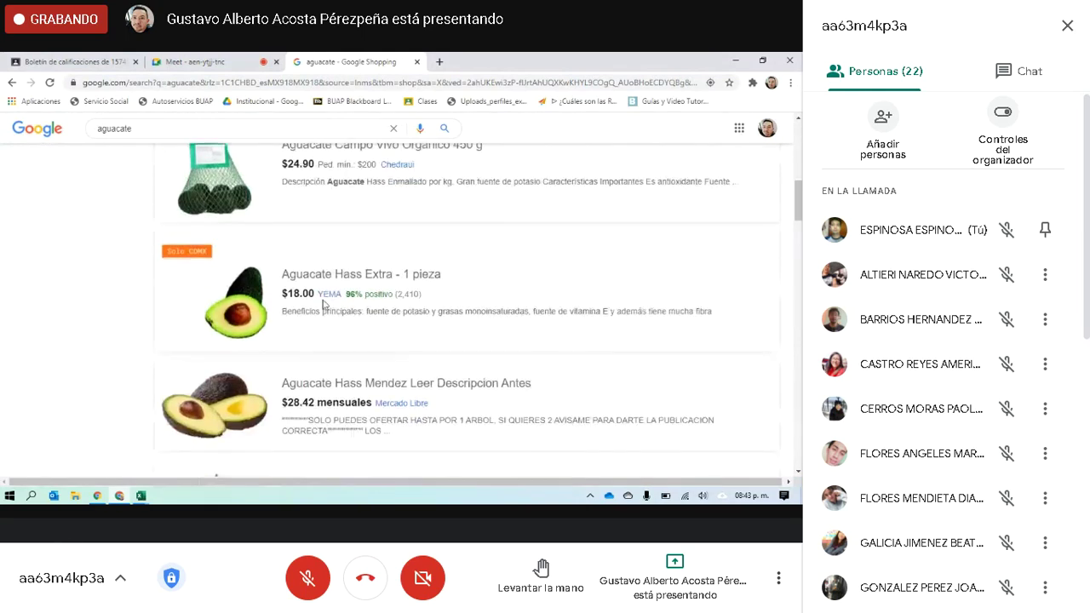
scroll(311, 303, "up", 2)
scroll(309, 305, "up", 5)
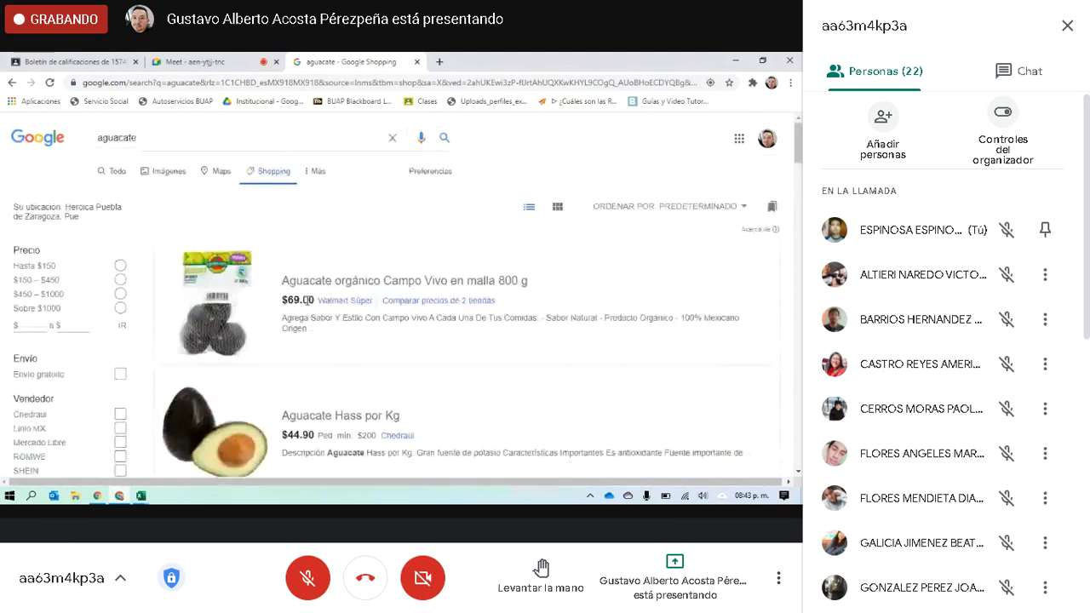
scroll(187, 311, "down", 3)
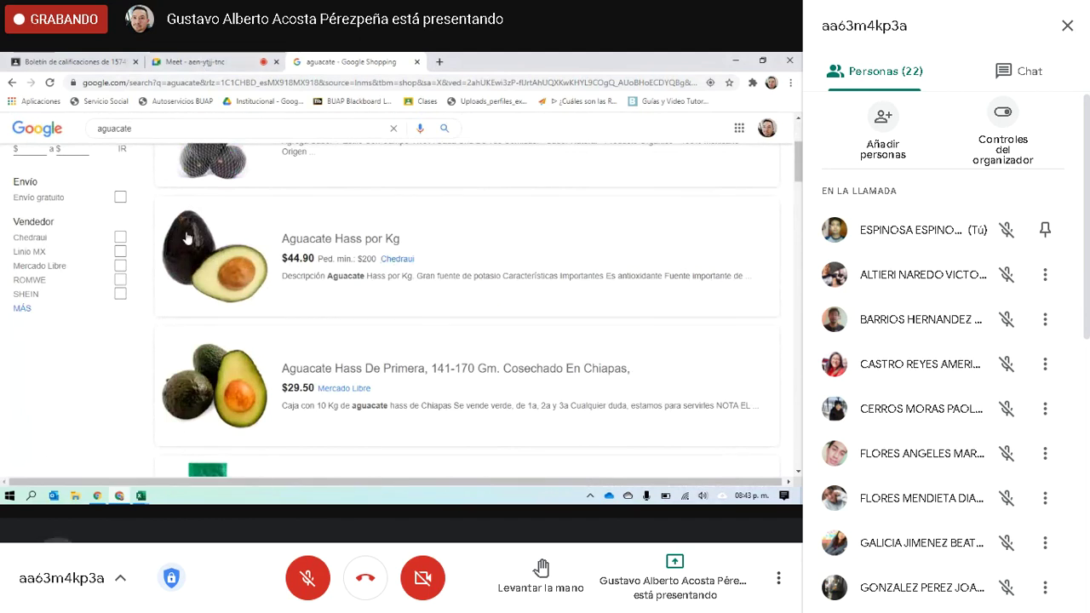
Step: Switch back to Libro1 and enter 44.90 as the Precio de compra for Aguacate in D3
key("alt+Tab")
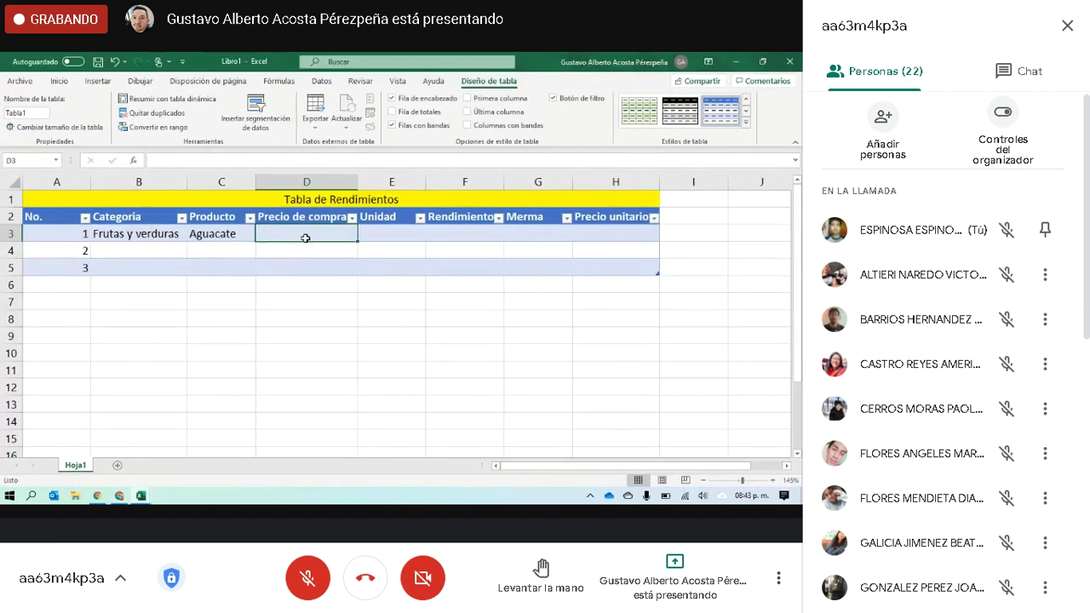
type("44.90")
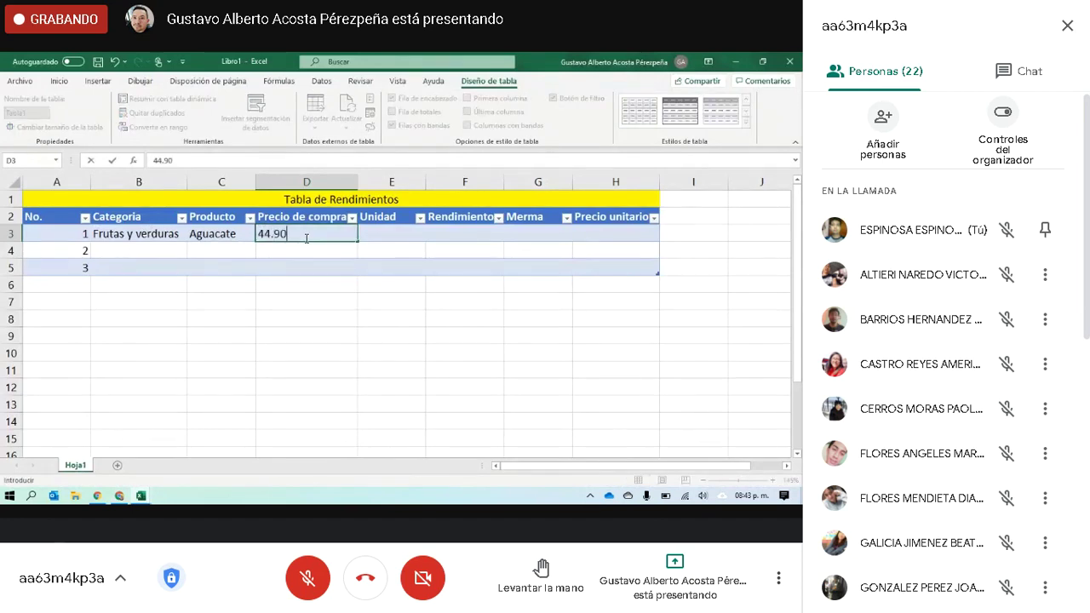
key("Return")
Step: Format the Aguacate price in D3 as accounting with $ Español (México) and select the Unidad cell, E3
left_click(305, 237)
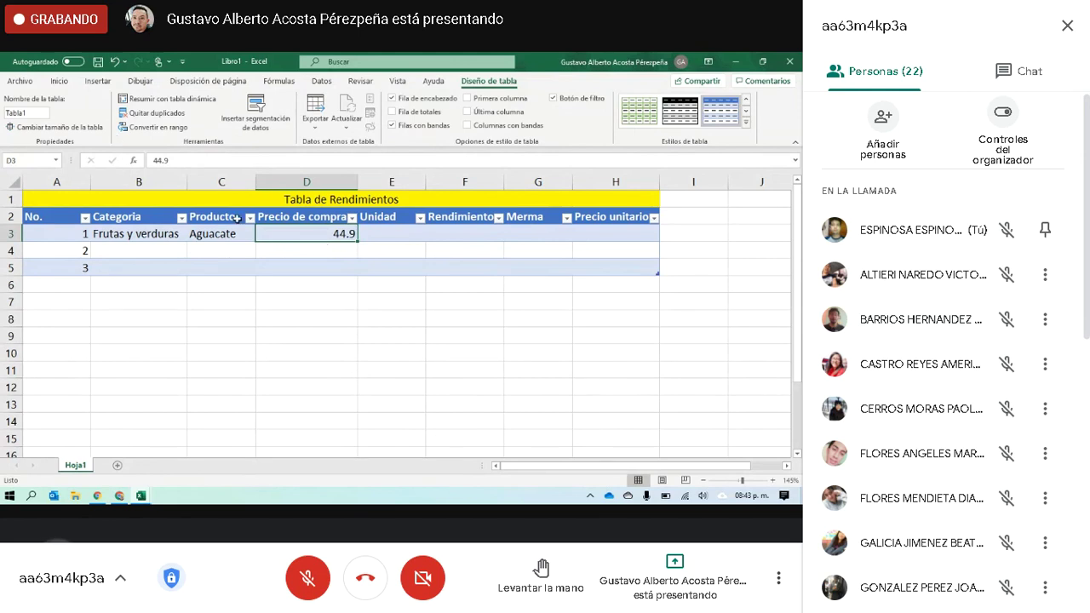
left_click(338, 282)
left_click(322, 241)
left_click(59, 81)
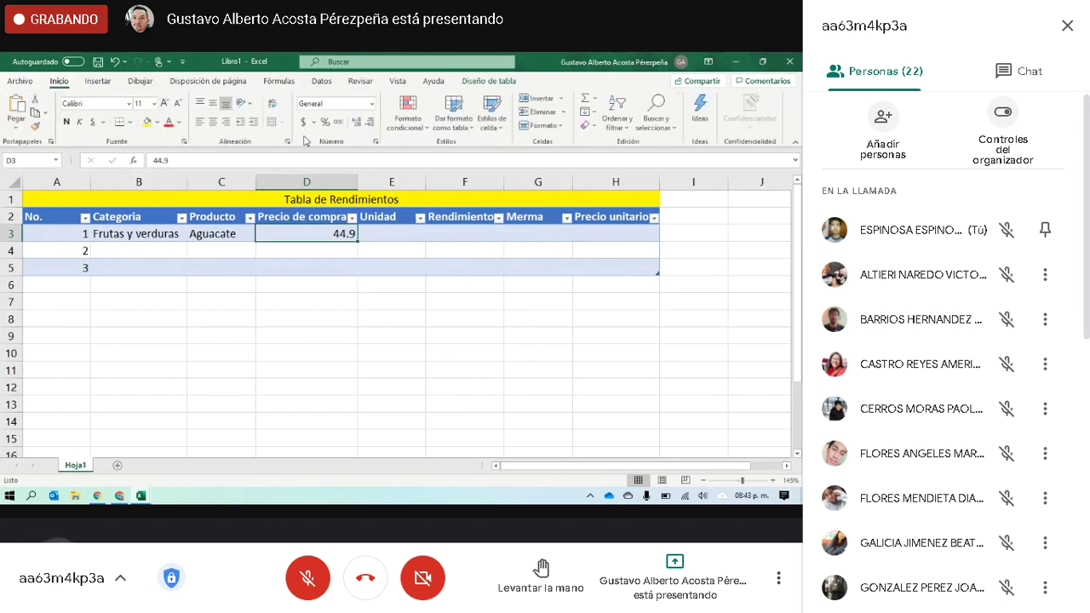
left_click(315, 124)
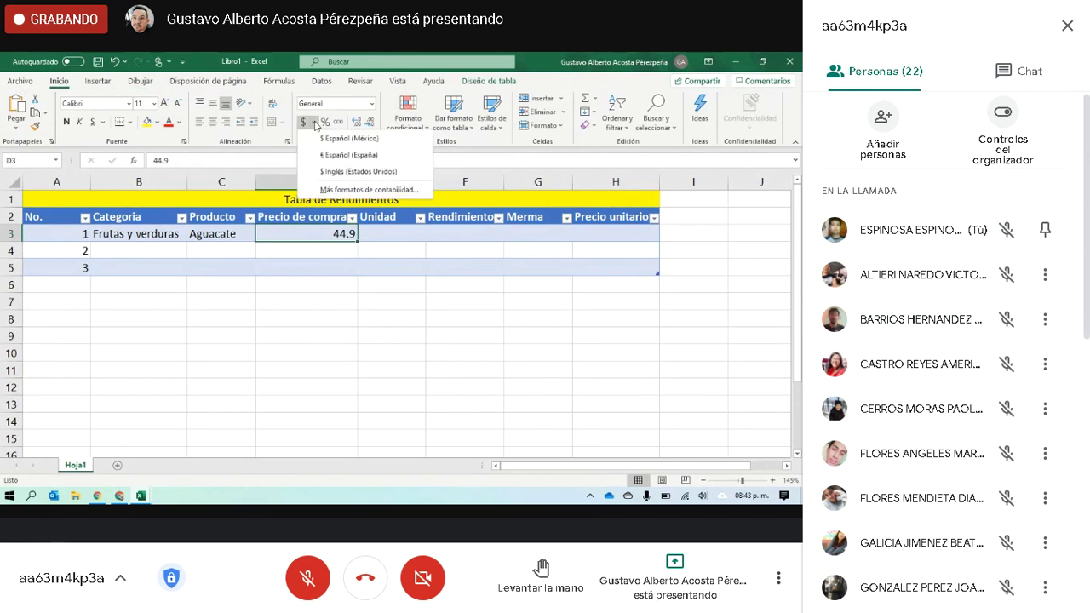
left_click(328, 139)
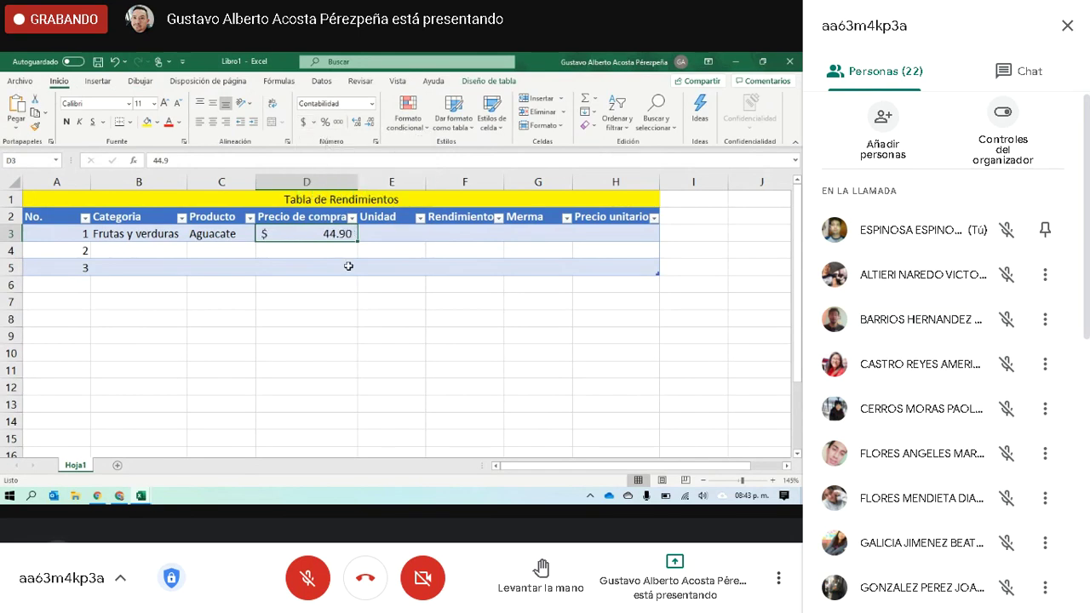
left_click(375, 233)
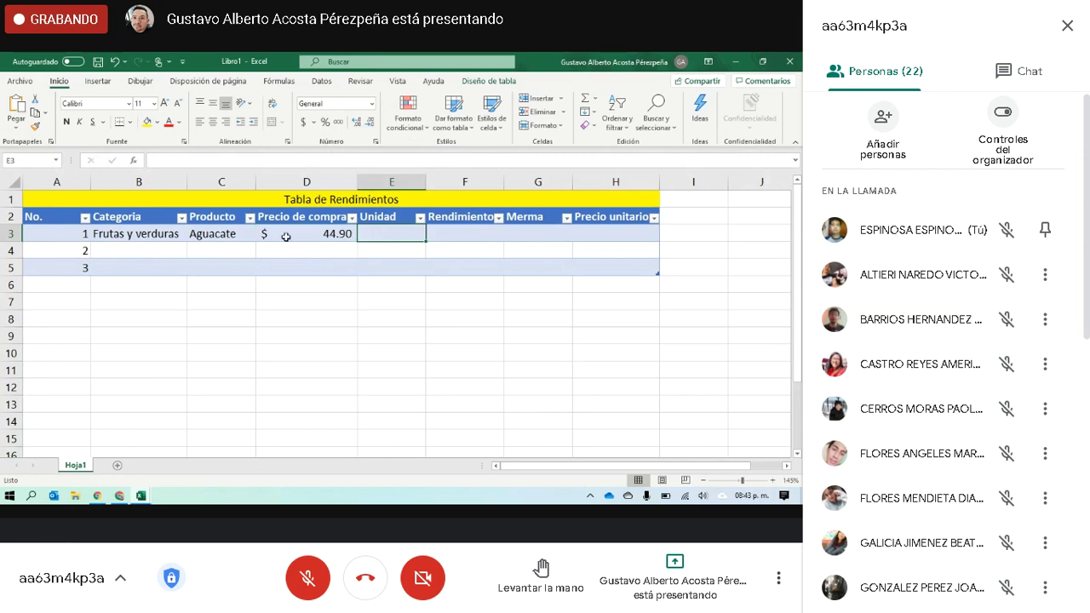
Step: Return to the Google Shopping results in Chrome and compare the avocado varieties and their prices per kilogram
left_click(119, 496)
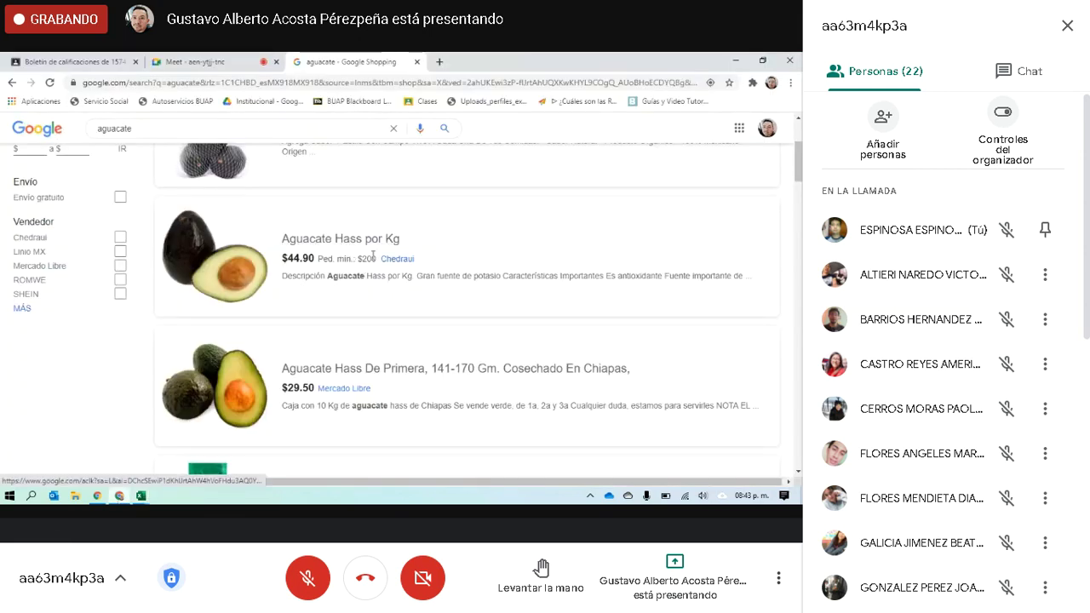
scroll(358, 251, "down", 3)
scroll(378, 261, "down", 6)
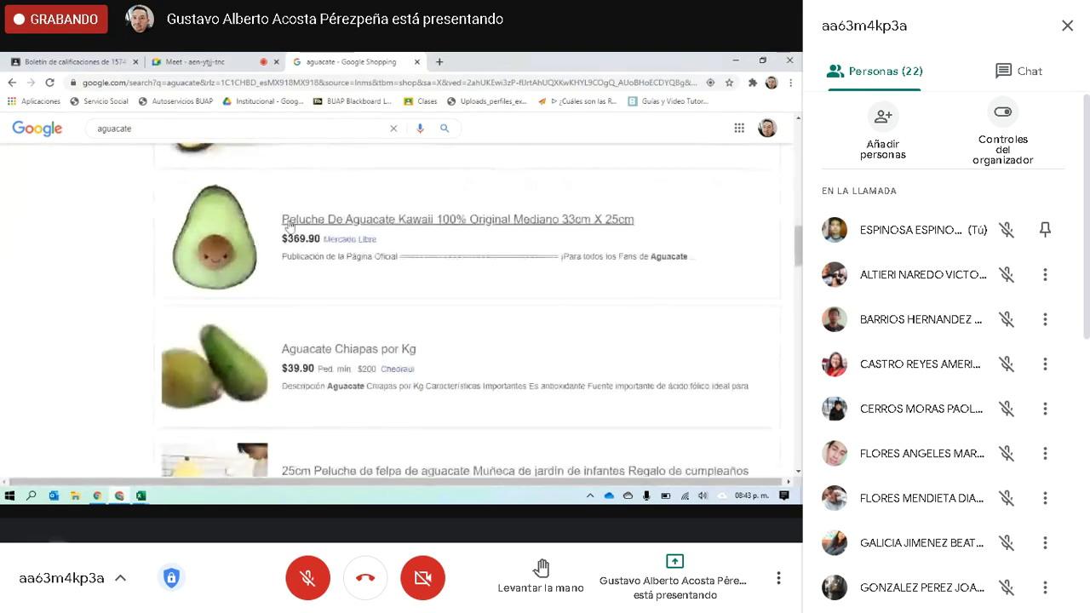
scroll(339, 289, "down", 1)
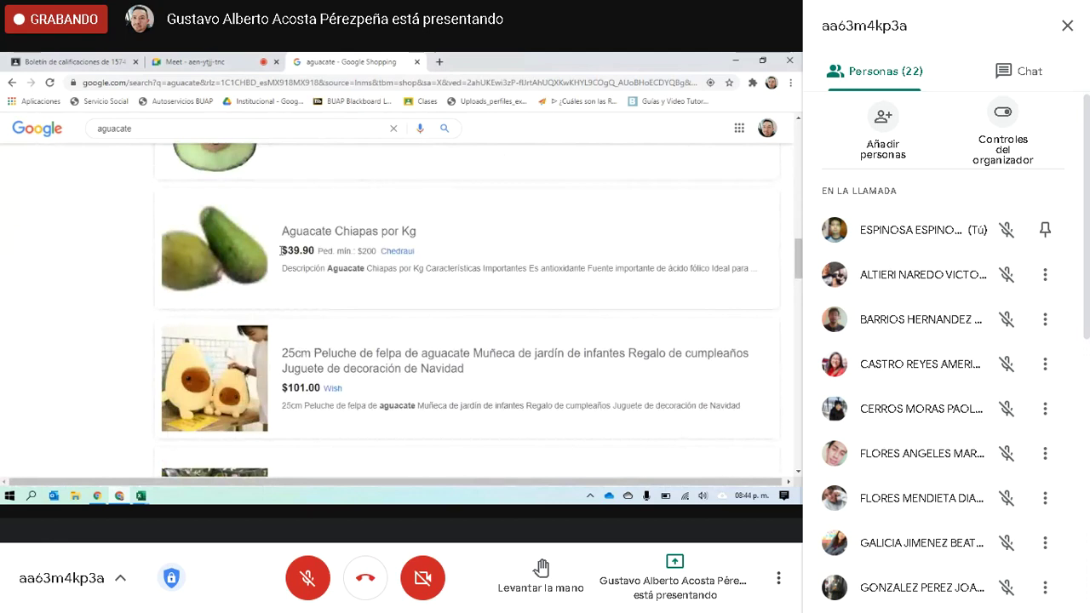
scroll(378, 237, "down", 4)
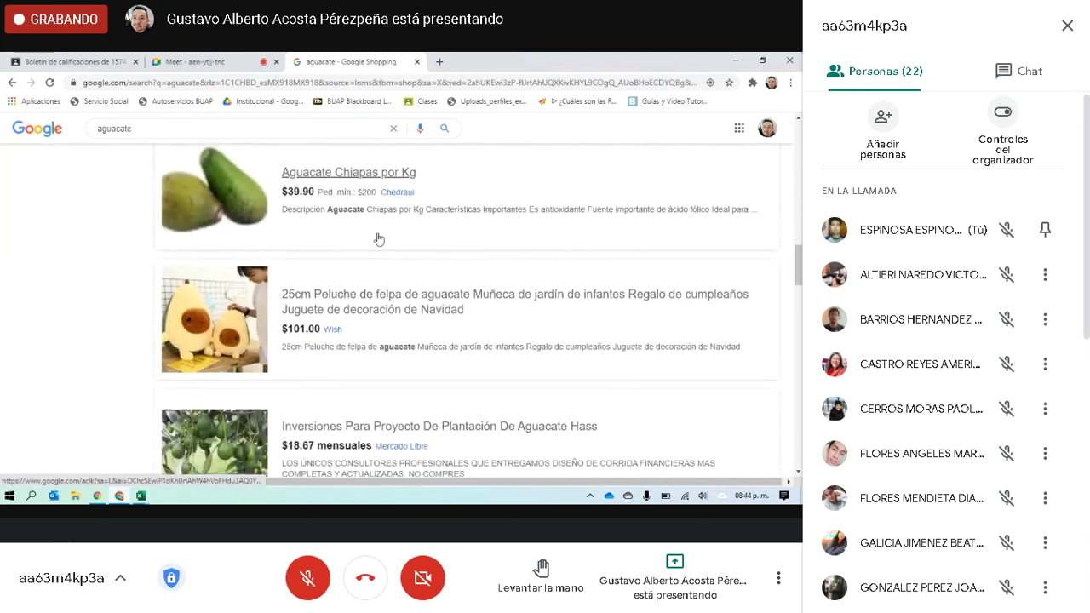
scroll(378, 238, "down", 1)
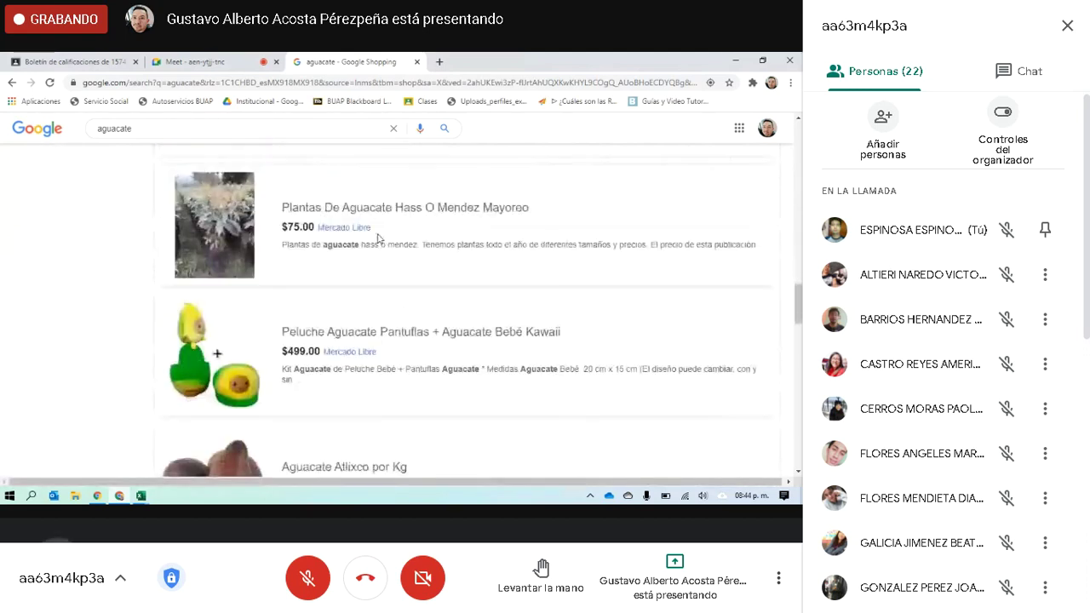
scroll(378, 237, "down", 2)
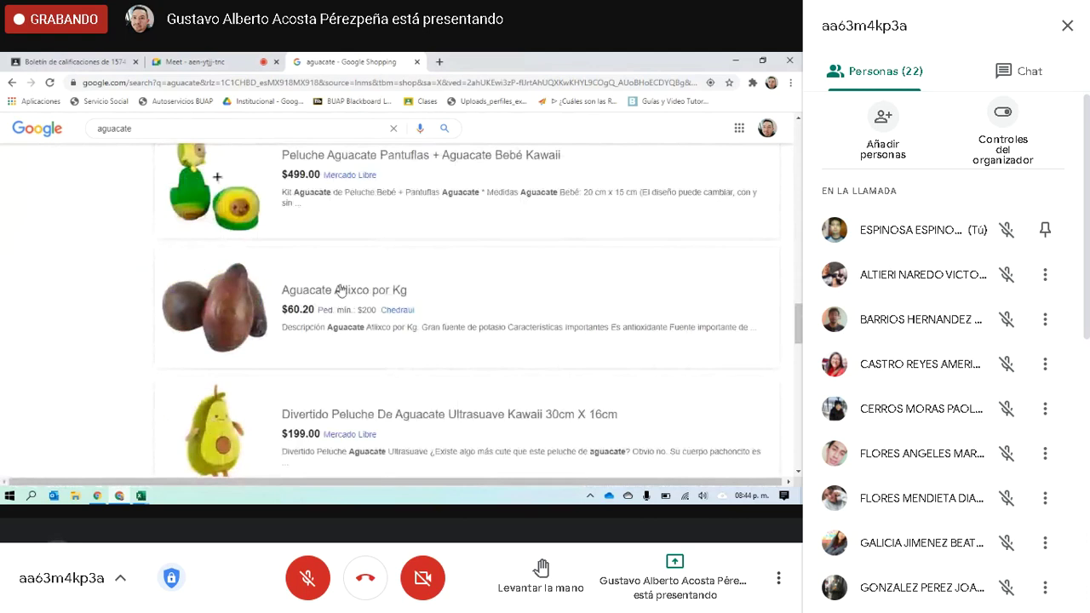
scroll(340, 290, "down", 4)
scroll(337, 303, "down", 1)
scroll(337, 303, "down", 5)
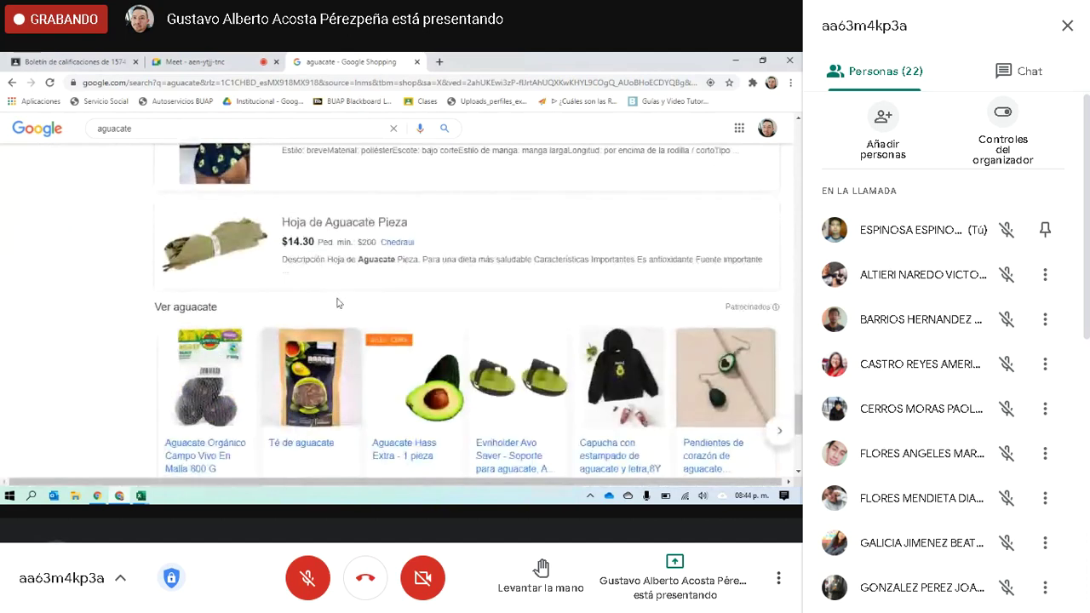
scroll(338, 304, "up", 10)
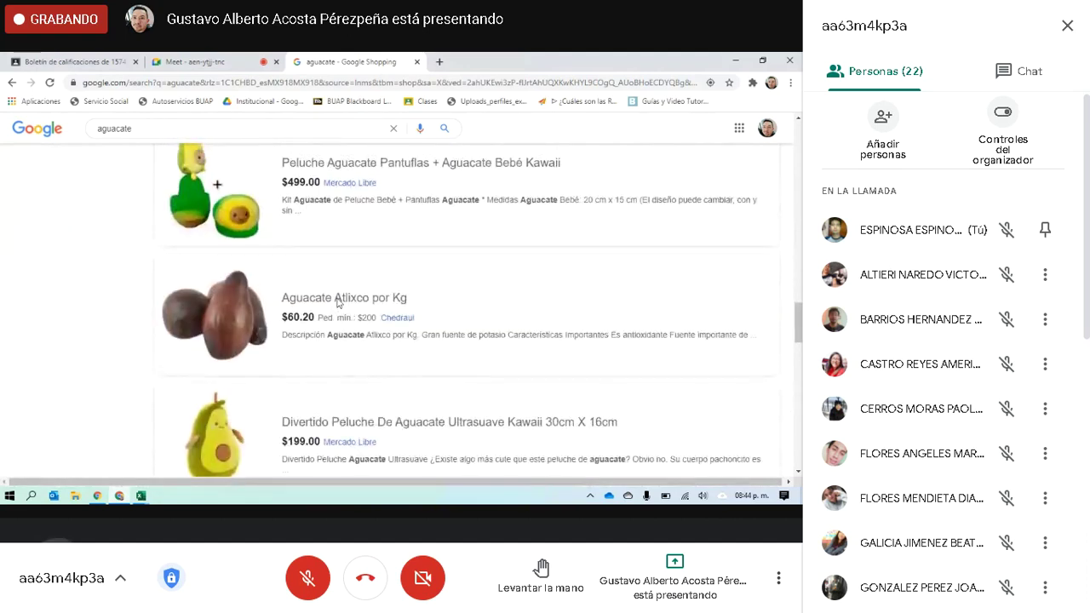
scroll(339, 303, "up", 1)
scroll(338, 303, "up", 7)
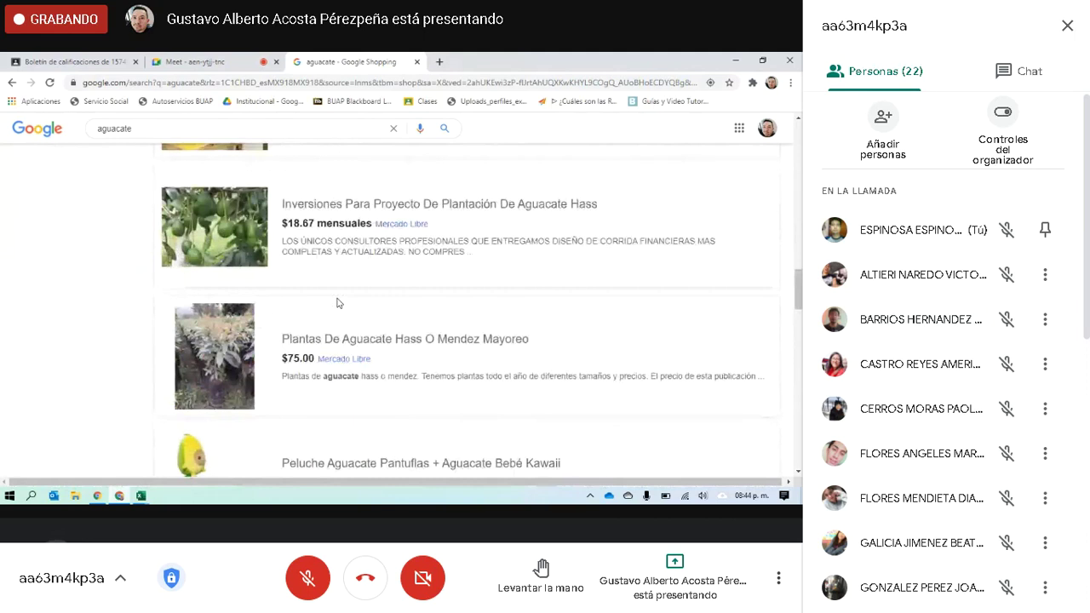
scroll(337, 304, "up", 6)
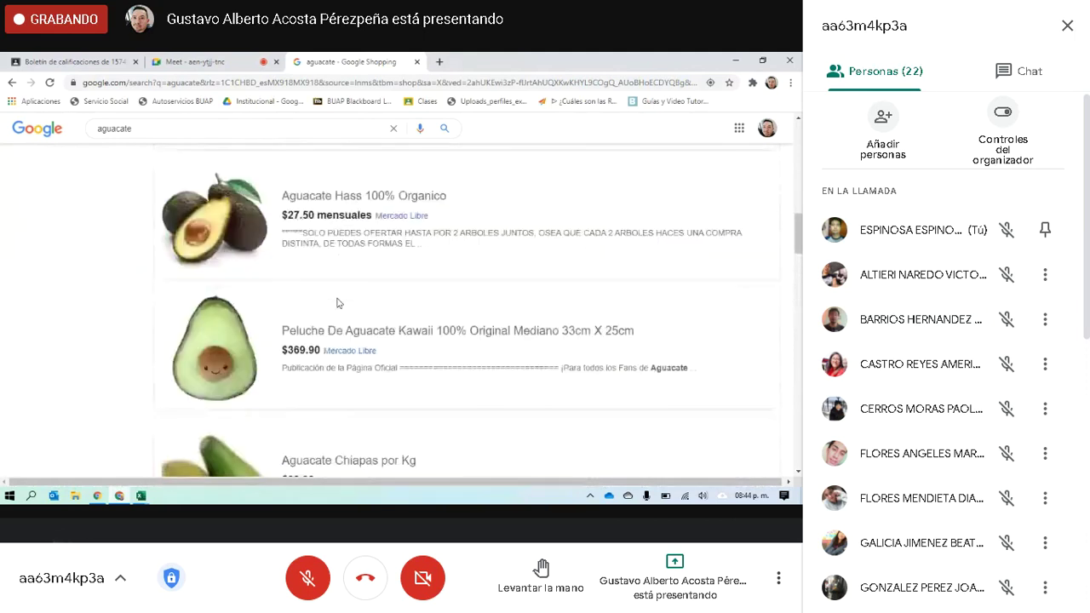
scroll(337, 303, "up", 3)
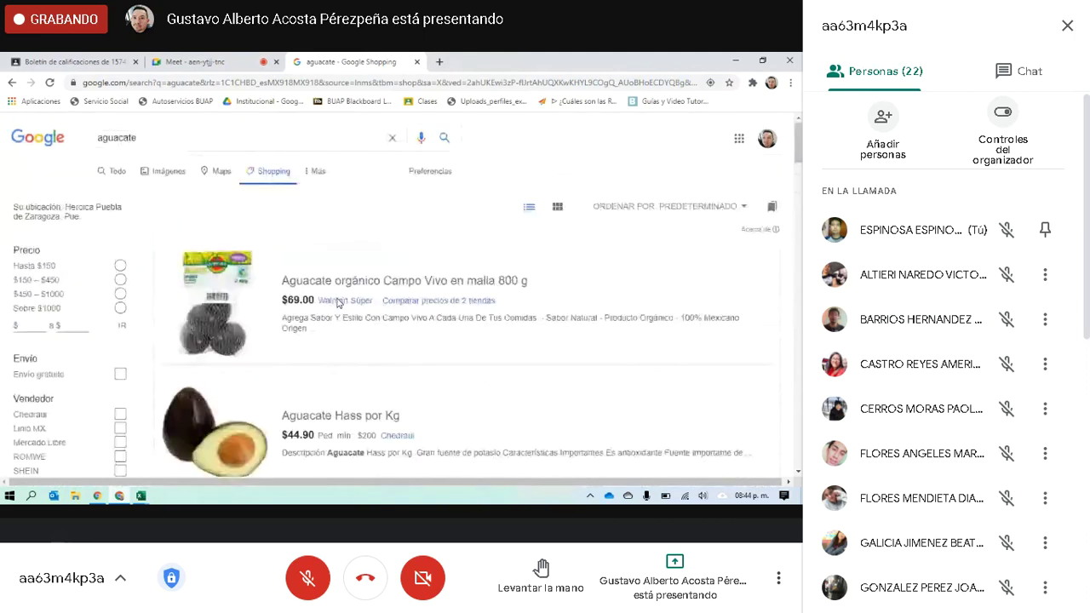
Step: Switch back to Libro1, change the product in C3 to Aguacate Hass and fit the Producto column to its contents
left_click(142, 496)
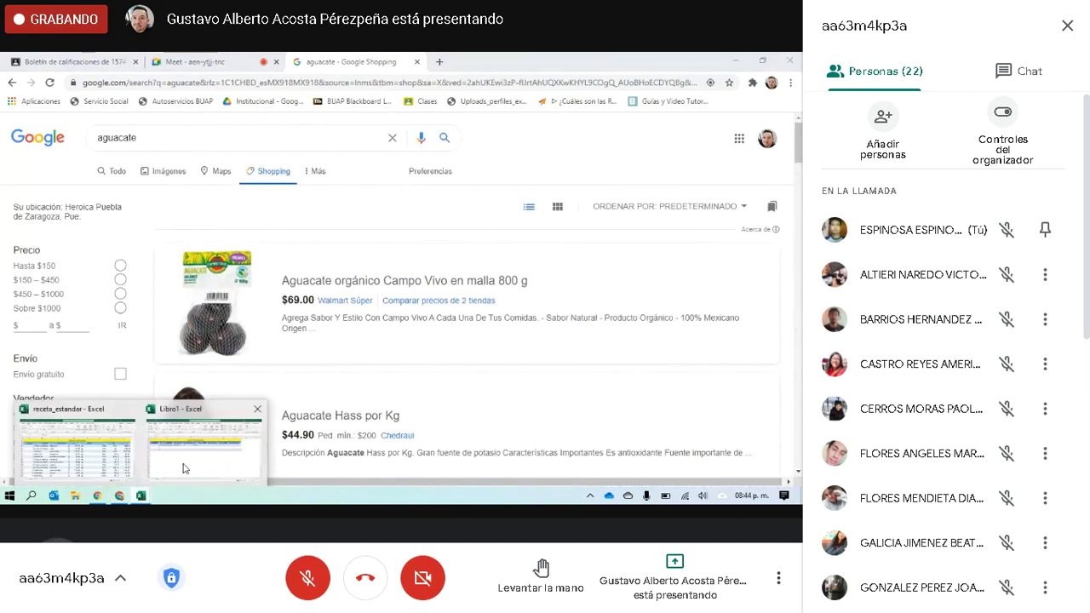
left_click(183, 469)
left_click(237, 228)
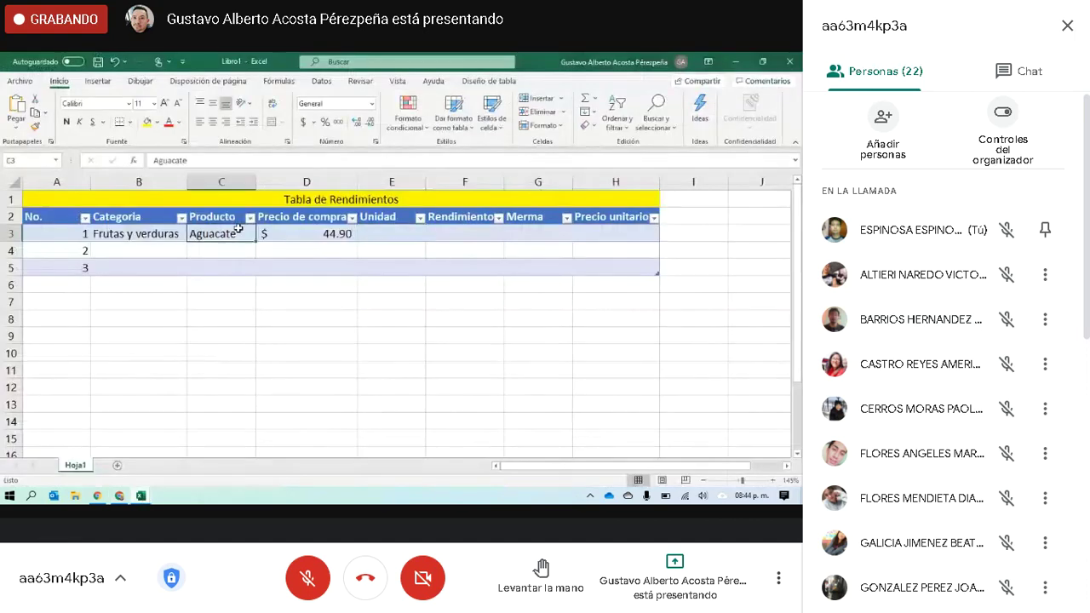
left_click(202, 159)
type("H")
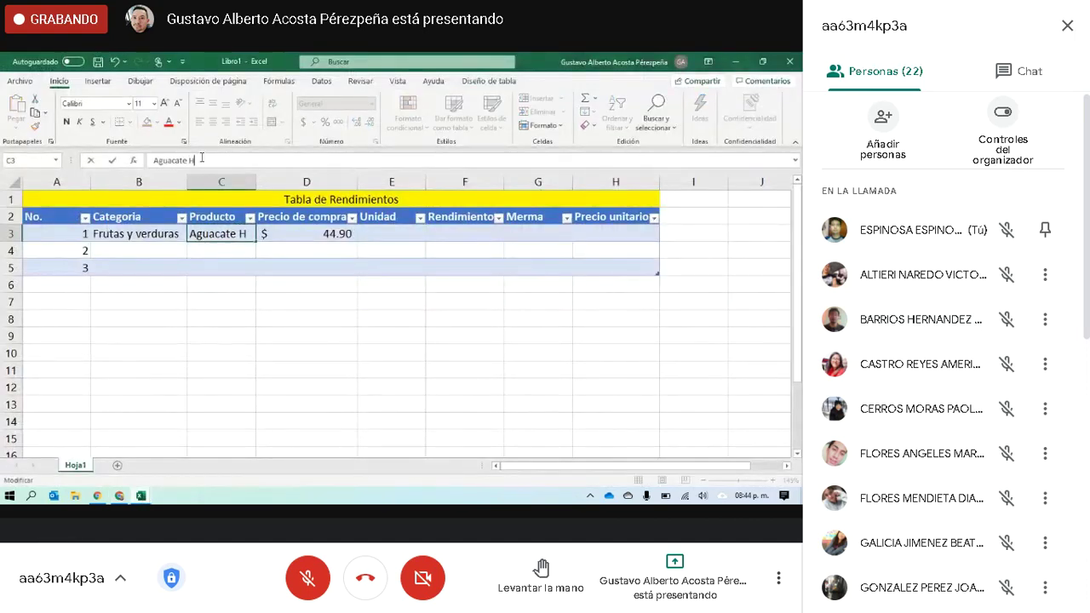
type("ass")
key("BackSpace")
type("ss")
key("Return")
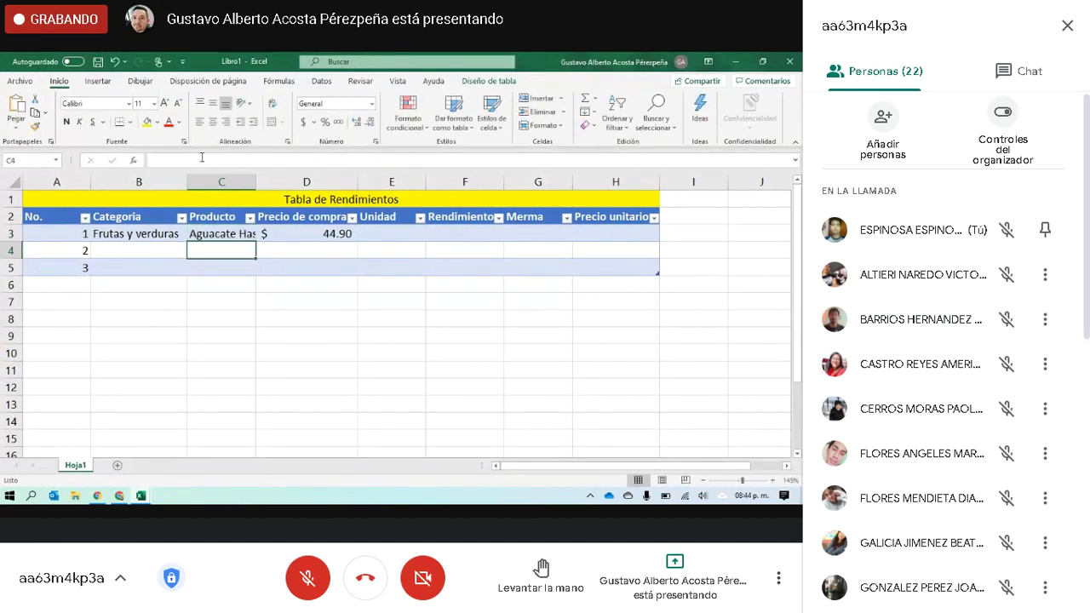
double_click(255, 182)
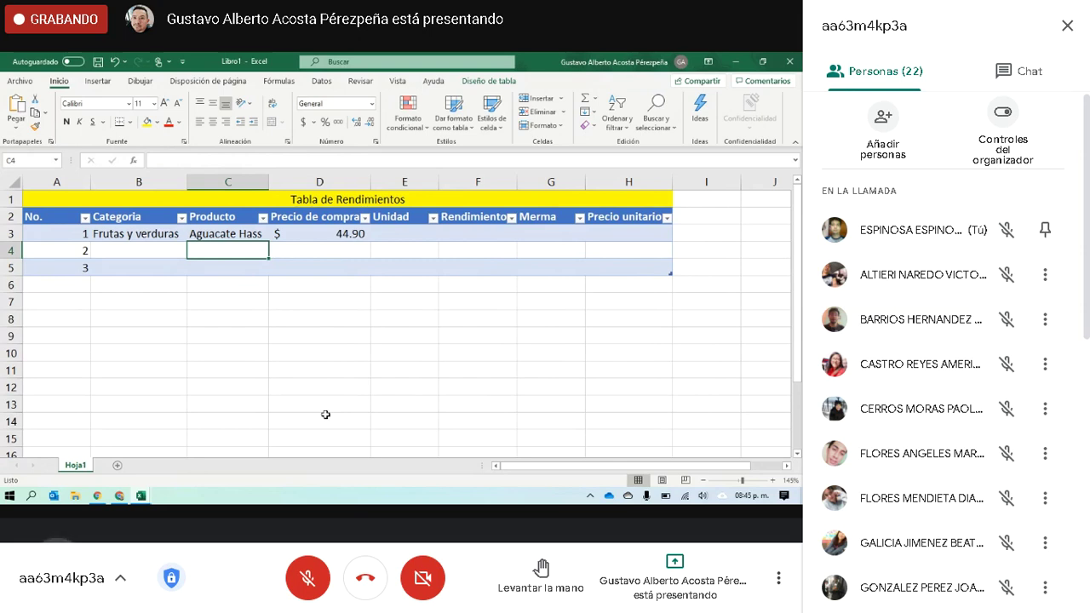
Step: Enter kg as the Unidad for Aguacate Hass in E3
left_click(309, 227)
left_click(418, 231)
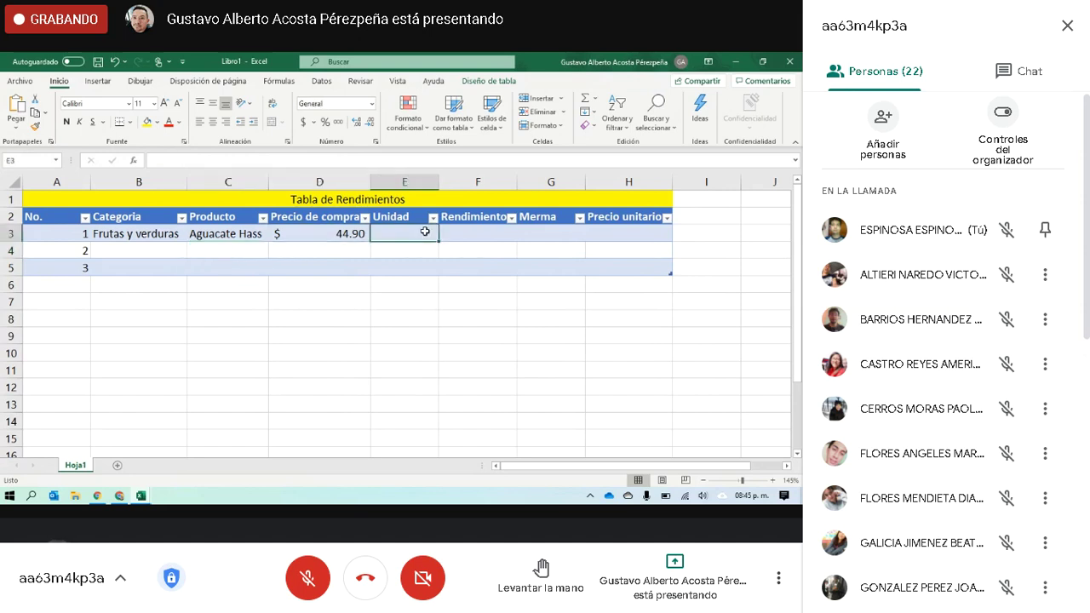
type("kg")
key("Return")
left_click(420, 235)
scroll(945, 349, "down", 5)
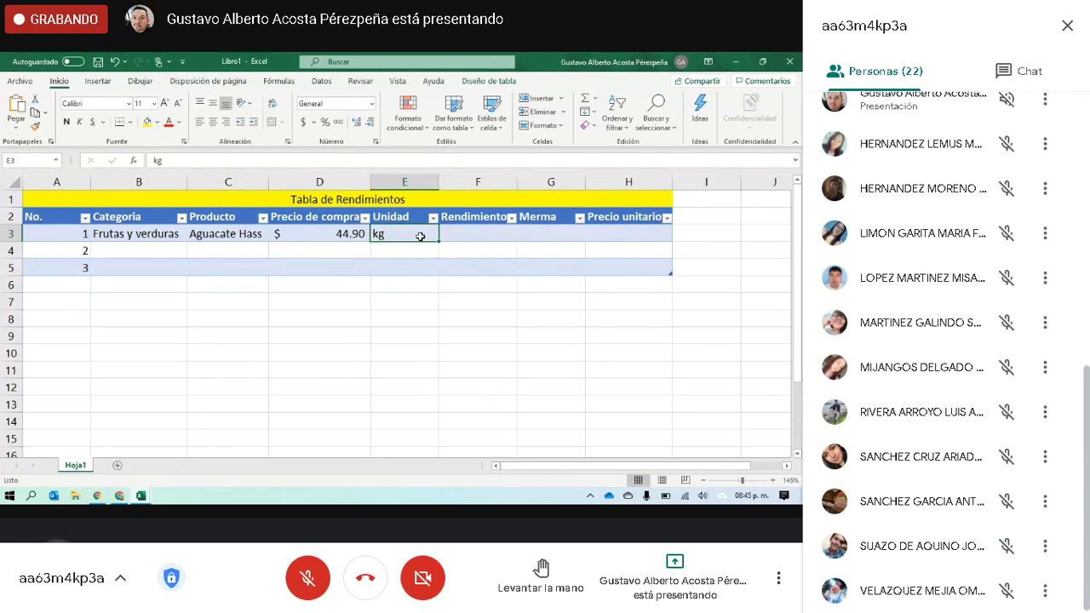
scroll(946, 349, "up", 3)
scroll(946, 349, "up", 4)
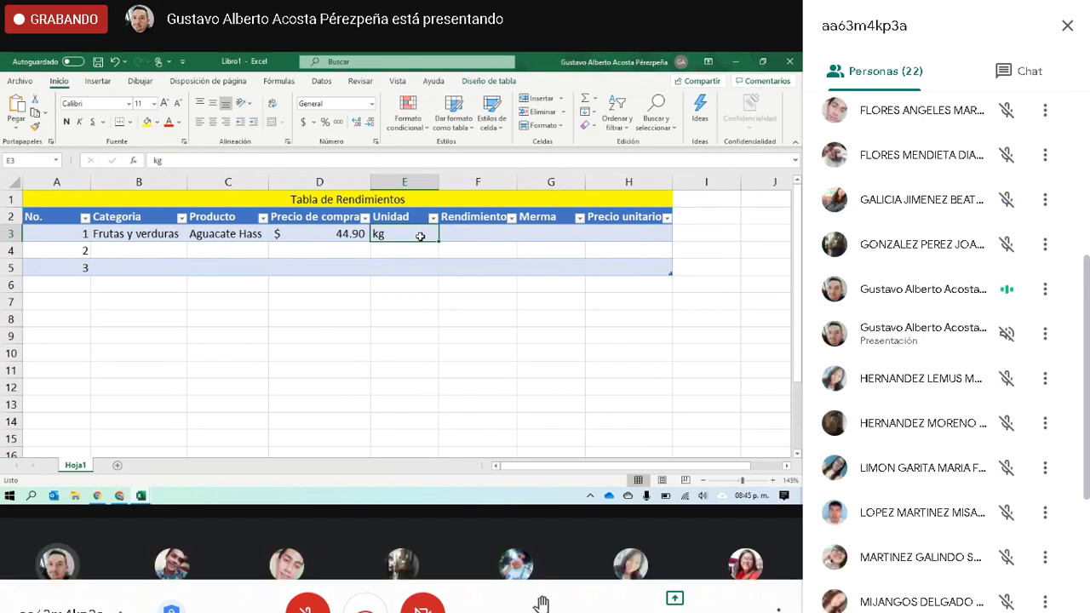
scroll(945, 349, "up", 4)
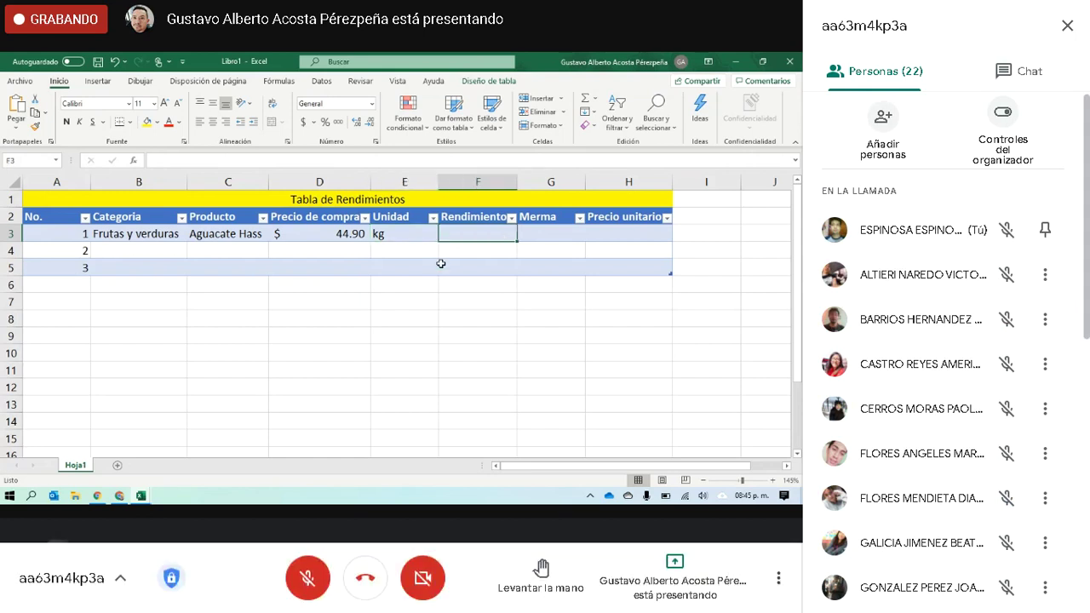
left_click(1045, 274)
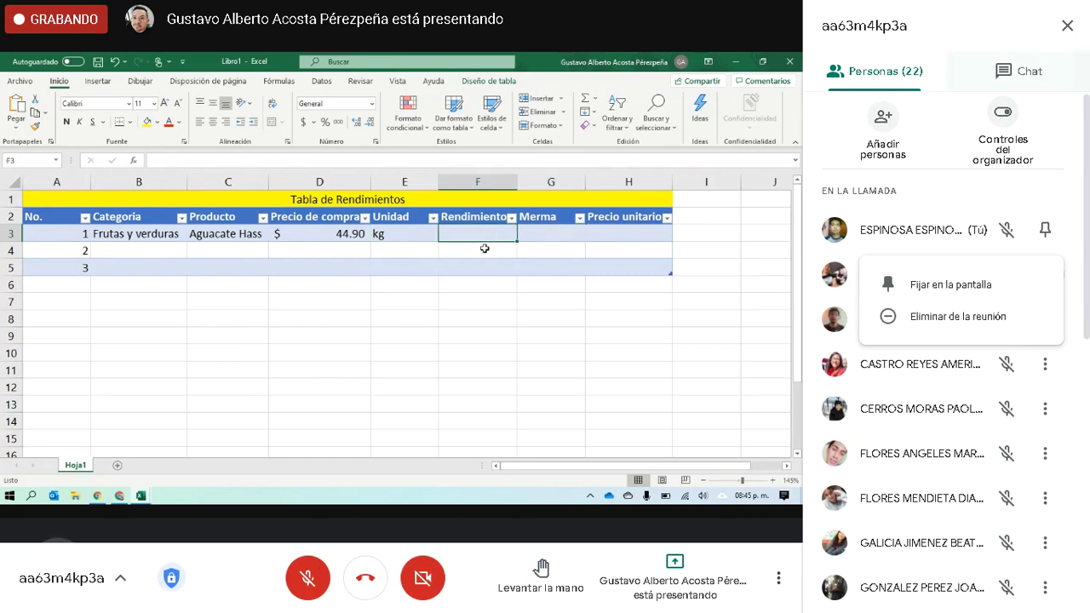
key("Escape")
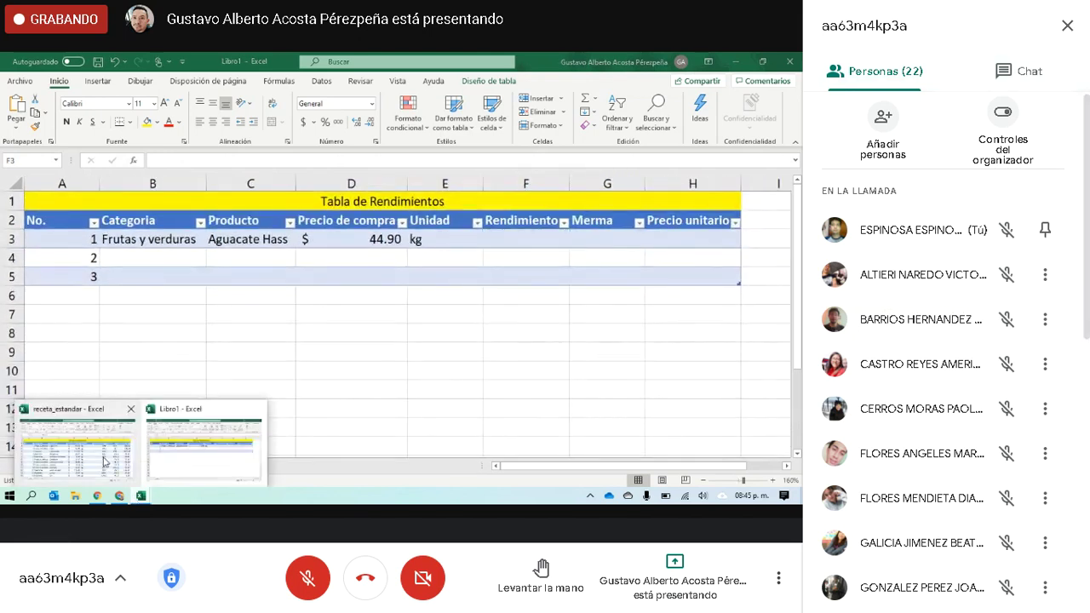
key("ctrl+alt+c")
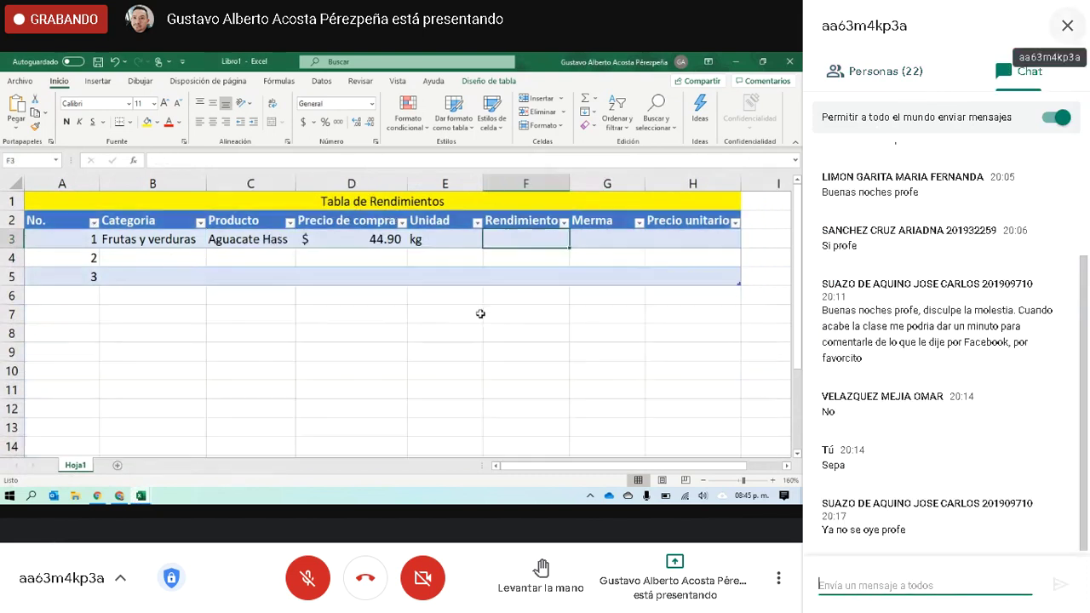
key("ctrl+alt+c")
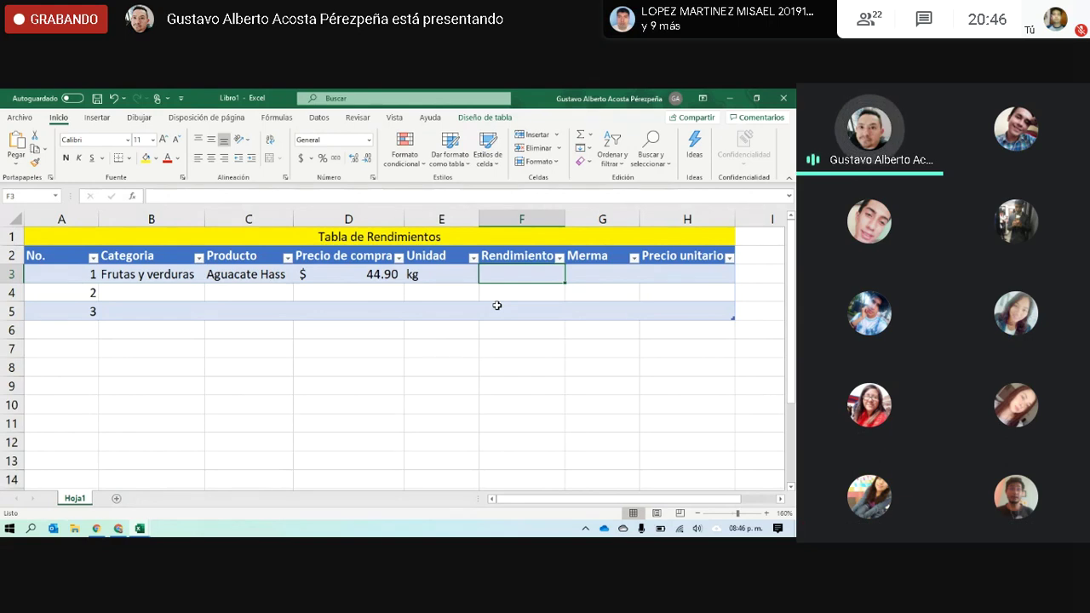
Step: Enter 60% as the Rendimiento for Aguacate Hass in F3 and reselect the cell
type("60%")
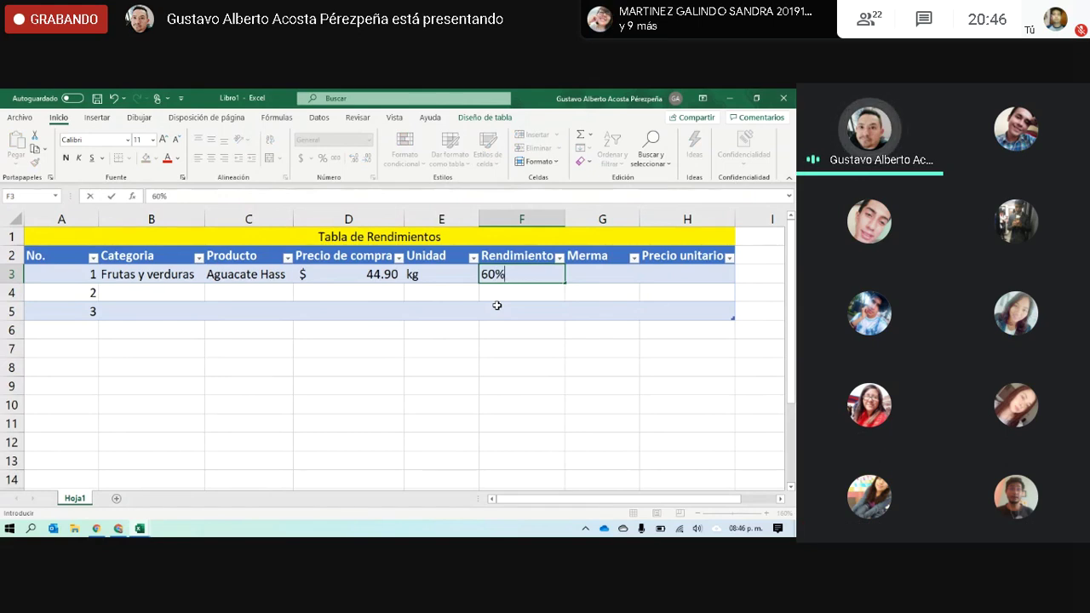
key("Return")
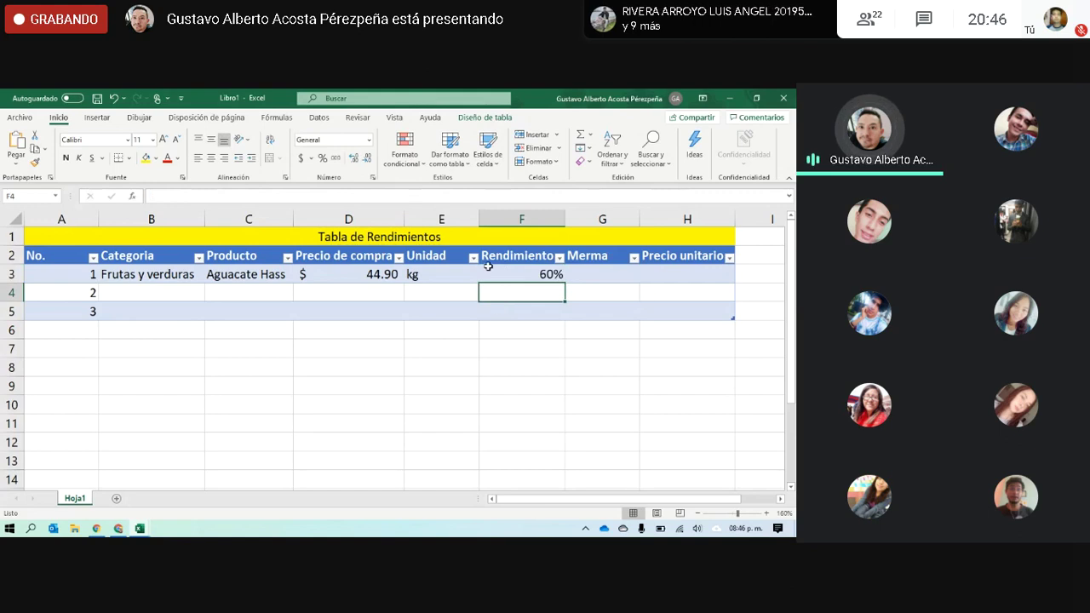
left_click(488, 266)
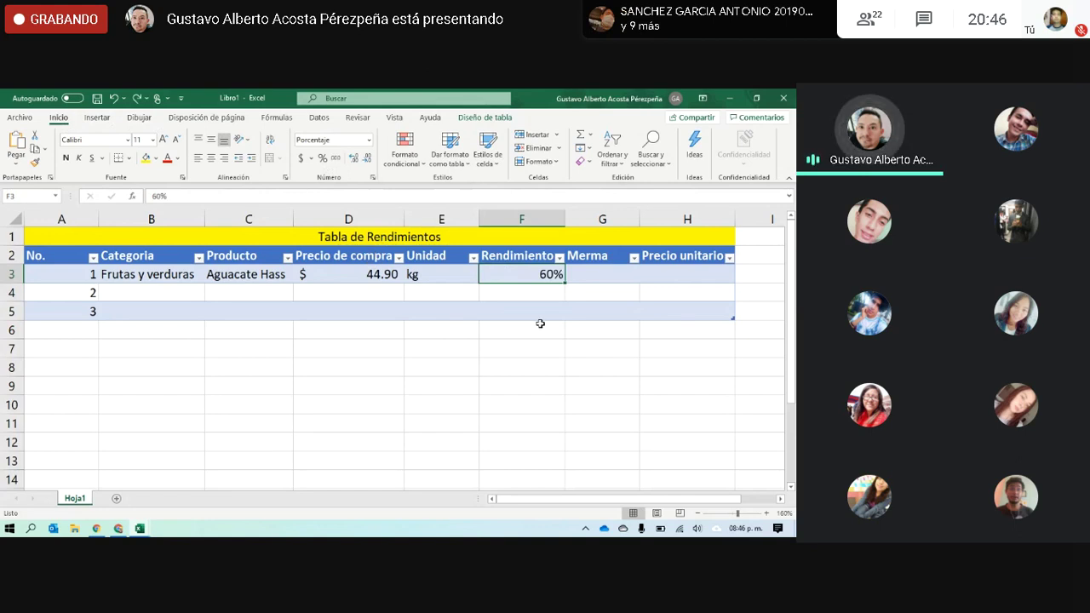
Step: Replace the Rendimiento in F3 with a plain 60 and apply the percentage style to it
key("Delete")
type("60")
key("Return")
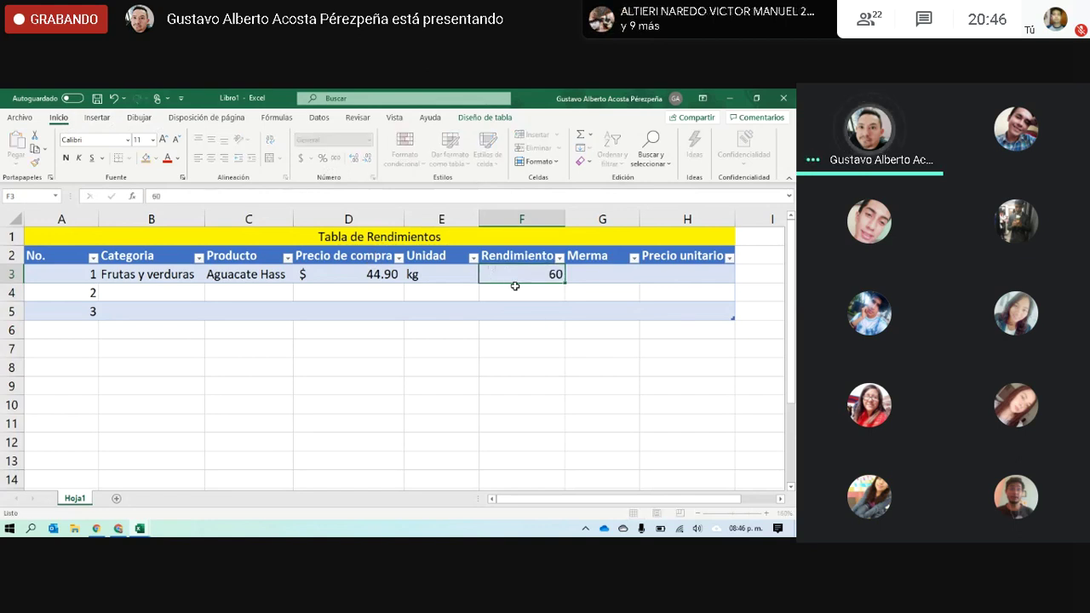
left_click(511, 272)
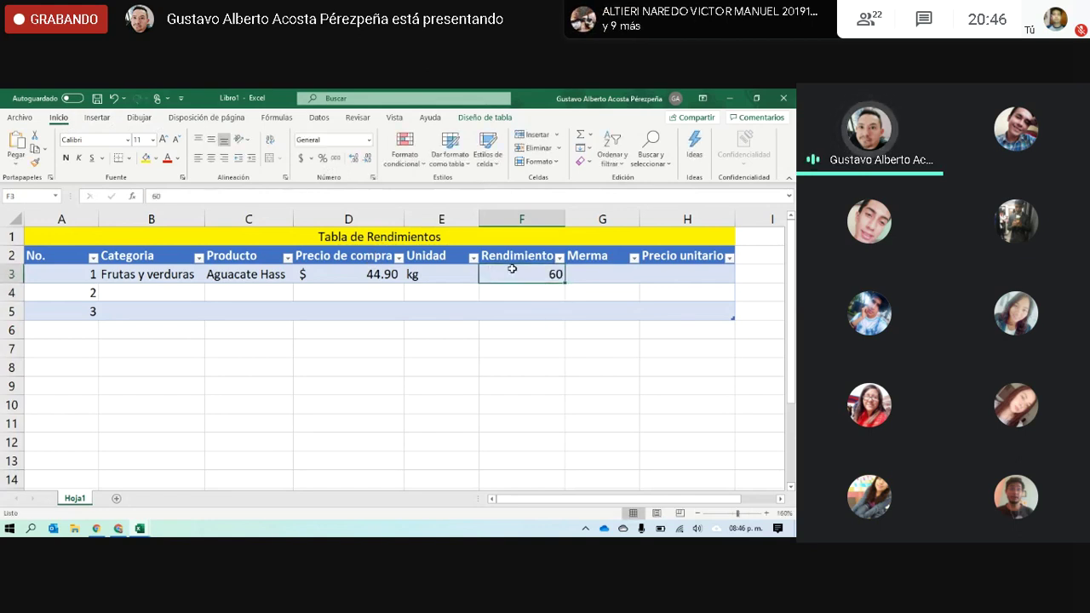
left_click(323, 159)
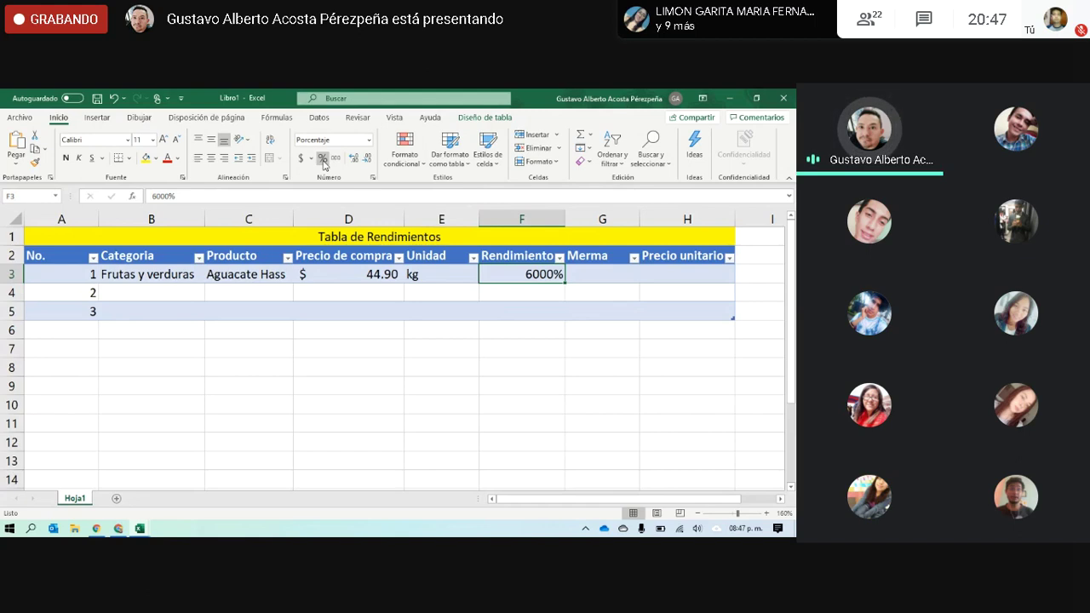
Step: Undo the percentage style and the entry of 60 in the Rendimiento cell F3
key("BackSpace")
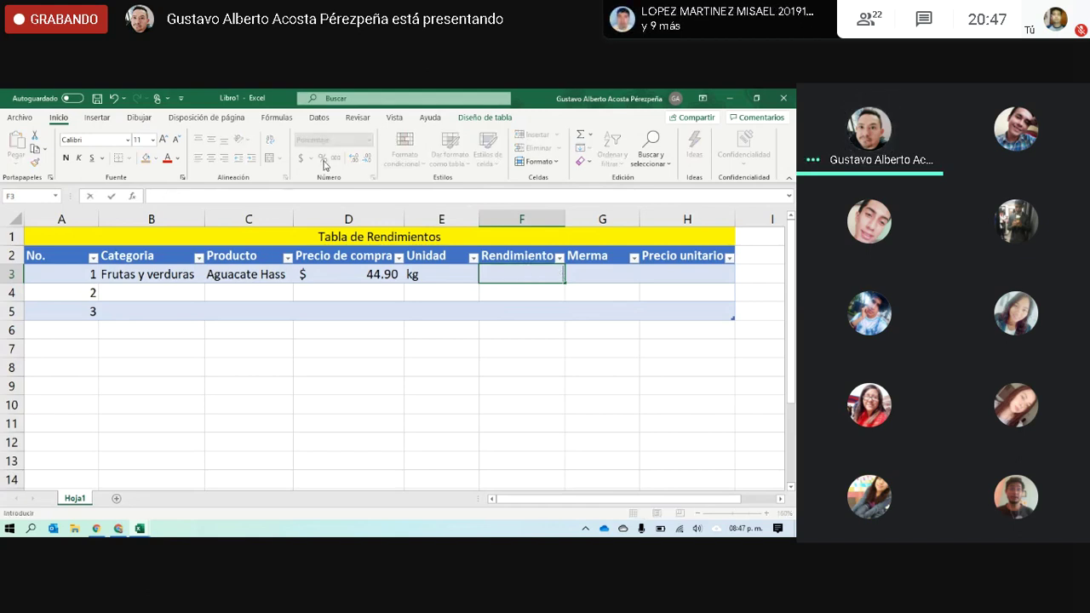
key("Escape")
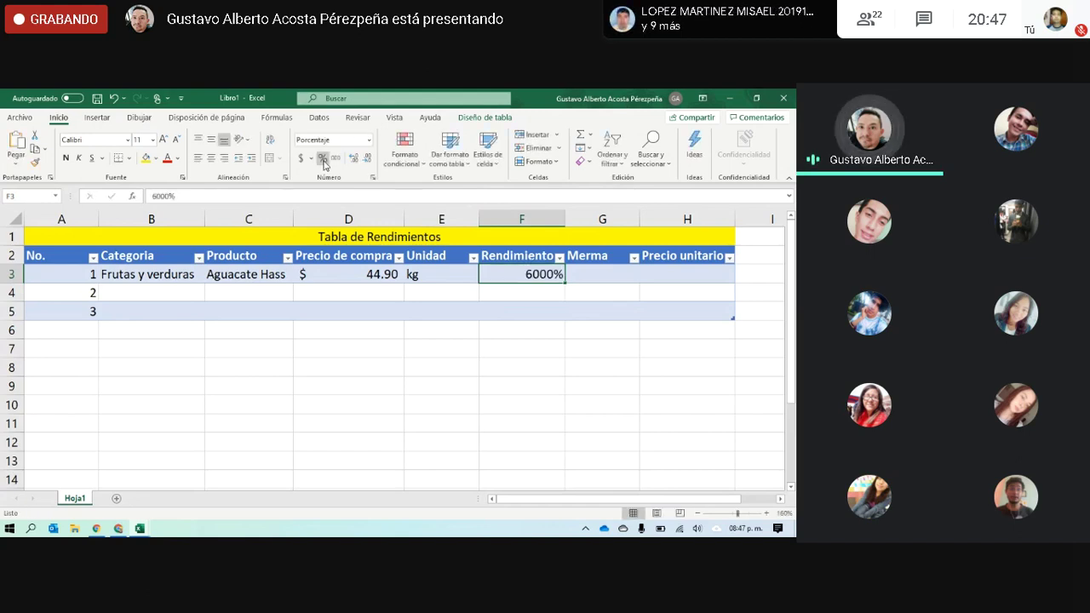
left_click(114, 99)
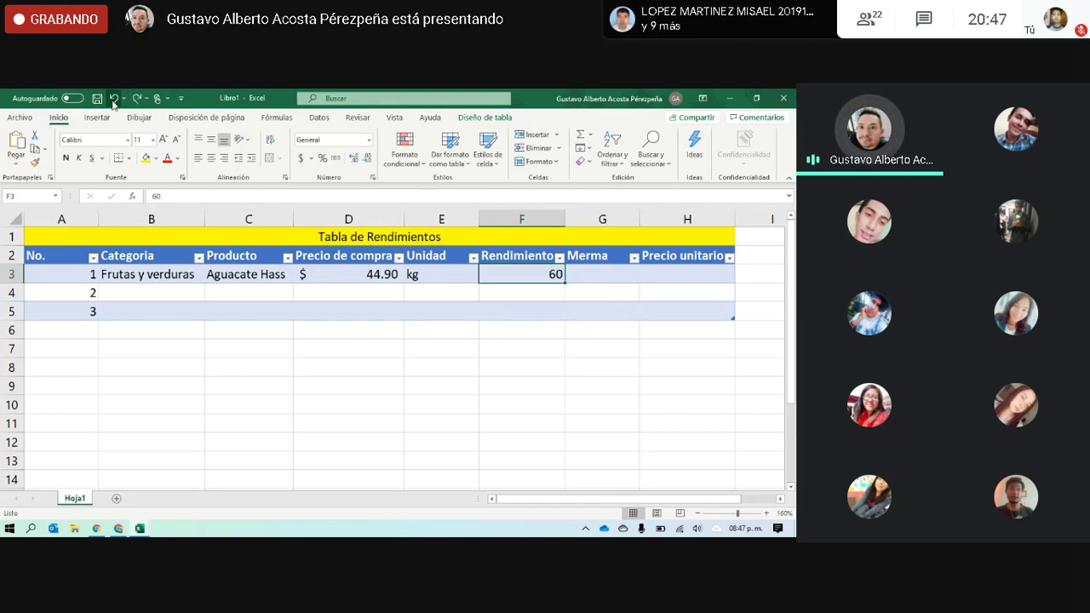
left_click(115, 100)
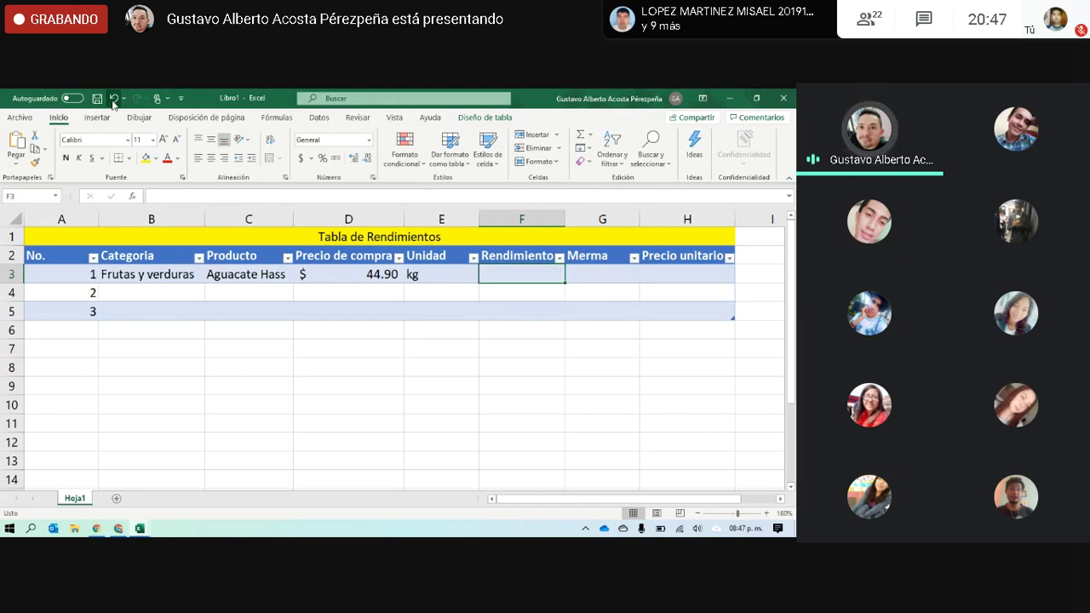
Step: Enter .60 as the Rendimiento for Aguacate Hass in F3 and reselect the cell
type(".60")
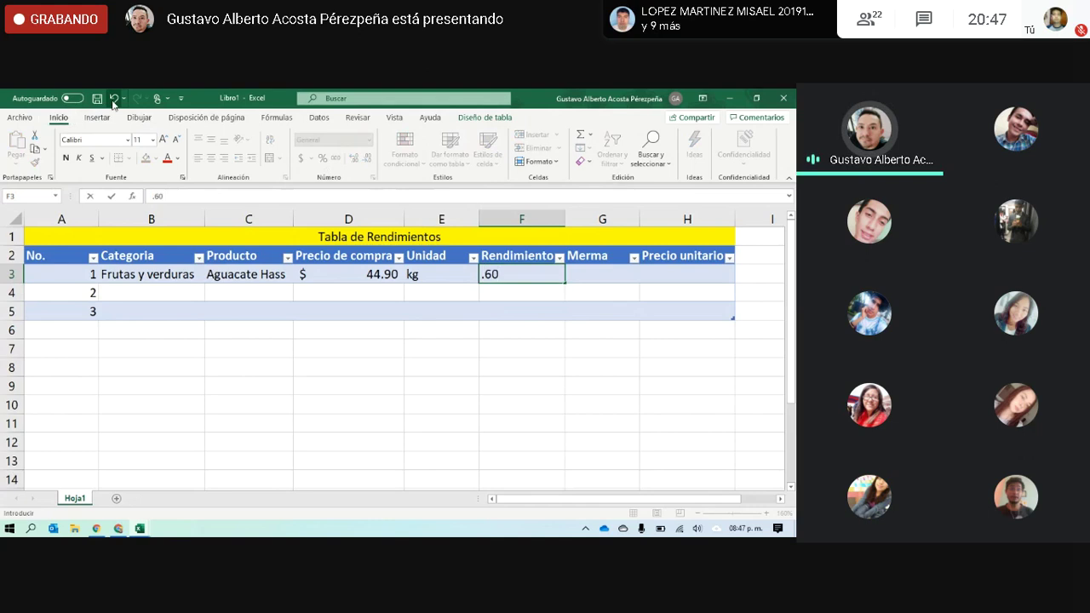
key("Return")
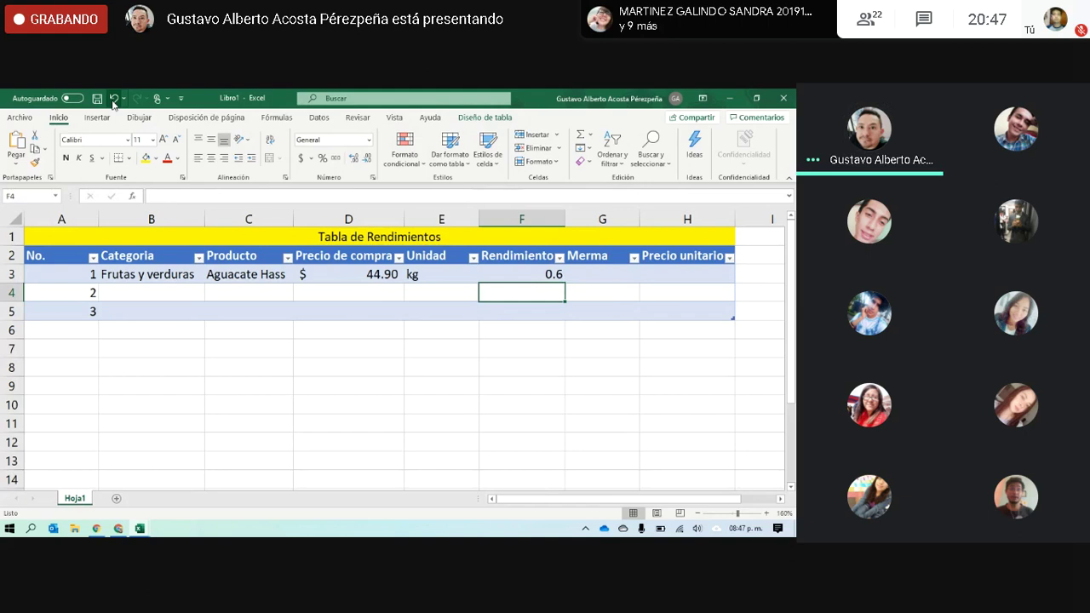
left_click(530, 274)
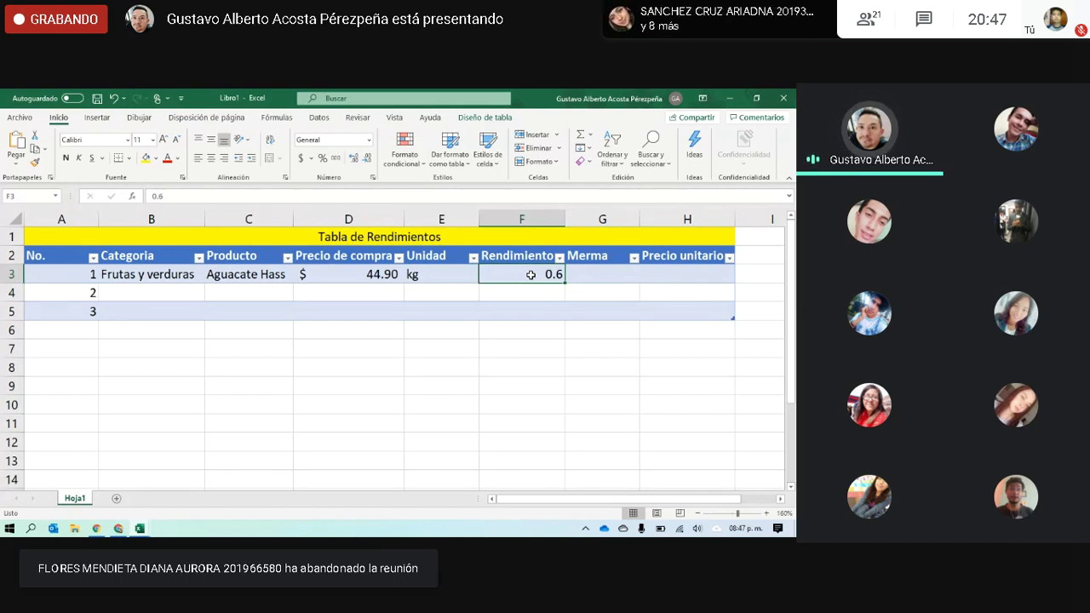
left_click(586, 278)
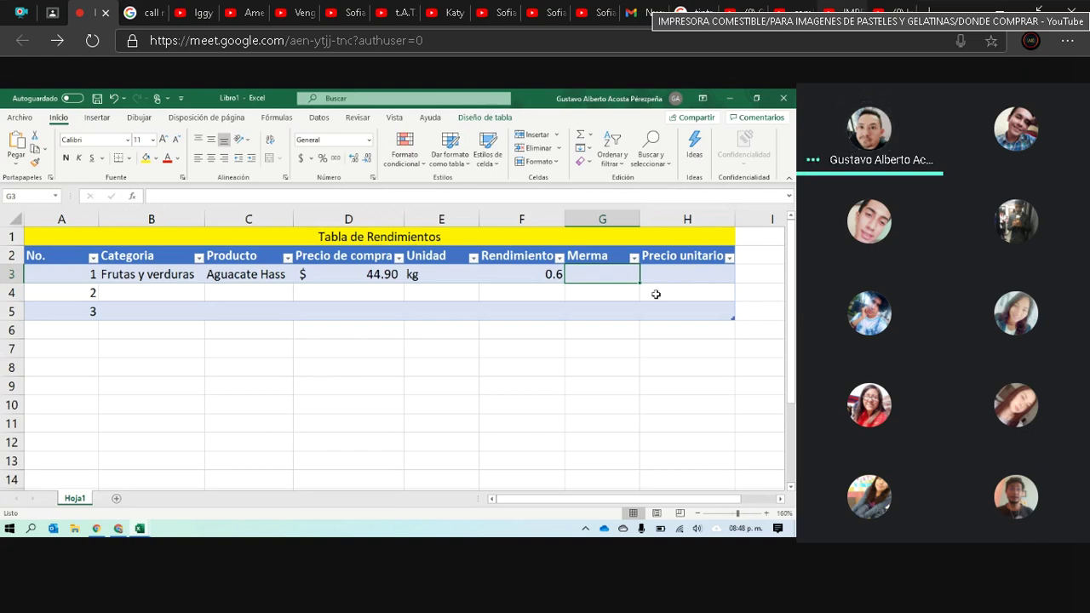
type("=")
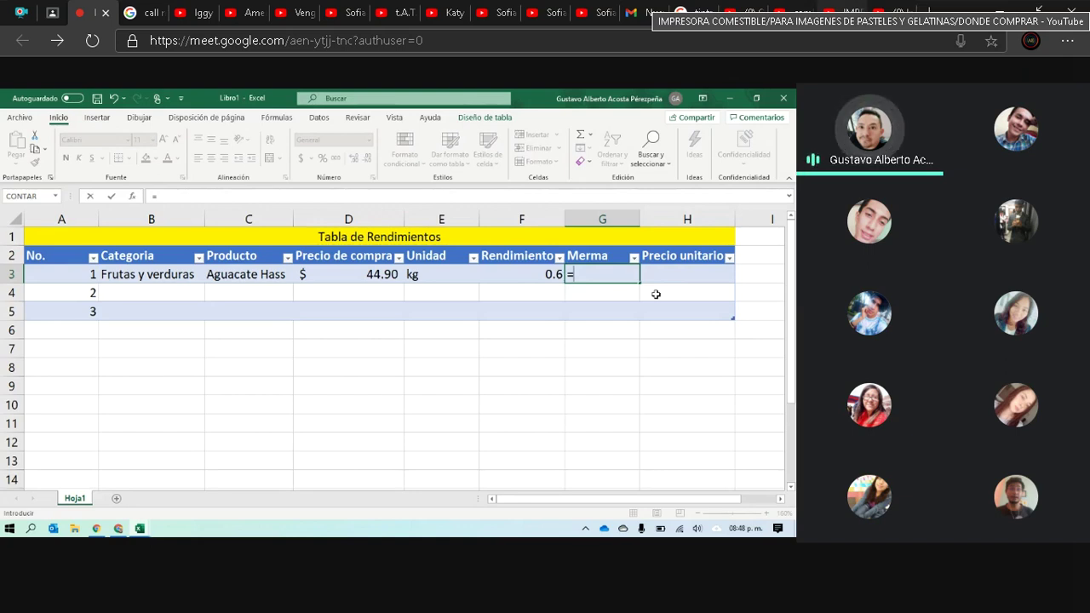
type("1-")
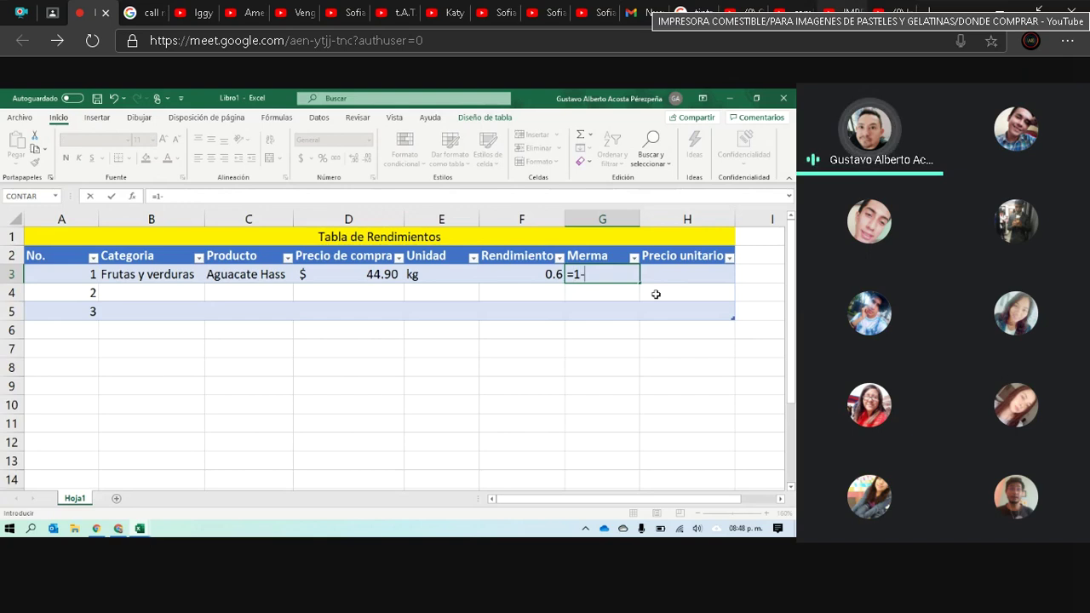
left_click(506, 271)
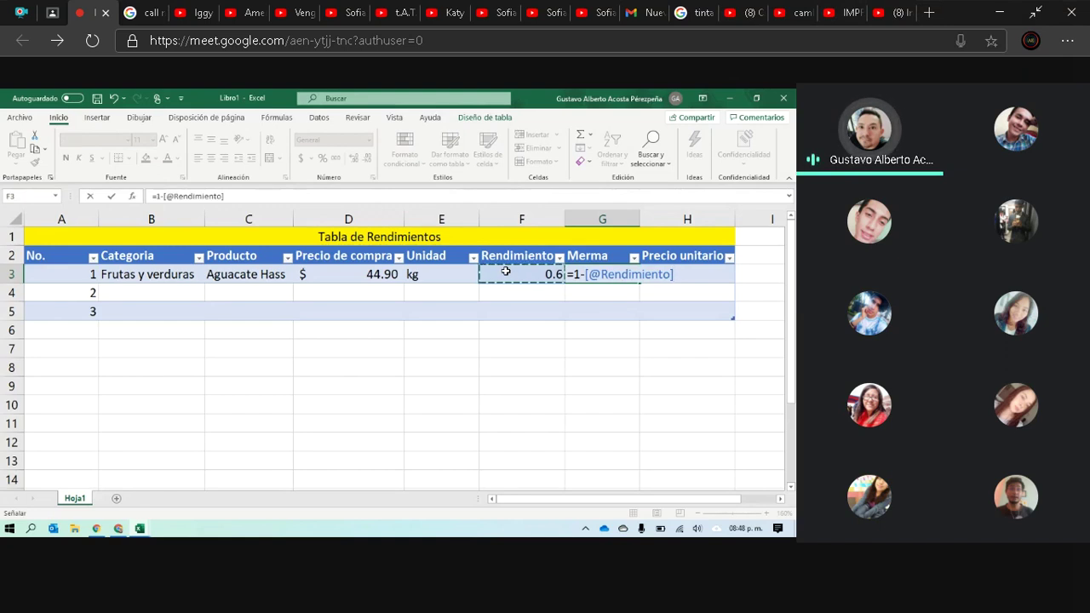
key("Return")
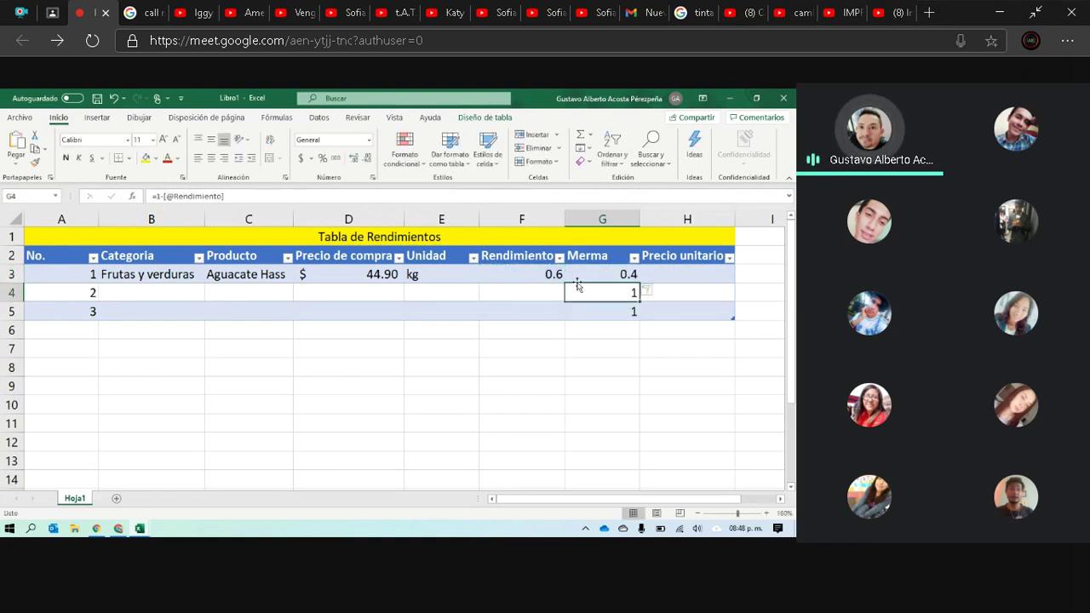
Step: Inspect the Merma formula in G3 and in the still empty product row at G4, leaving both formulas as they are
left_click(592, 274)
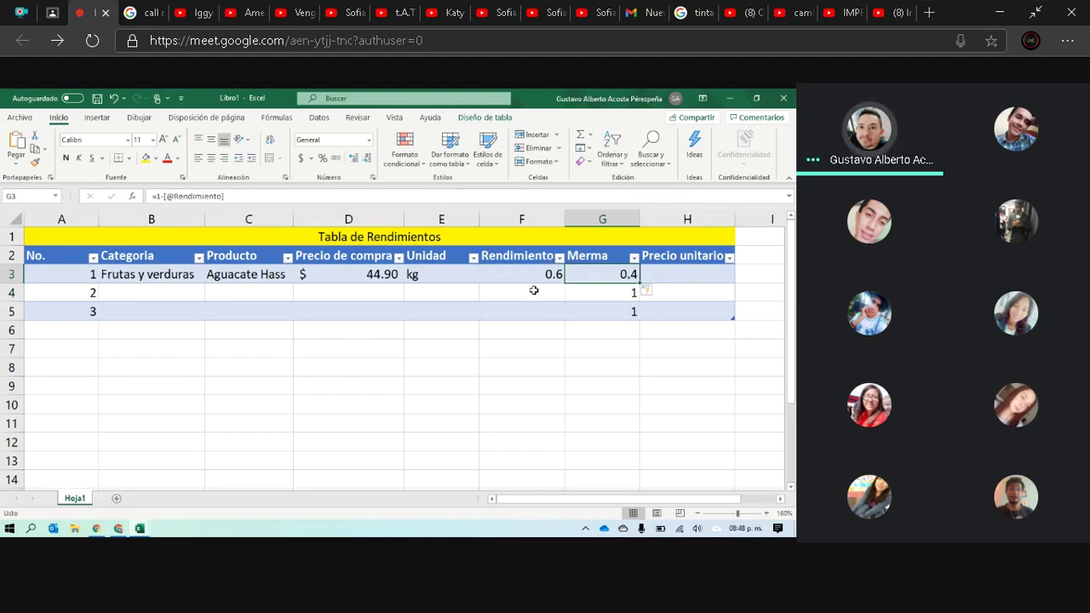
left_click(591, 296)
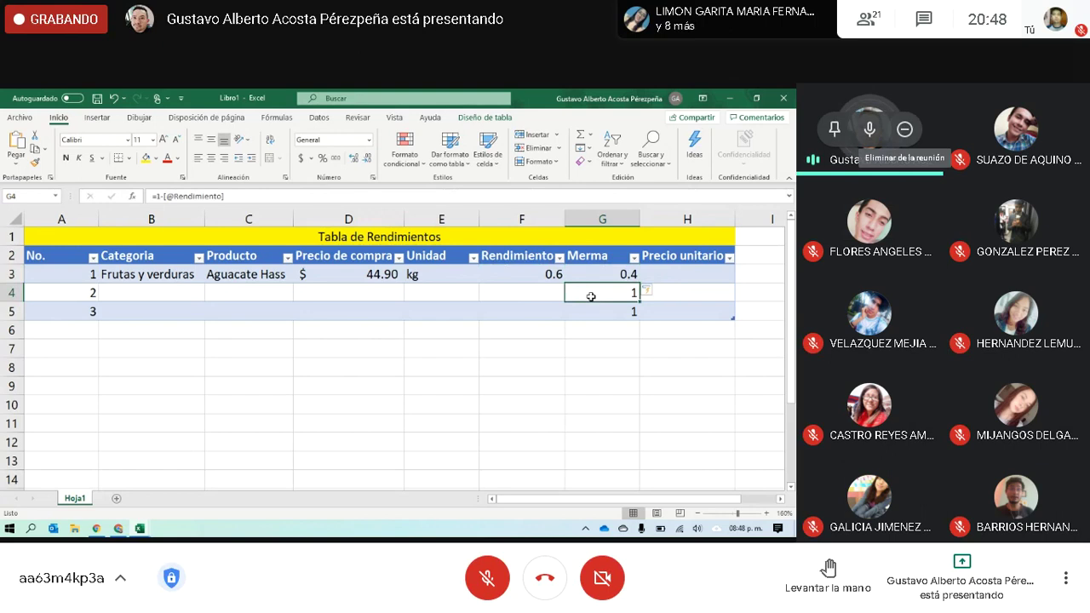
key("XF86MonBrightnessDown")
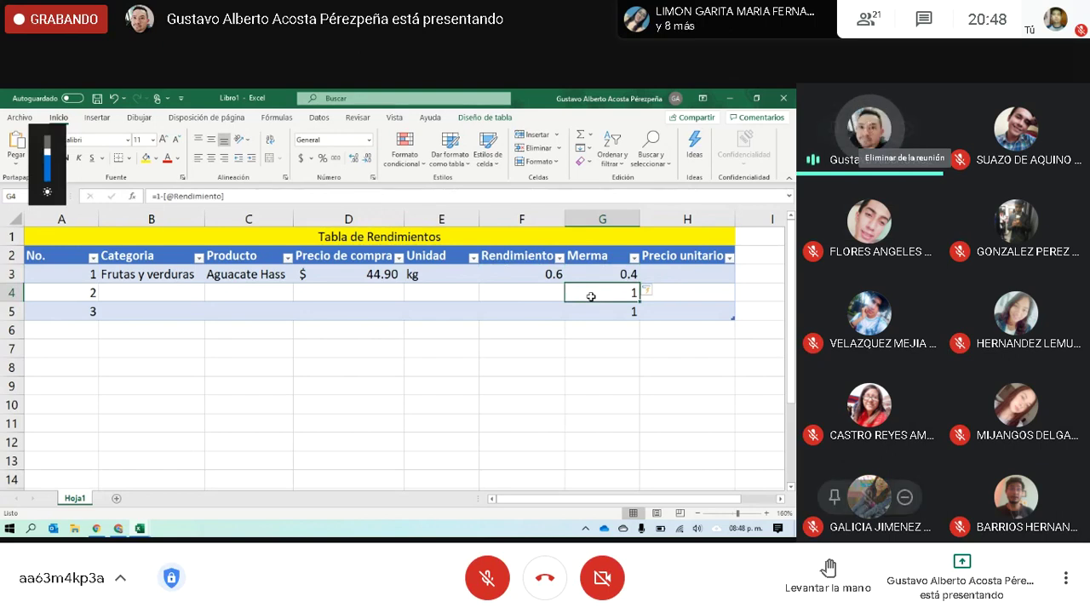
double_click(591, 297)
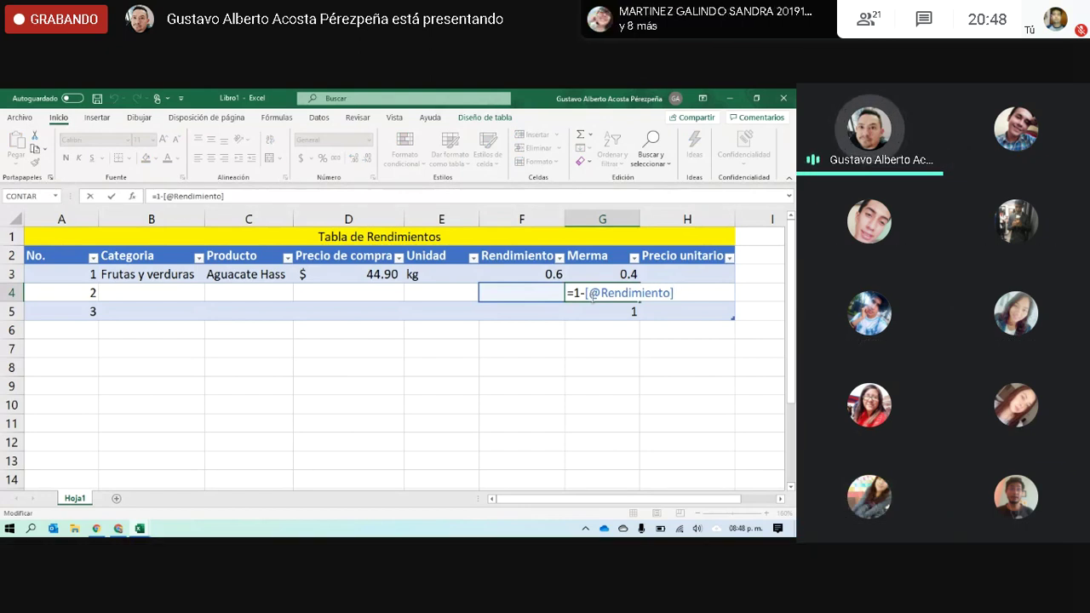
key("Return")
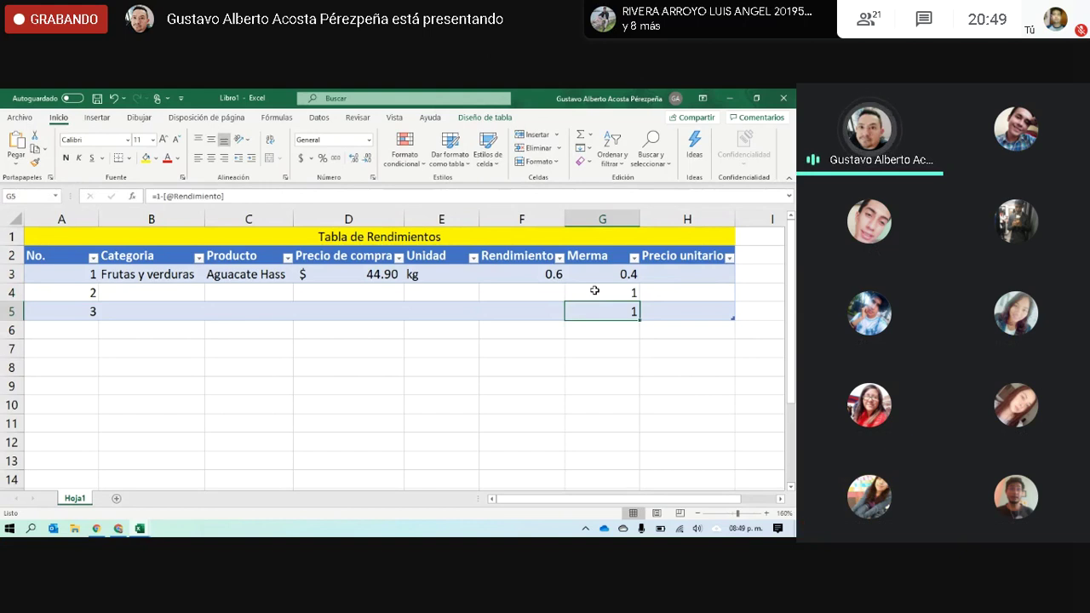
left_click(514, 295)
left_click(579, 299)
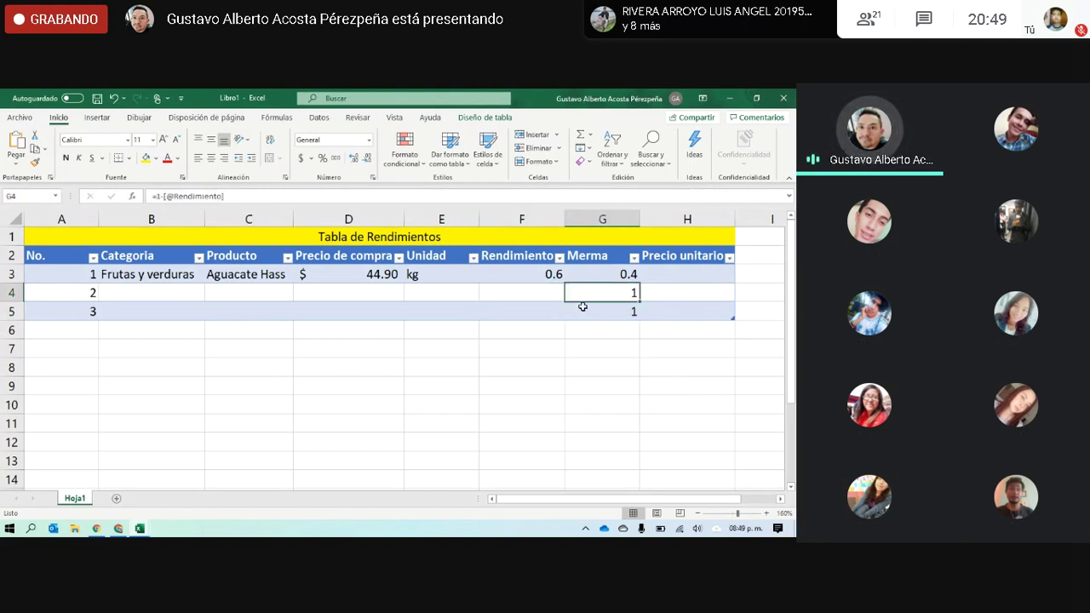
Step: Select the Precio unitario cell H3 and examine the matching H3 formula in receta_estandar before returning to Libro1
left_click(669, 274)
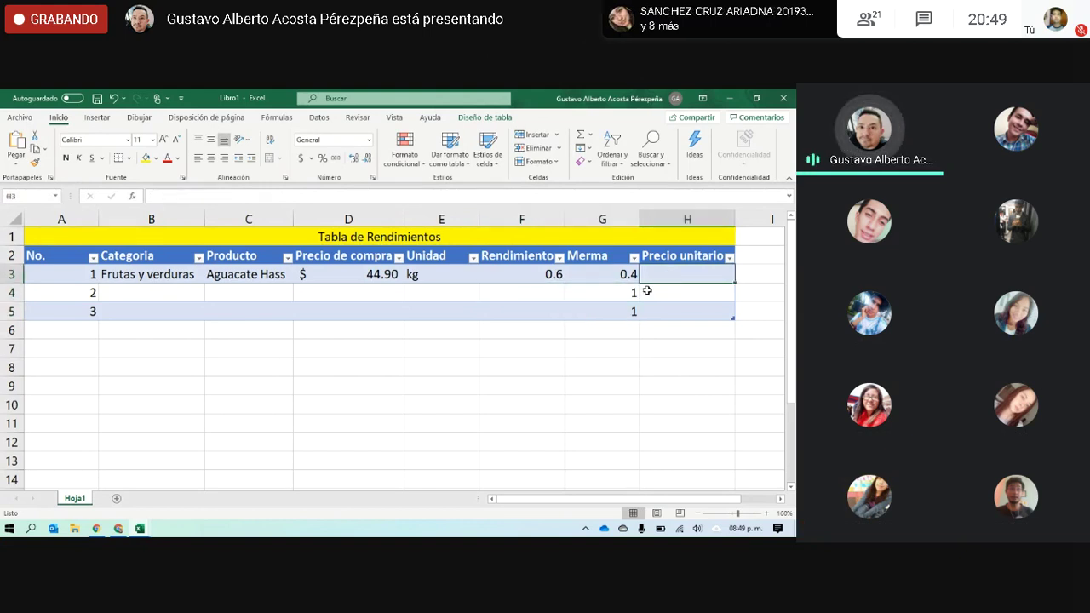
key("alt+Tab")
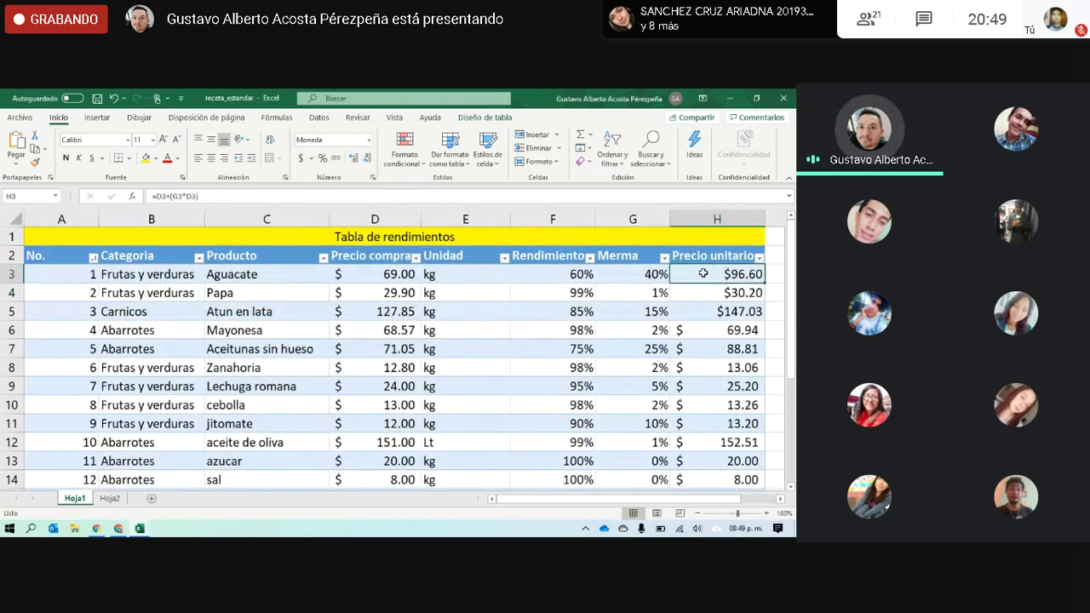
double_click(703, 274)
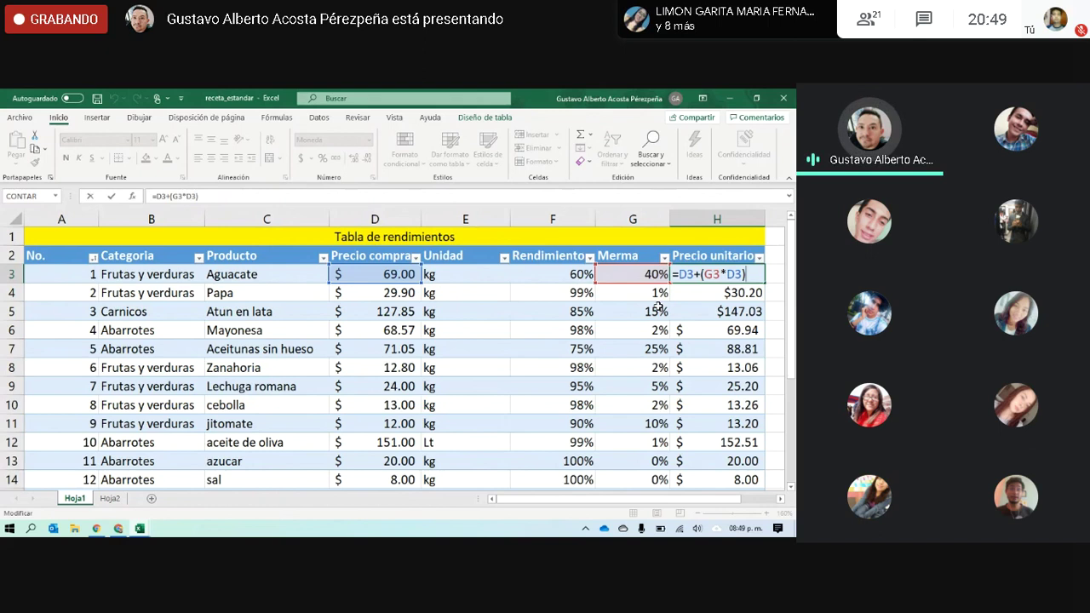
key("ctrl+Return")
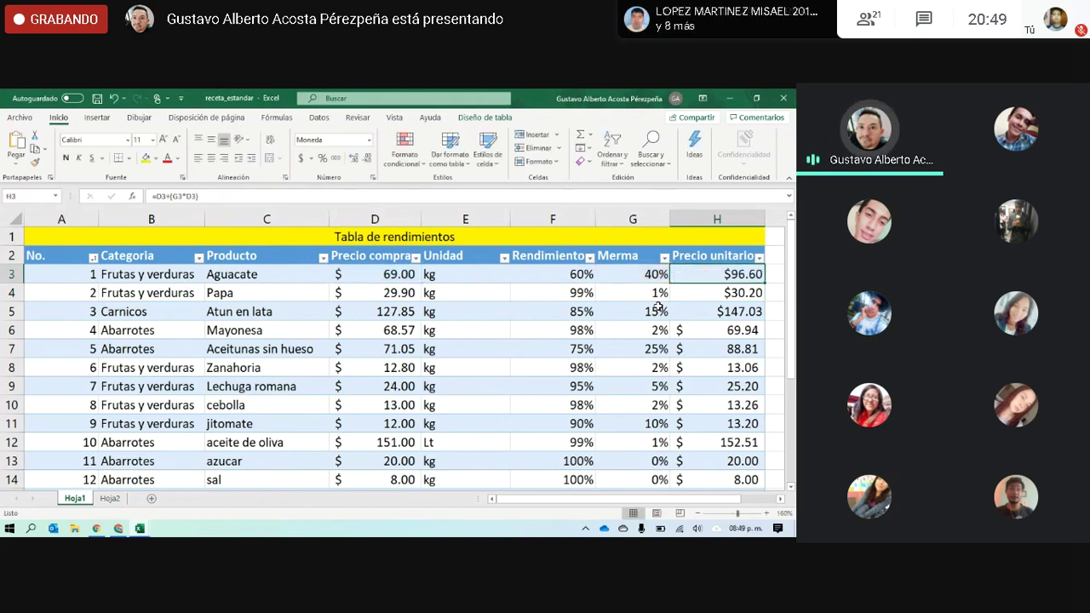
key("alt+Tab")
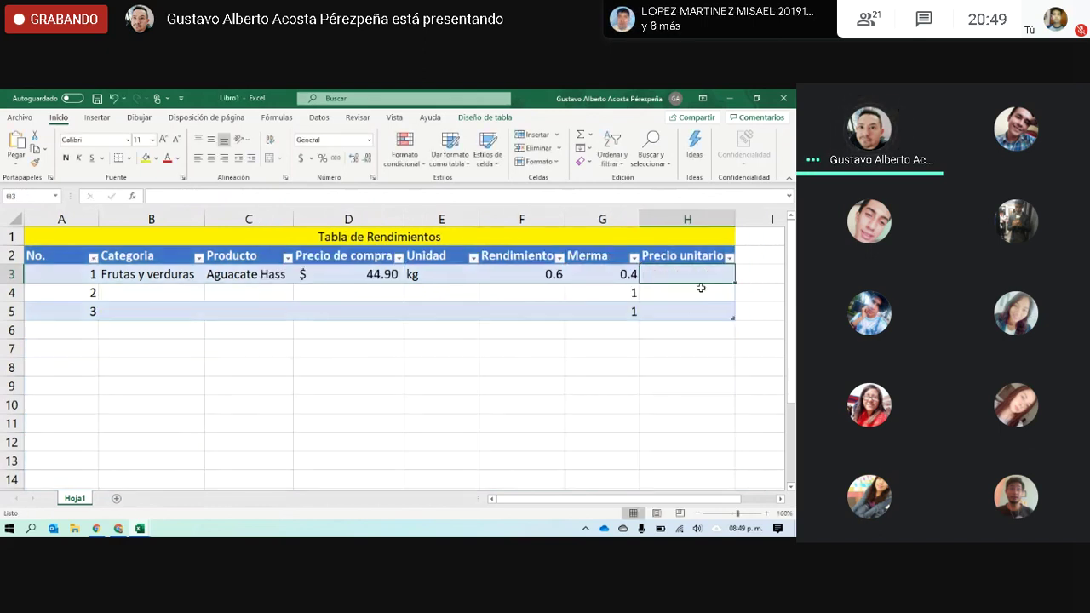
type("=")
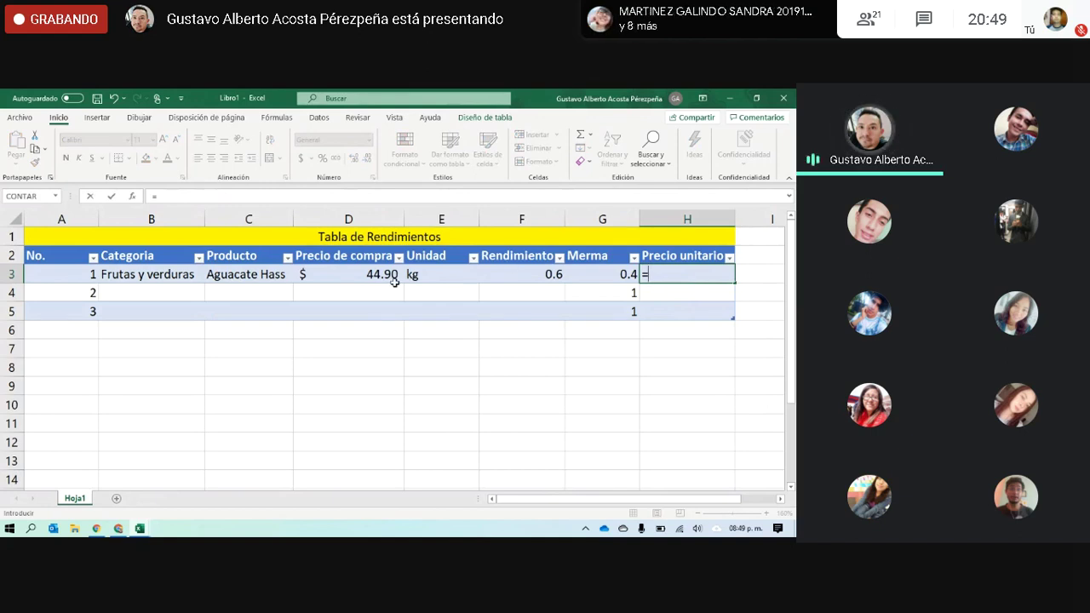
left_click(362, 274)
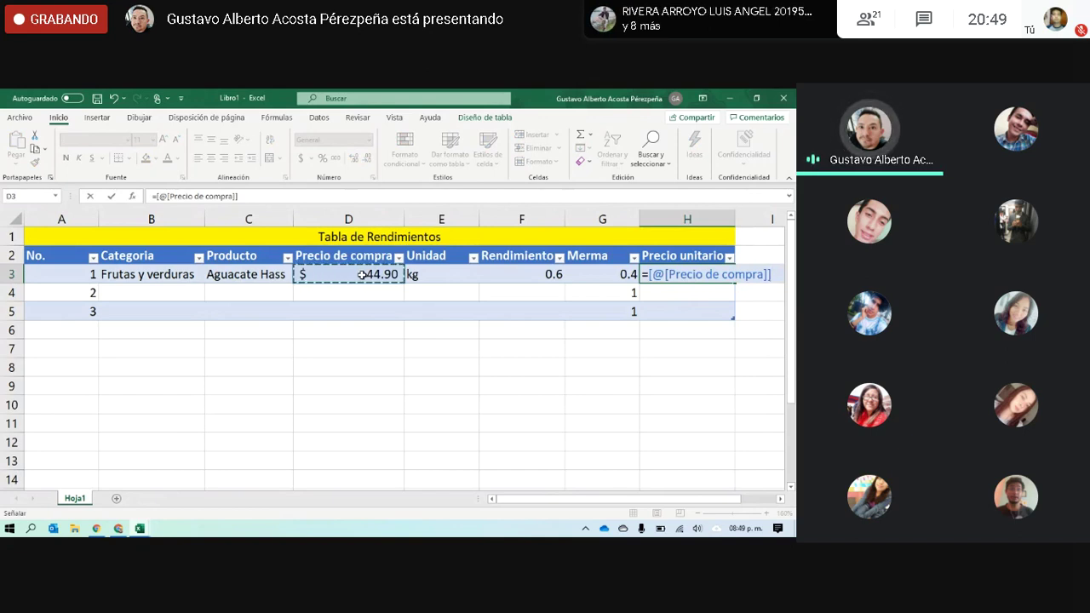
type("+")
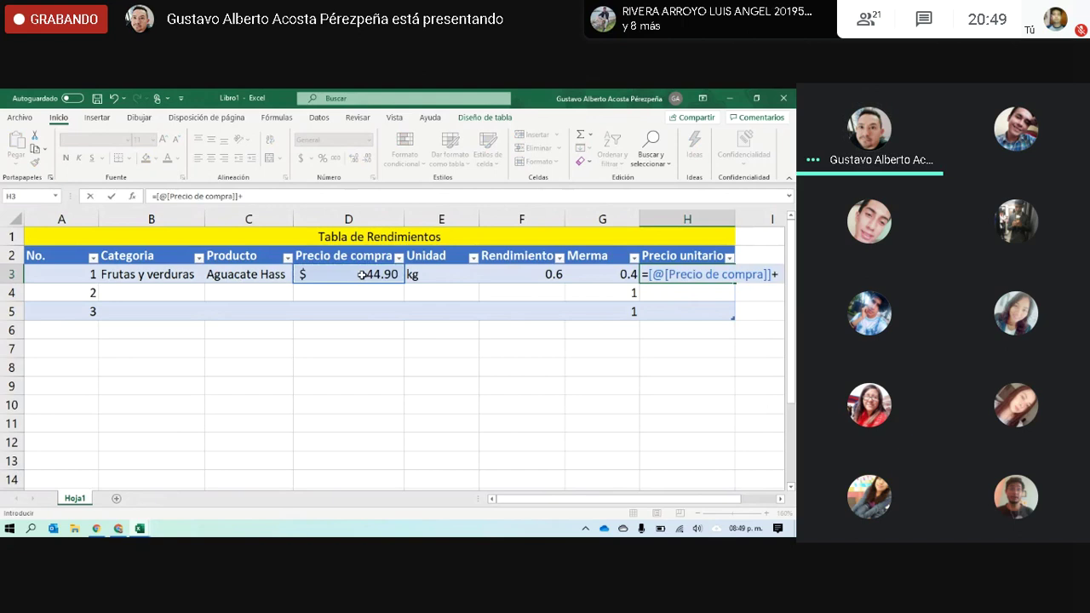
key("Escape")
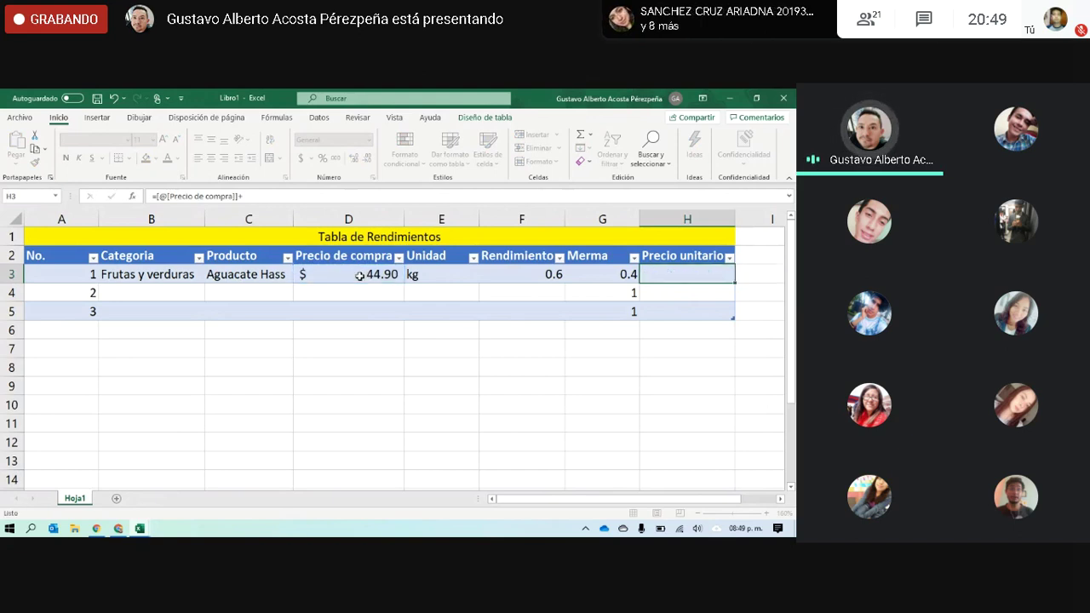
scroll(361, 276, "down", 2, "ctrl")
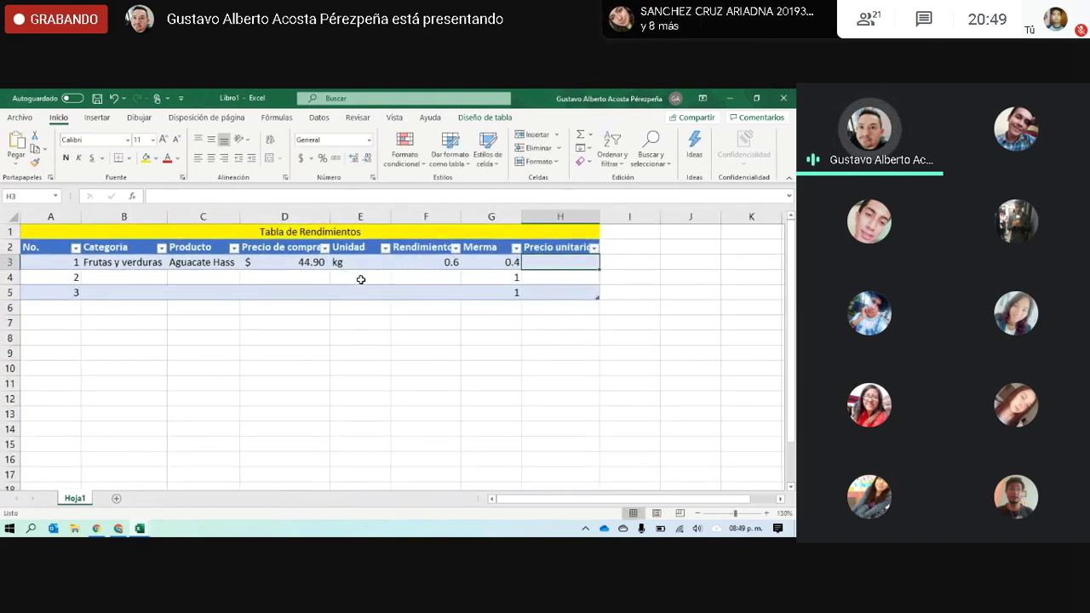
type("=")
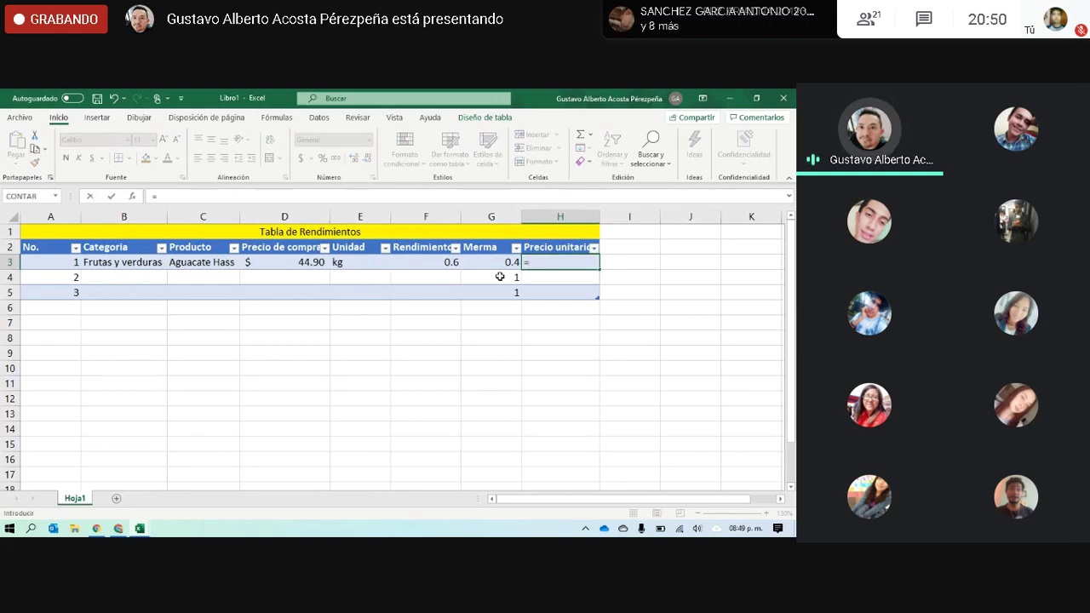
left_click(280, 264)
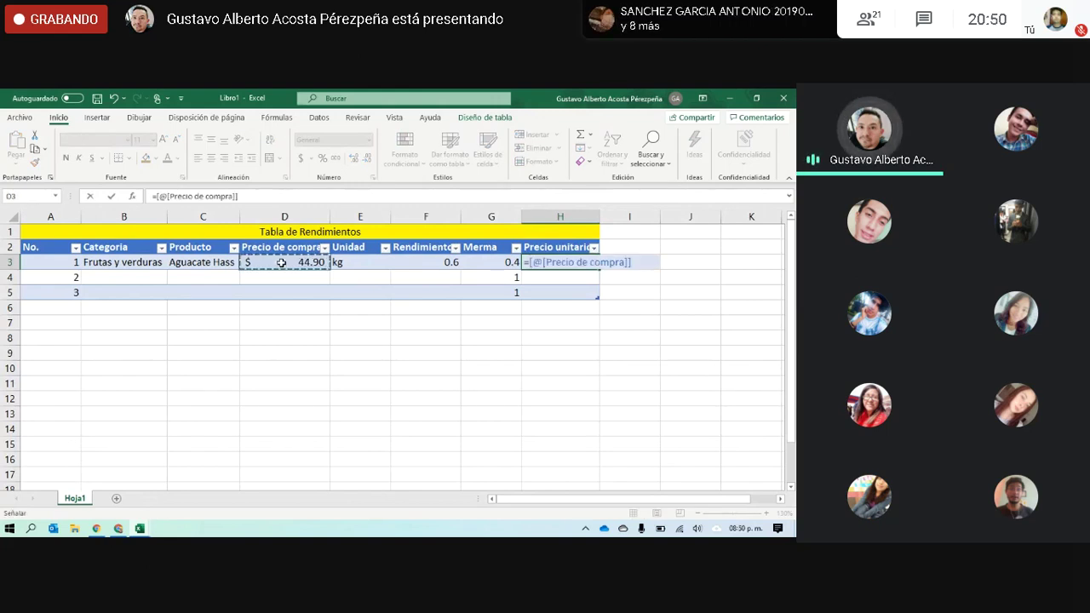
type("+")
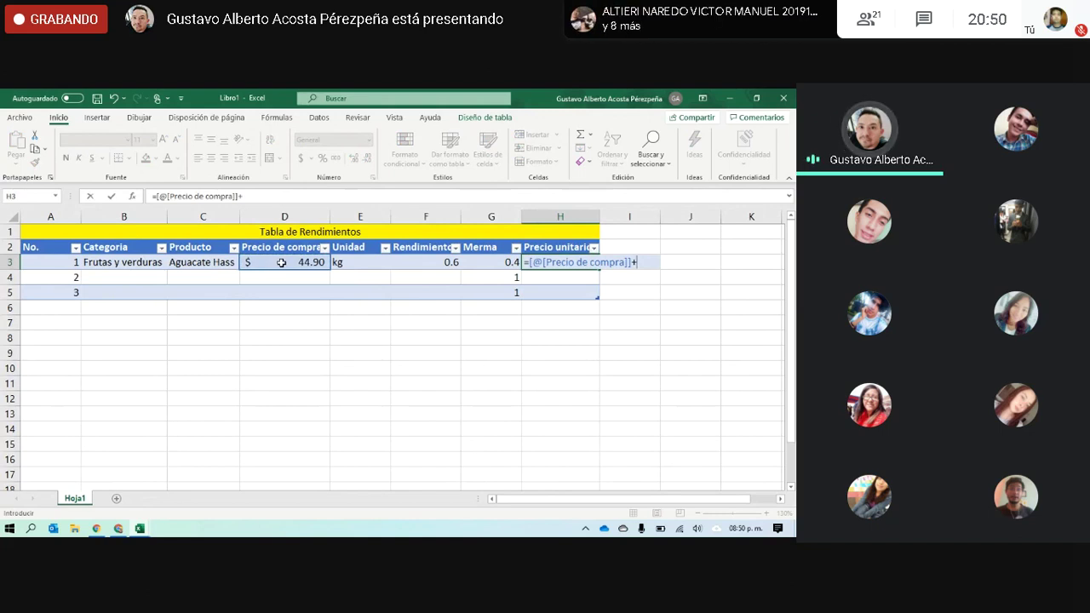
type("(")
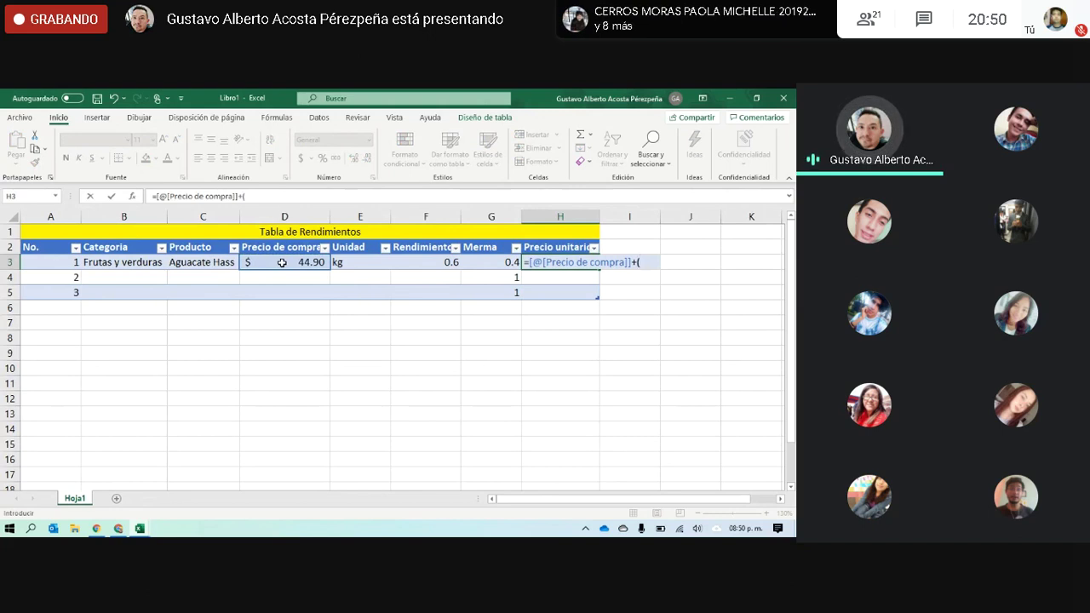
left_click(495, 260)
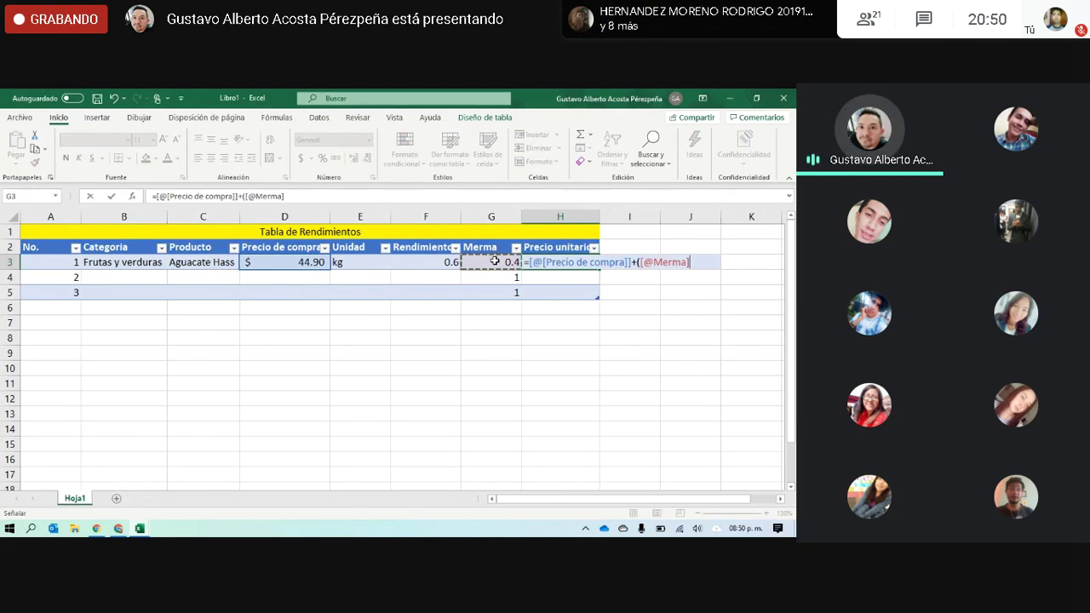
type("*")
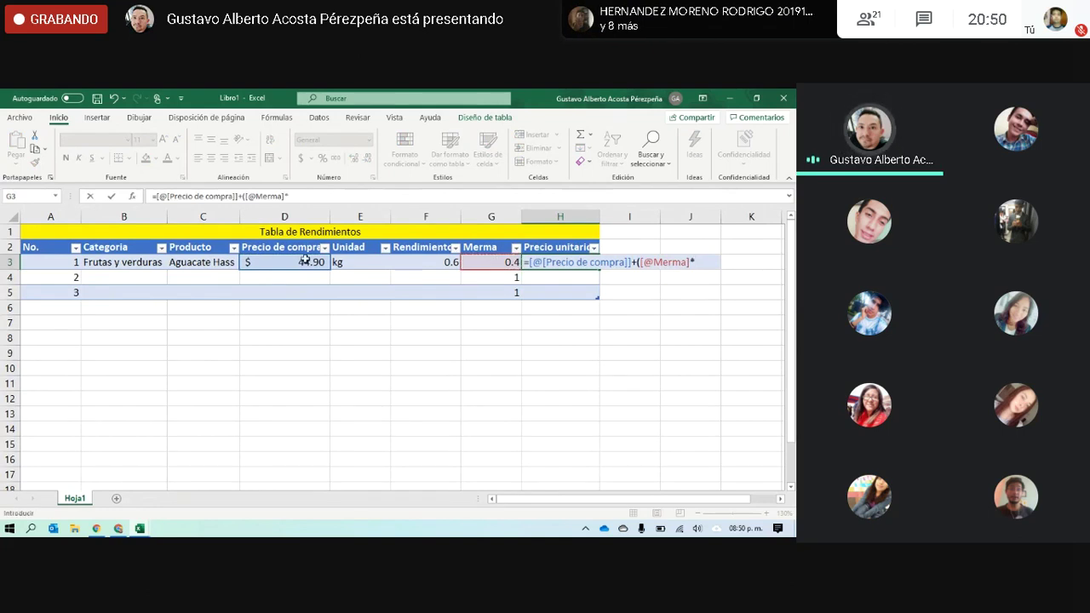
left_click(277, 261)
type(")")
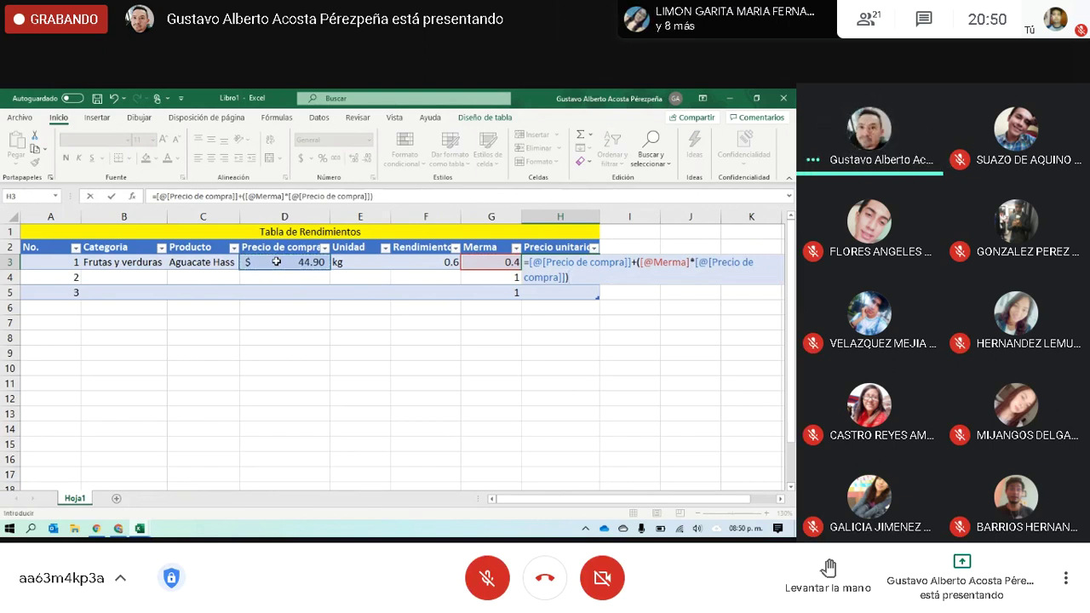
key("Return")
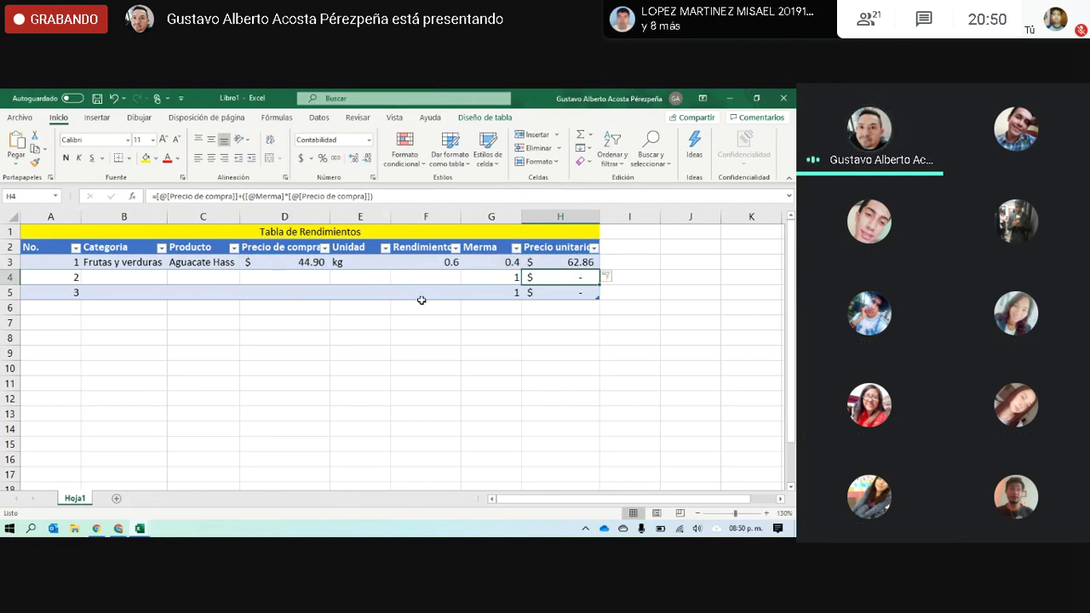
Step: Autofit the widths of the table's columns, from No. through Precio unitario, to their contents
left_click(292, 266)
left_click(546, 262)
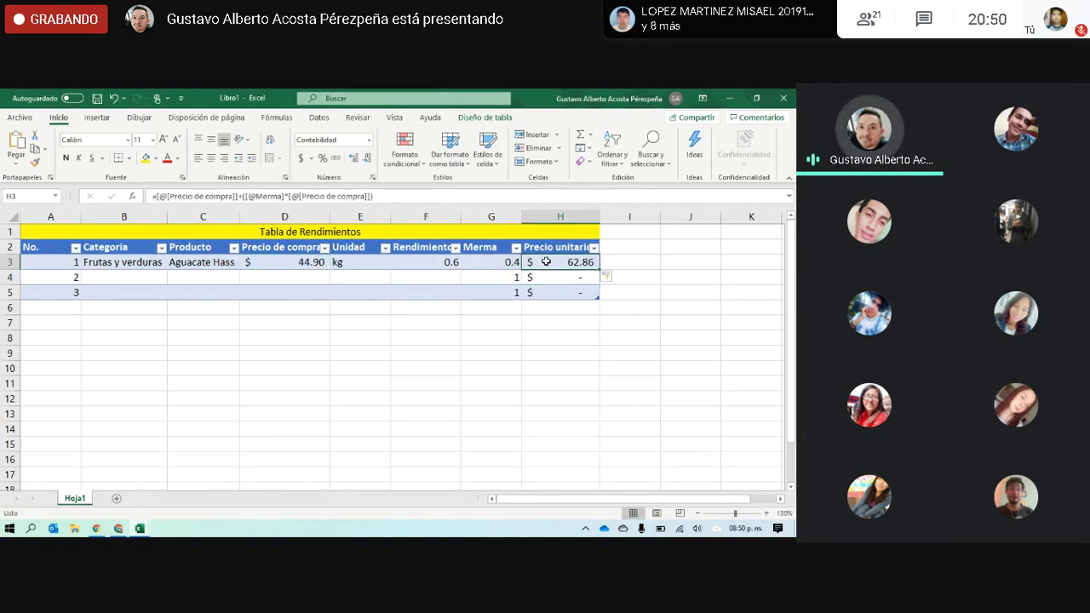
double_click(598, 216)
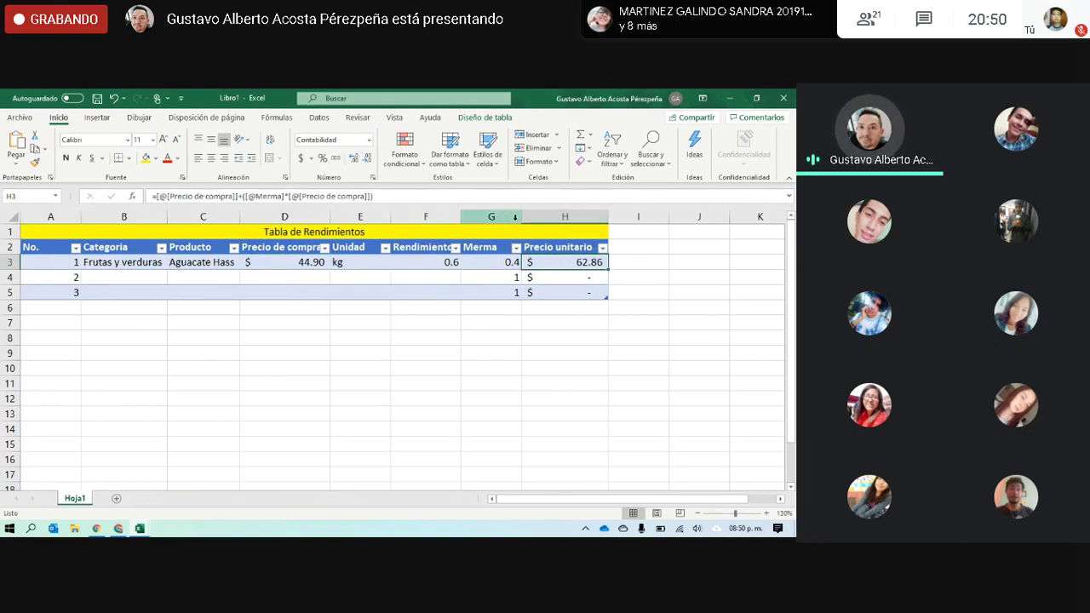
double_click(522, 217)
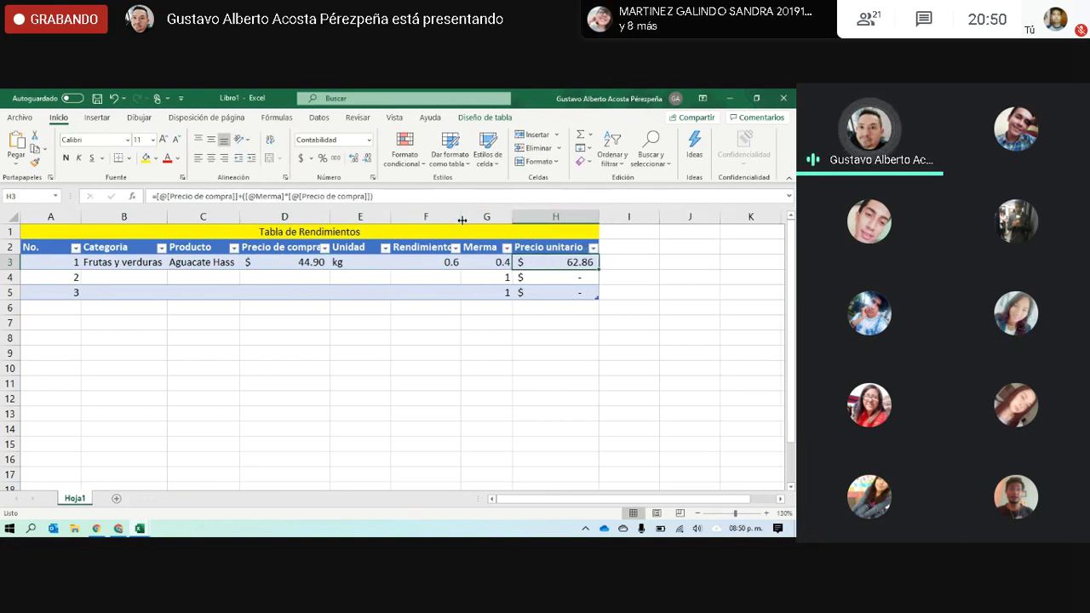
double_click(461, 217)
double_click(390, 217)
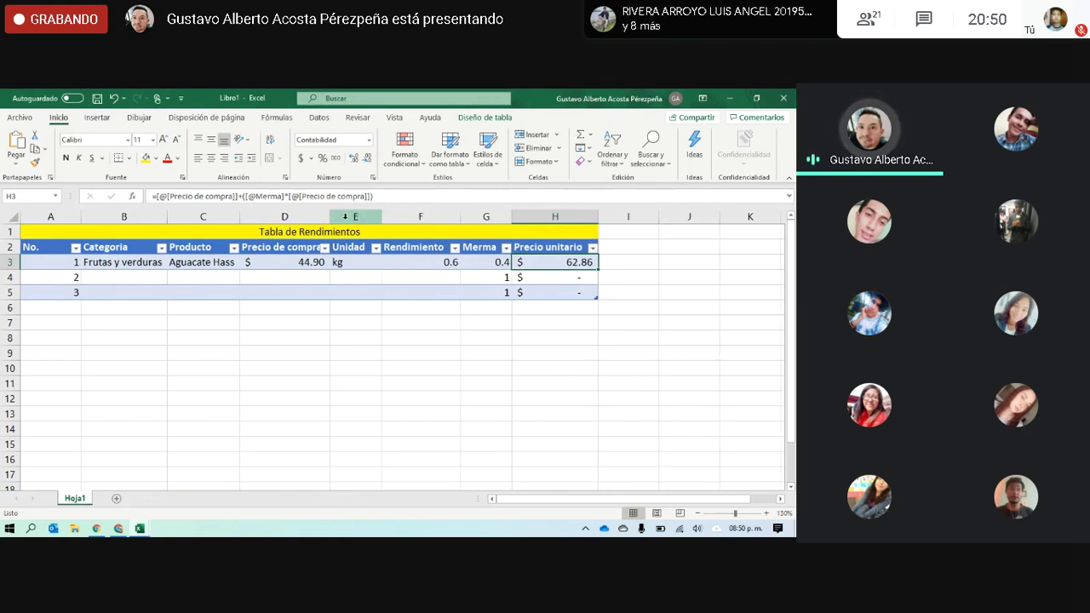
double_click(330, 218)
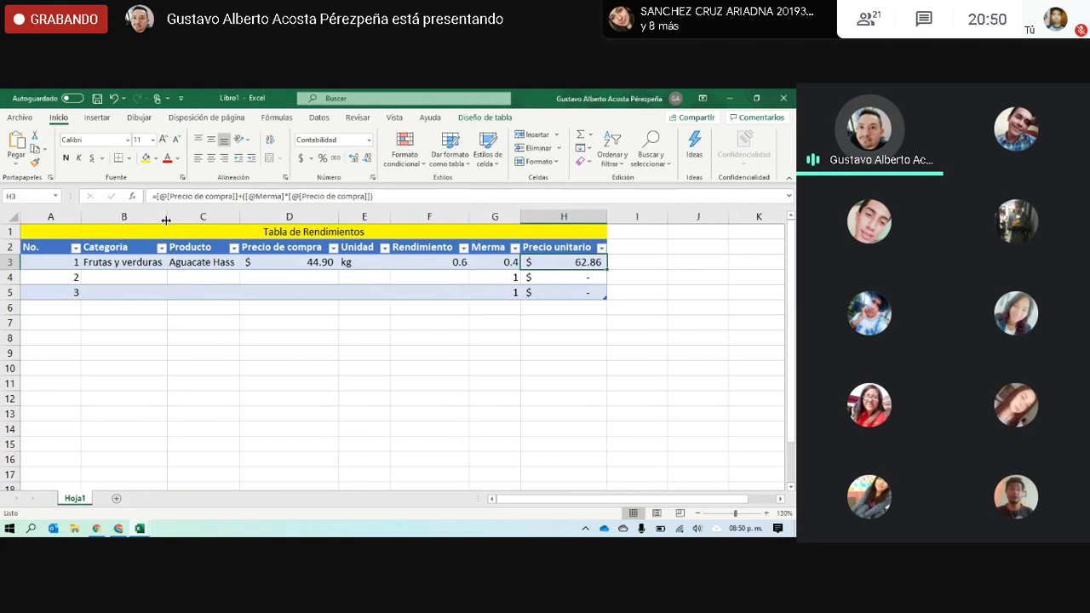
double_click(85, 218)
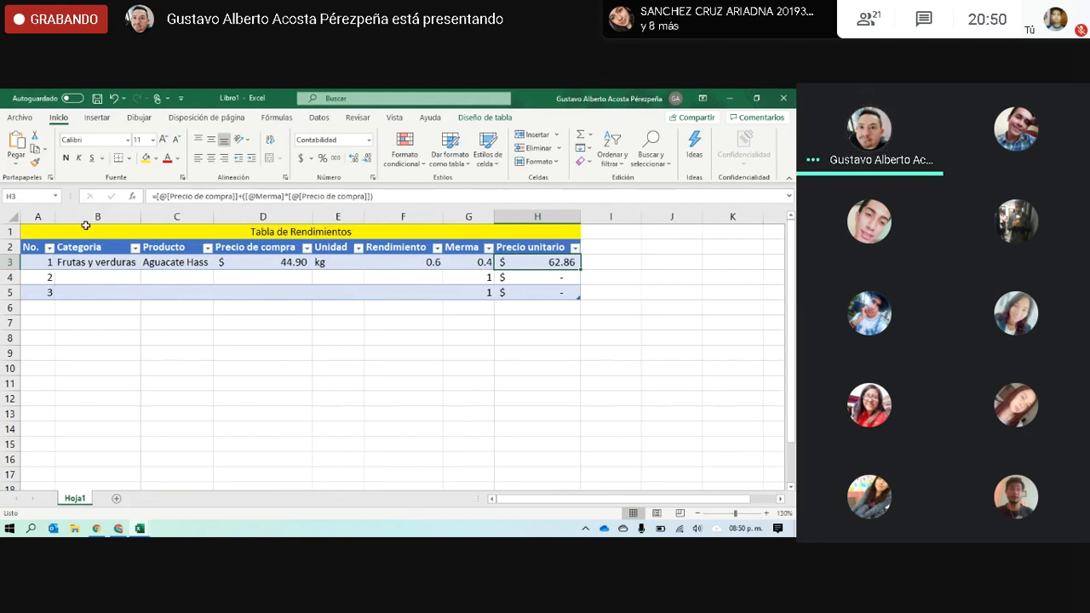
left_click(474, 362)
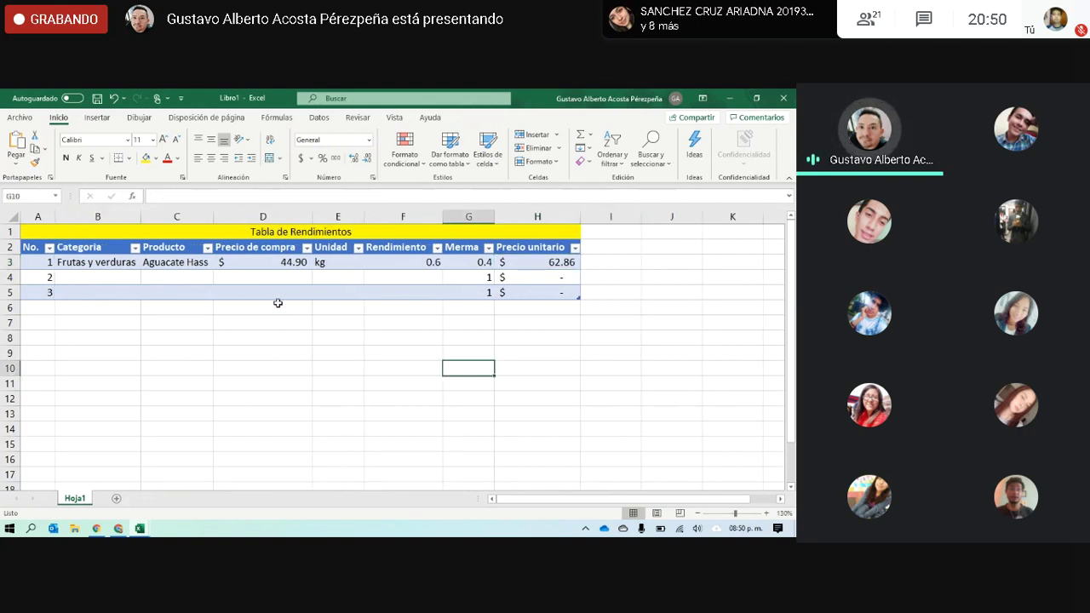
Step: Review the Precio unitario formula in H3 and the cells it references, keeping it as is
left_click(520, 263)
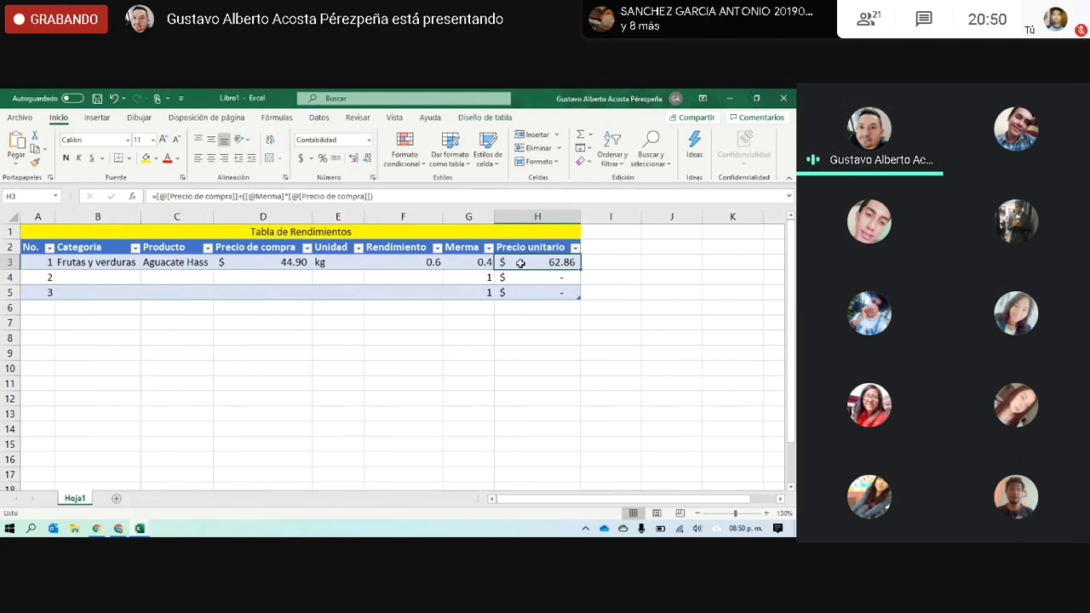
double_click(520, 263)
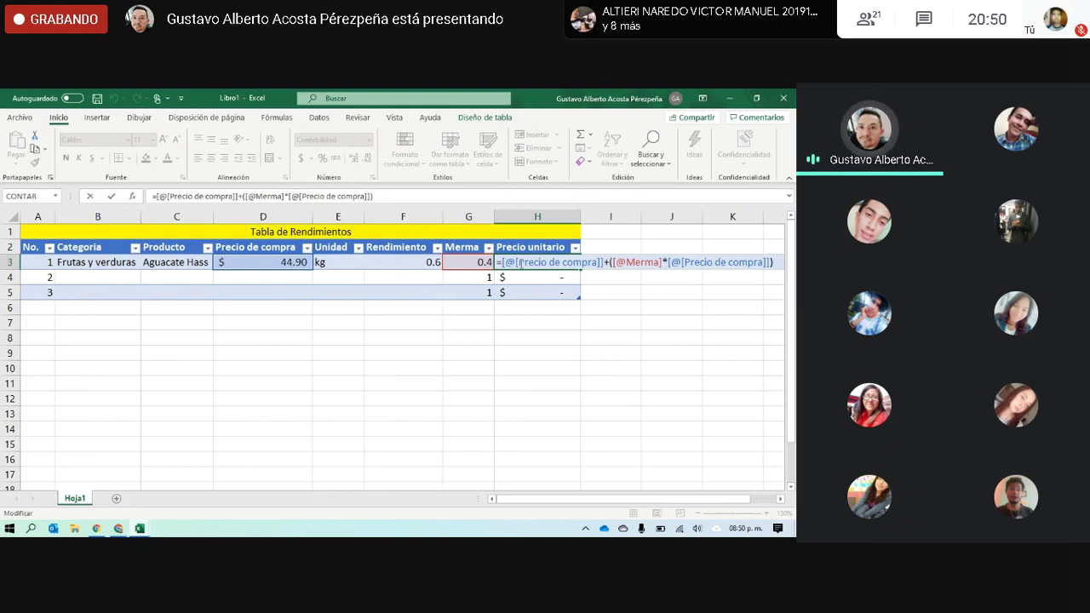
key("Return")
Step: Select the Categoria cell B4 of the second product row and switch to the Google Shopping results in Chrome
key("Left")
key("Left")
key("Left")
key("Left")
key("Left")
key("Left")
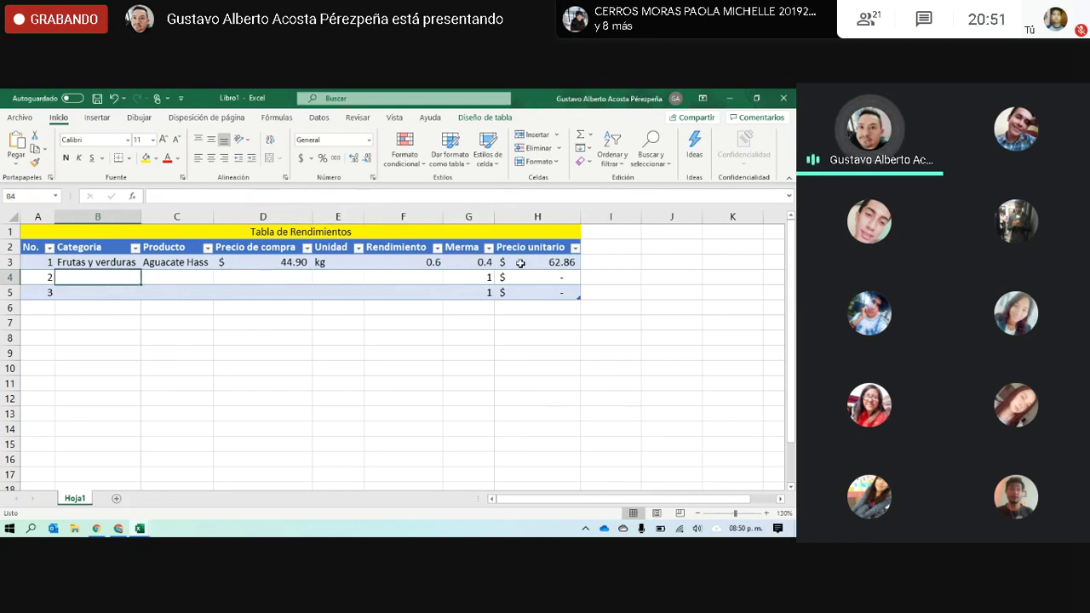
left_click(118, 529)
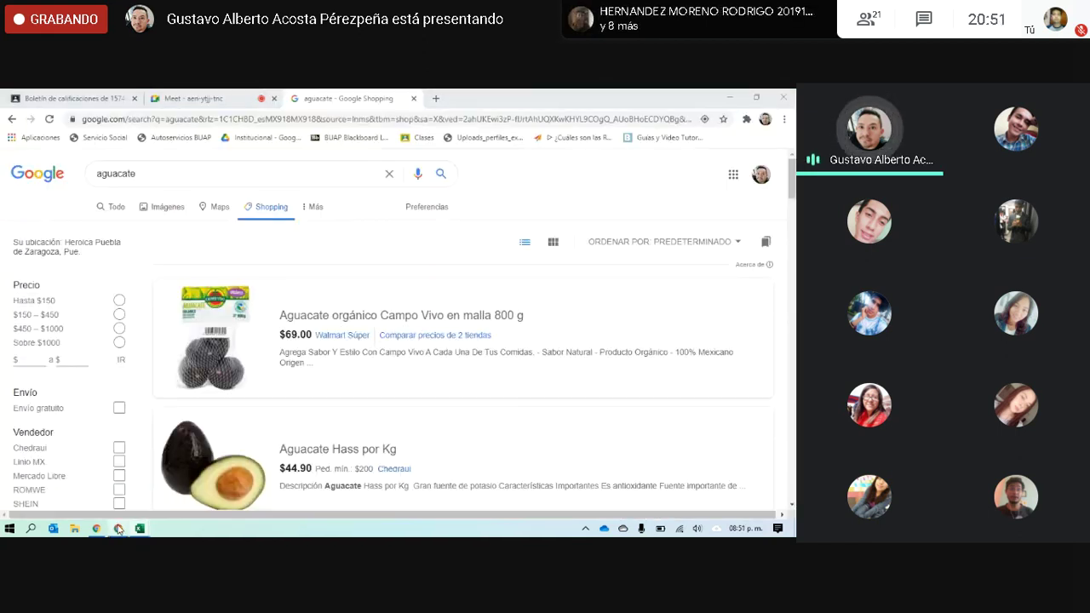
Step: Close the browser tab with the aguacate shopping results
left_click(414, 99)
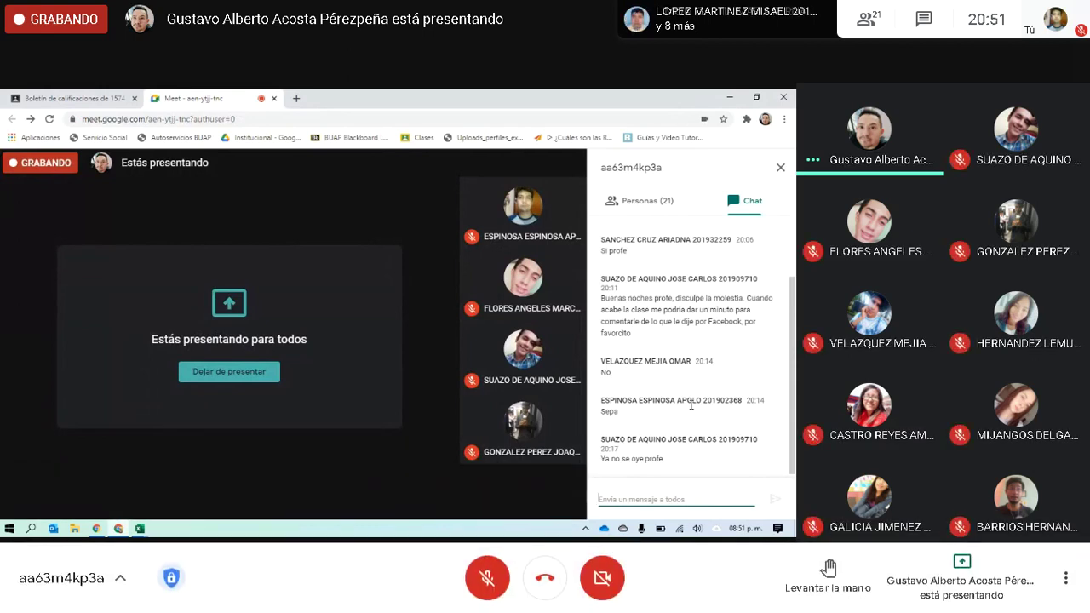
key("ctrl+d")
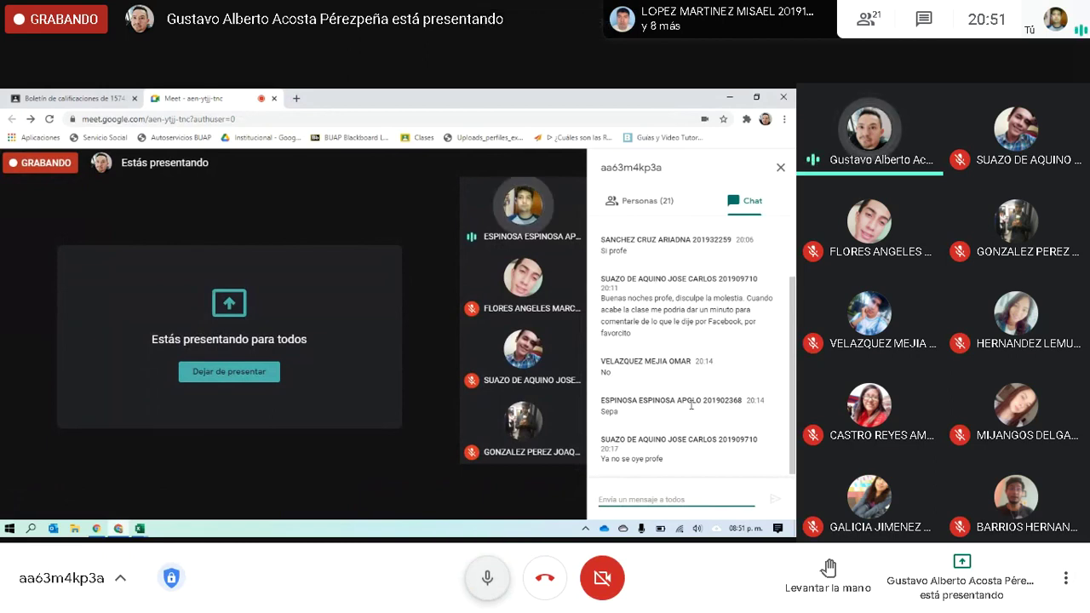
mouse_move(135, 499)
key("ctrl+d")
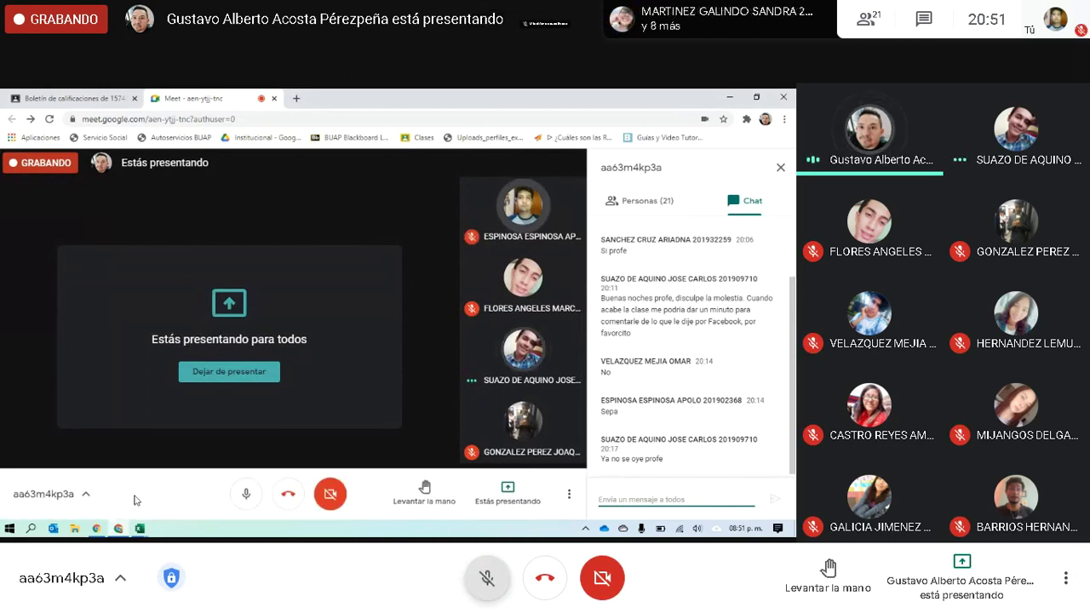
Step: Switch to the receta_estandar workbook in Excel and set the Rendimiento of Papa to 90%
mouse_move(97, 532)
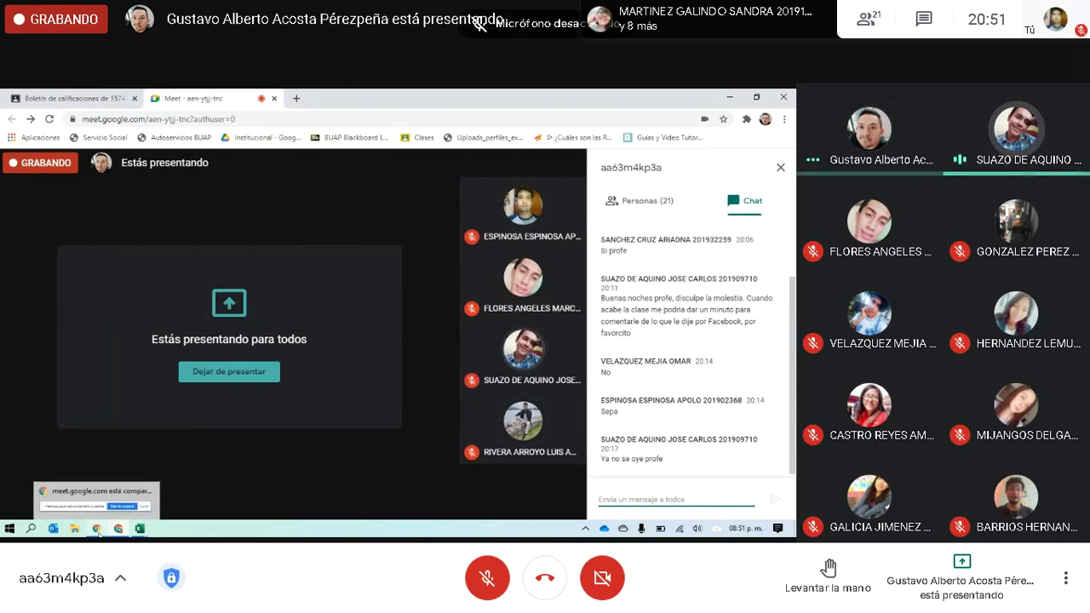
left_click(209, 452)
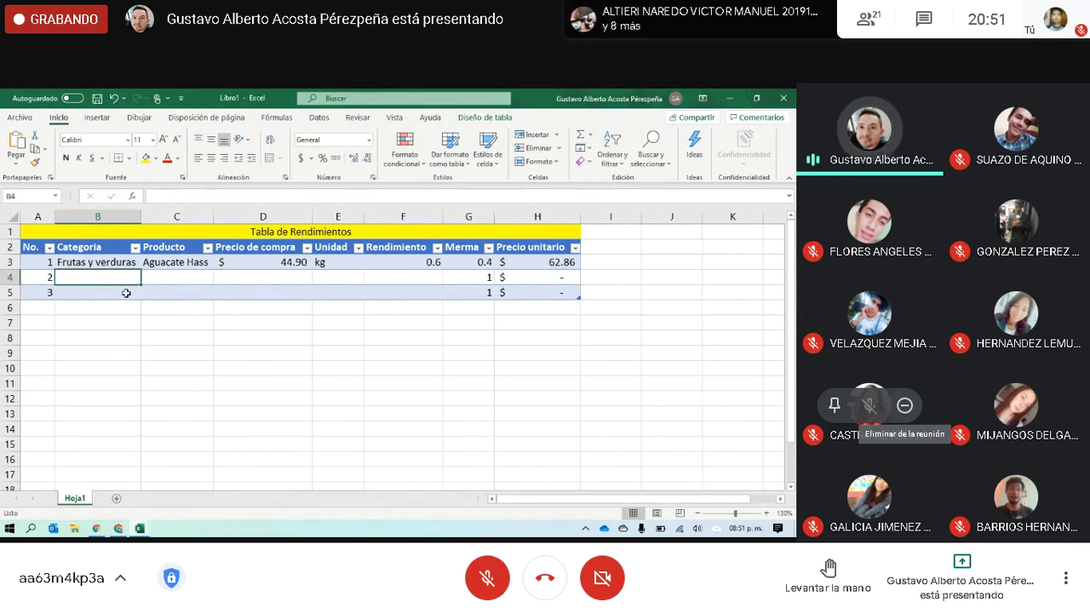
key("alt+Tab")
key("alt+Tab")
key("Tab")
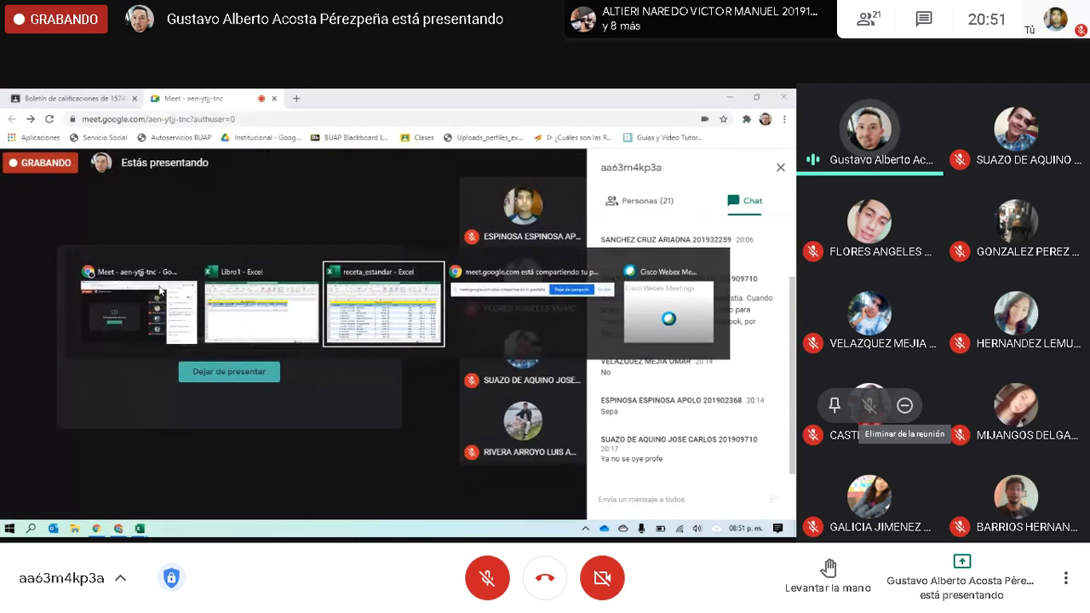
left_click(246, 296)
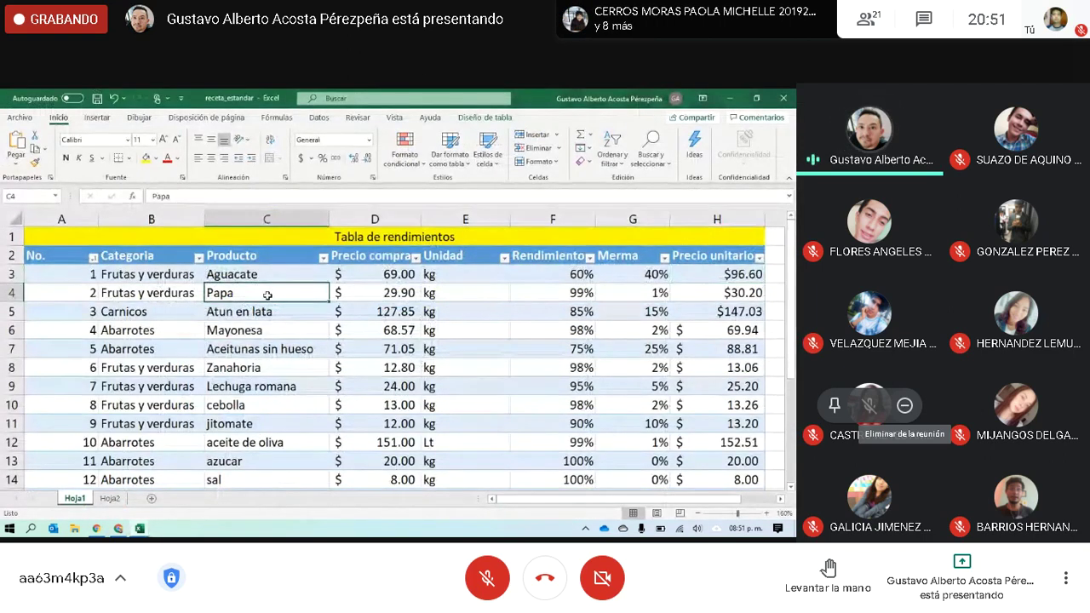
left_click(397, 296)
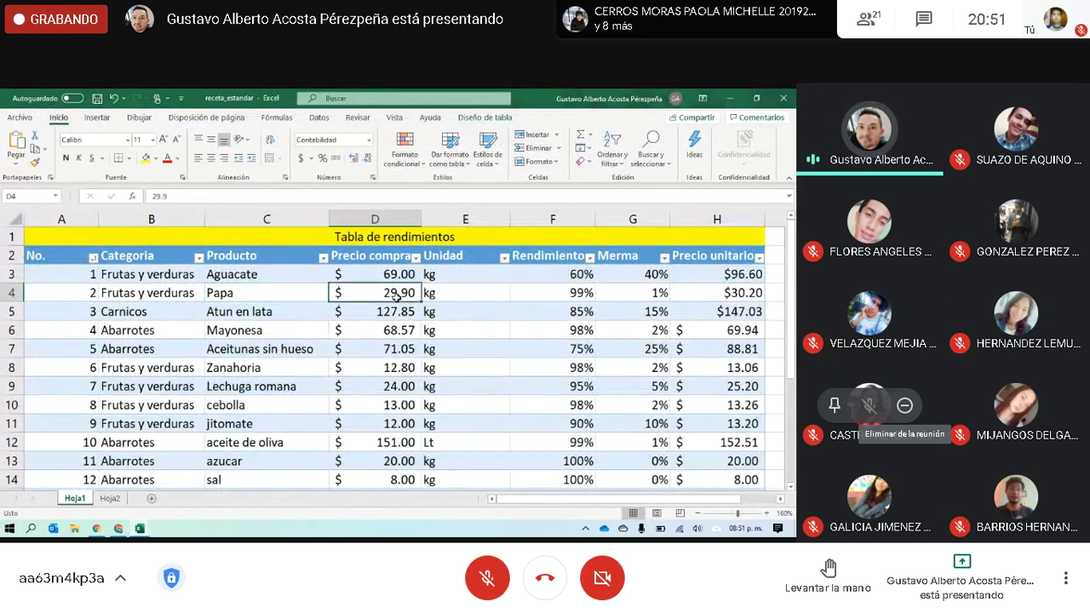
left_click(534, 295)
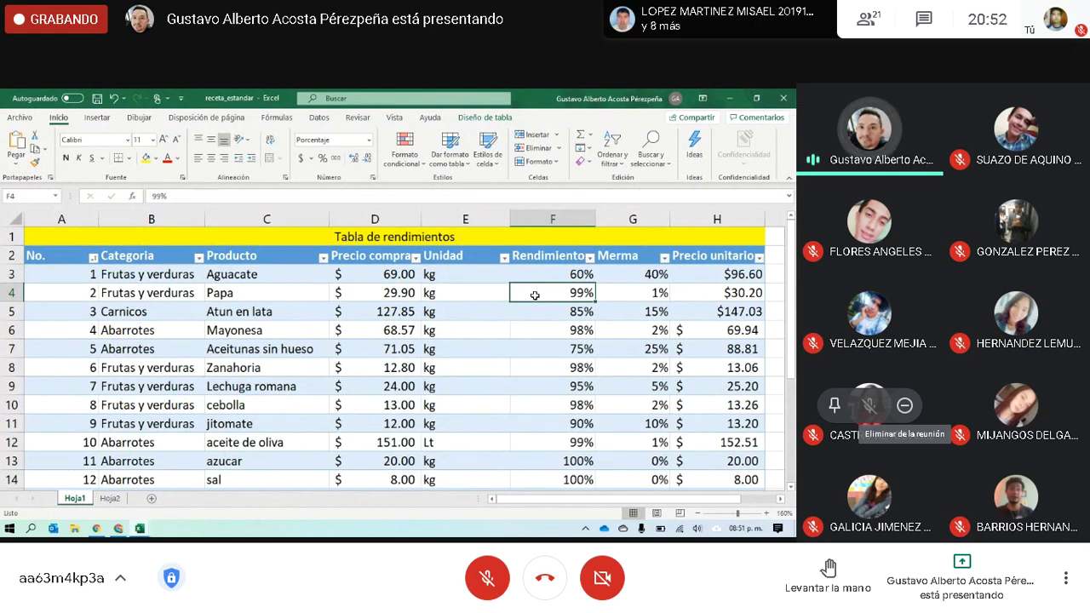
type("90")
key("Return")
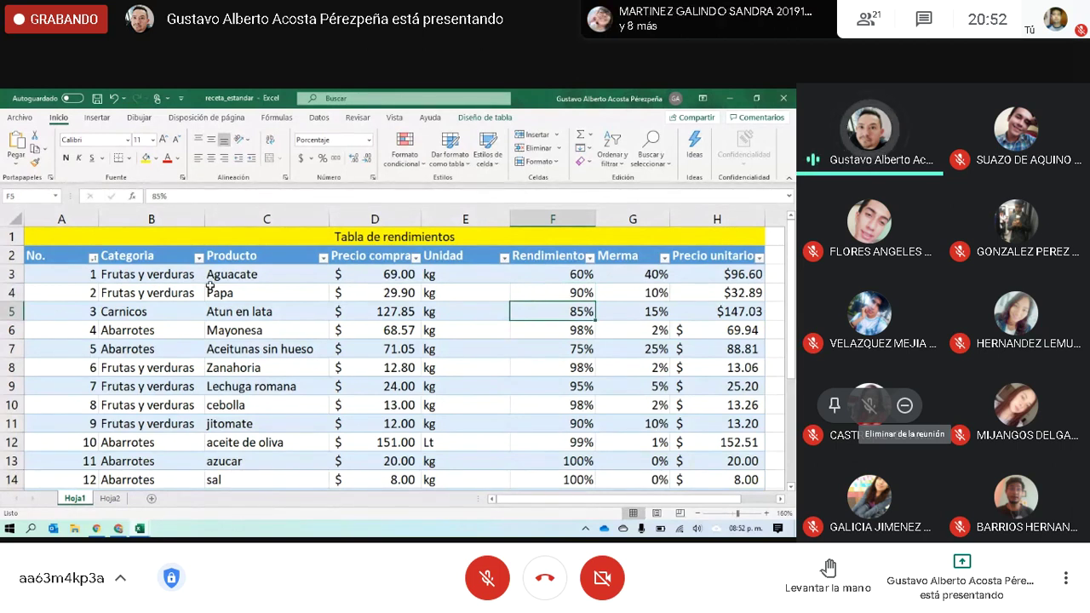
Step: Select the Atun en lata product, switch to Chrome, and search Google Shopping for "atun" in a new tab
left_click(233, 314)
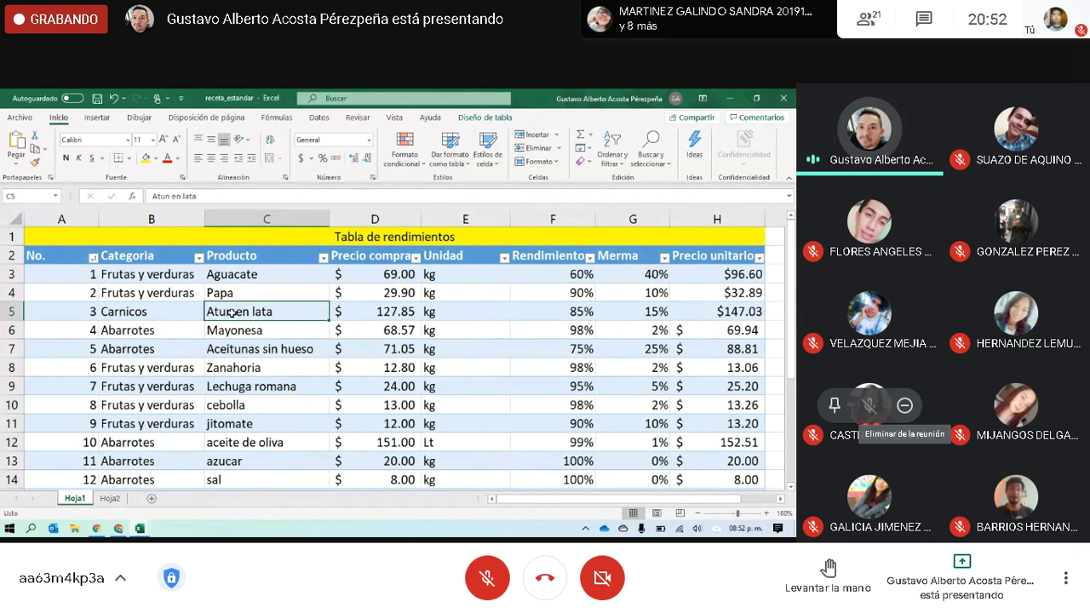
key("alt+Tab")
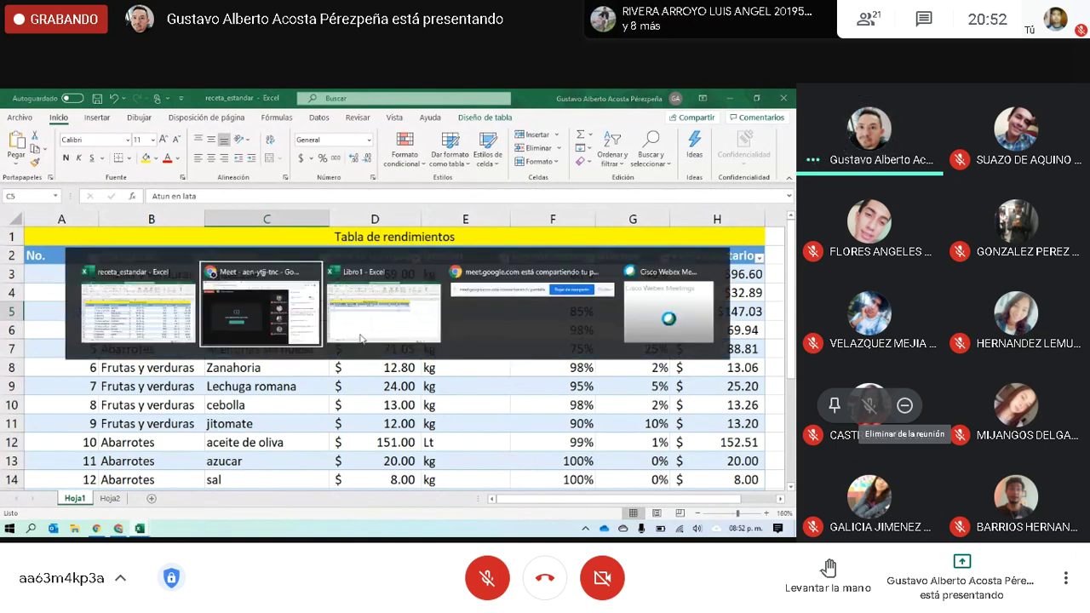
left_click(297, 99)
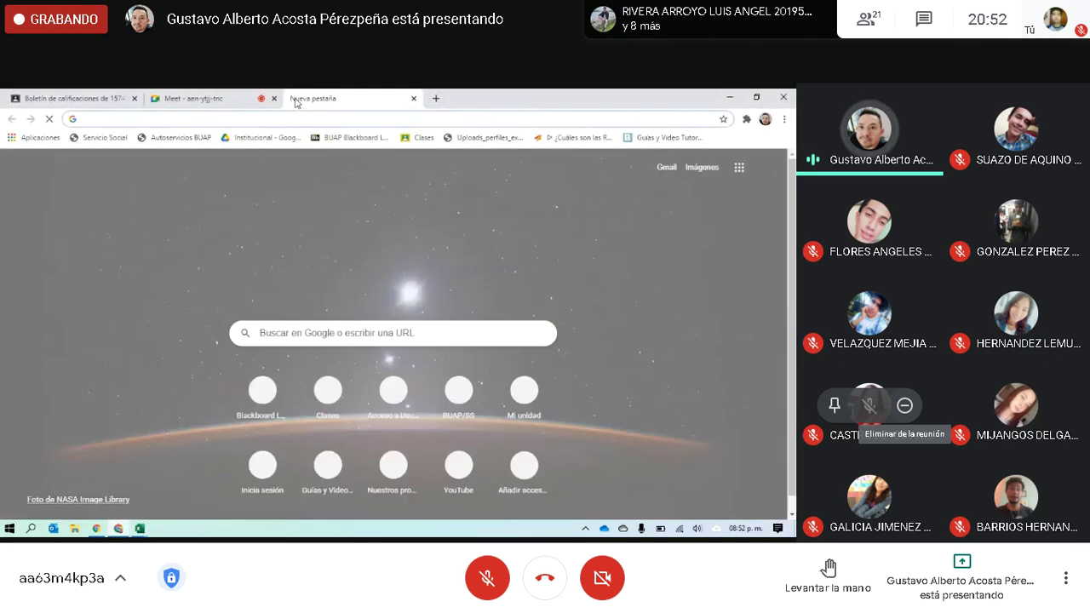
type("atun")
key("Return")
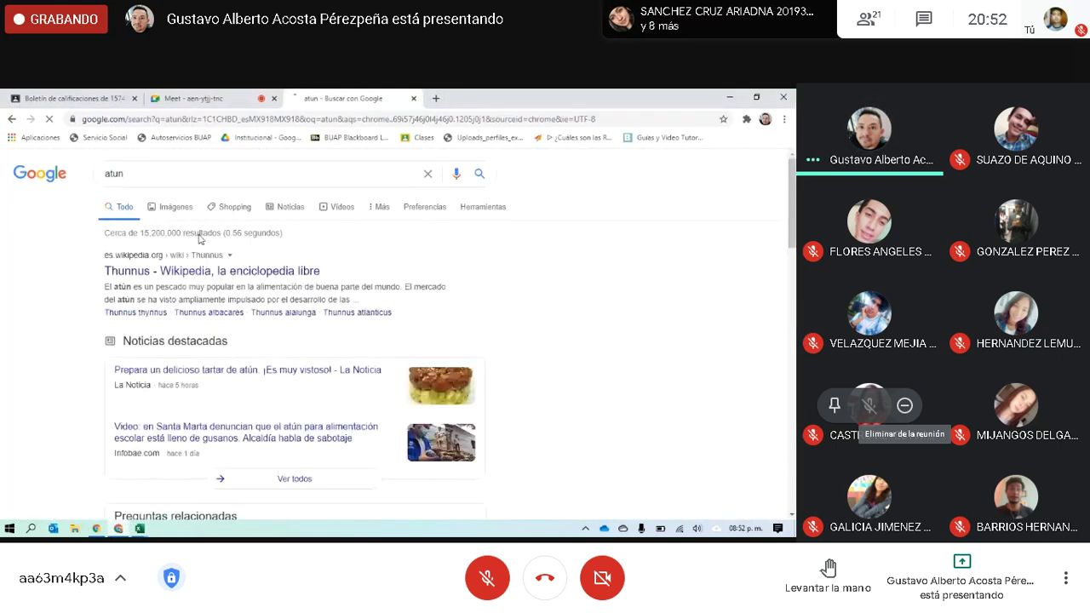
left_click(234, 207)
scroll(253, 262, "down", 1)
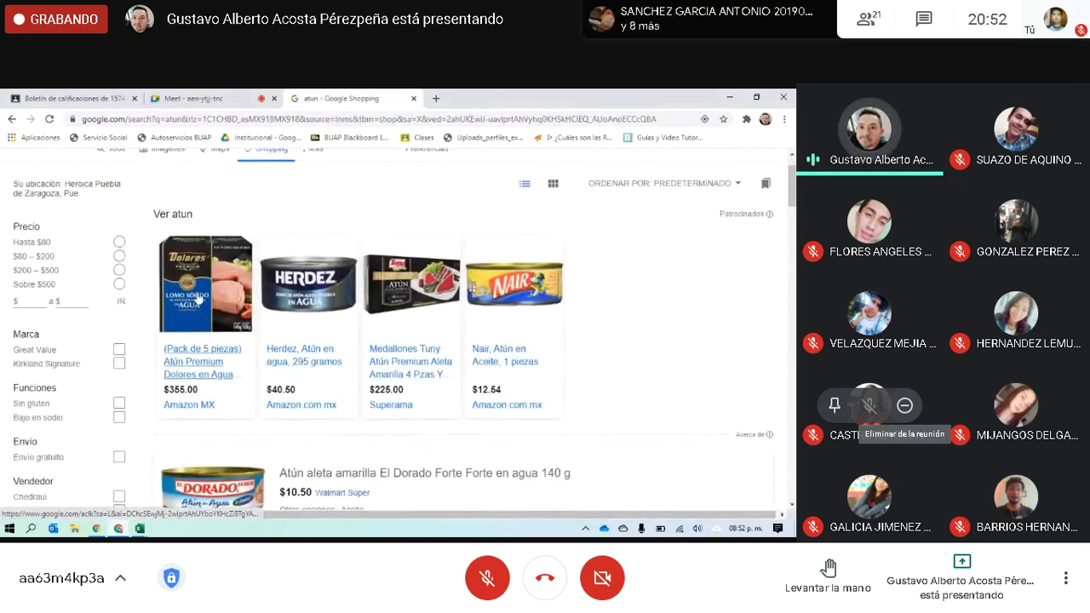
Step: Find Atún Tuny Light aleta amarilla en agua 140 g in the shopping results and open its Walmart product page
scroll(197, 298, "down", 3)
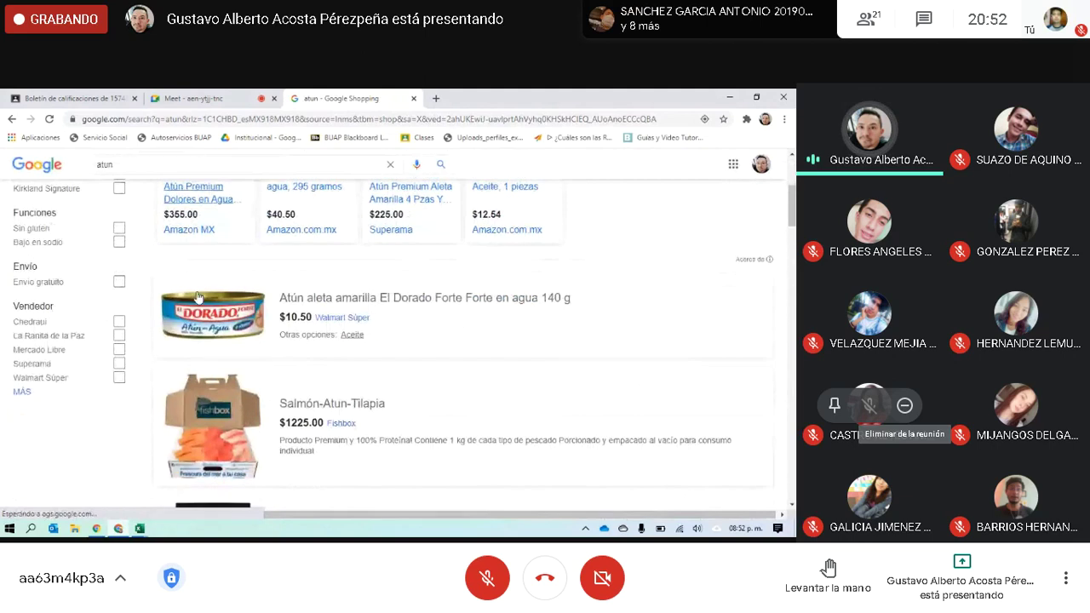
scroll(198, 298, "down", 2)
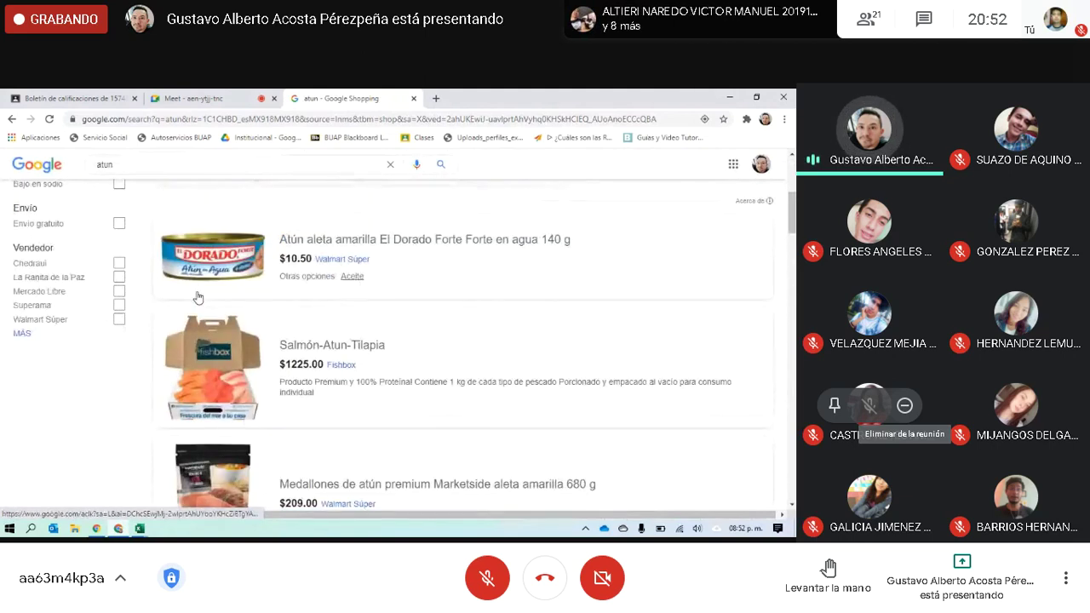
scroll(198, 297, "down", 5)
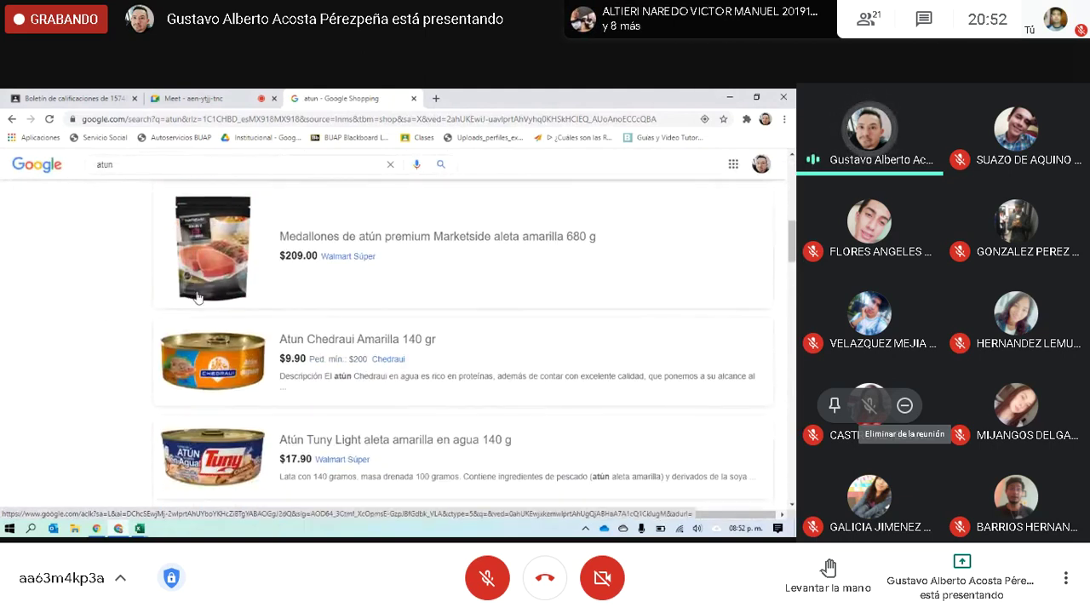
left_click(212, 358)
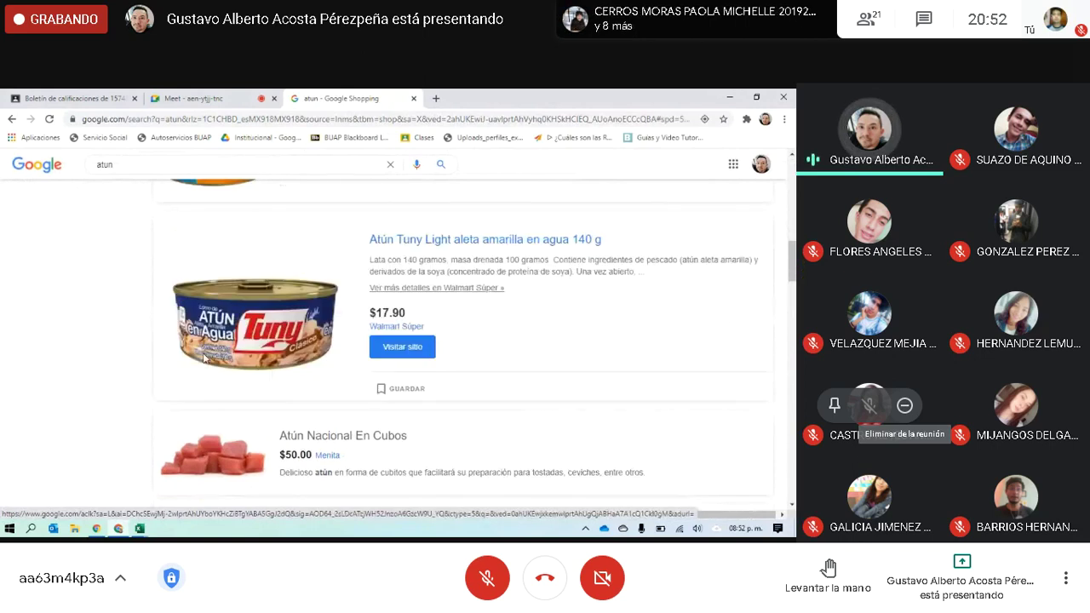
left_click(247, 340)
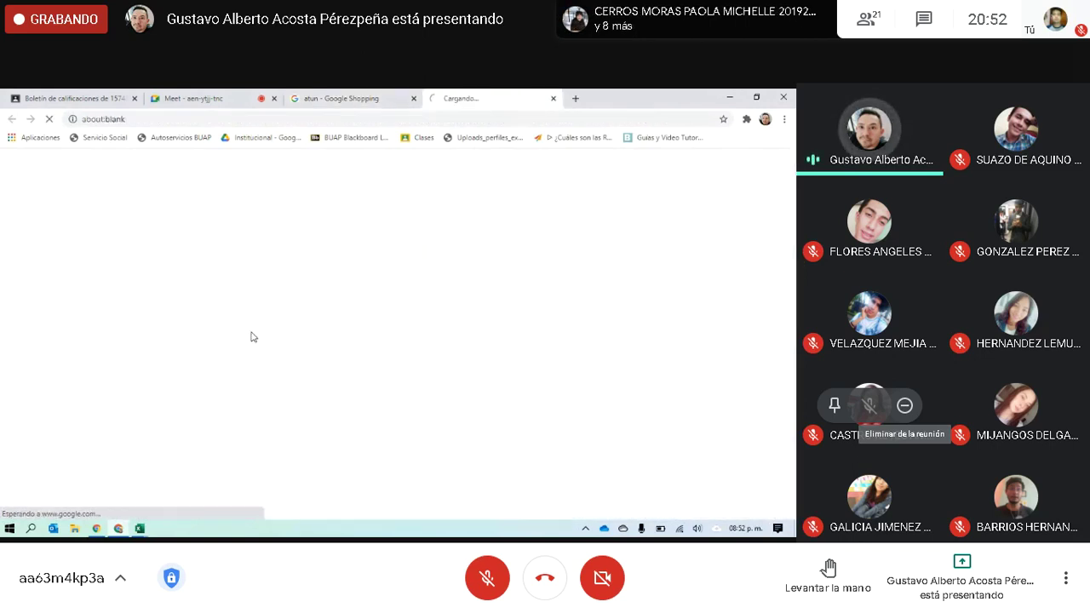
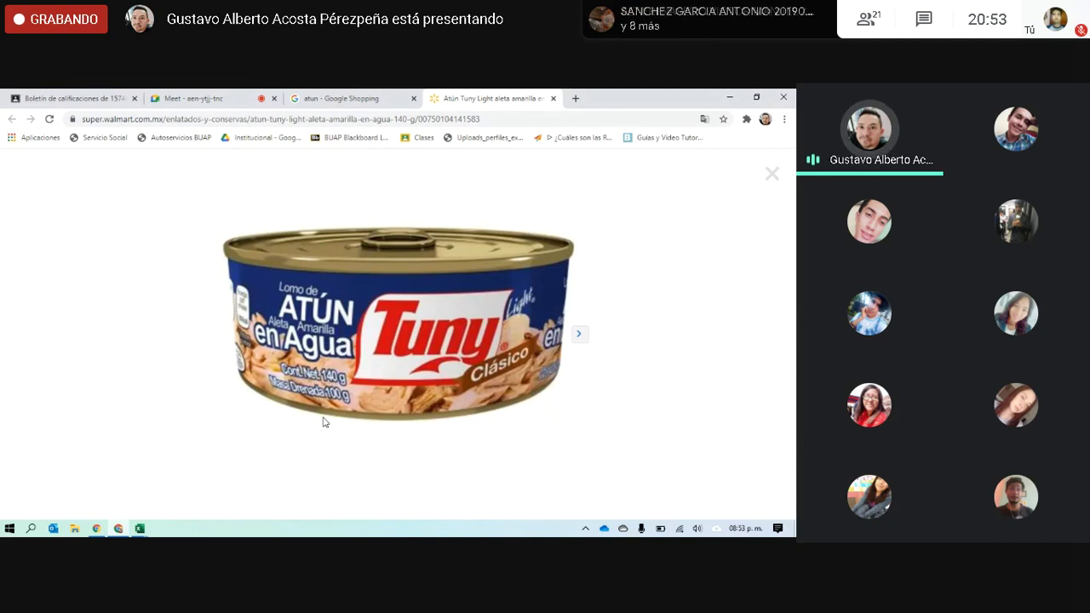
Step: Close the tuna's Walmart product page and switch to the Libro1 workbook in Excel
left_click(555, 99)
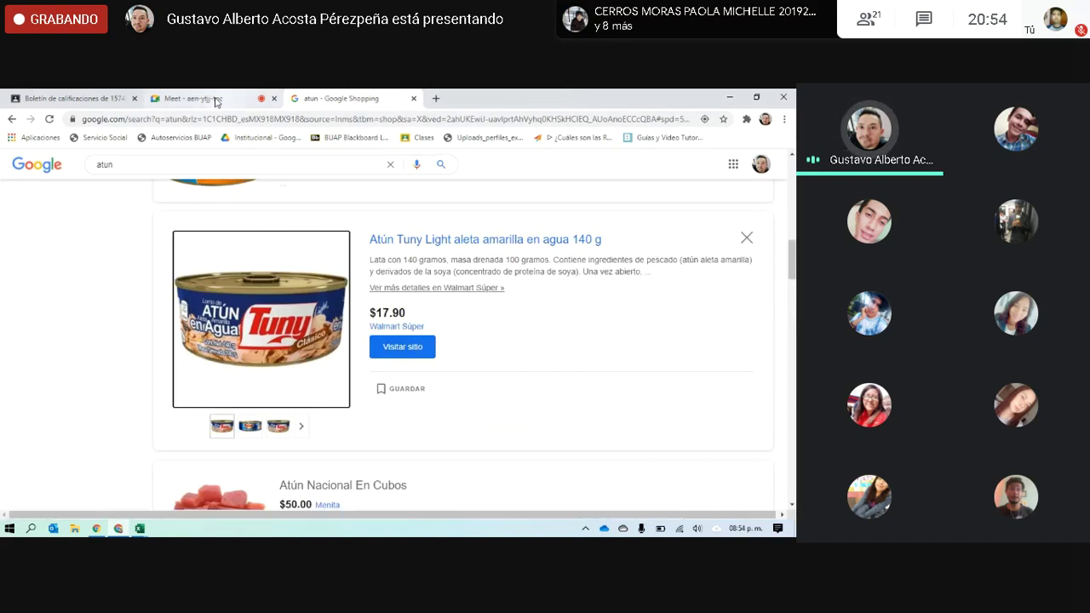
left_click(139, 530)
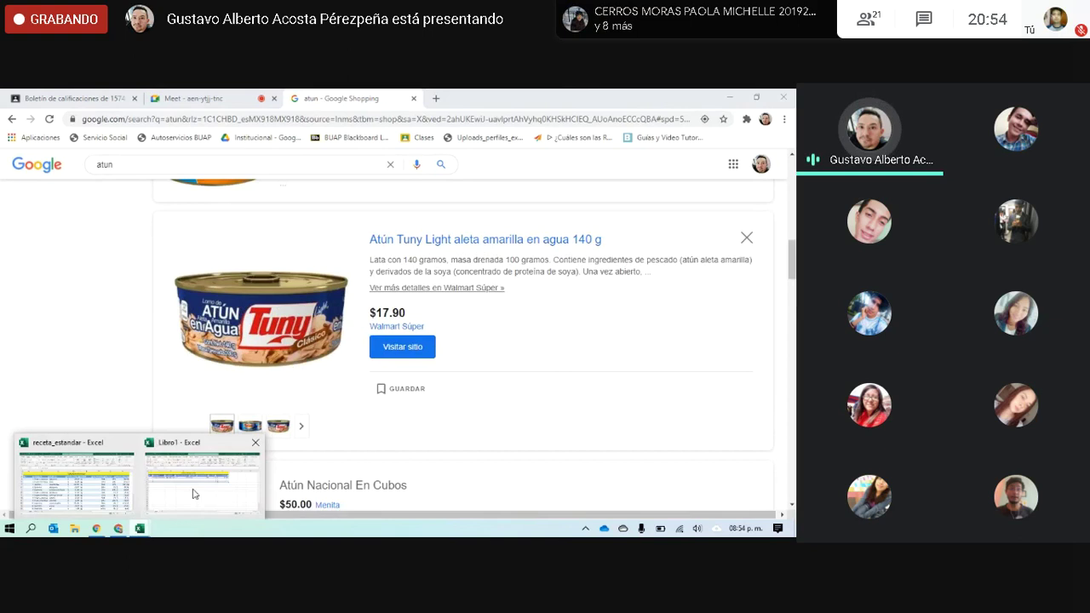
left_click(196, 494)
Step: Fill in the second product row with Categoria "Abarrotes" in B4 and Producto "Atún (en agua)" in C4
left_click(99, 275)
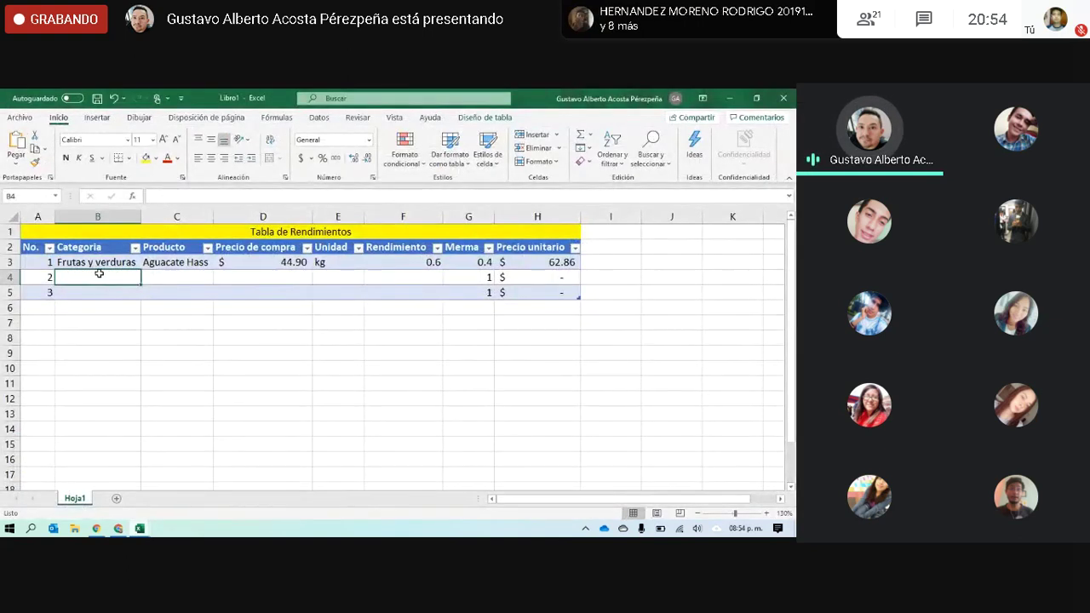
type("Ab")
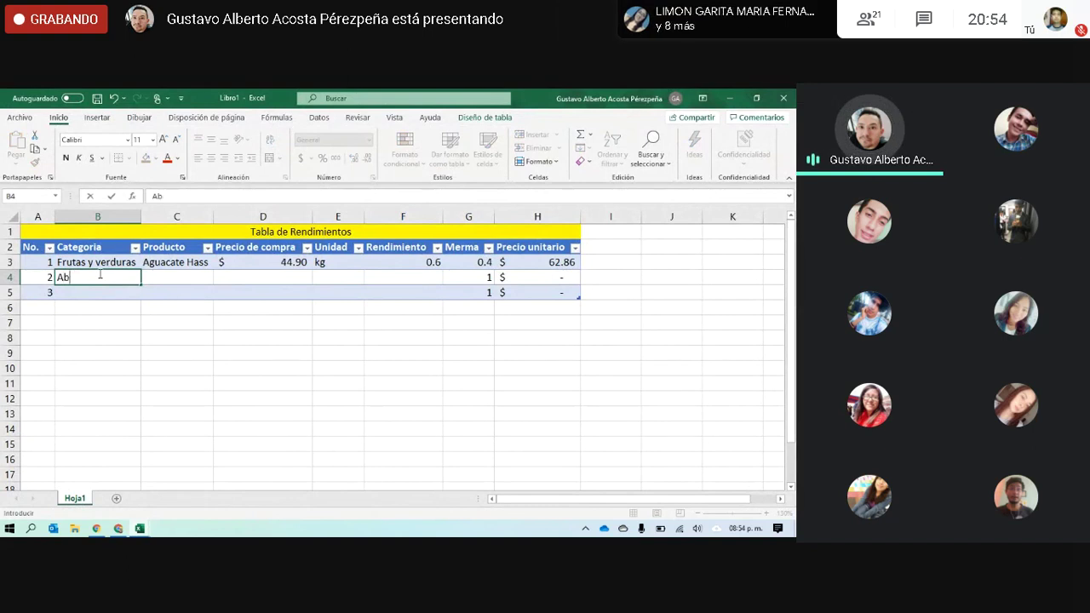
type("arrotes")
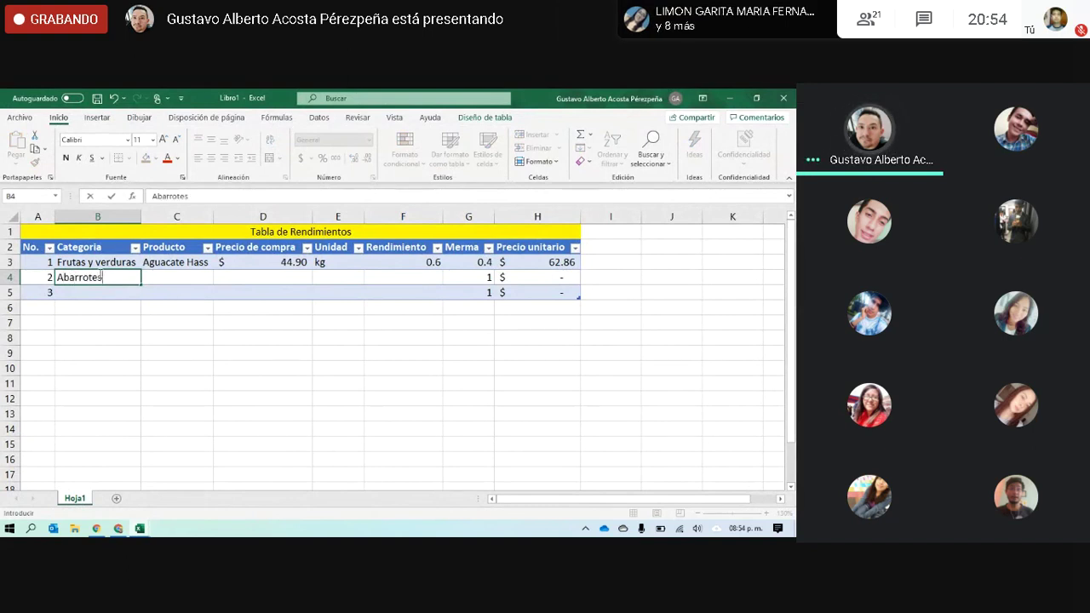
key("Tab")
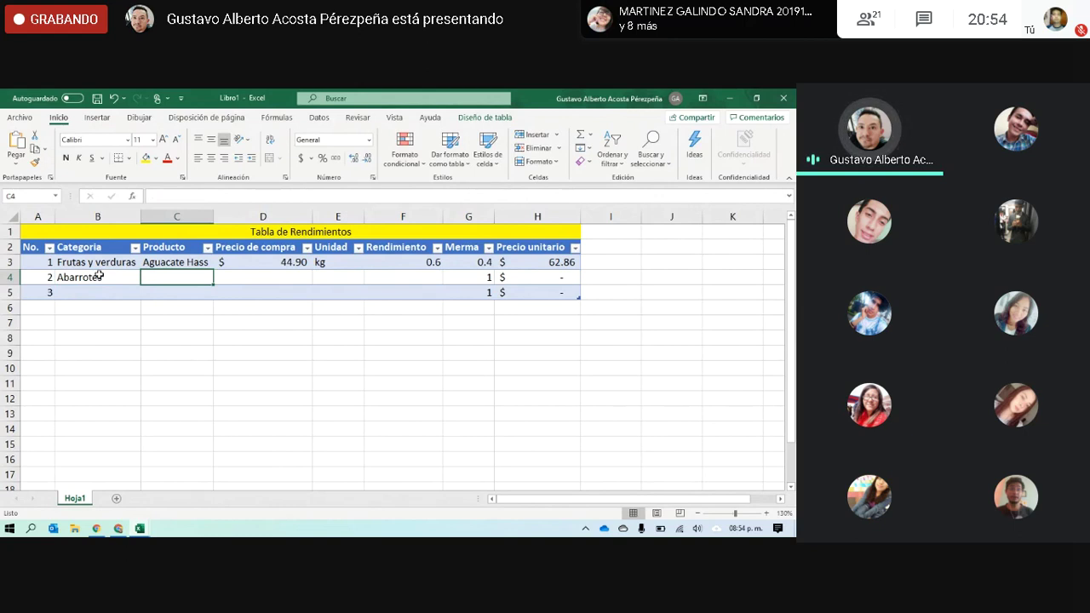
type("Atún")
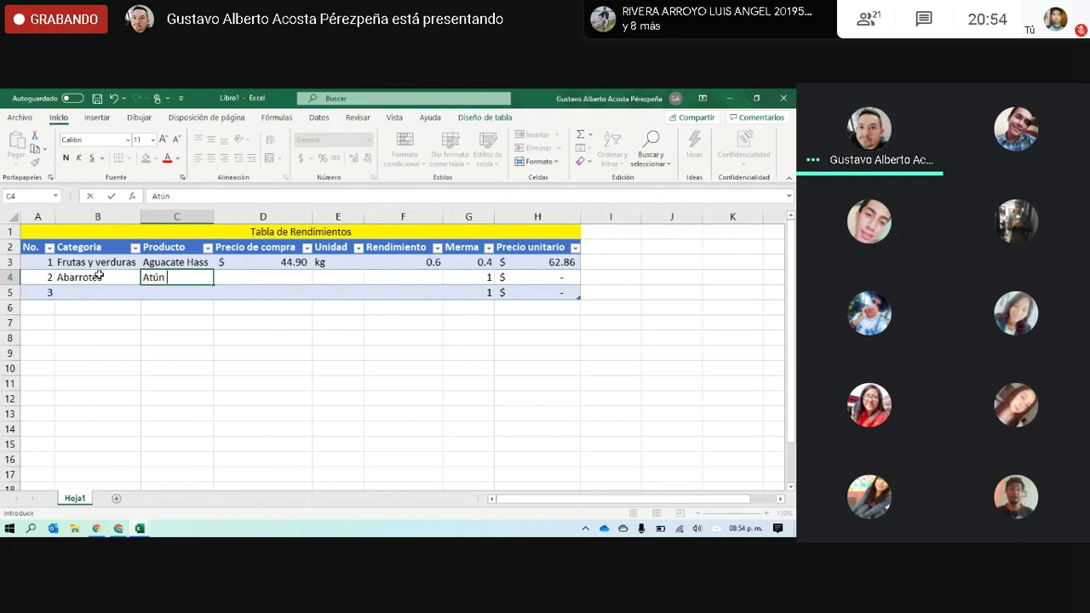
type("en agua")
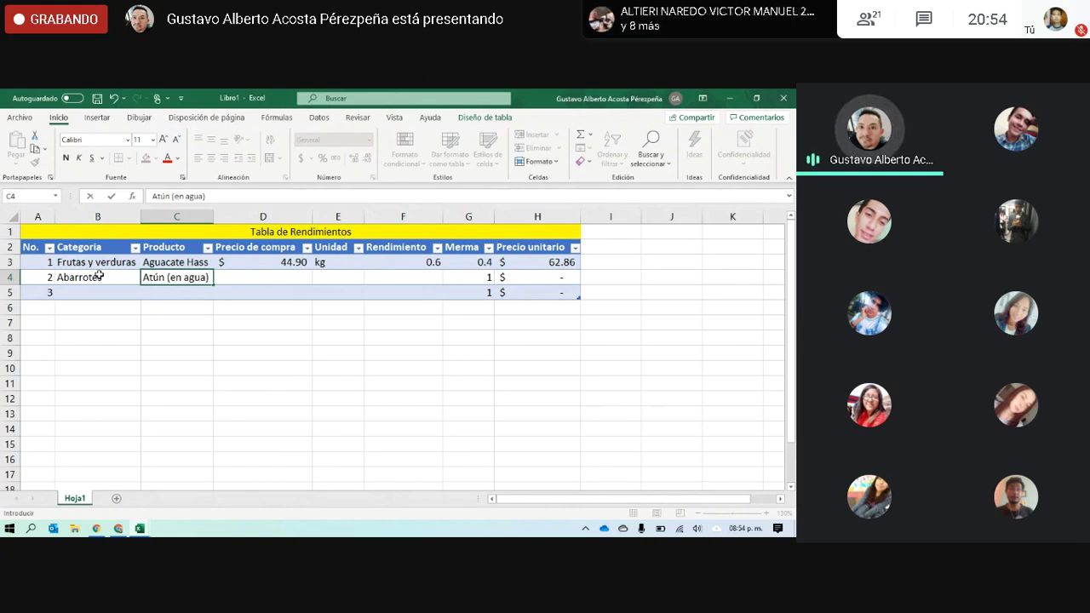
key("Tab")
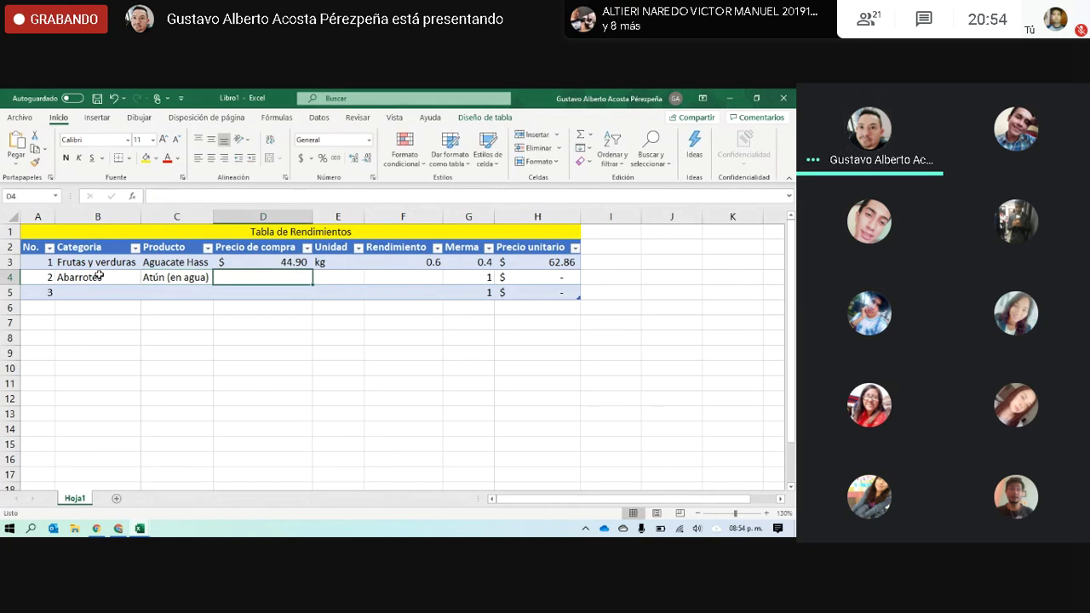
Step: Check the Tuny tuna's price in Chrome, and open the Windows Calculator over Libro1 with its window enlarged
key("alt+Tab")
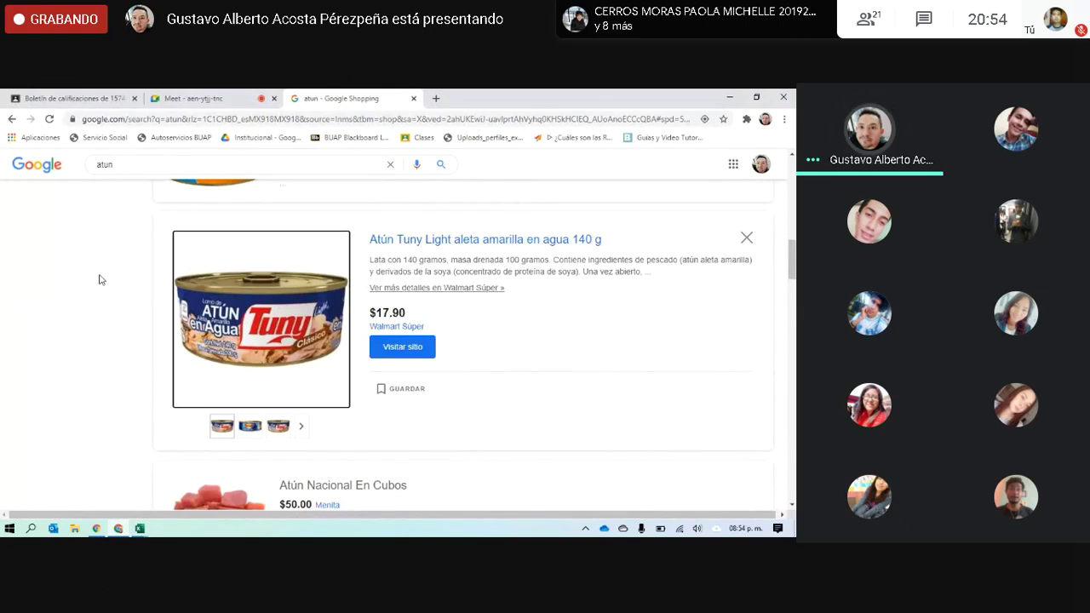
key("alt+Tab")
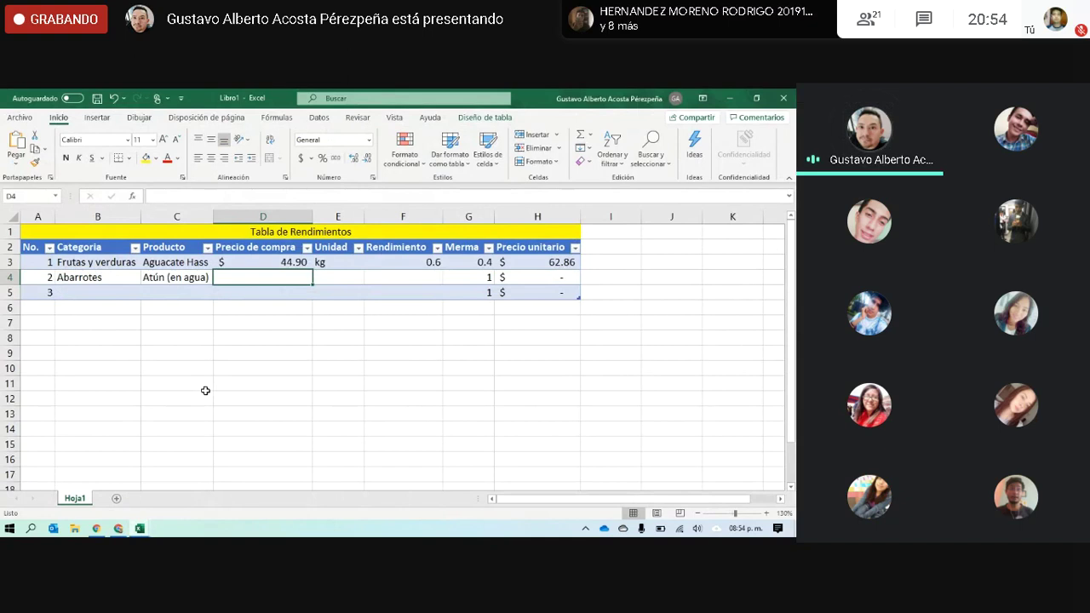
left_click(9, 529)
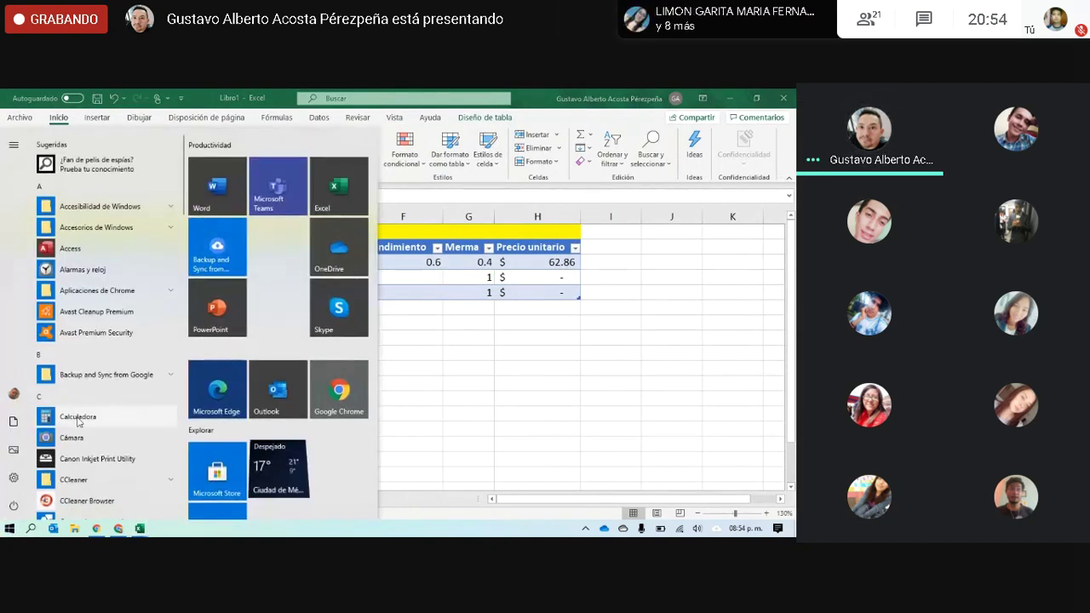
left_click(93, 425)
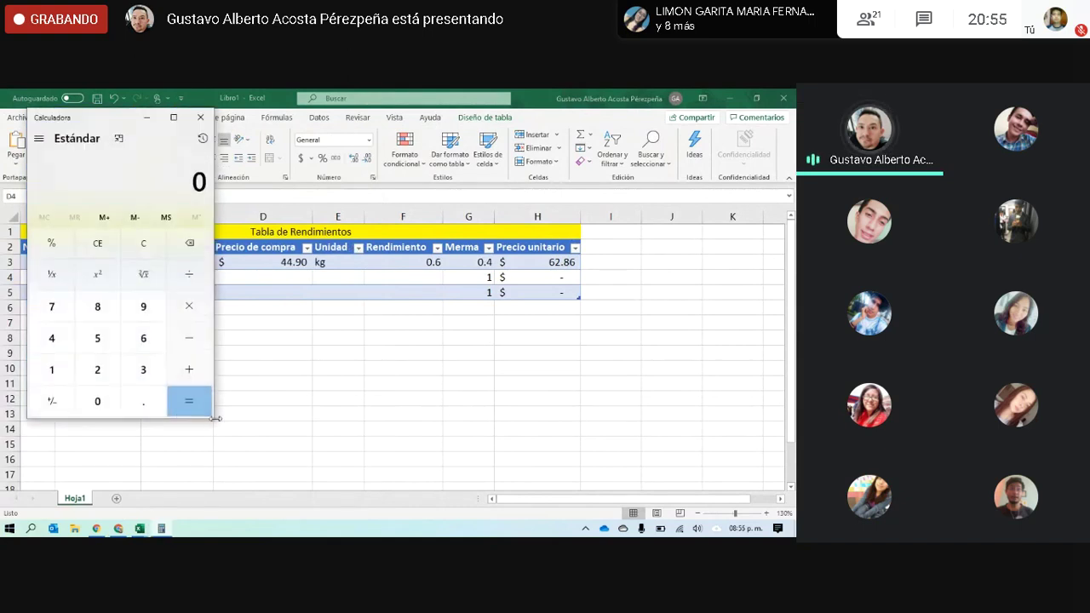
left_click_drag(210, 419, 273, 444)
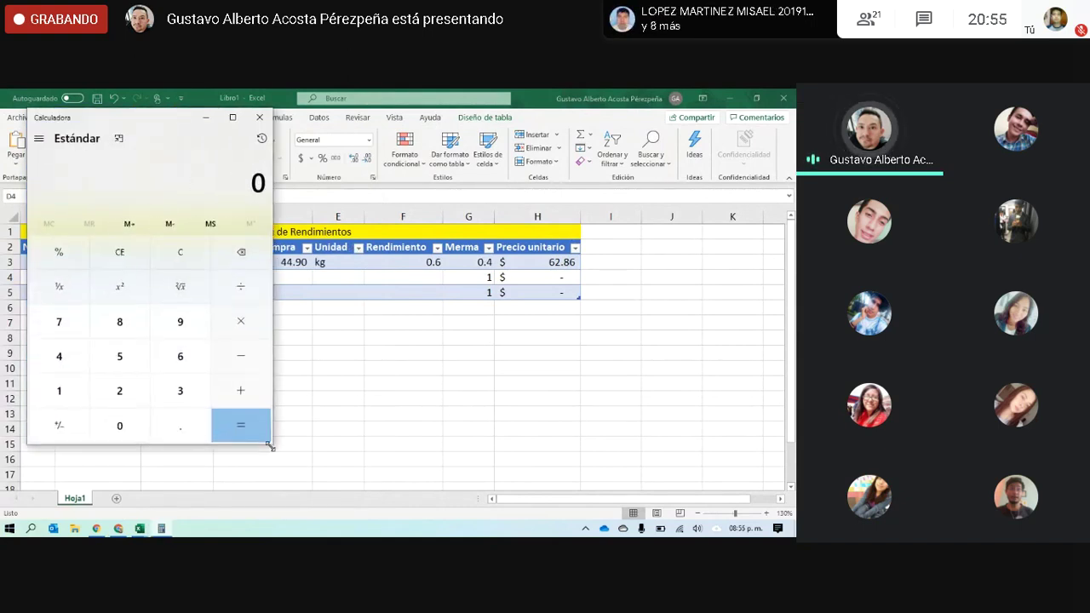
Step: Note the tuna's figures in empty cells below the table: .140 in F9, 17.9 in G9 and 1 in F10
left_click(343, 404)
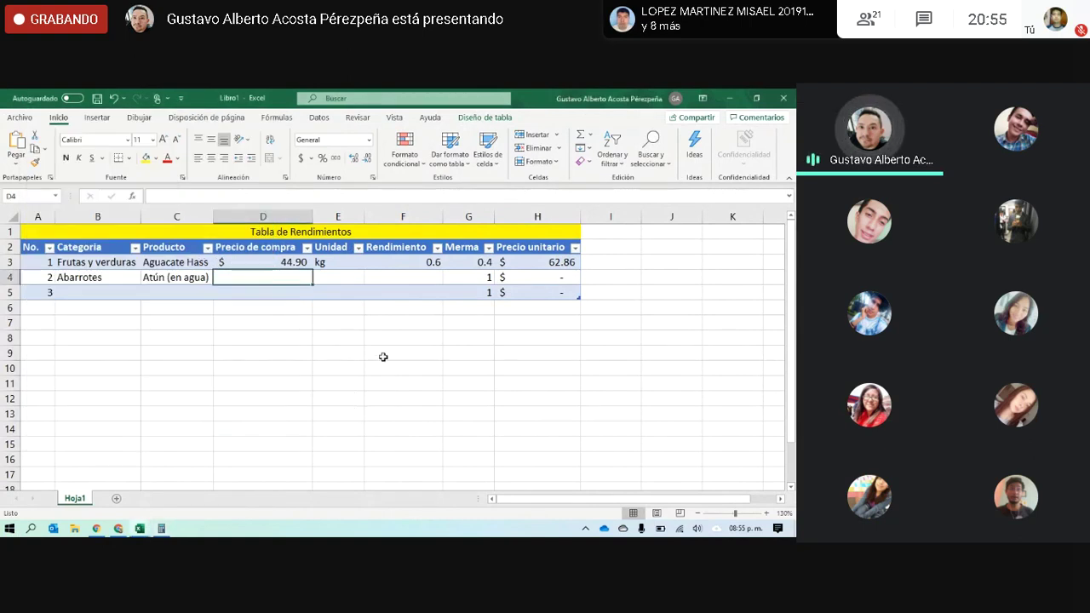
left_click(383, 356)
type(".14")
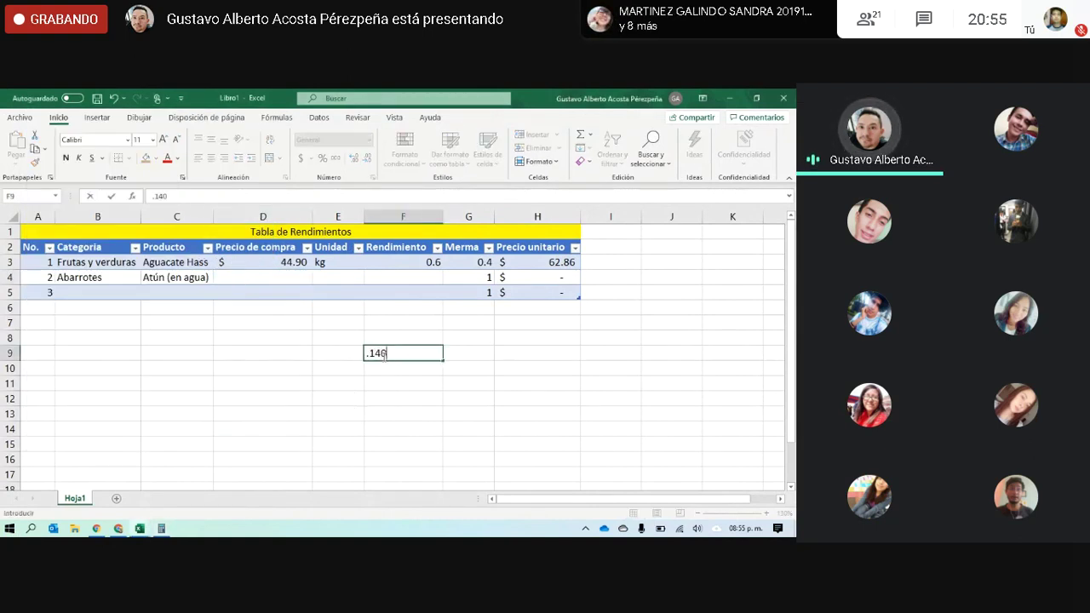
key("Tab")
type("17.9")
key("Return")
type("1")
key("Return")
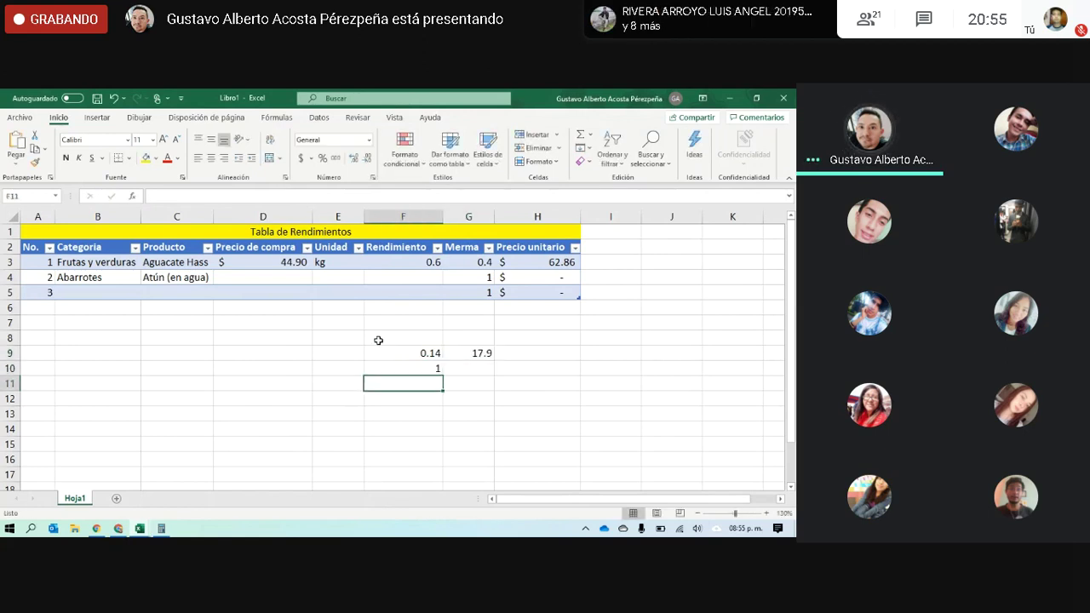
Step: Calculate the tuna's price per kilogram in the Calculator as 1 × 17.9 ÷ 0.14
left_click(159, 528)
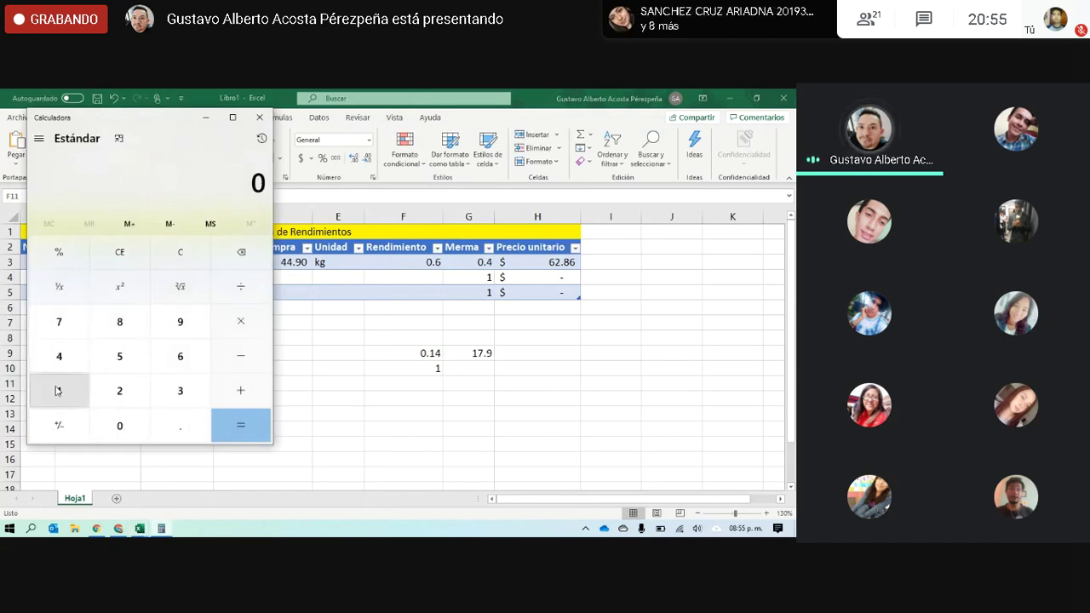
left_click(57, 390)
left_click(235, 324)
left_click(59, 390)
left_click(59, 321)
left_click(180, 425)
left_click(179, 321)
left_click(251, 425)
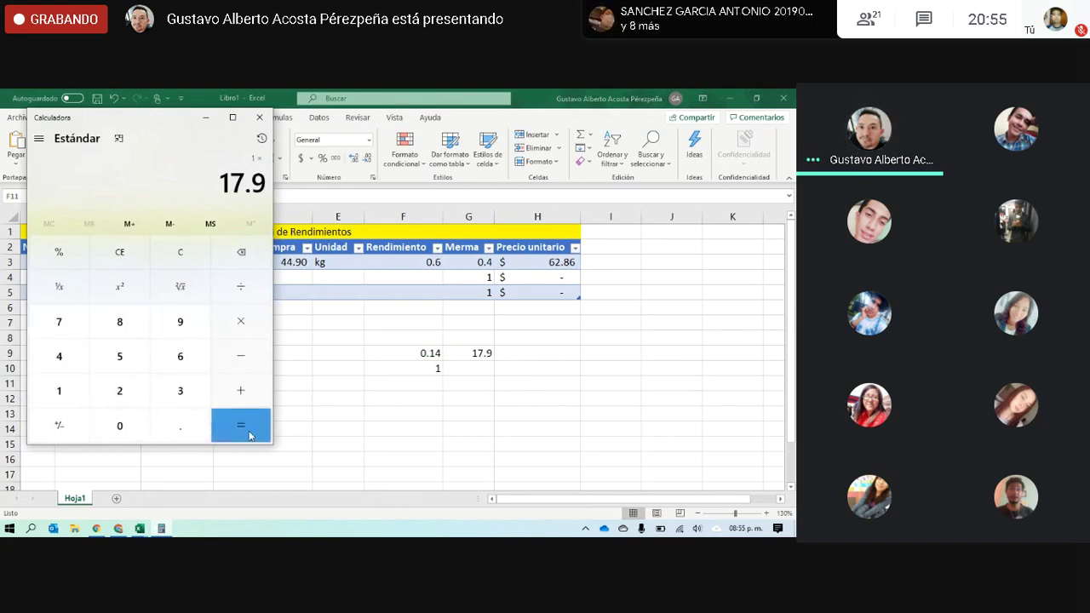
left_click(235, 287)
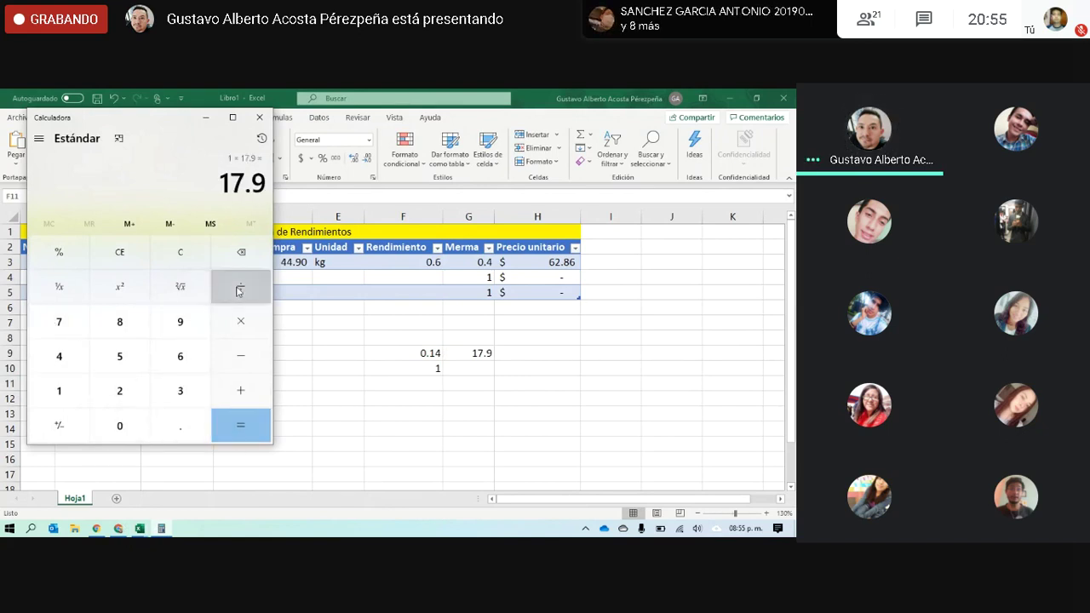
left_click(179, 417)
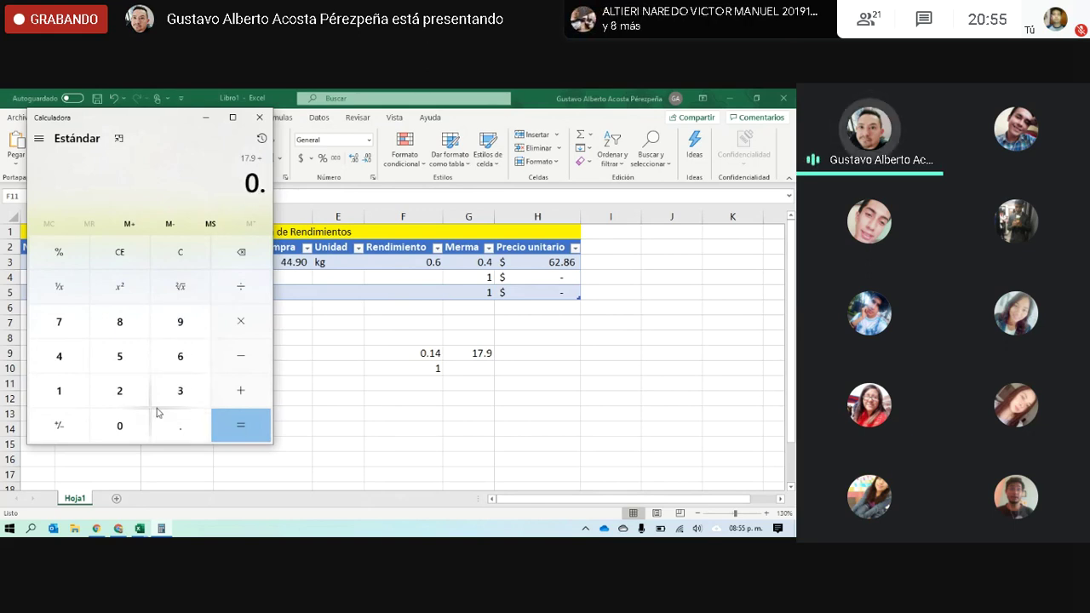
left_click(59, 390)
left_click(60, 365)
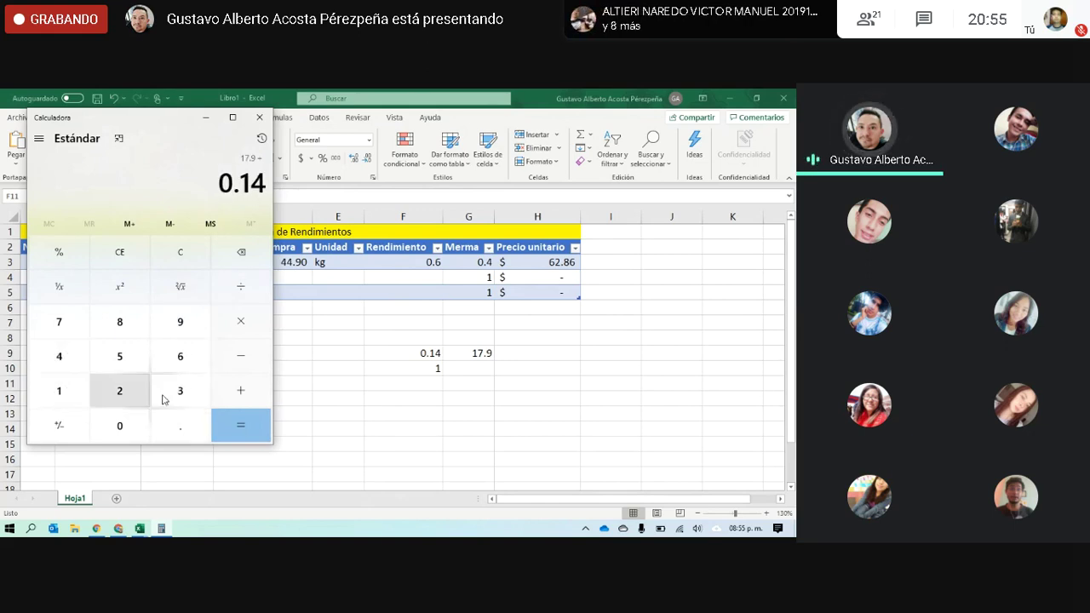
left_click(239, 429)
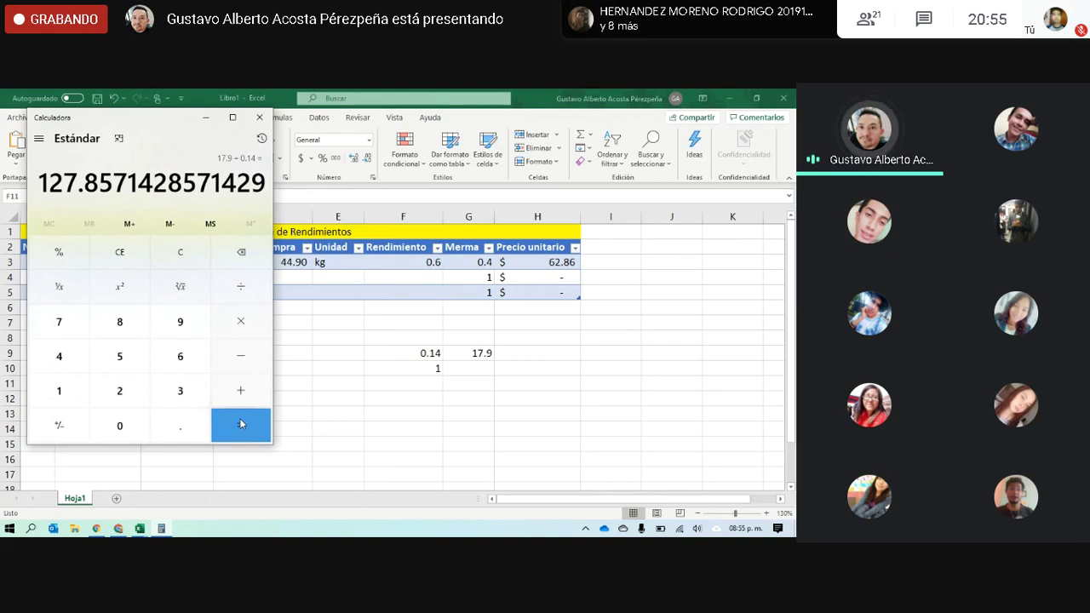
Step: Clear the tuna price notes from cells F8:G11 in the Libro1 workbook
left_click(415, 388)
left_click_drag(397, 339, 491, 378)
key("Delete")
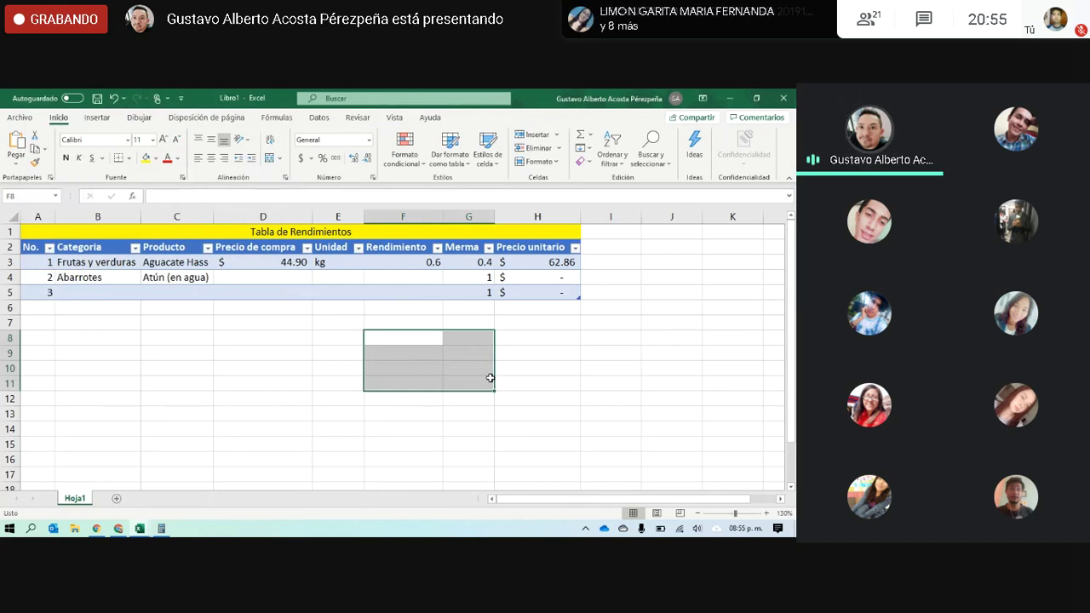
Step: Enter the Precio de compra 127.85 in D4 and the Unidad "kg" in E4 for the tuna row
left_click(260, 278)
type("1")
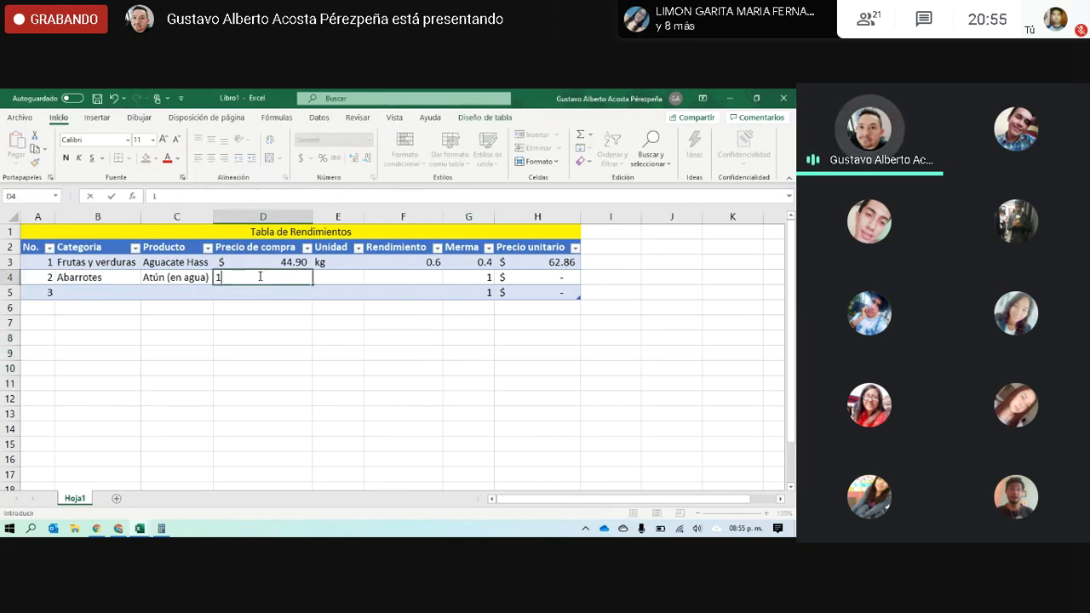
type("27.85")
key("Tab")
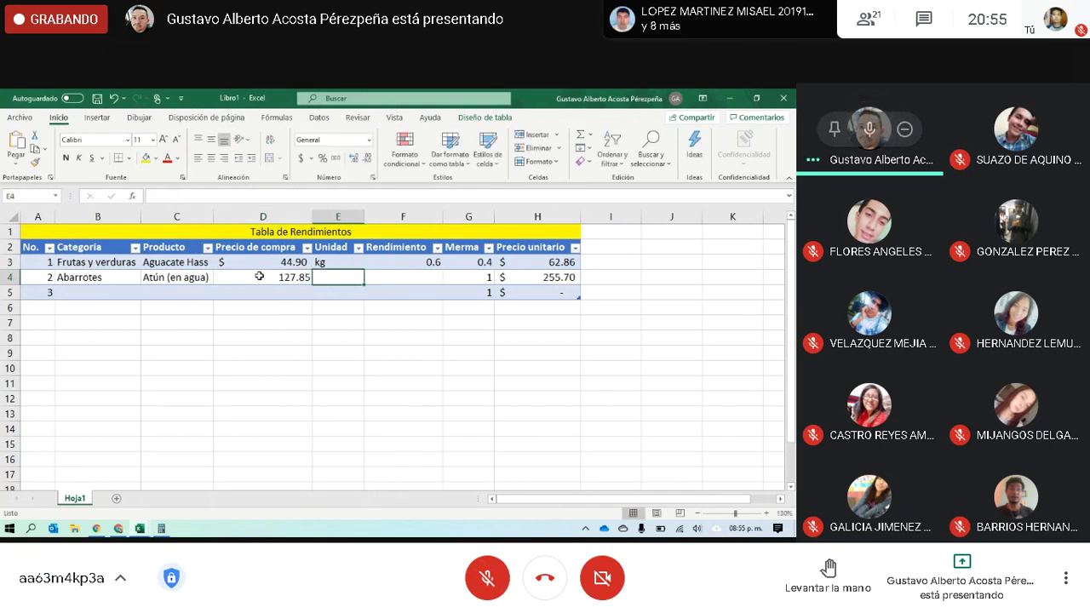
type("kg")
key("Tab")
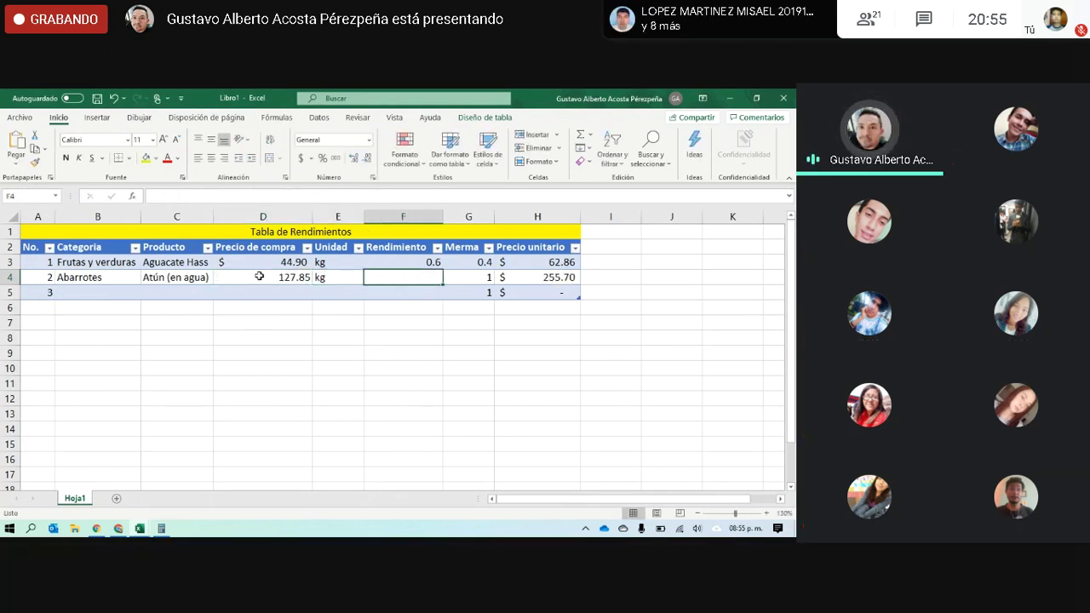
Step: Note the tuna's net and drained weights below the table, with 140 in F9 and 100 in F10
left_click(402, 356)
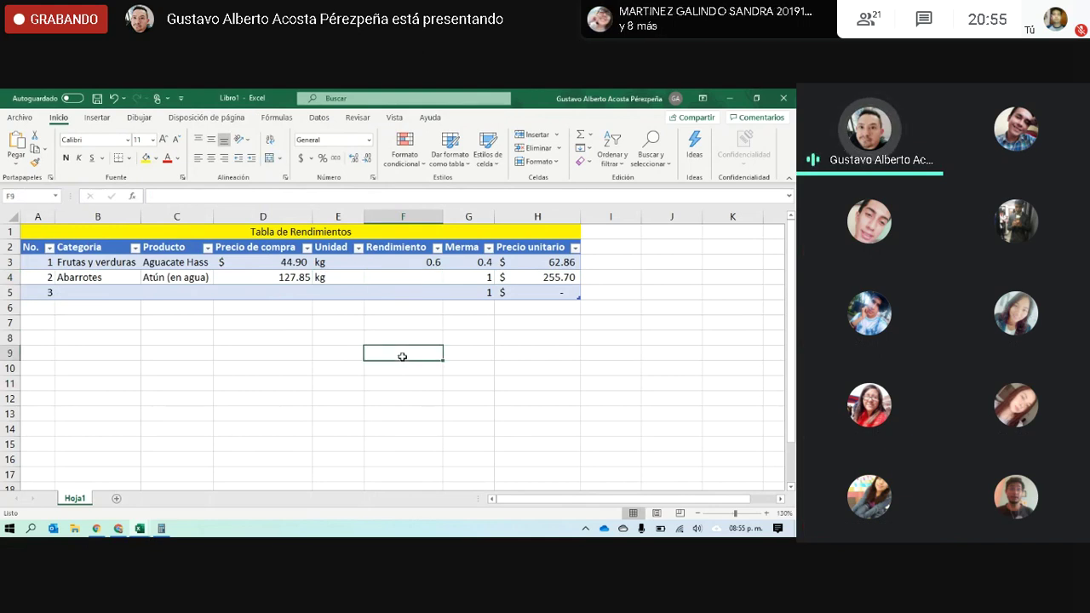
type("140")
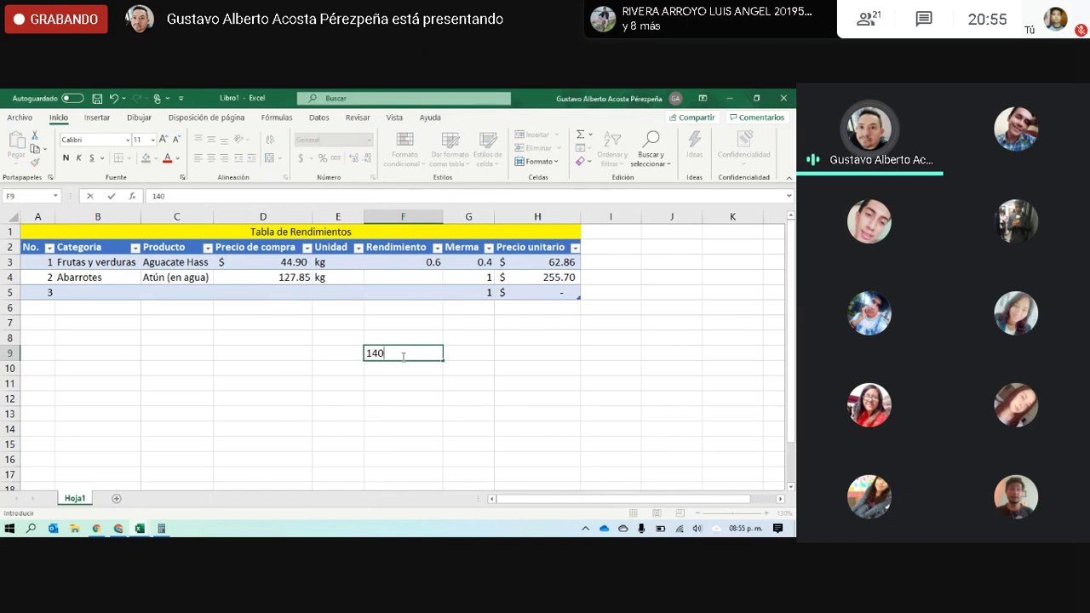
key("Tab")
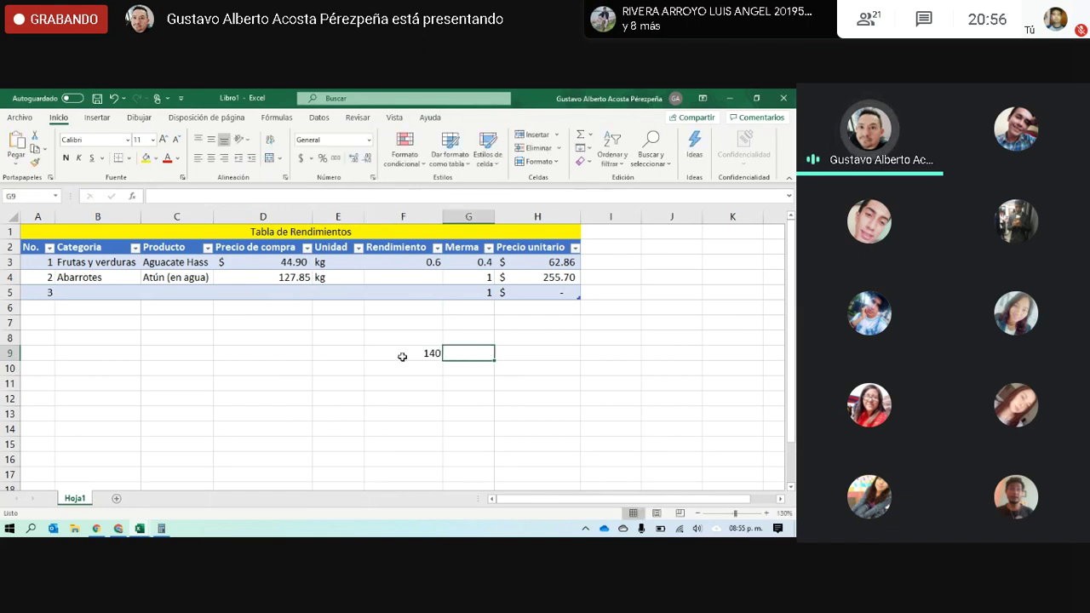
key("Down")
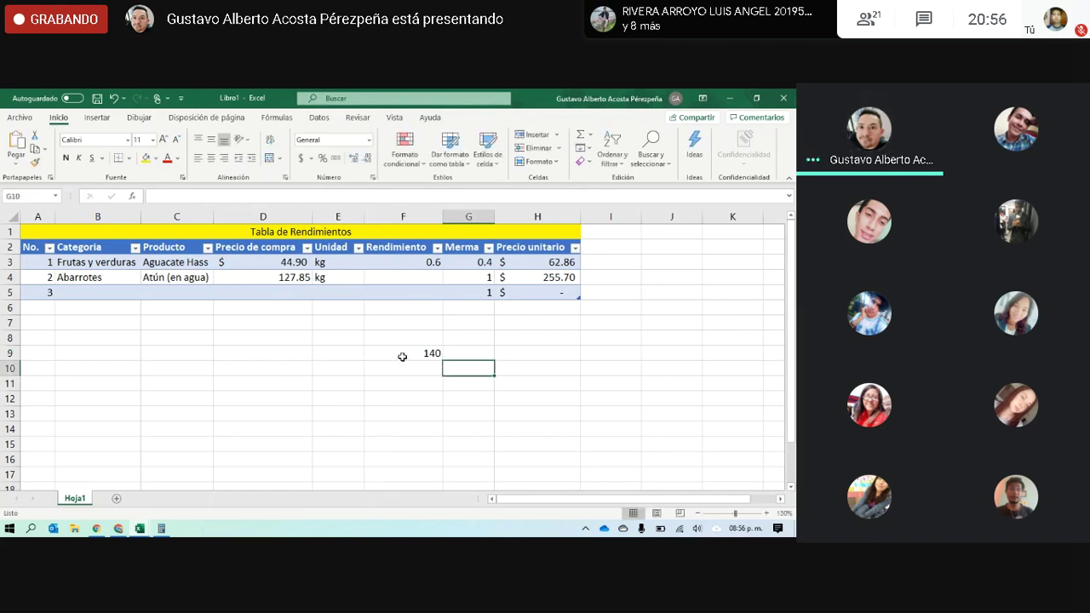
key("Left")
type("1")
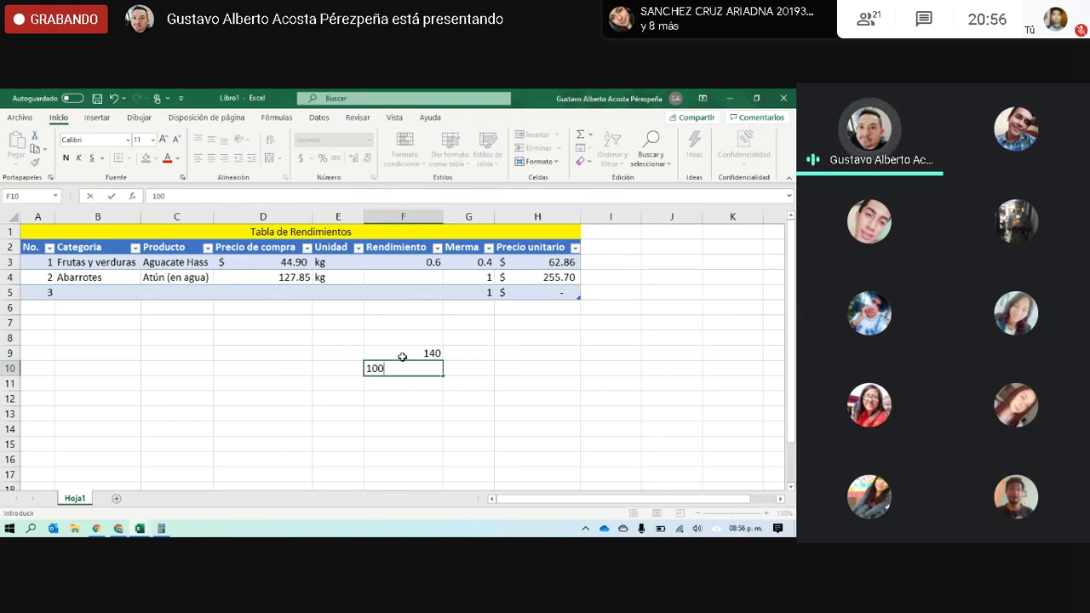
type("00")
key("Return")
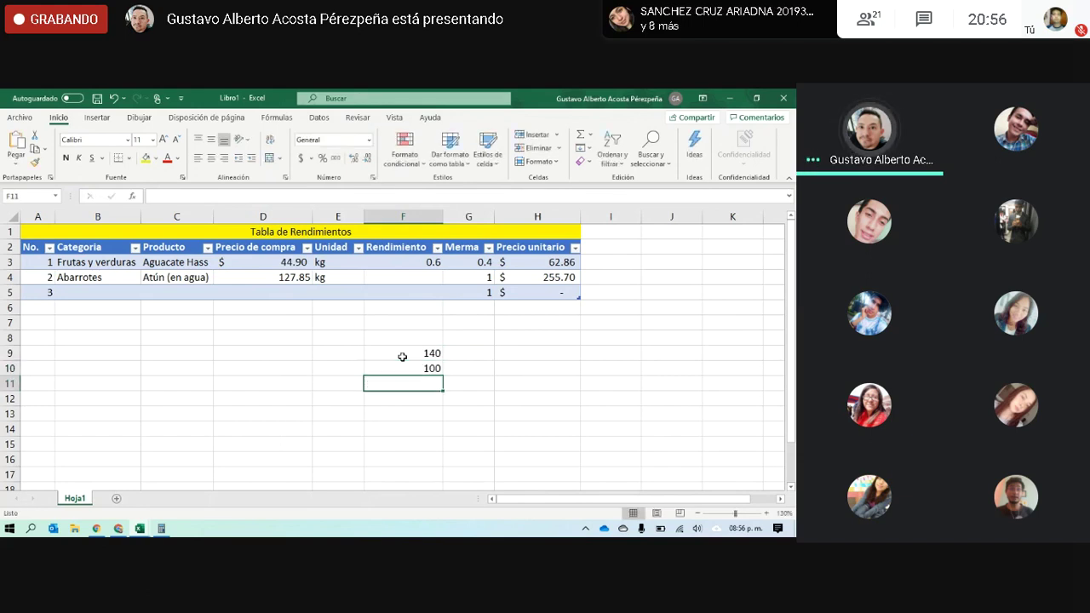
Step: Calculate the tuna's yield in the Calculator as 100 ÷ 140
left_click(162, 529)
left_click(202, 253)
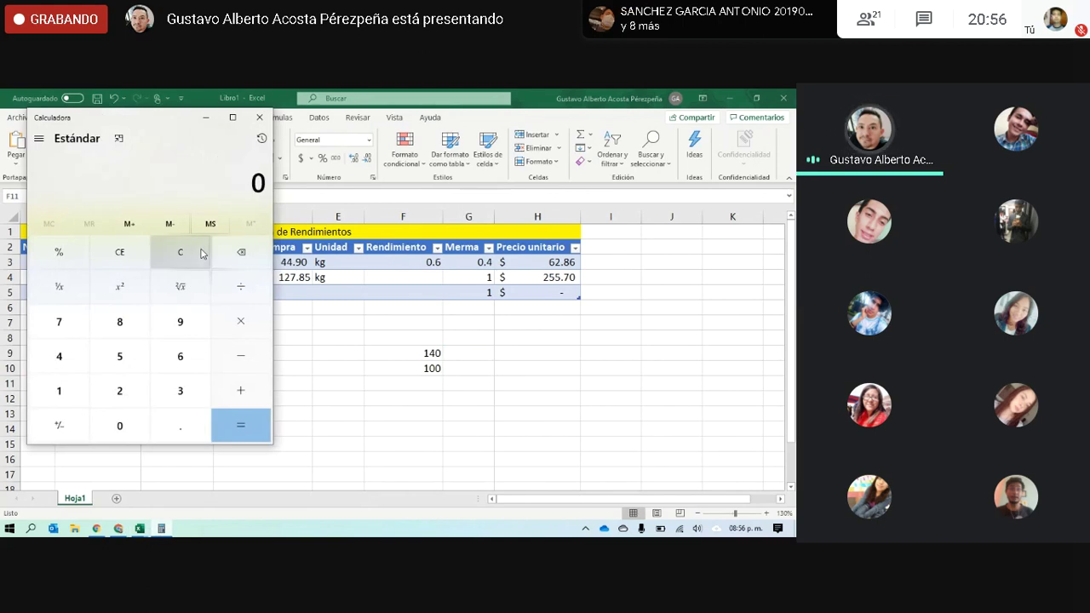
type("100")
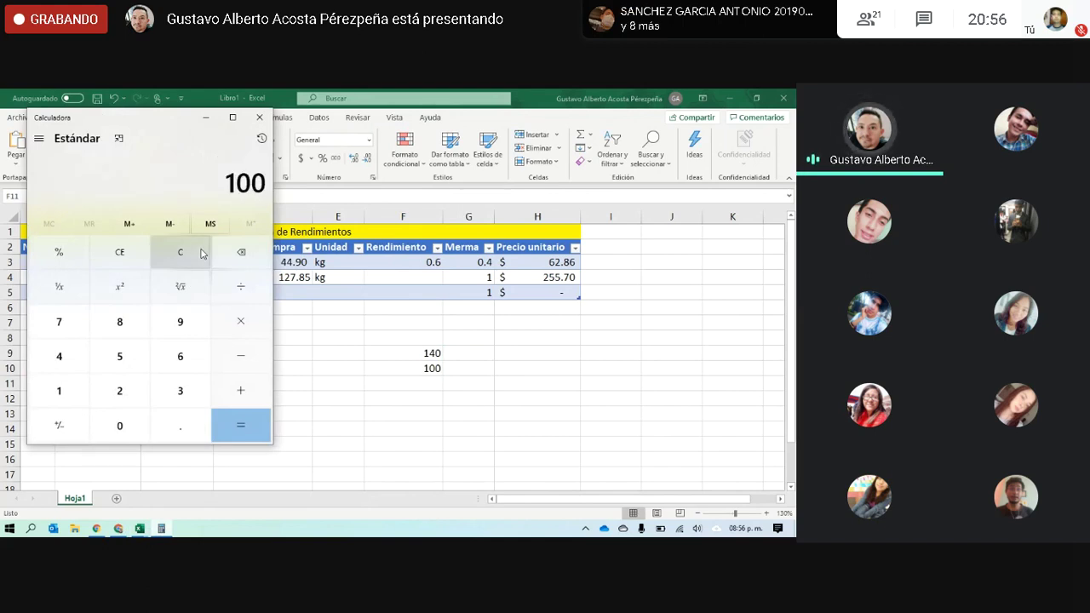
left_click(248, 295)
left_click(59, 390)
left_click(59, 356)
left_click(120, 425)
left_click(232, 434)
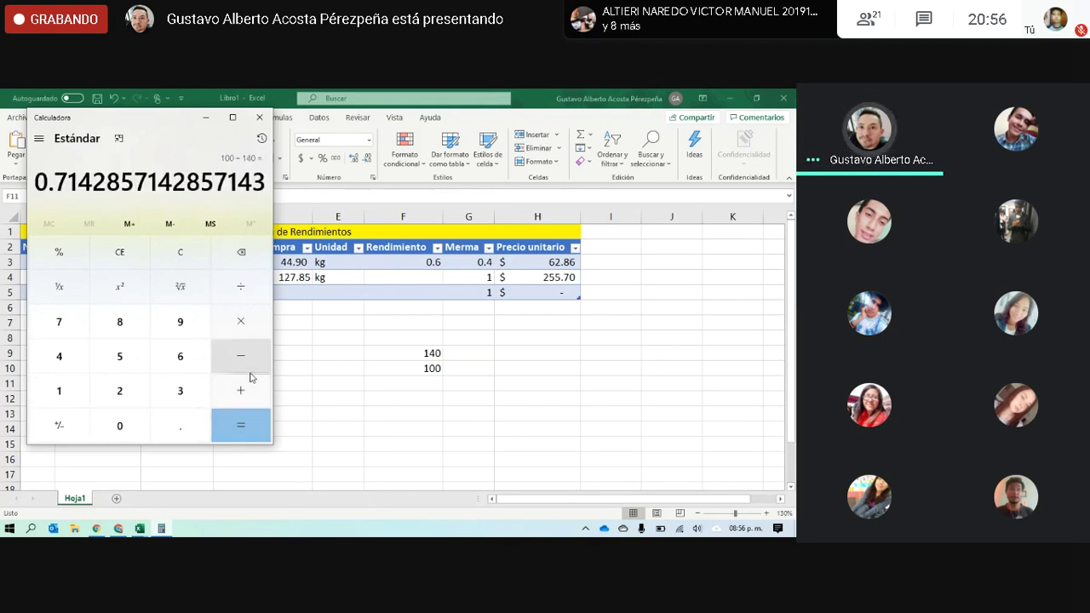
Step: Clear the weight notes from cells F8:F11 in the worksheet
left_click(423, 353)
left_click_drag(423, 336, 423, 382)
key("Delete")
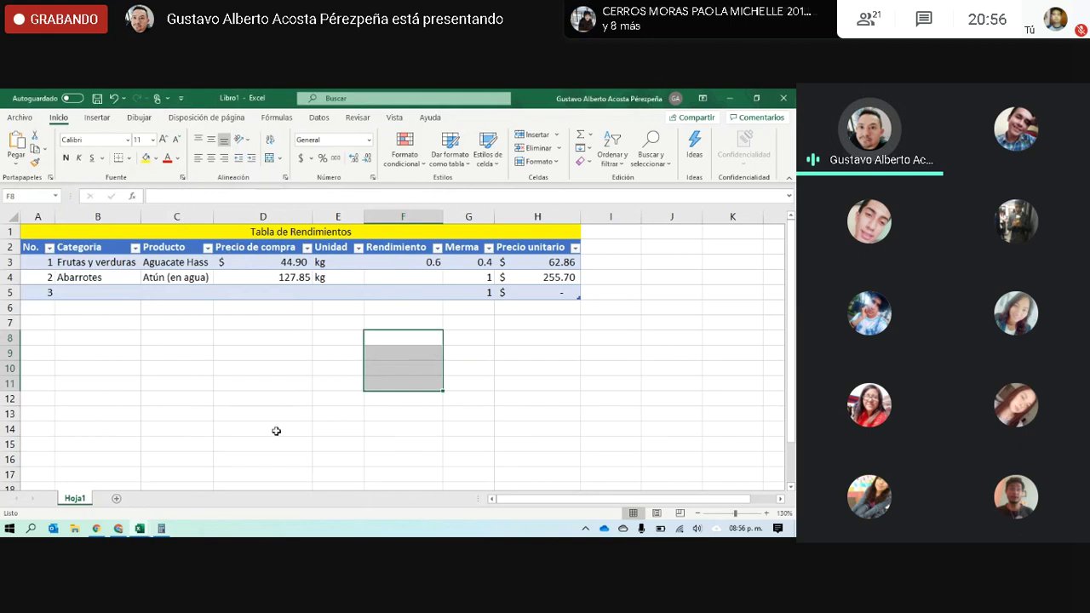
Step: Clear the Calculator, work out 100 ÷ 140 again for the tuna's yield, and close the Calculator
left_click(161, 528)
left_click(180, 252)
left_click(58, 390)
left_click(119, 426)
left_click(120, 426)
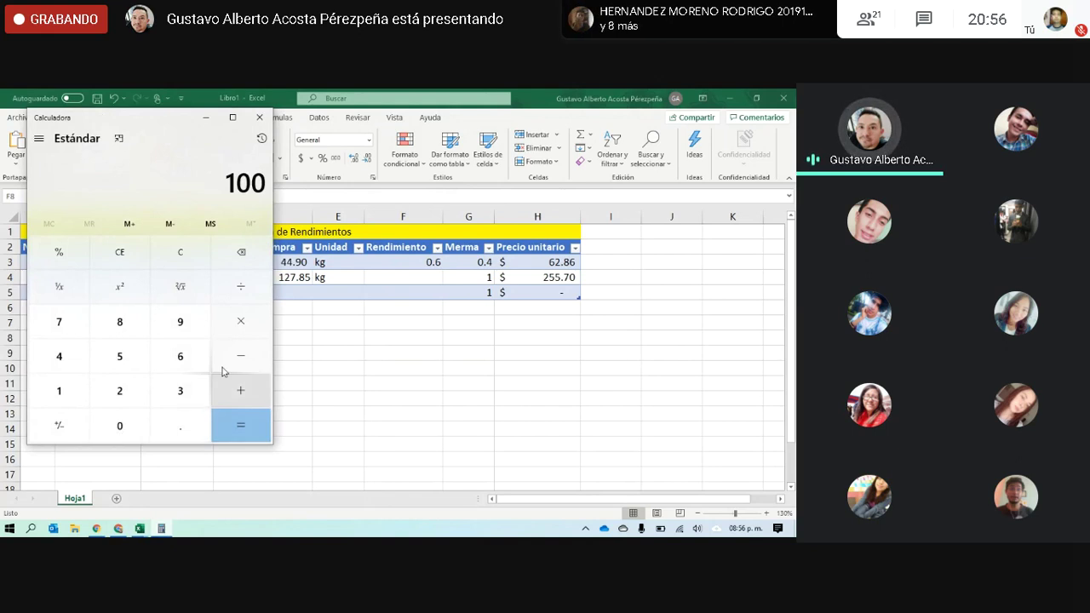
left_click(241, 287)
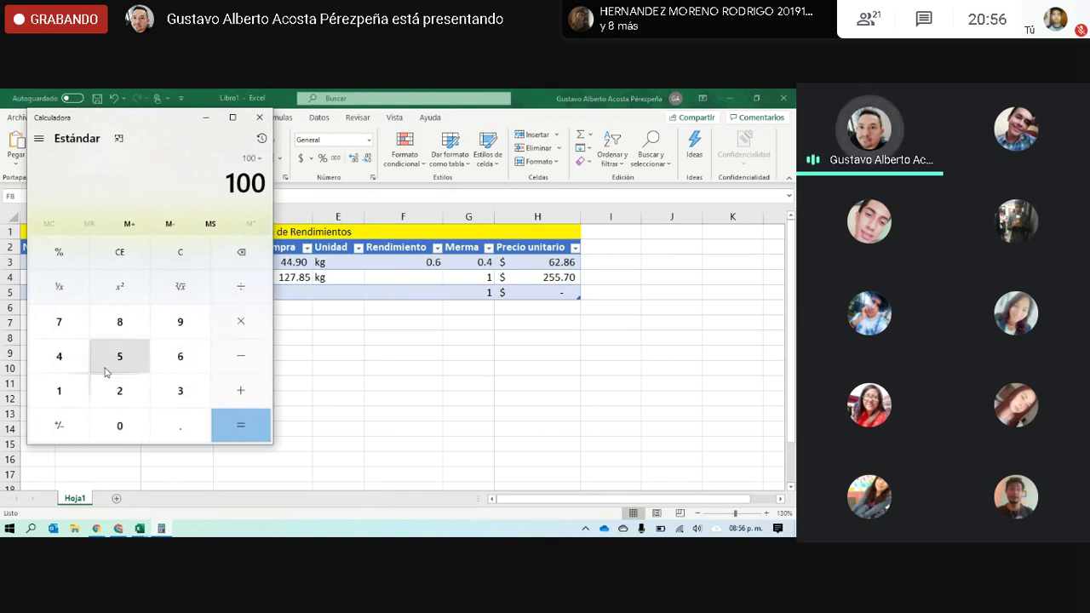
left_click(59, 390)
left_click(59, 356)
left_click(125, 435)
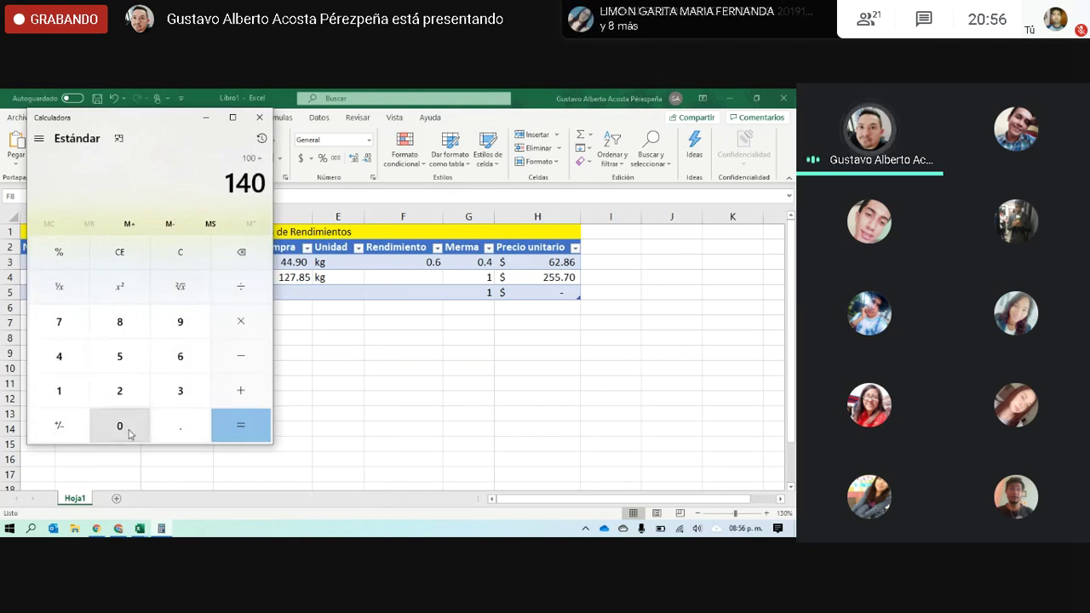
left_click(250, 432)
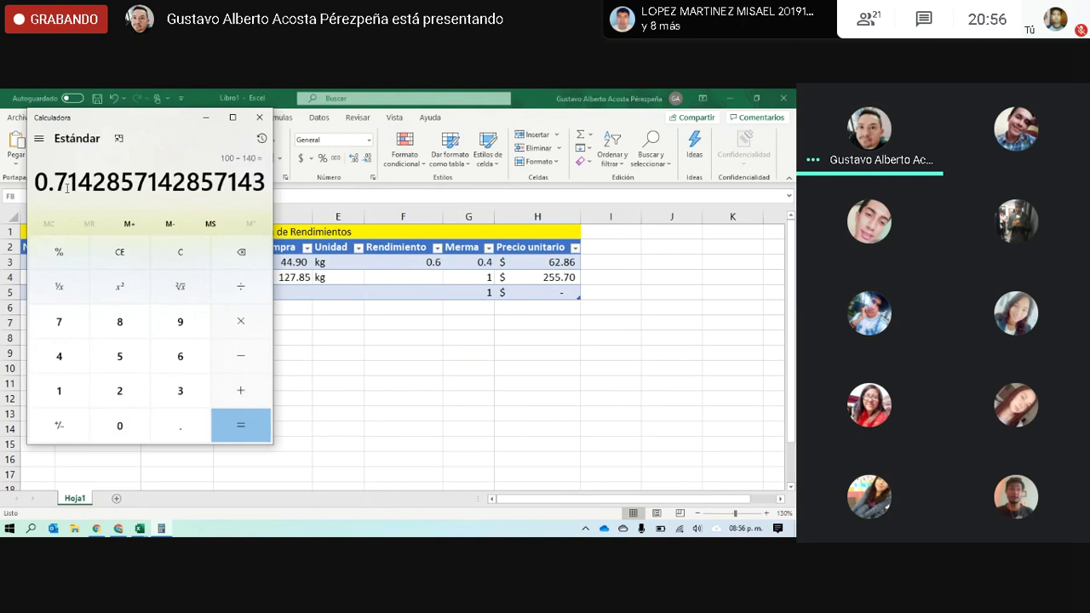
left_click(265, 117)
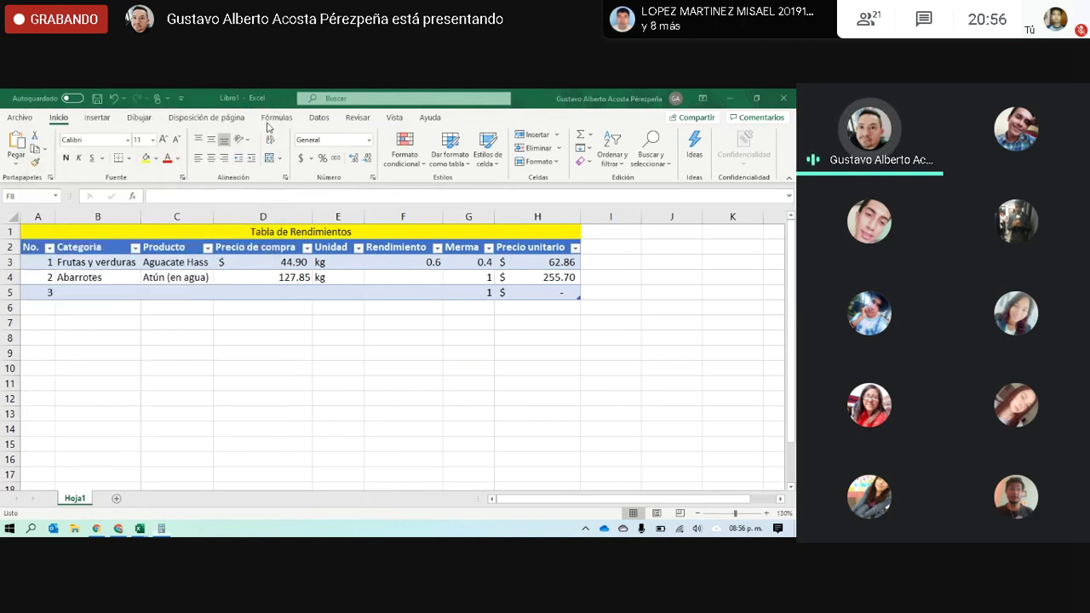
Step: Set the tuna's Rendimiento in F4 to .71, and check the Merma and Precio unitario formulas in that row
left_click(395, 277)
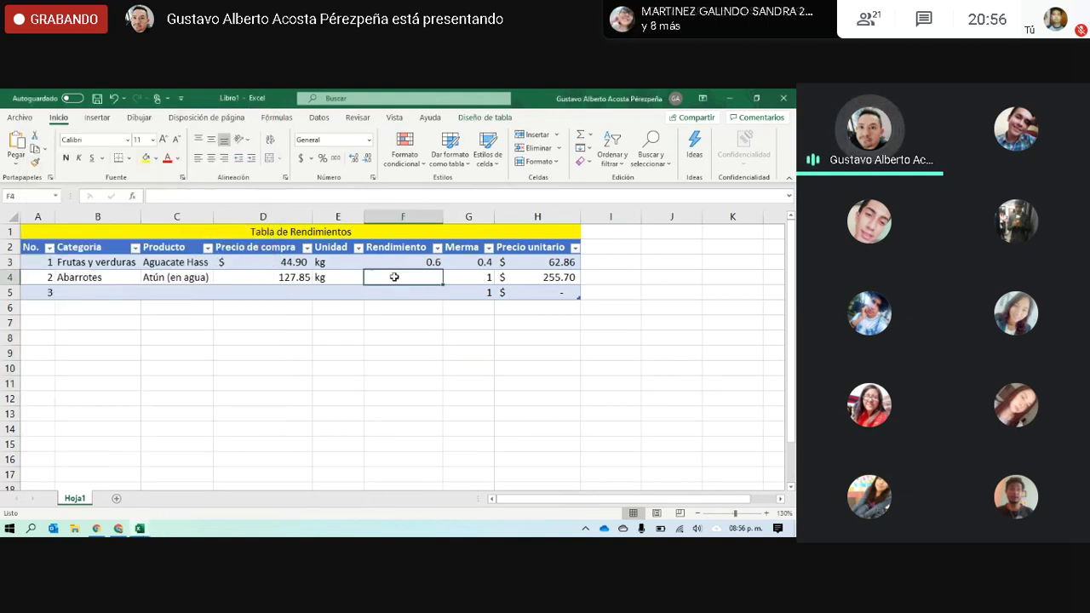
type(".71")
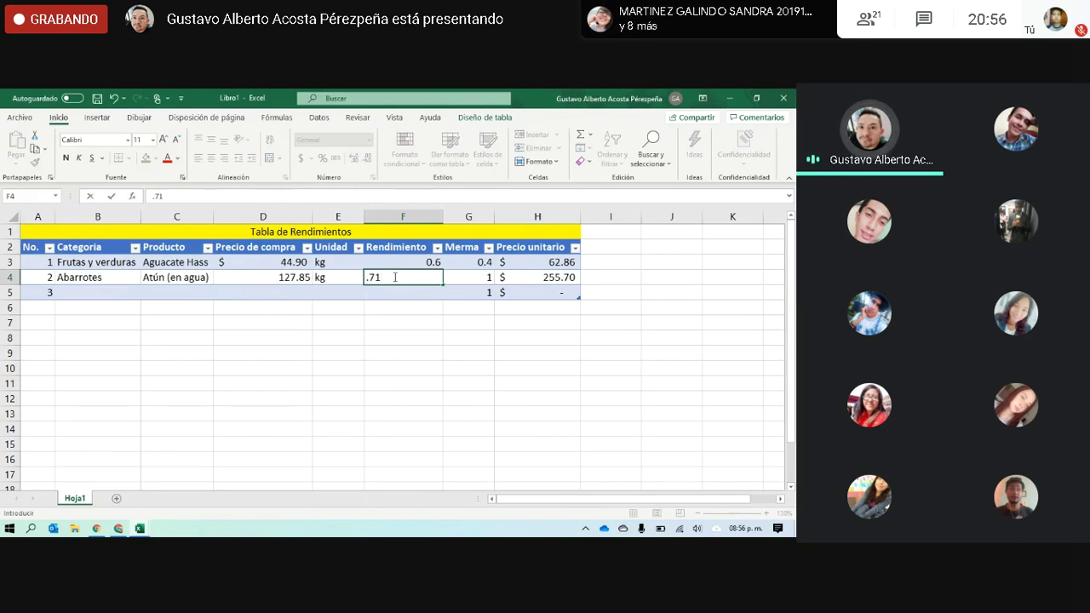
key("Return")
left_click(475, 281)
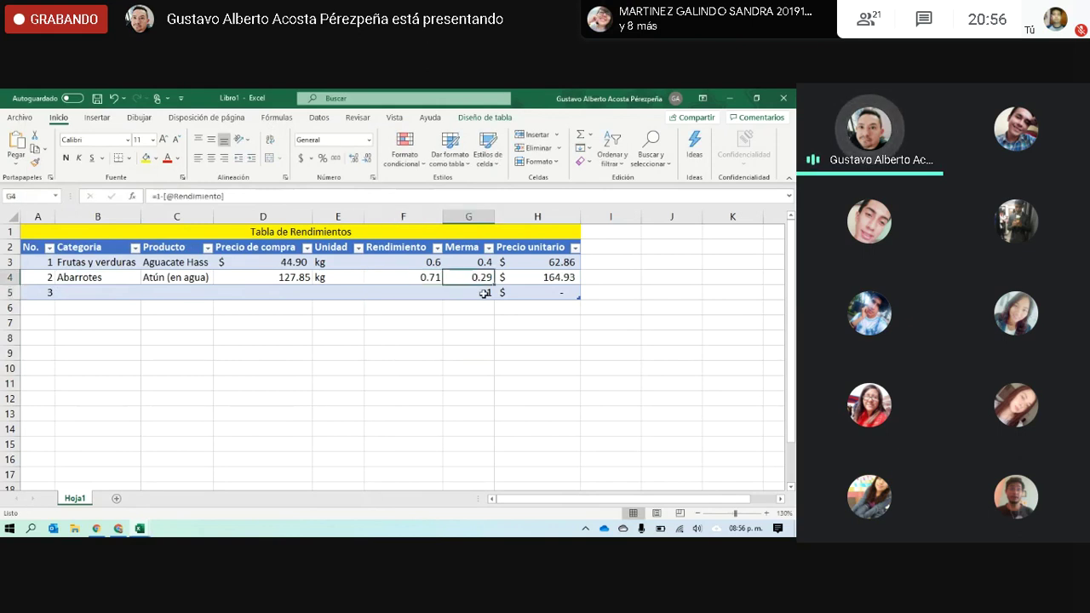
double_click(490, 292)
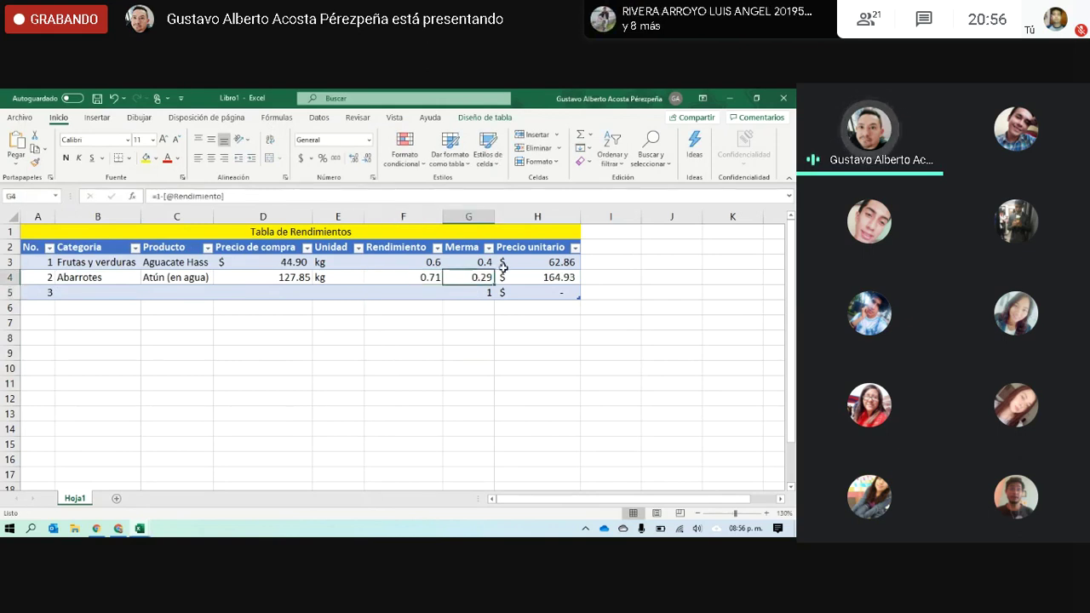
left_click(537, 277)
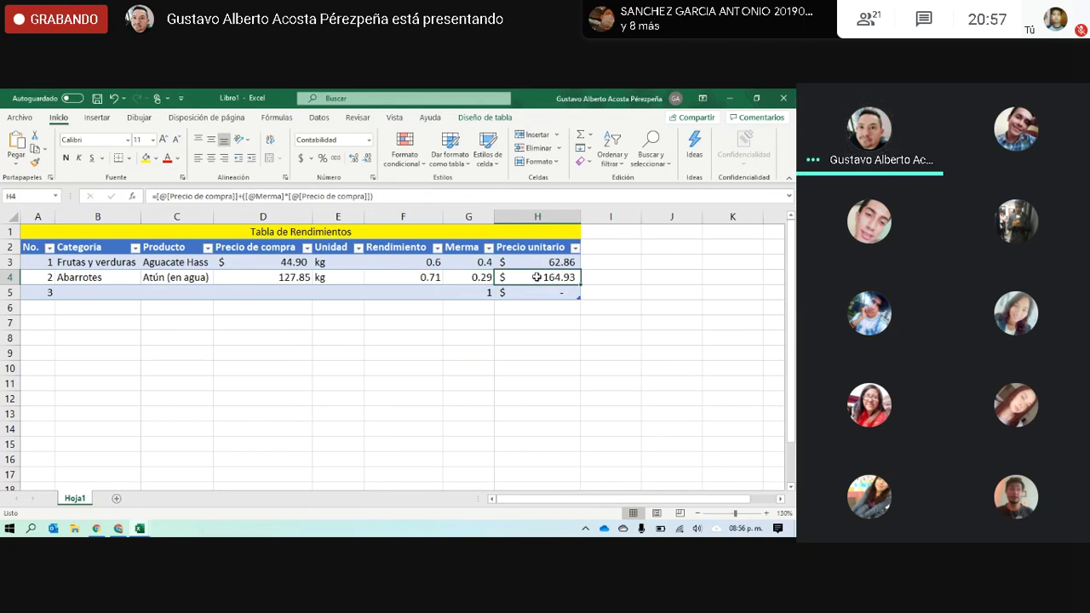
Step: Go to cell A5 at the start of the third product row
key("Return")
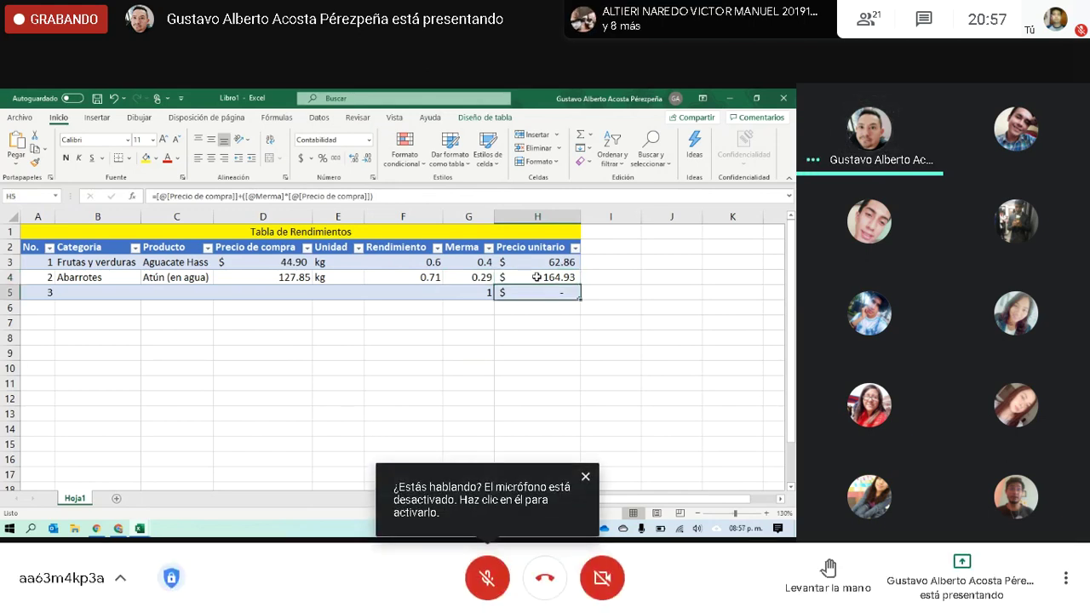
key("Left")
key("Left")
key("Left")
key("Left")
key("Left")
key("Left")
key("Left")
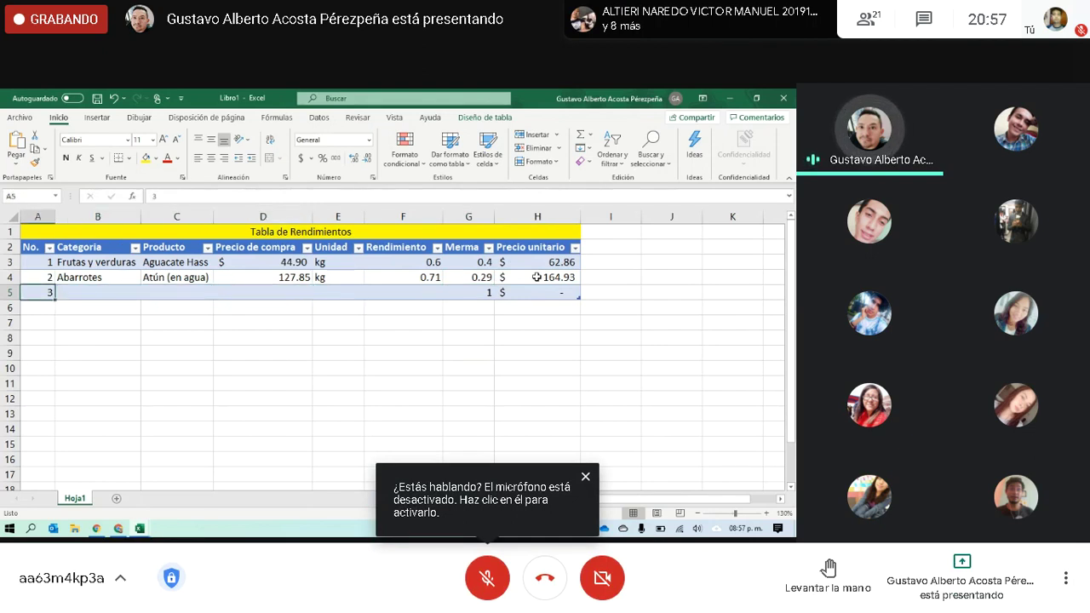
Step: Close the tuna Google Shopping results and switch to the receta_estandar workbook in Excel
key("Right")
key("alt+Tab")
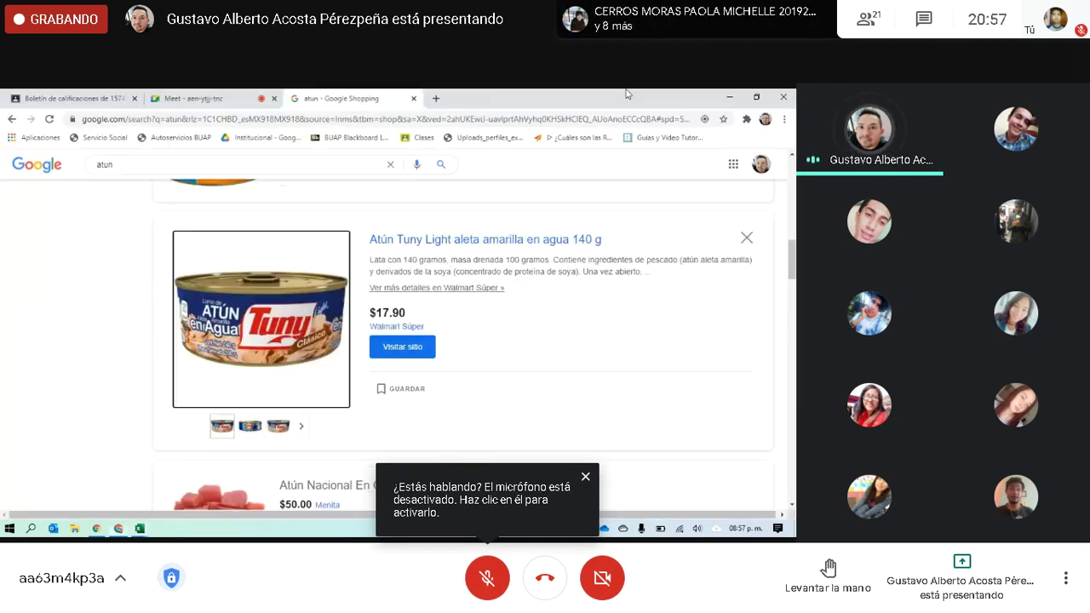
left_click(413, 98)
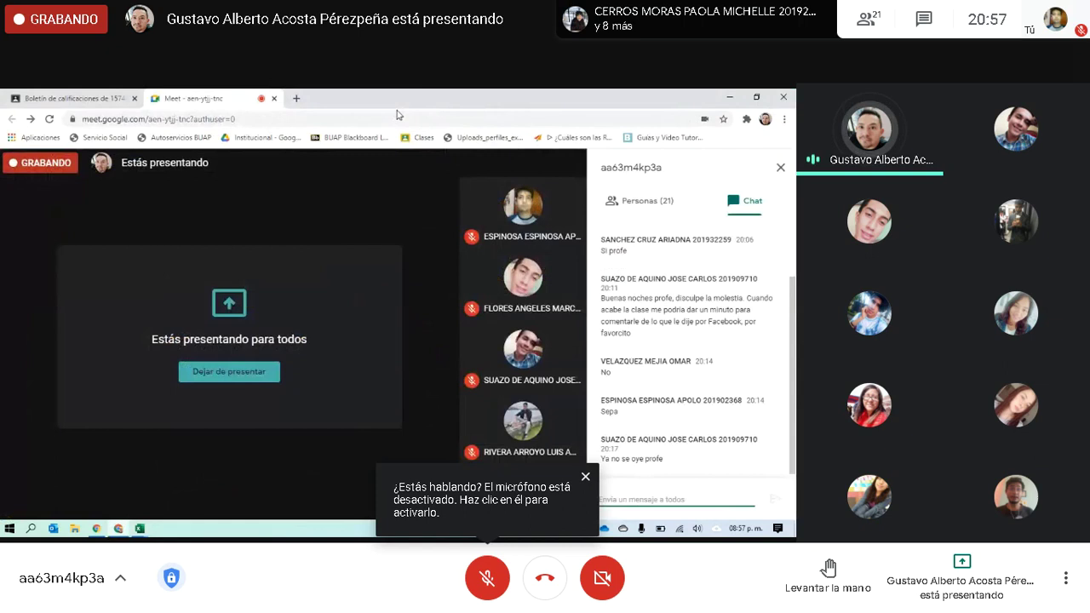
key("alt+Tab")
key("alt+Tab")
key("alt+Tab")
Step: Look over the Tabla de rendimientos on Hoja1, starting from the Atun en lata, Mayonesa and Zanahoria products
left_click(272, 315)
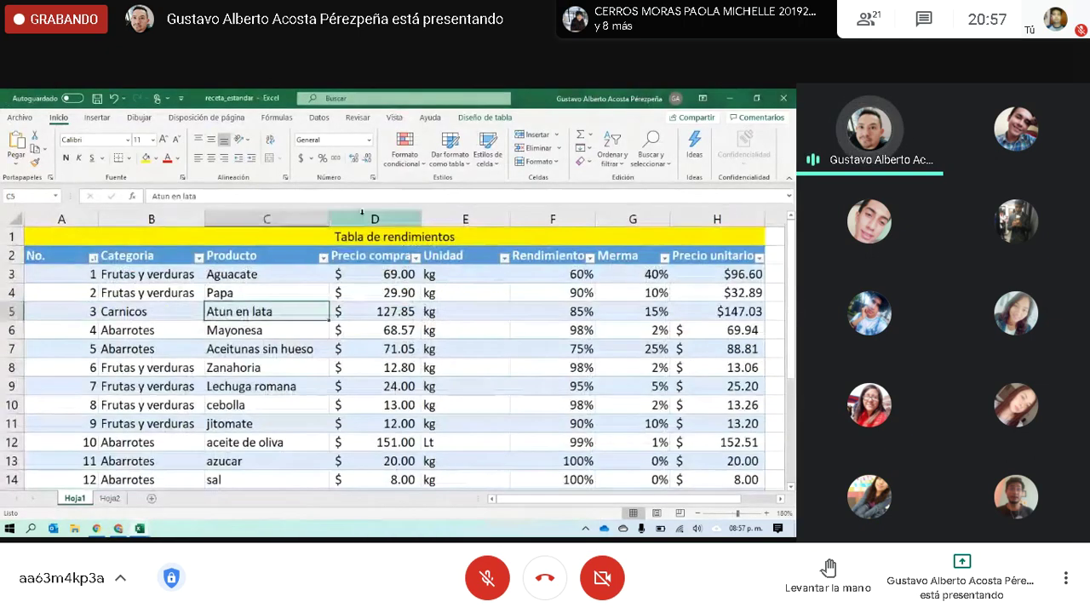
scroll(296, 331, "down", 1)
scroll(288, 330, "up", 1)
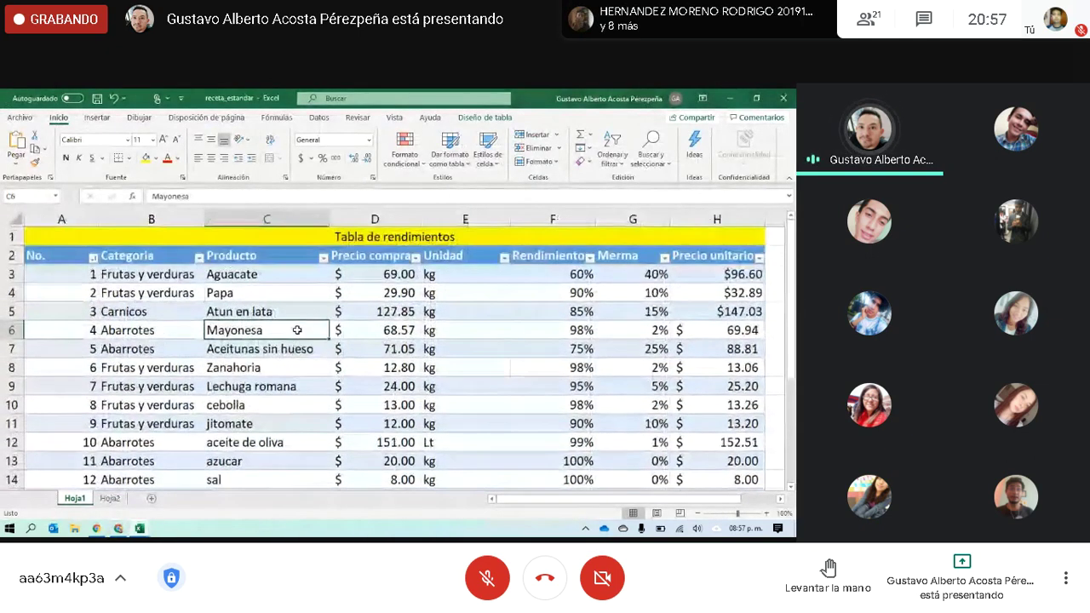
left_click(252, 368)
scroll(248, 356, "down", 1)
scroll(247, 354, "down", 2)
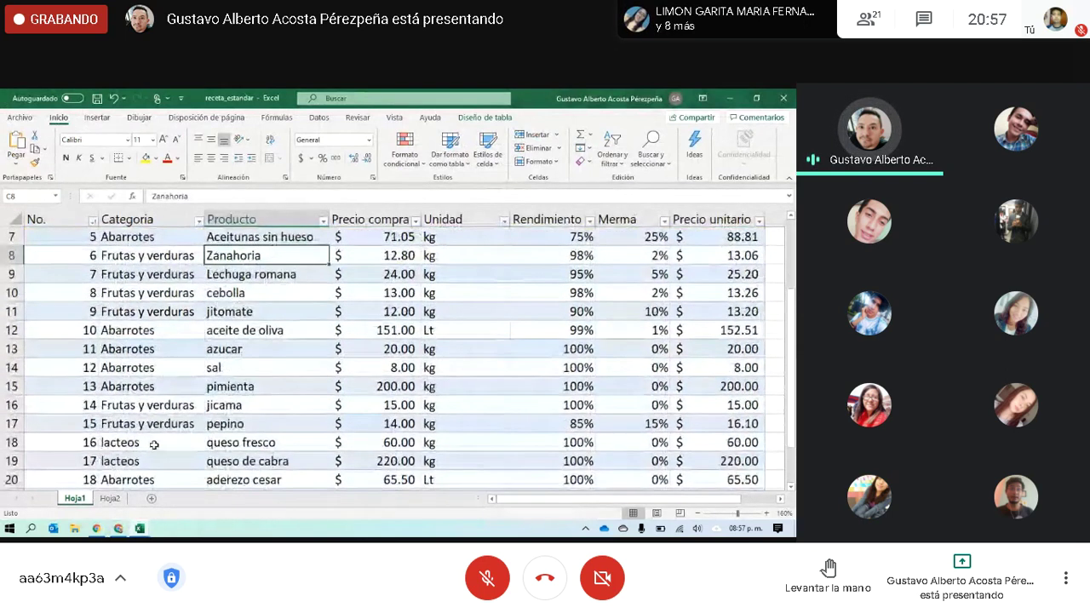
Step: Examine the Ensalada de Atún standard recipe on Hoja2, including its ingredients, amounts and cost breakdown
left_click(109, 500)
scroll(205, 384, "up", 1)
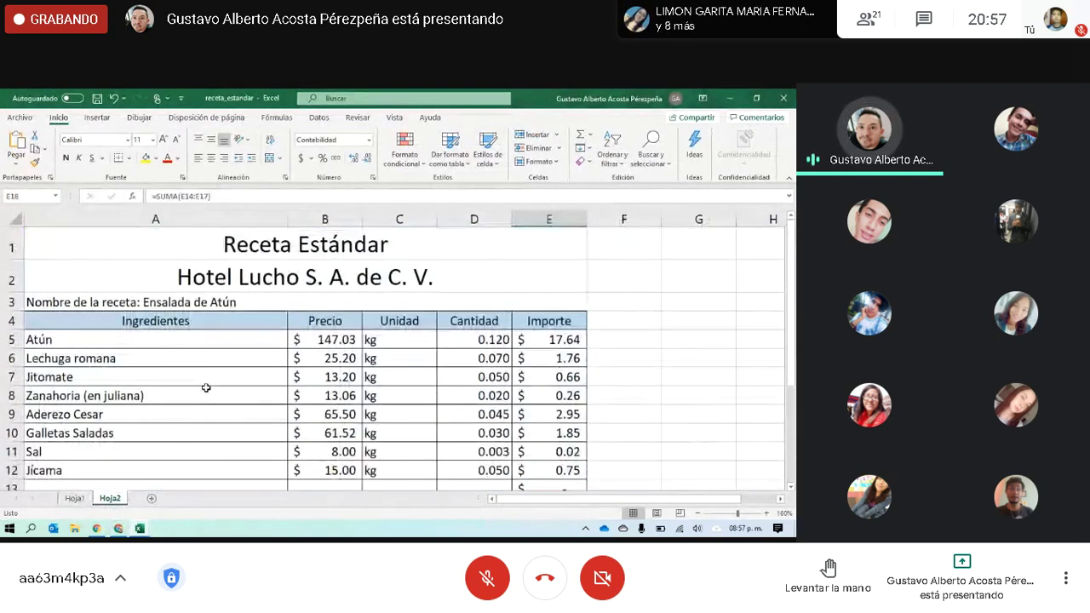
scroll(225, 354, "down", 2)
scroll(225, 353, "up", 1)
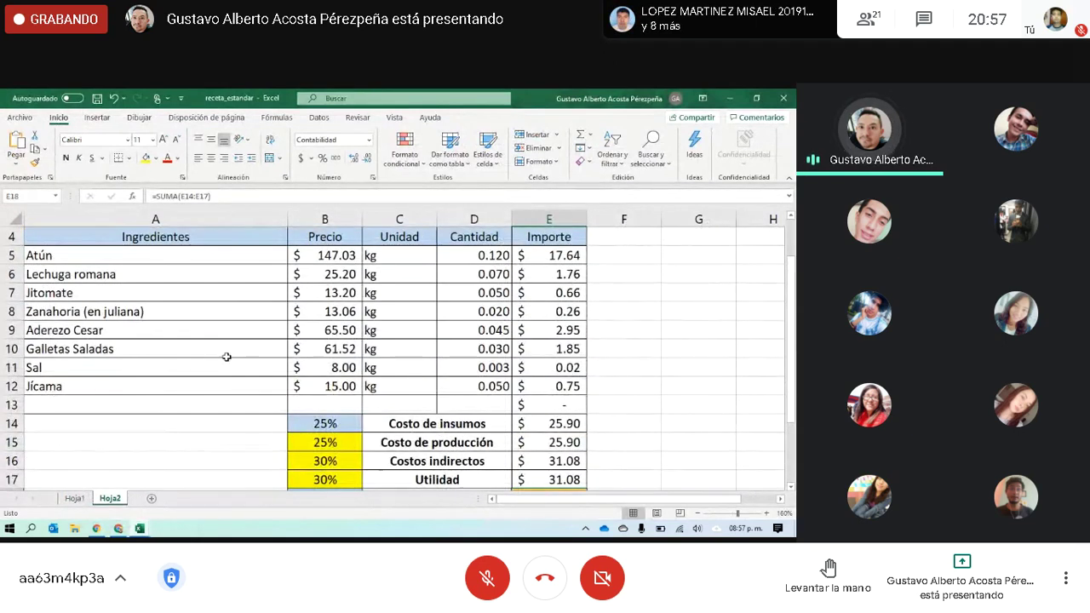
scroll(225, 335, "up", 1)
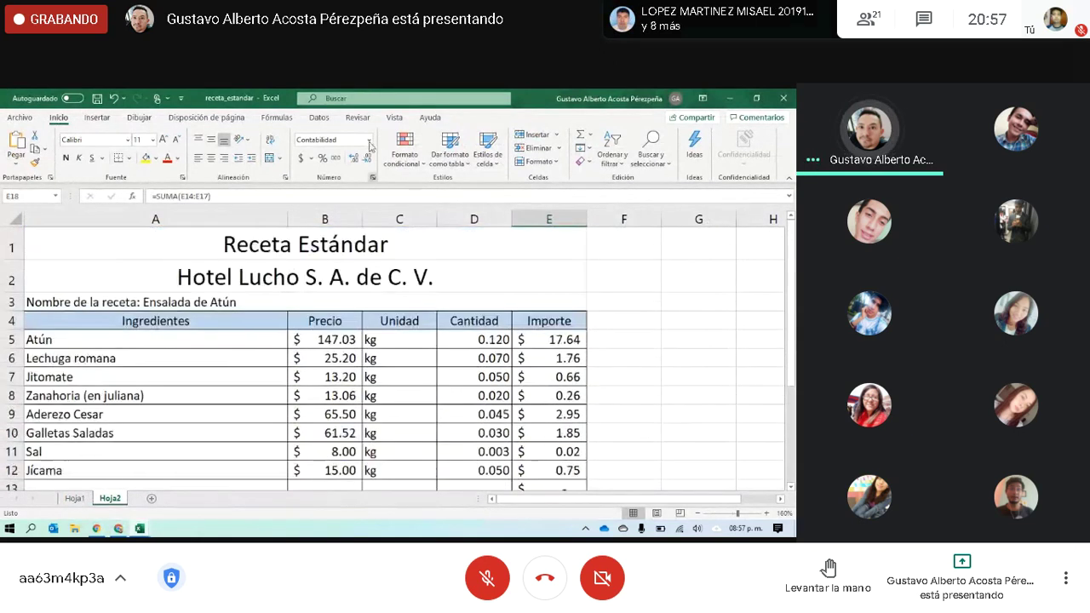
Step: Go back to Hoja1 and review its product list, checking Mayonesa, Aceitunas sin hueso, Zanahoria and Lechuga romana individually
left_click(74, 498)
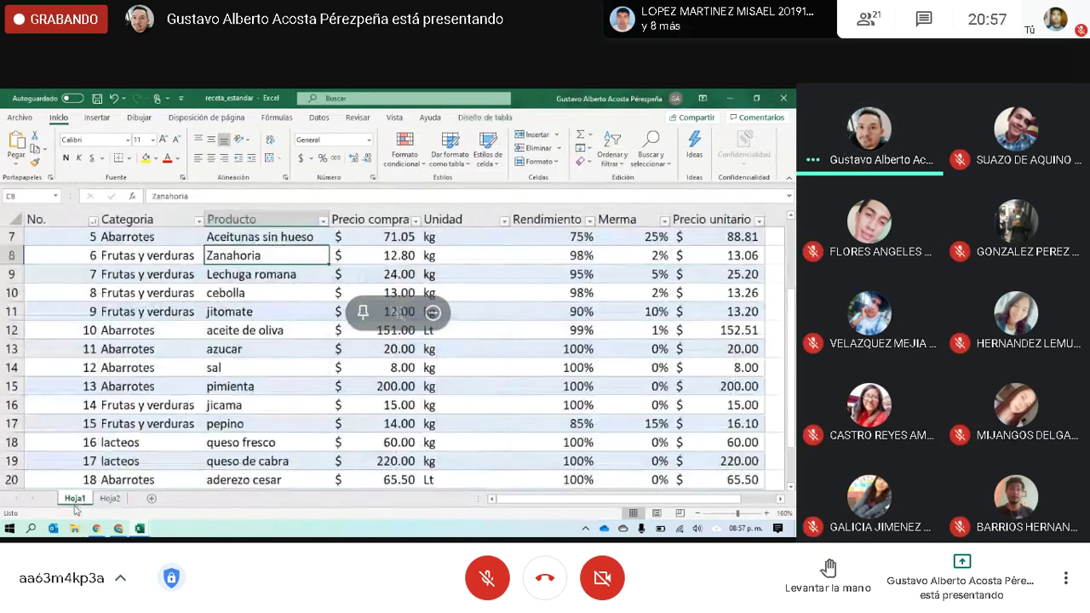
scroll(434, 364, "up", 1)
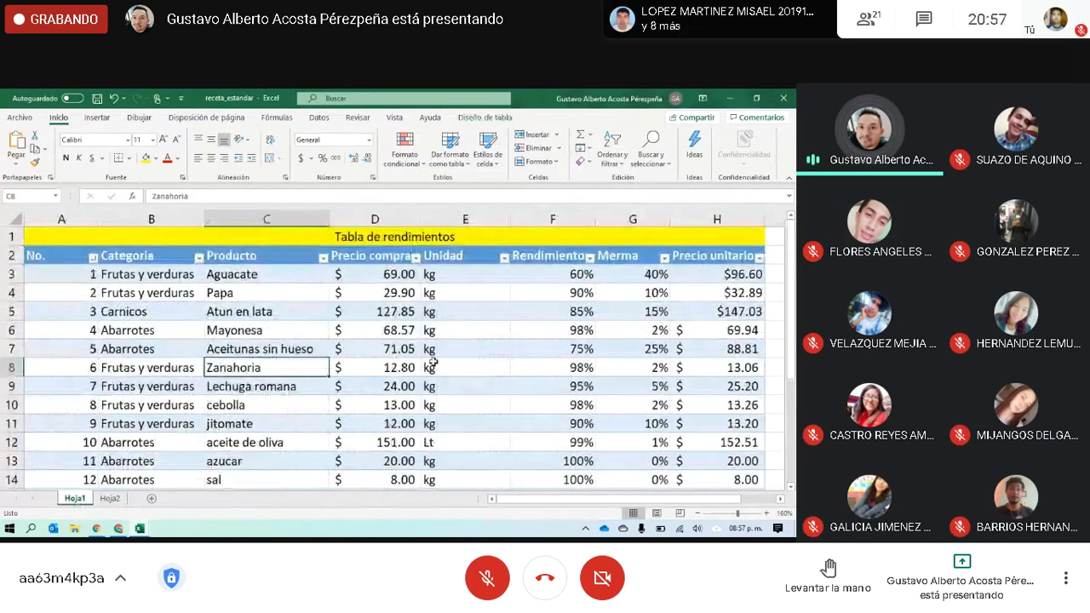
scroll(426, 362, "down", 1)
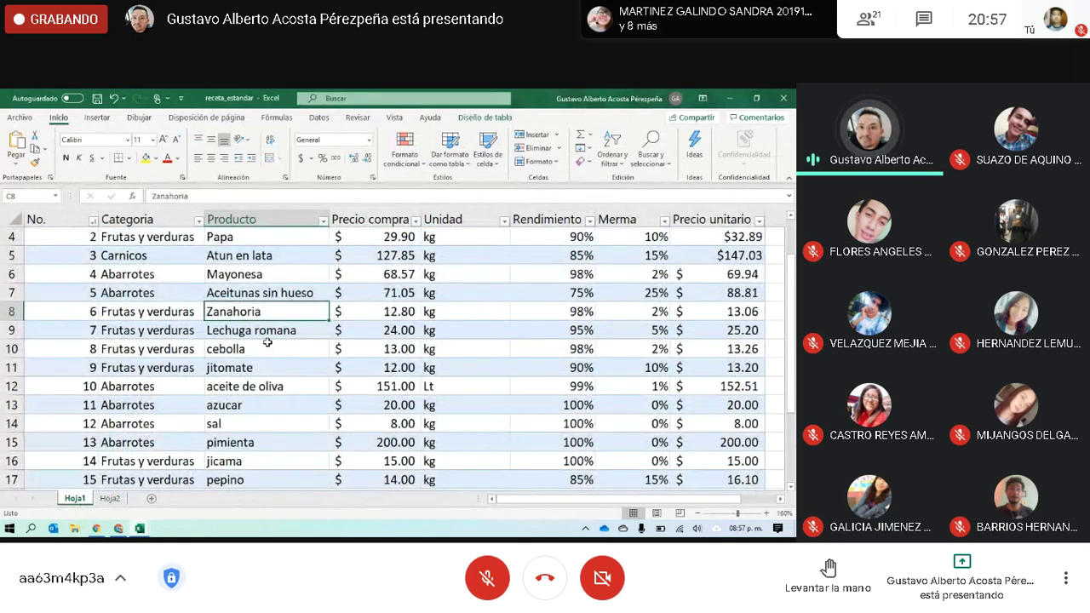
left_click(255, 293)
left_click(254, 274)
left_click(251, 312)
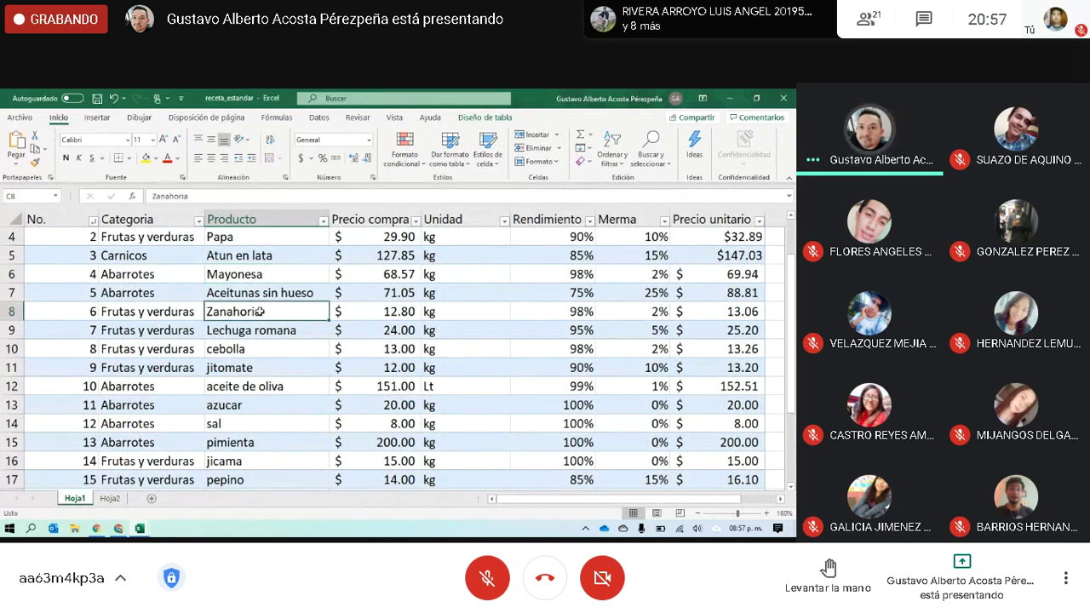
left_click(265, 273)
left_click(267, 293)
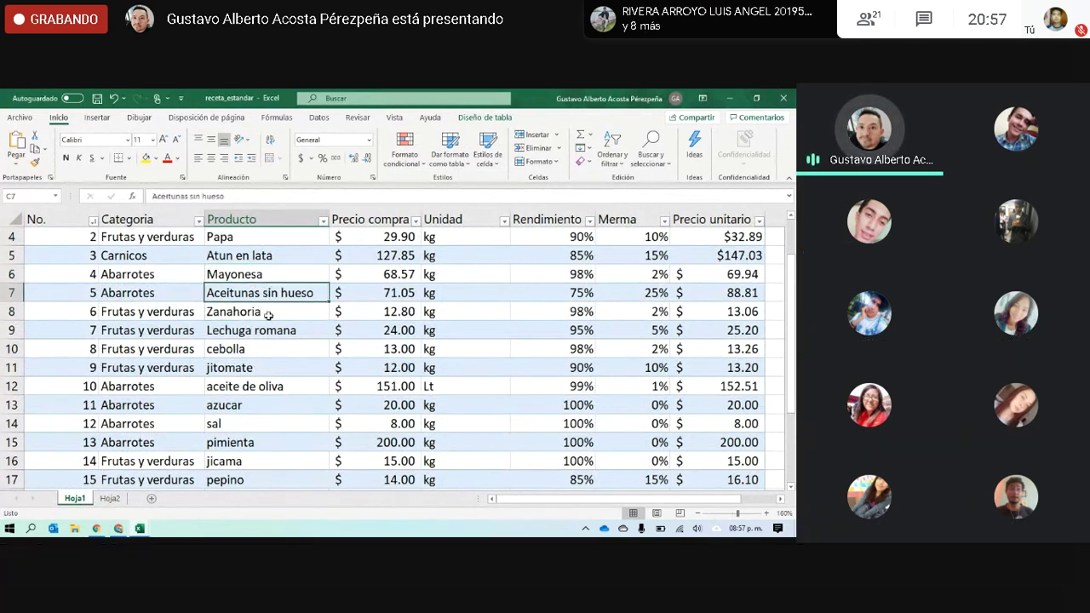
left_click(269, 312)
left_click(272, 332)
scroll(272, 334, "down", 3)
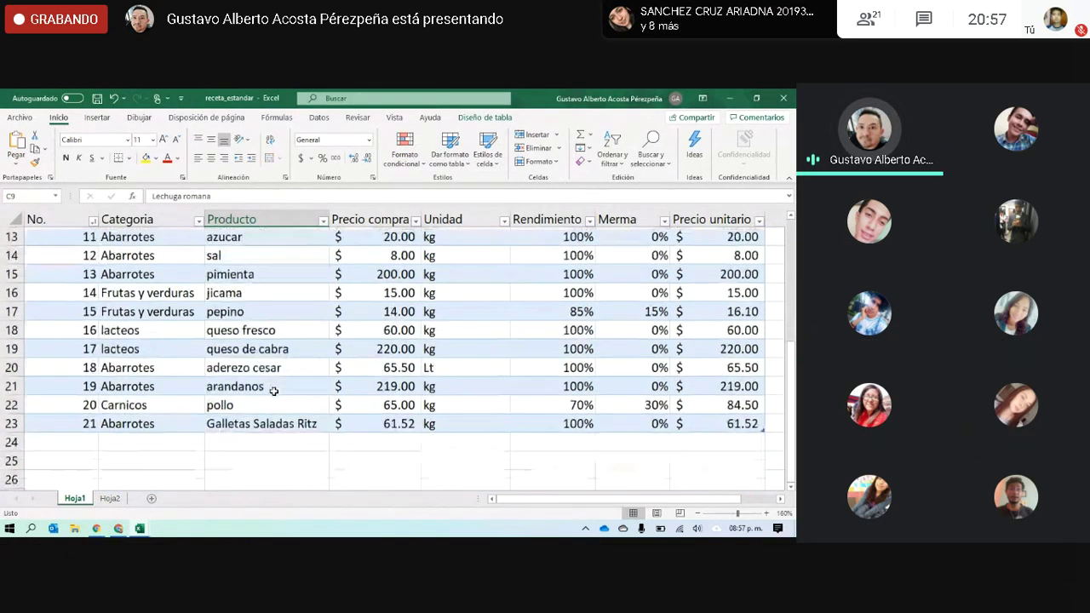
scroll(273, 357, "up", 4)
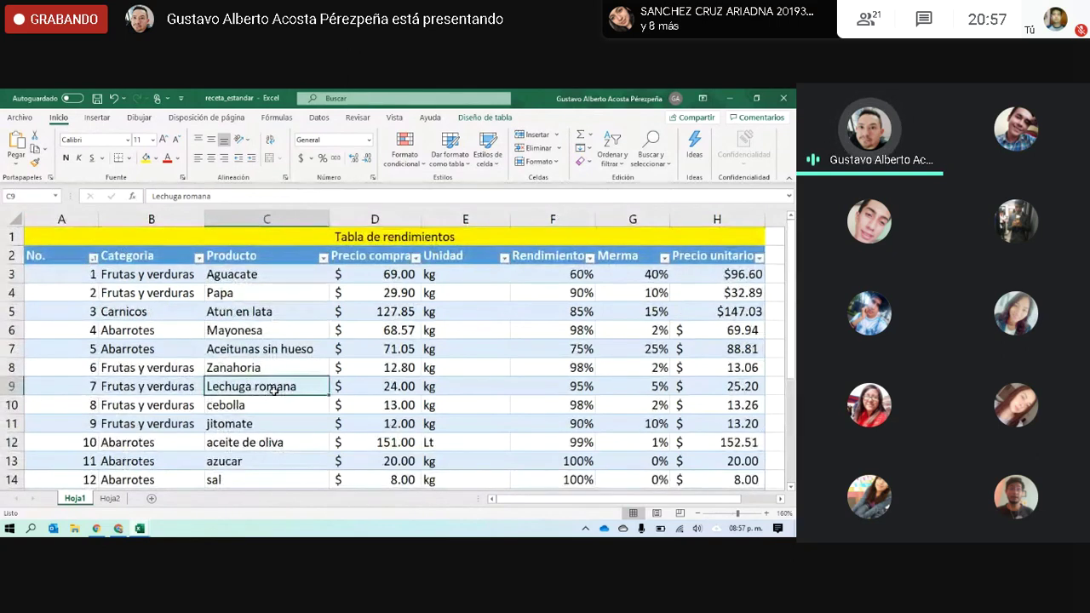
Step: Compare the Rendimiento, Merma and Precio unitario columns across all products in the yield table
scroll(528, 367, "down", 2)
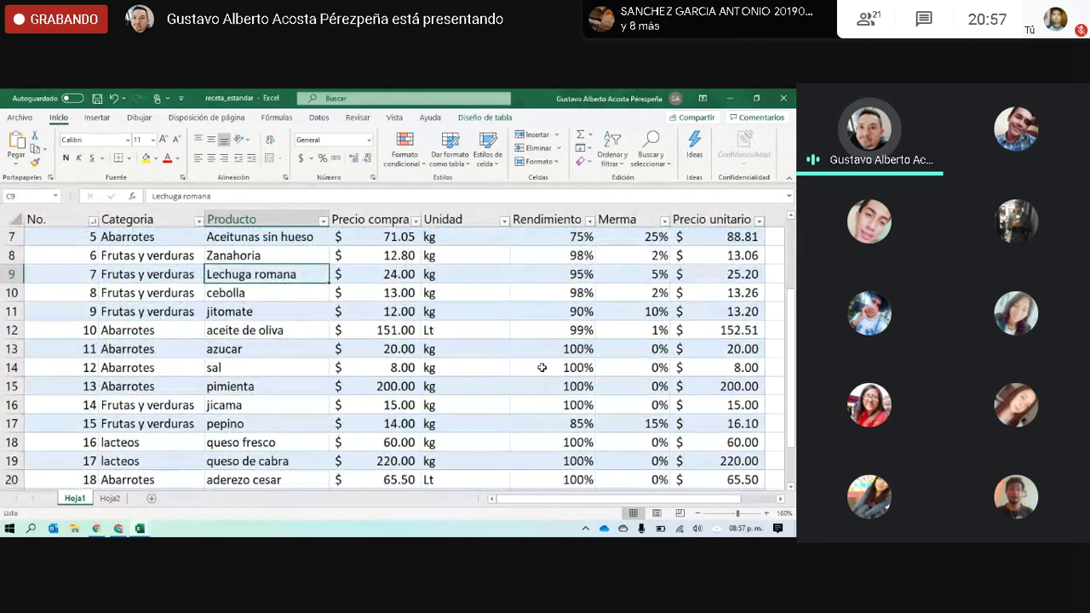
scroll(552, 347, "down", 1)
scroll(552, 347, "down", 1)
scroll(553, 347, "up", 2)
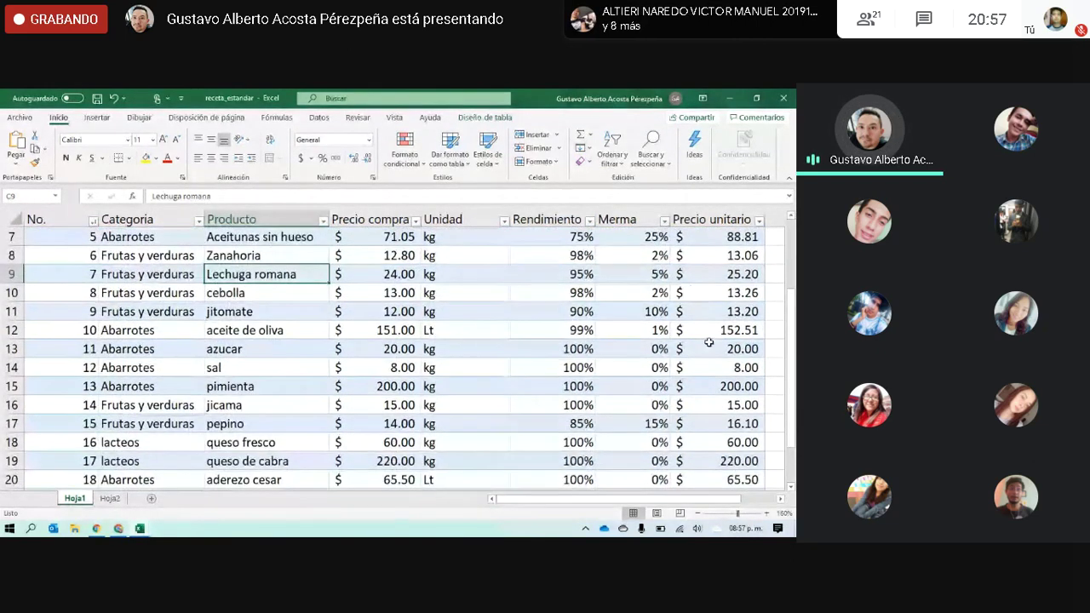
scroll(710, 336, "up", 2)
scroll(709, 330, "down", 2)
scroll(707, 324, "down", 1)
Step: Highlight the sal row's data, then select Producto through Precio unitario for the rows azucar to jicama
left_click(176, 315)
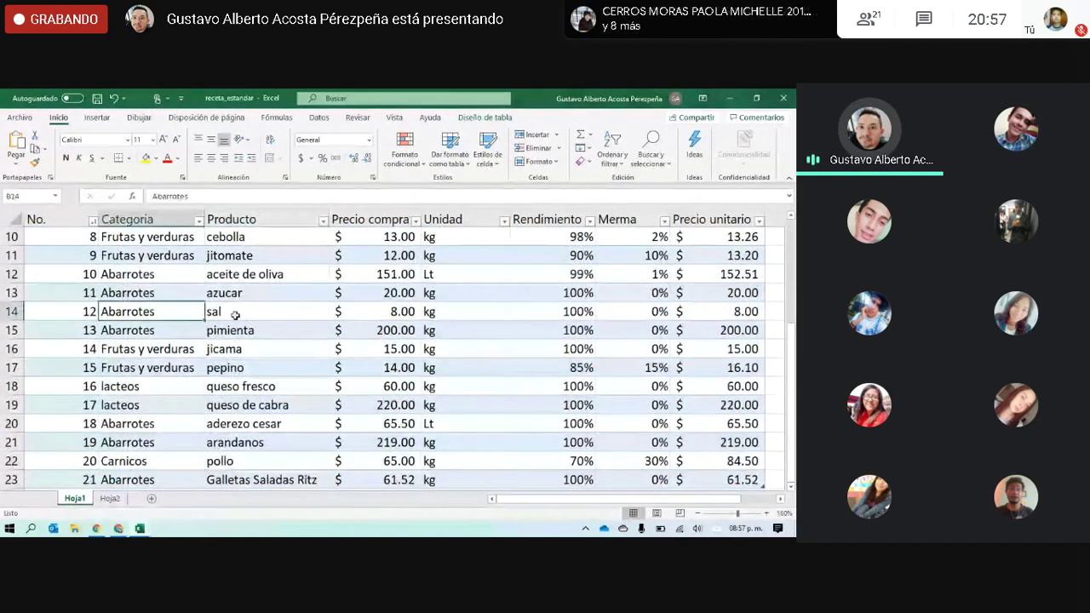
left_click(297, 312)
left_click_drag(297, 312, 663, 315)
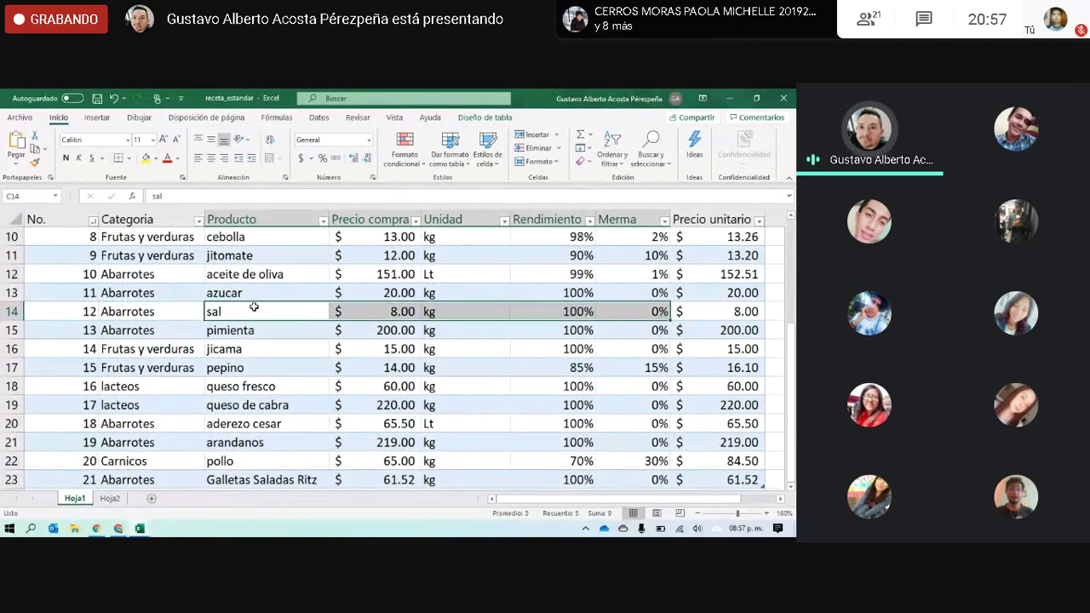
left_click_drag(229, 293, 680, 344)
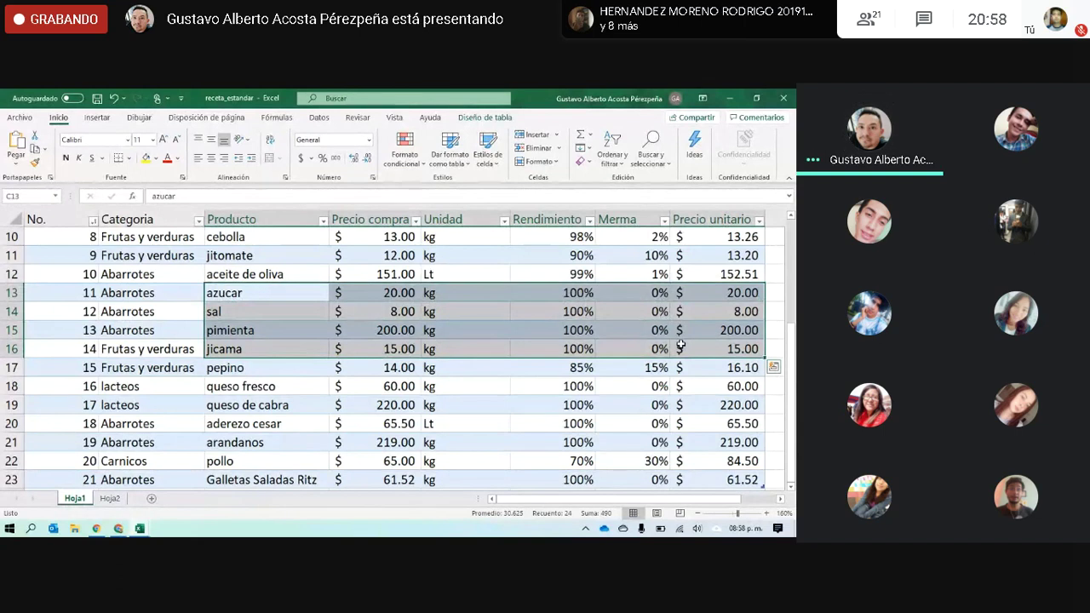